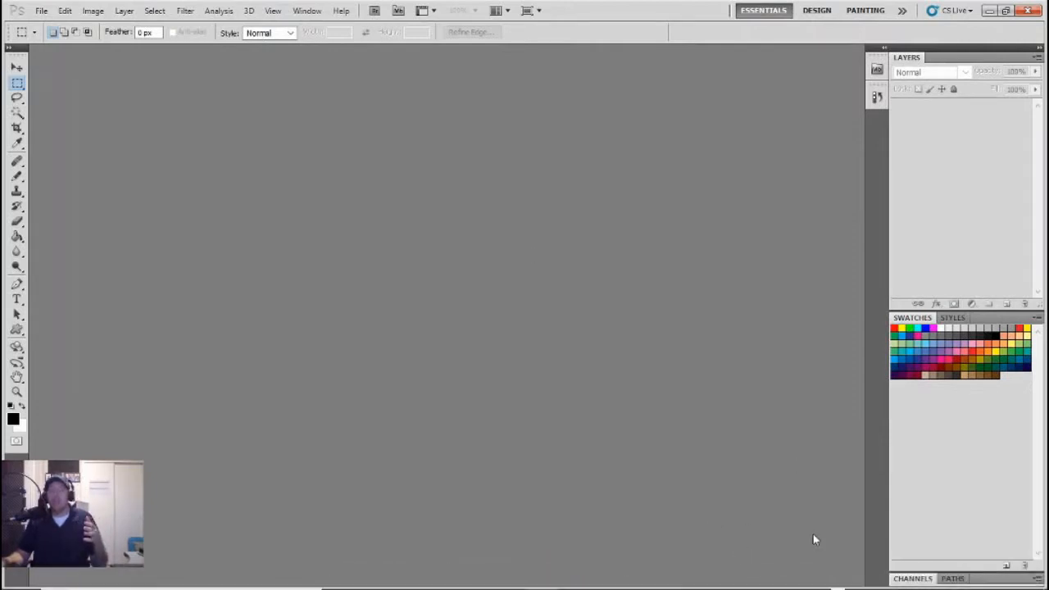
Switch to Chrome and examine the Google image results for mix tape covers as design inspiration
{"action": "mouse_move", "coordinate": [895, 584]}
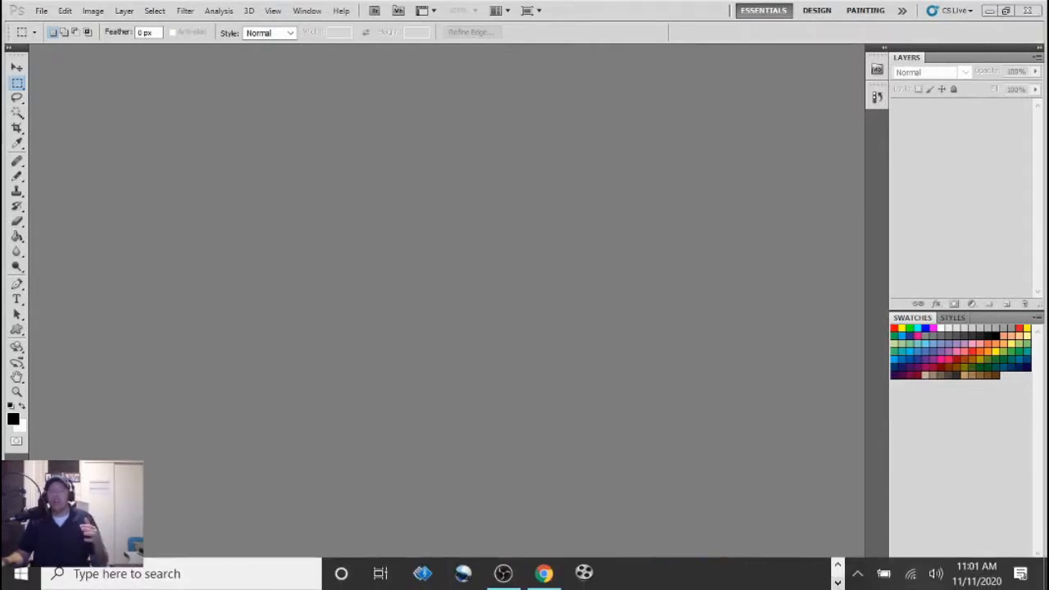
{"action": "left_click", "coordinate": [544, 573]}
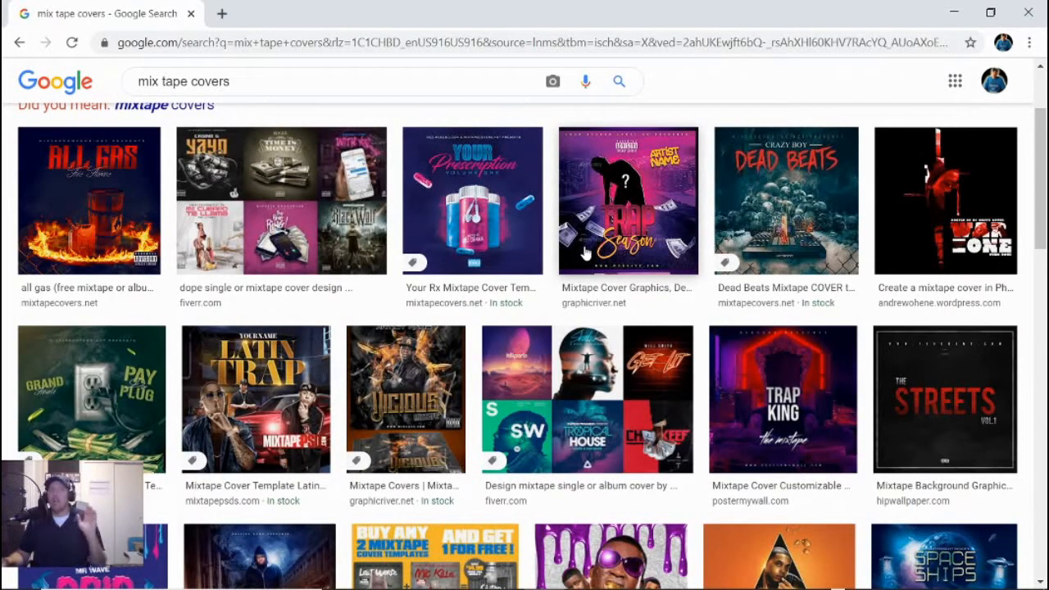
{"action": "scroll", "coordinate": [586, 254], "scroll_direction": "down", "scroll_amount": 3}
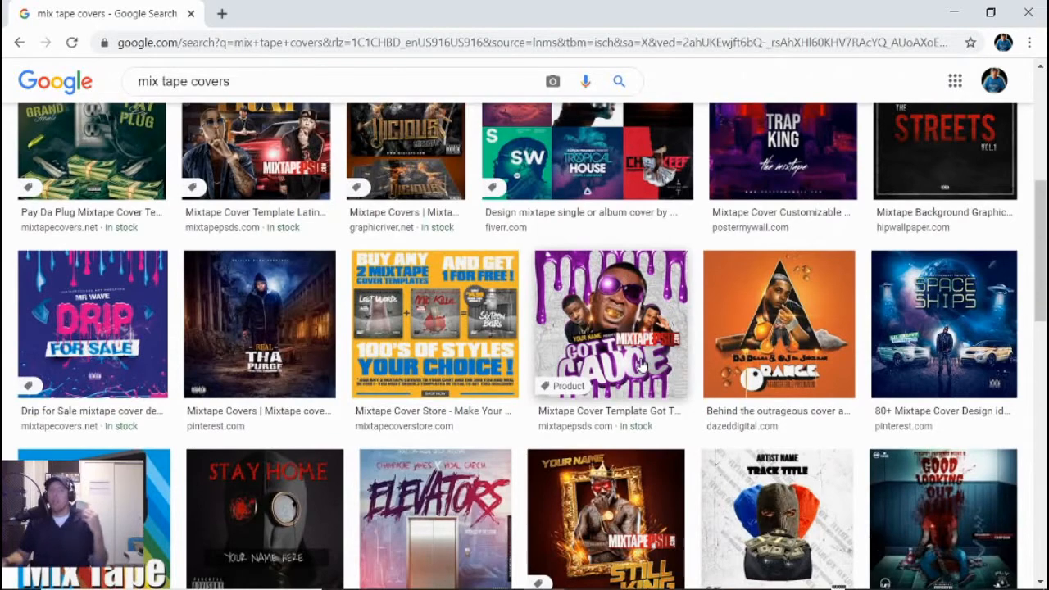
{"action": "scroll", "coordinate": [641, 364], "scroll_direction": "down", "scroll_amount": 2}
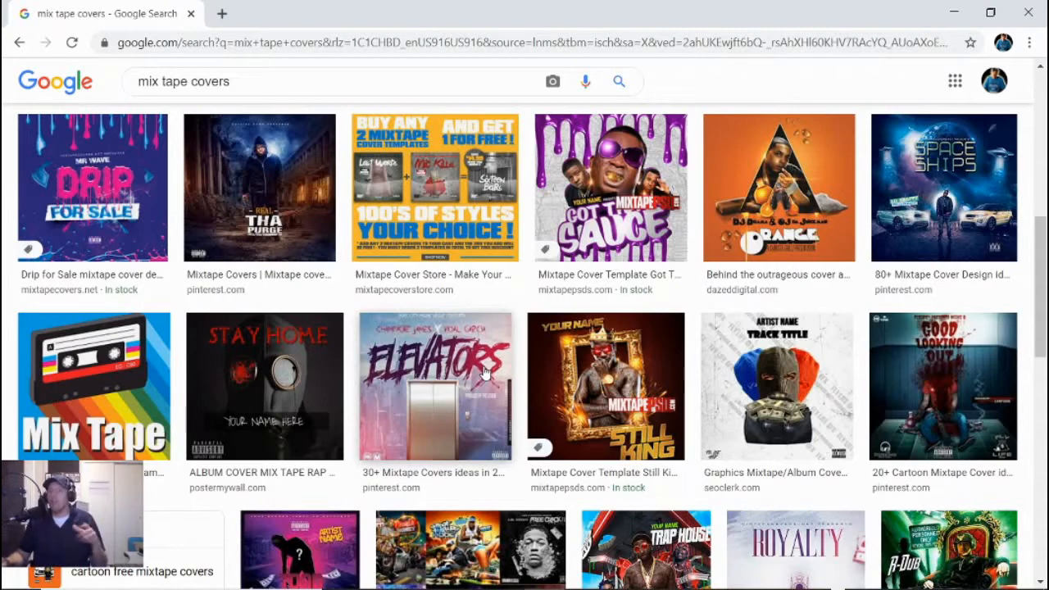
{"action": "scroll", "coordinate": [484, 373], "scroll_direction": "down", "scroll_amount": 5}
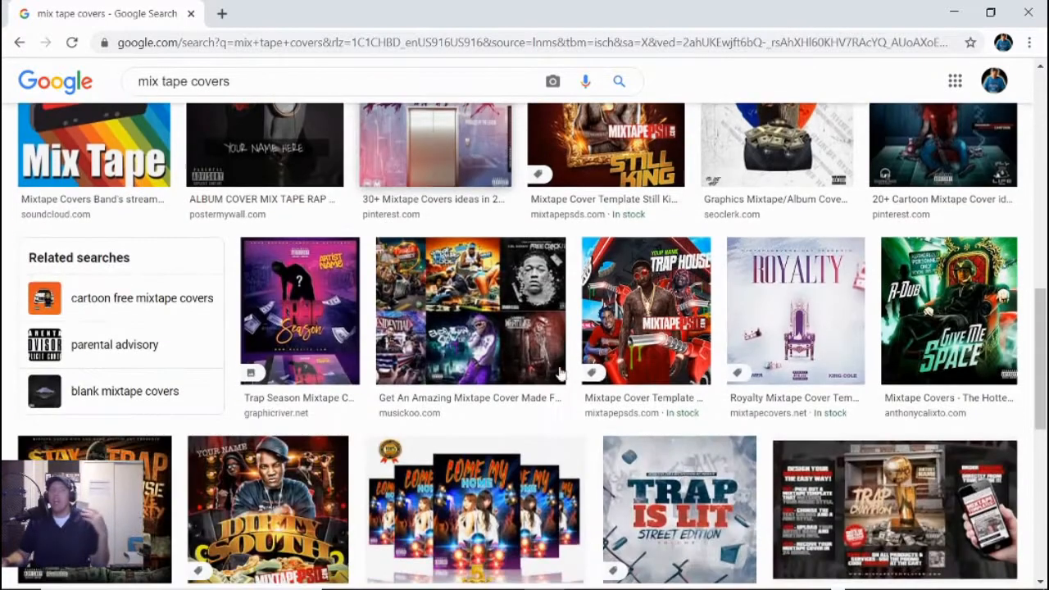
{"action": "scroll", "coordinate": [647, 364], "scroll_direction": "down", "scroll_amount": 3}
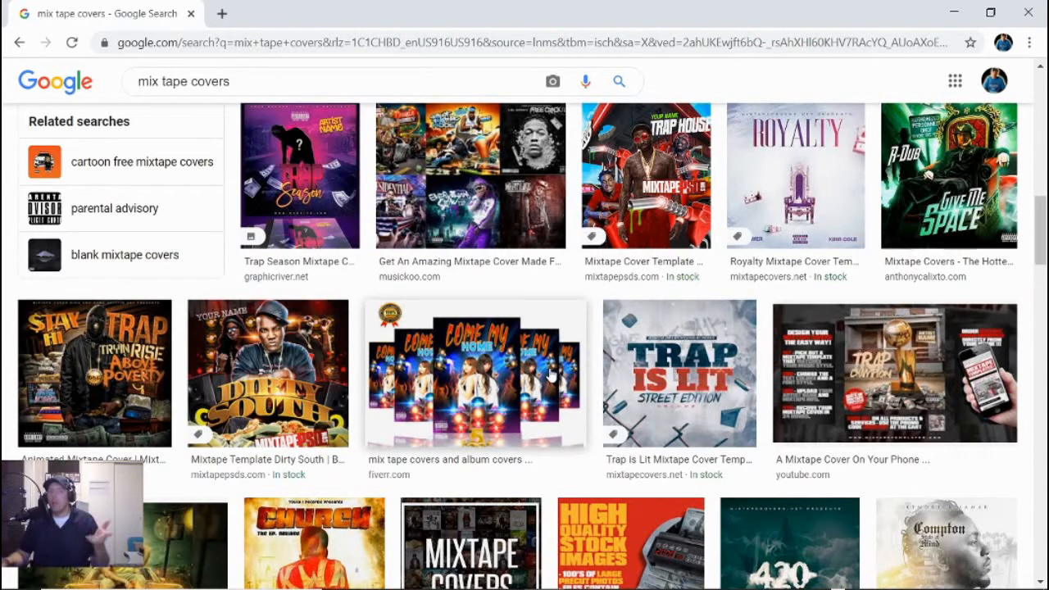
{"action": "scroll", "coordinate": [551, 376], "scroll_direction": "up", "scroll_amount": 2}
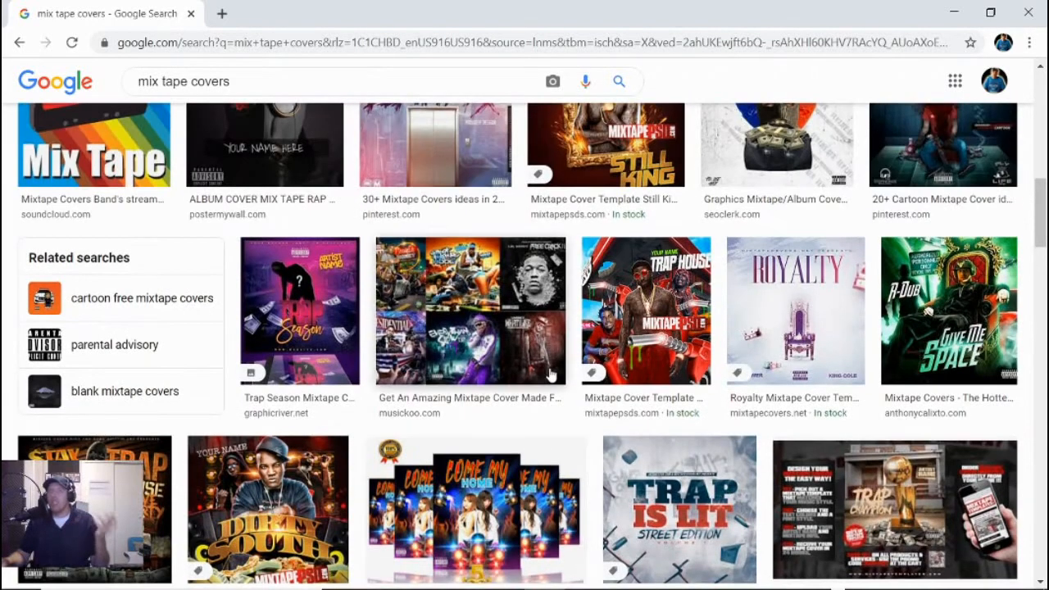
{"action": "scroll", "coordinate": [536, 385], "scroll_direction": "up", "scroll_amount": 4}
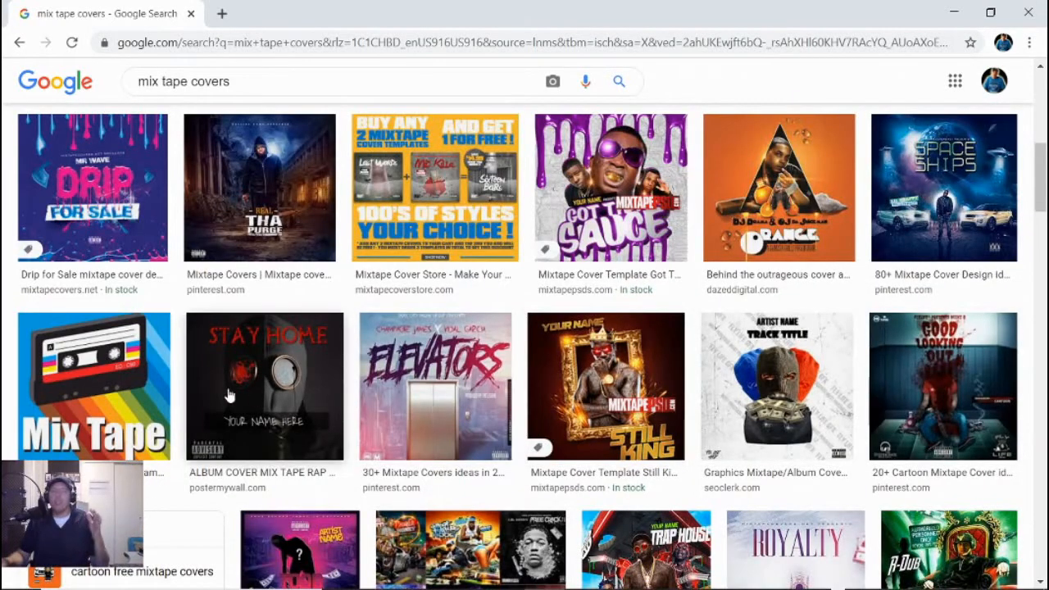
{"action": "scroll", "coordinate": [724, 402], "scroll_direction": "up", "scroll_amount": 4}
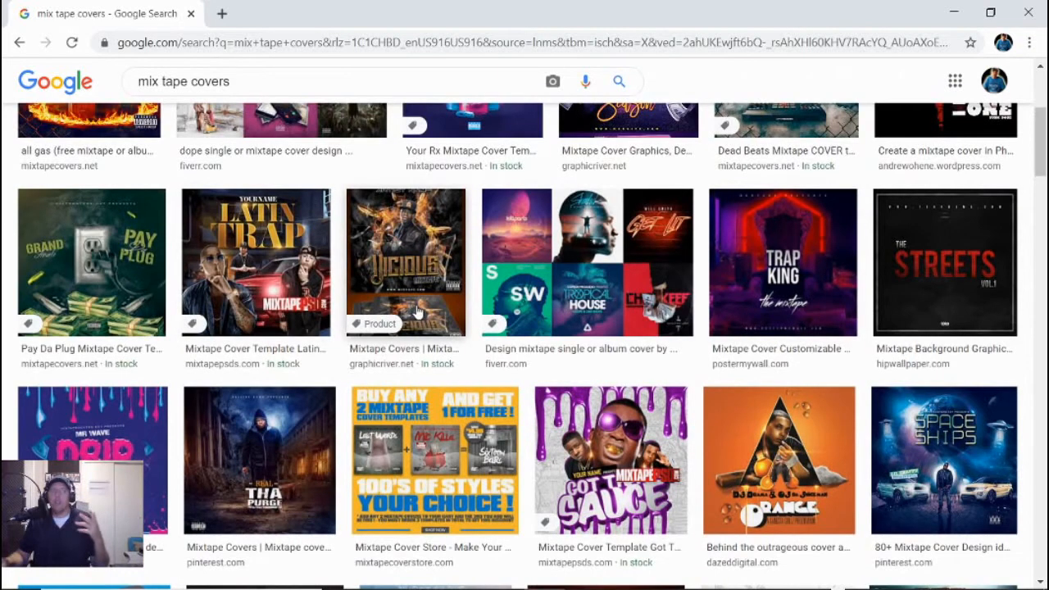
{"action": "scroll", "coordinate": [402, 304], "scroll_direction": "up", "scroll_amount": 3}
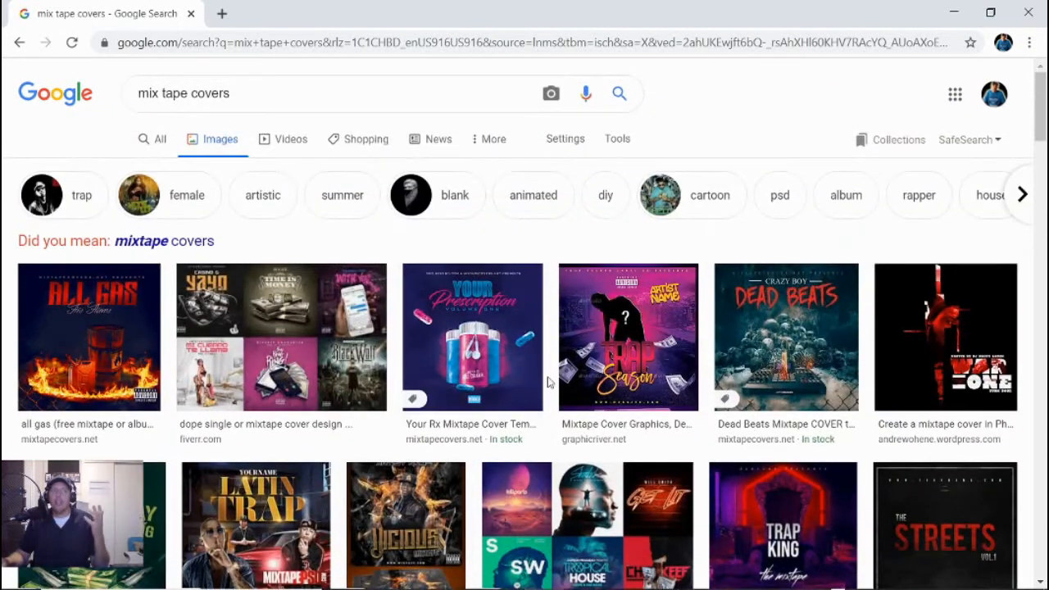
{"action": "scroll", "coordinate": [537, 392], "scroll_direction": "down", "scroll_amount": 5}
{"action": "scroll", "coordinate": [541, 404], "scroll_direction": "down", "scroll_amount": 2}
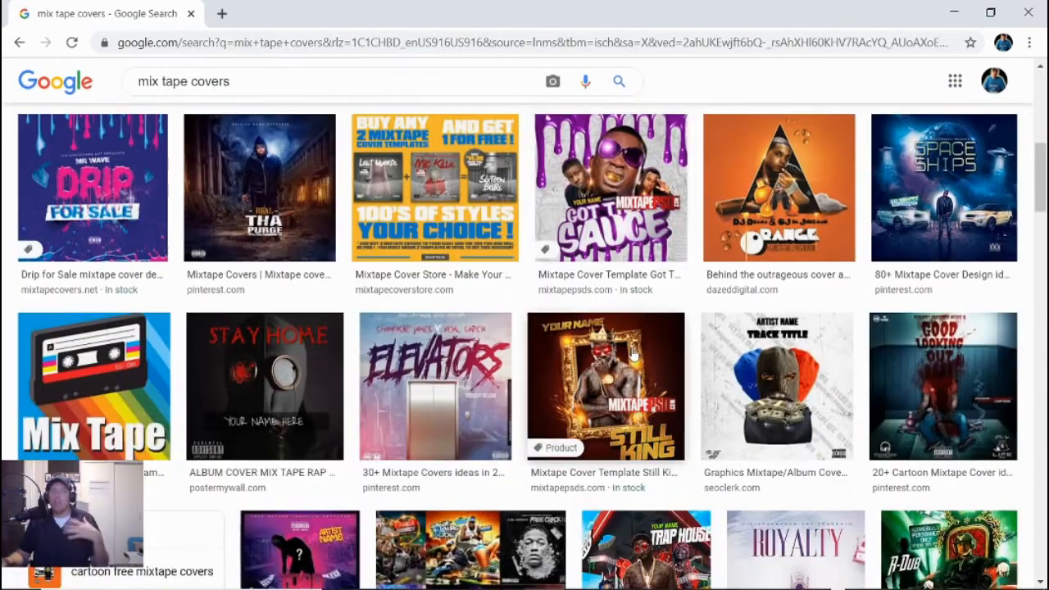
{"action": "scroll", "coordinate": [637, 348], "scroll_direction": "down", "scroll_amount": 5}
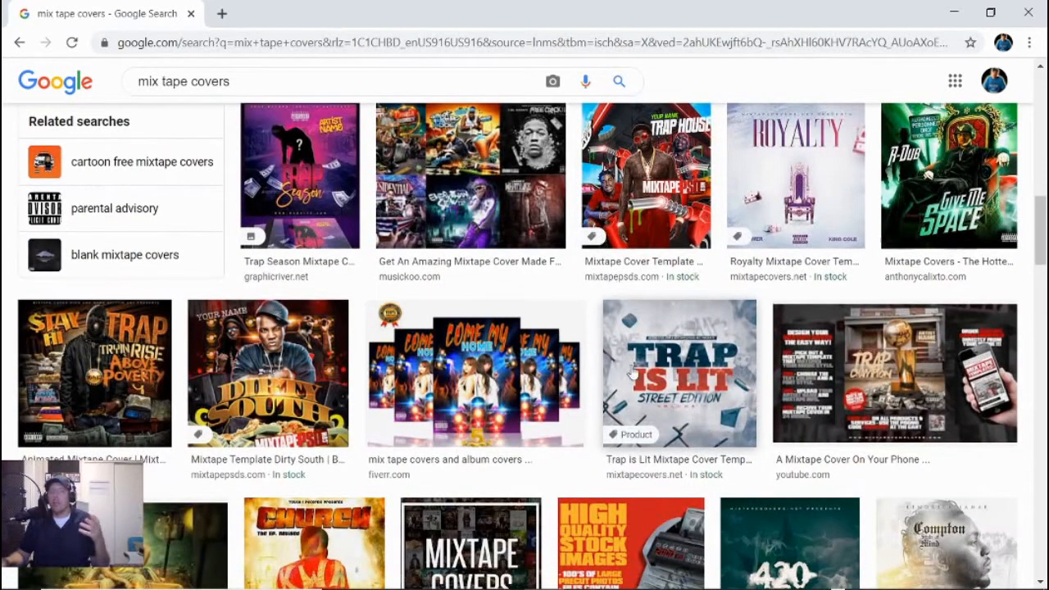
{"action": "scroll", "coordinate": [638, 373], "scroll_direction": "down", "scroll_amount": 3}
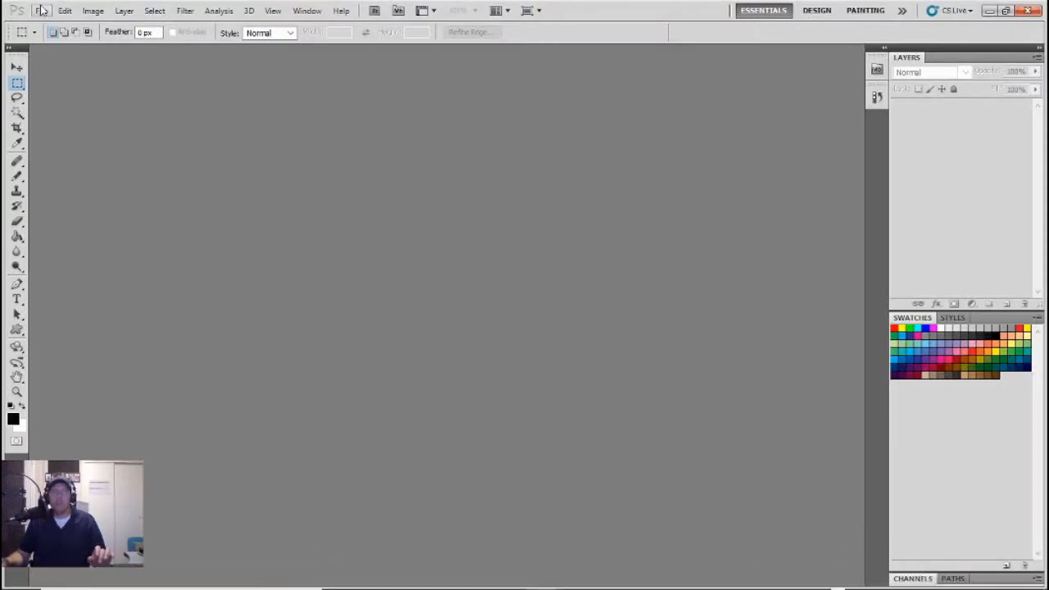
In Photoshop, create a new white RGB document 768 pixels wide and 1024 pixels high at 72 pixels/inch
{"action": "left_click", "coordinate": [41, 11]}
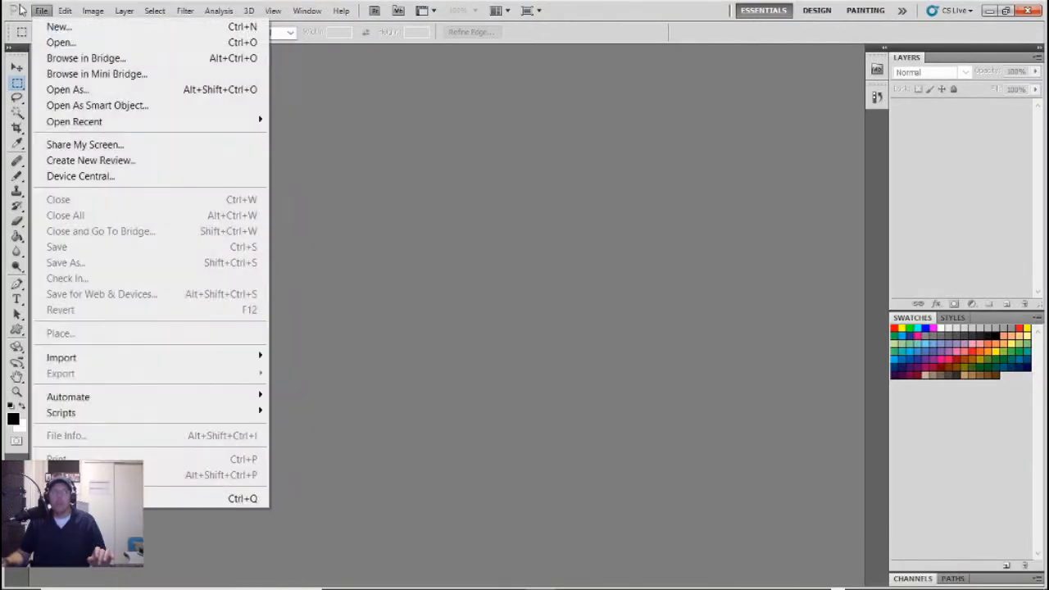
{"action": "left_click", "coordinate": [58, 26]}
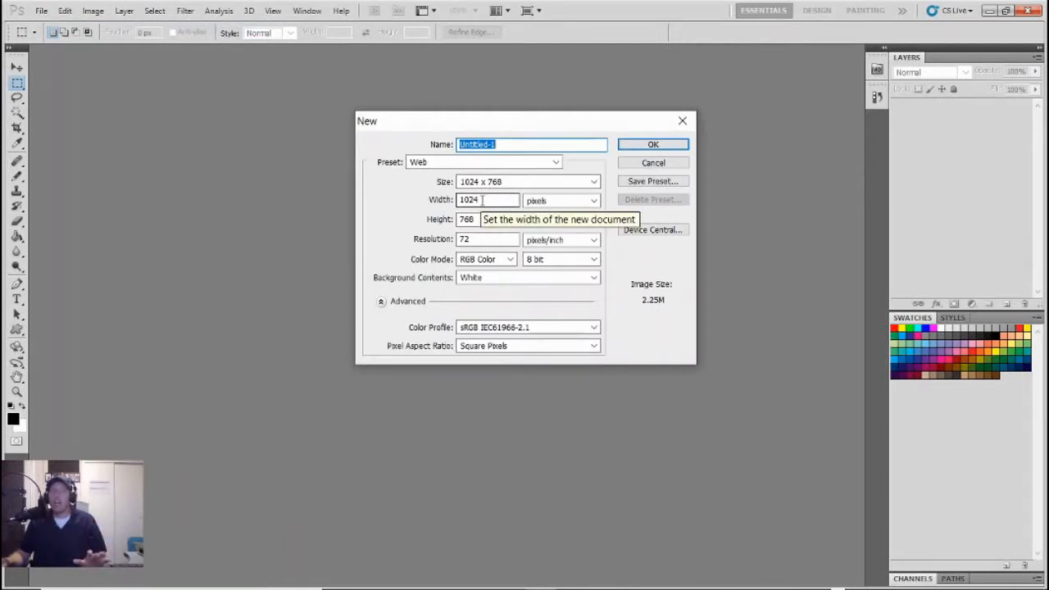
{"action": "left_click", "coordinate": [482, 200]}
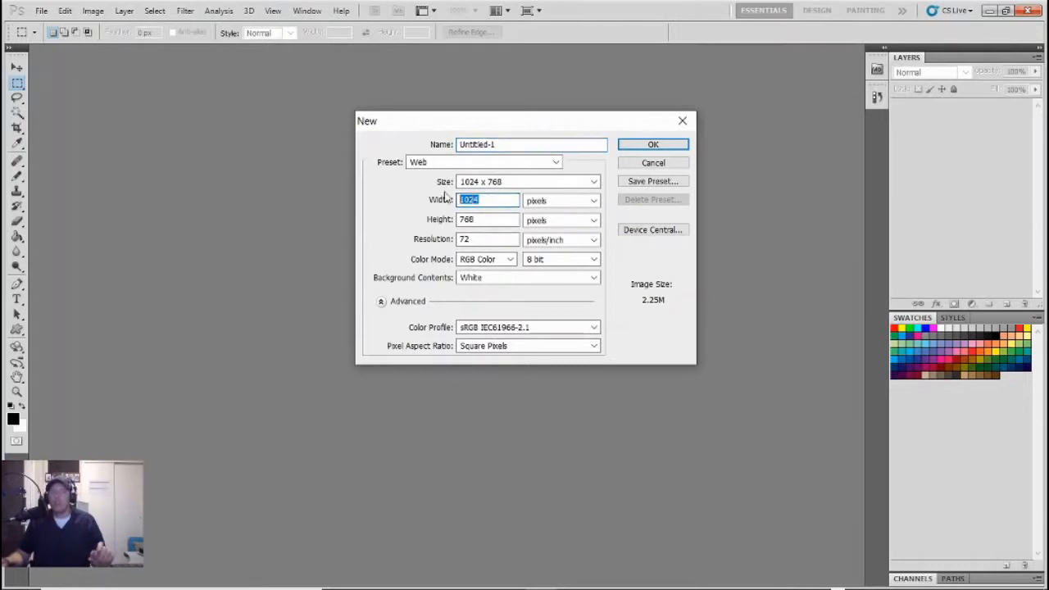
{"action": "type", "text": "768"}
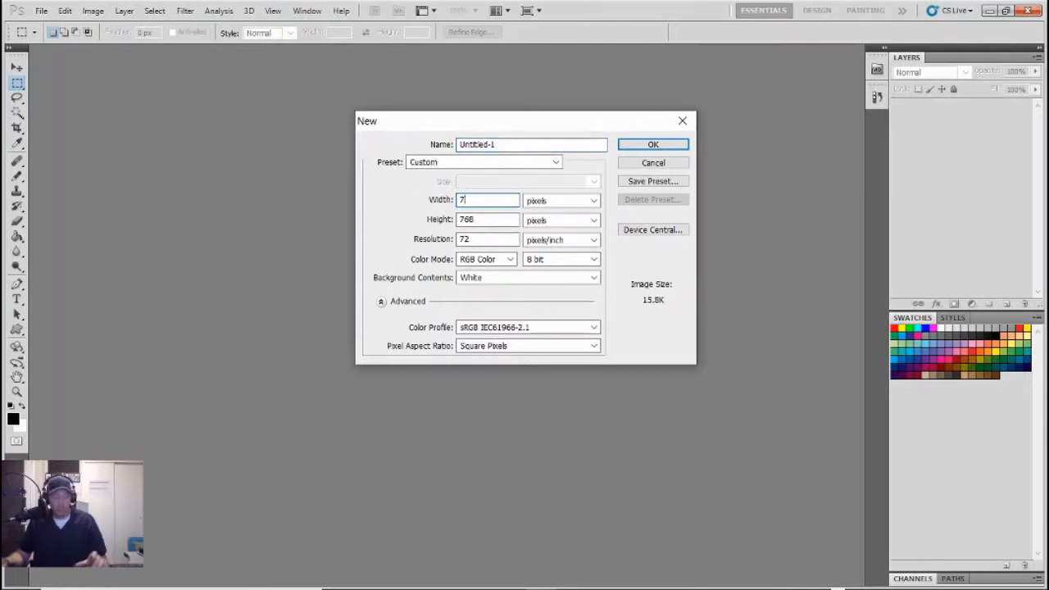
{"action": "left_click", "coordinate": [483, 218]}
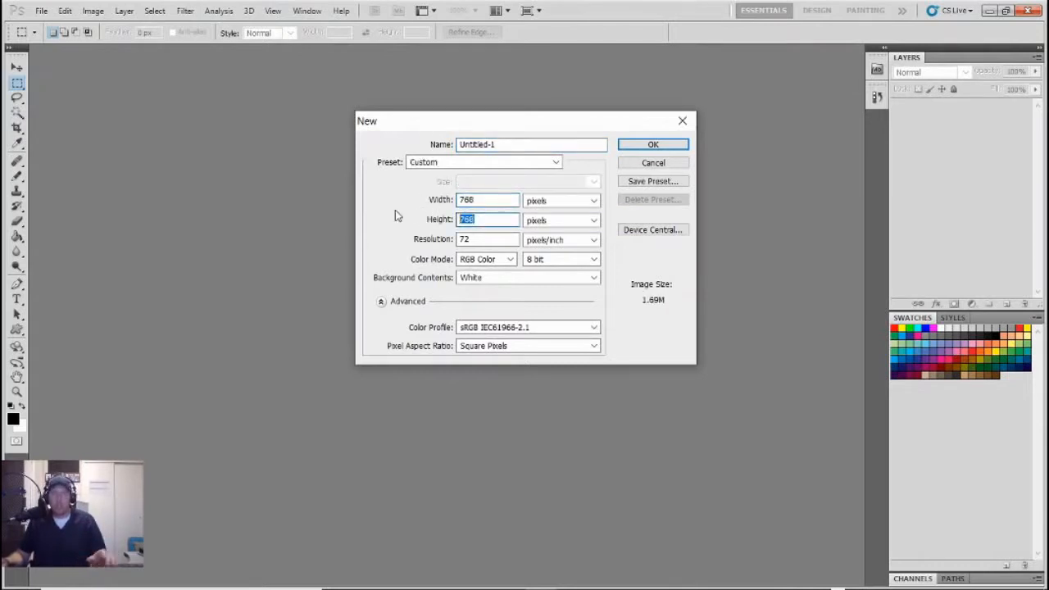
{"action": "type", "text": "1024"}
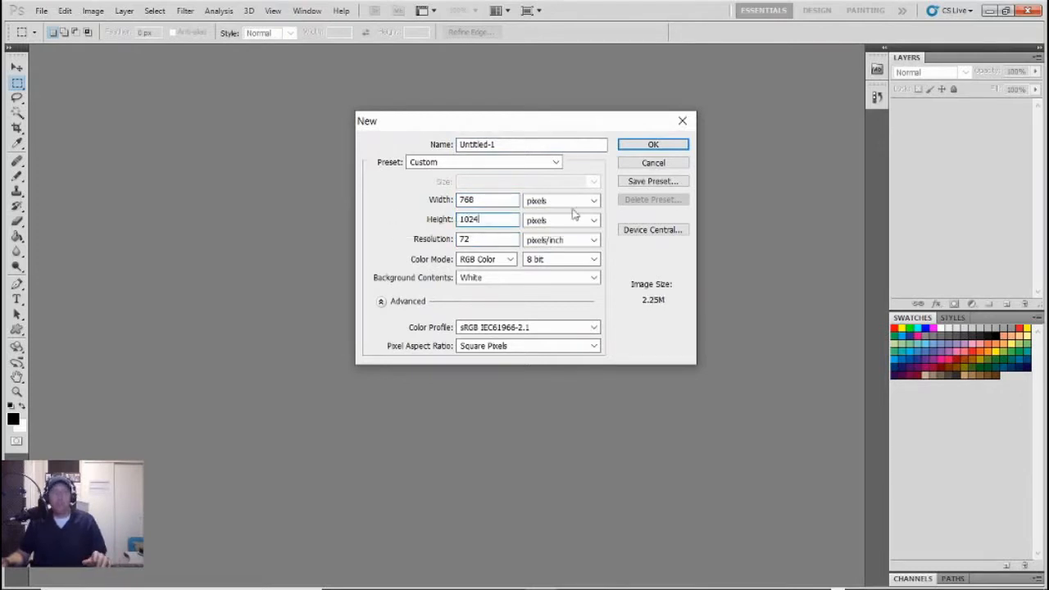
{"action": "left_click", "coordinate": [665, 146]}
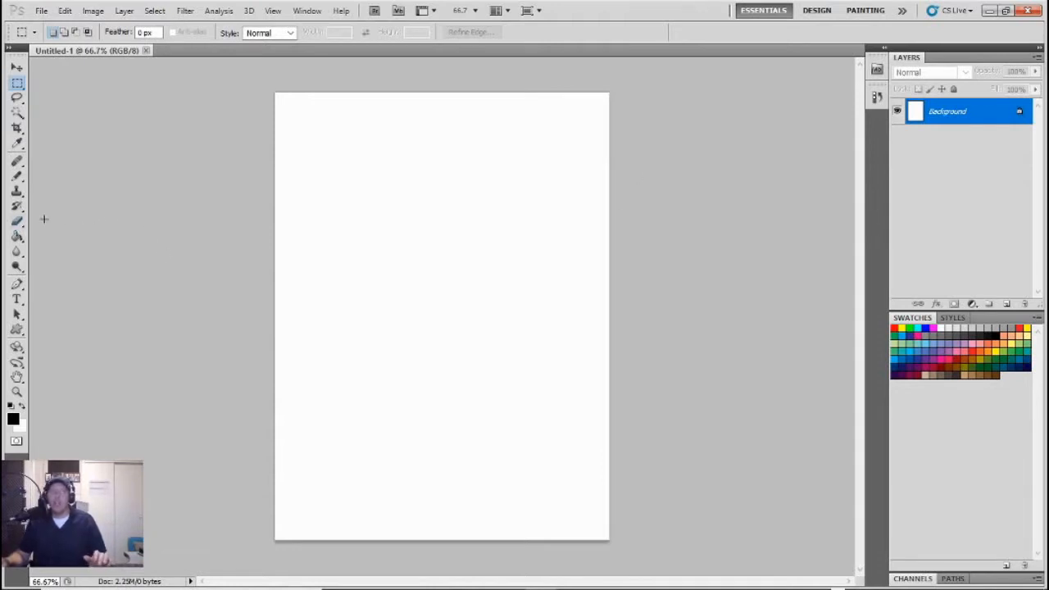
Duplicate the Background layer and delete the locked original
{"action": "right_click", "coordinate": [946, 111]}
{"action": "left_click", "coordinate": [937, 138]}
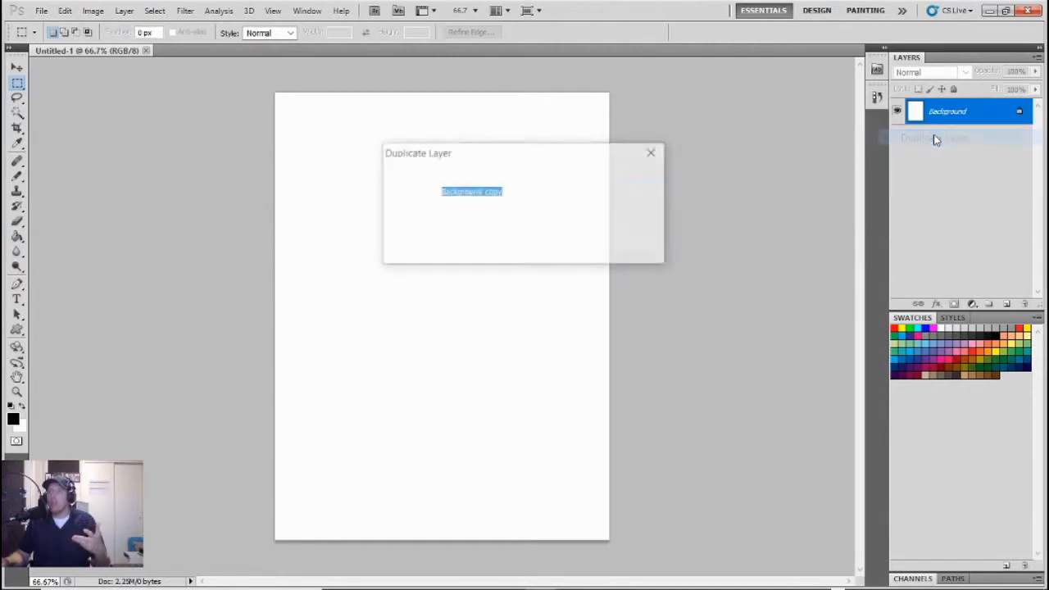
{"action": "left_click", "coordinate": [635, 175]}
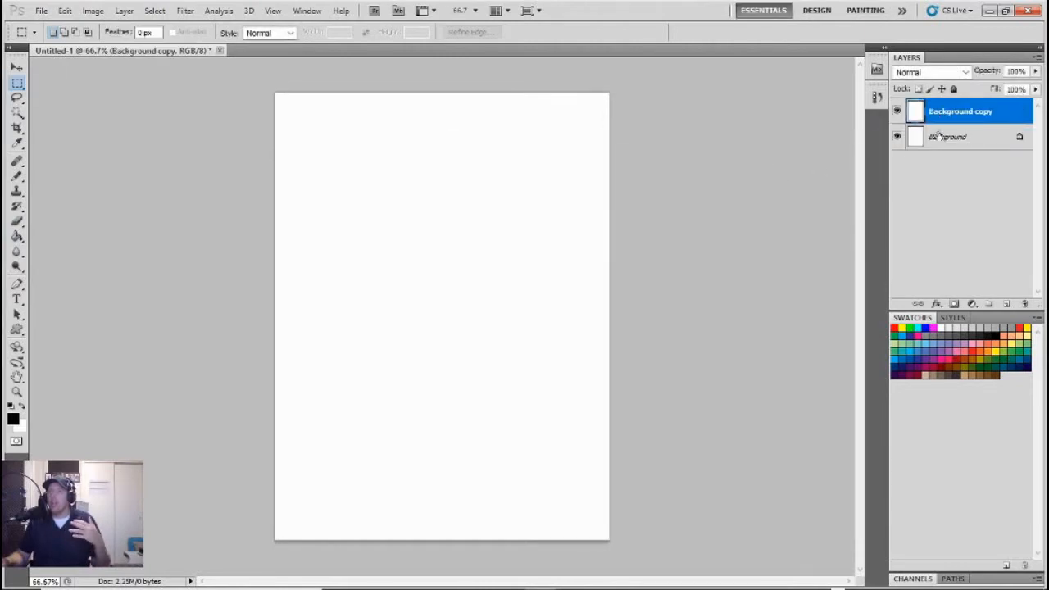
{"action": "left_click", "coordinate": [938, 138]}
{"action": "right_click", "coordinate": [940, 137]}
{"action": "left_click", "coordinate": [941, 185]}
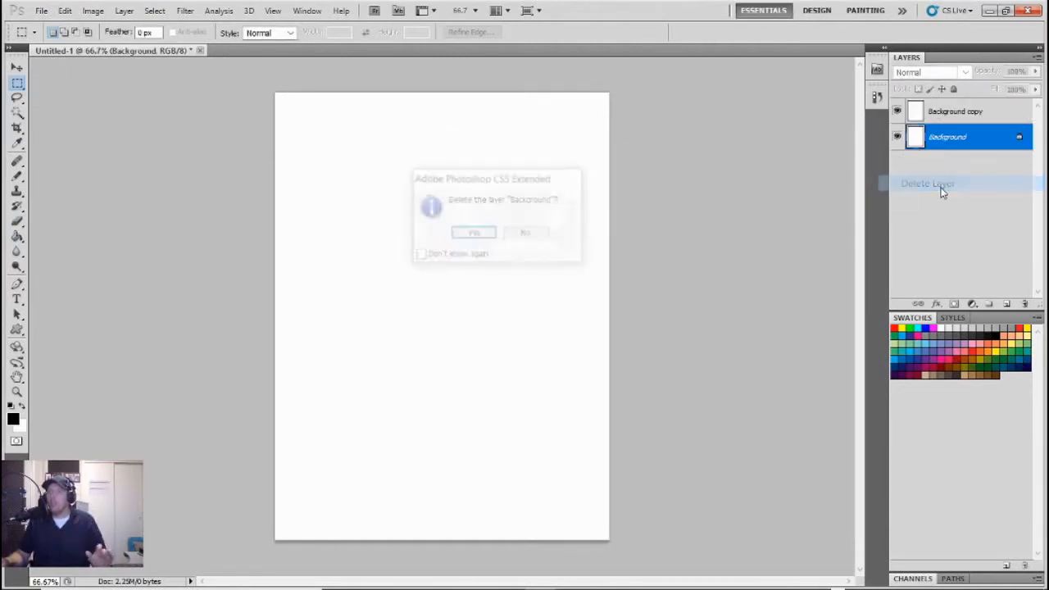
{"action": "left_click", "coordinate": [491, 236]}
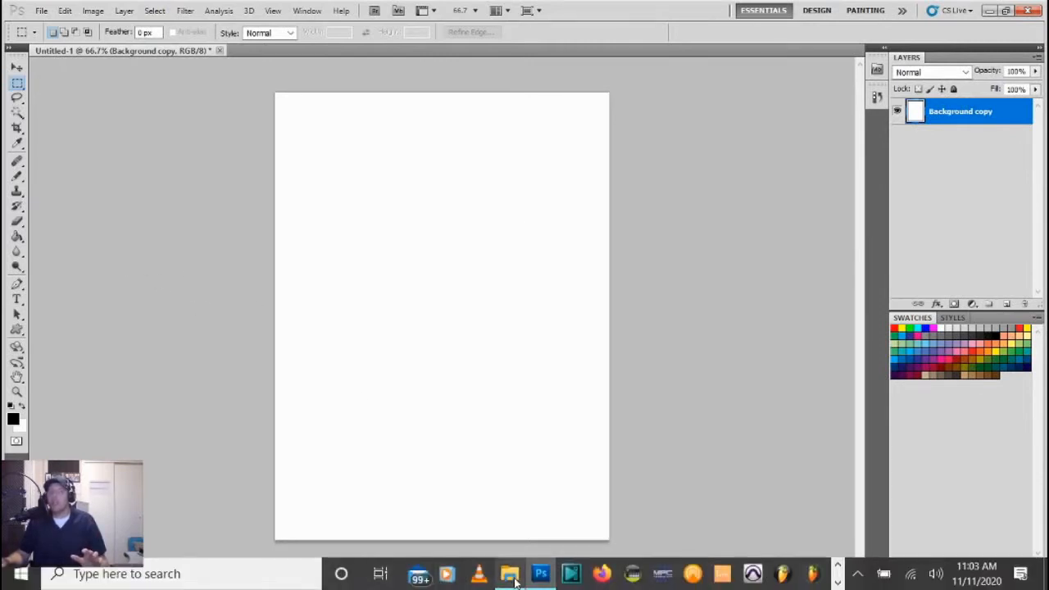
Switch to File Explorer and browse the PNG FILES NO BACKGROUND folder for a cover image
{"action": "left_click", "coordinate": [511, 575]}
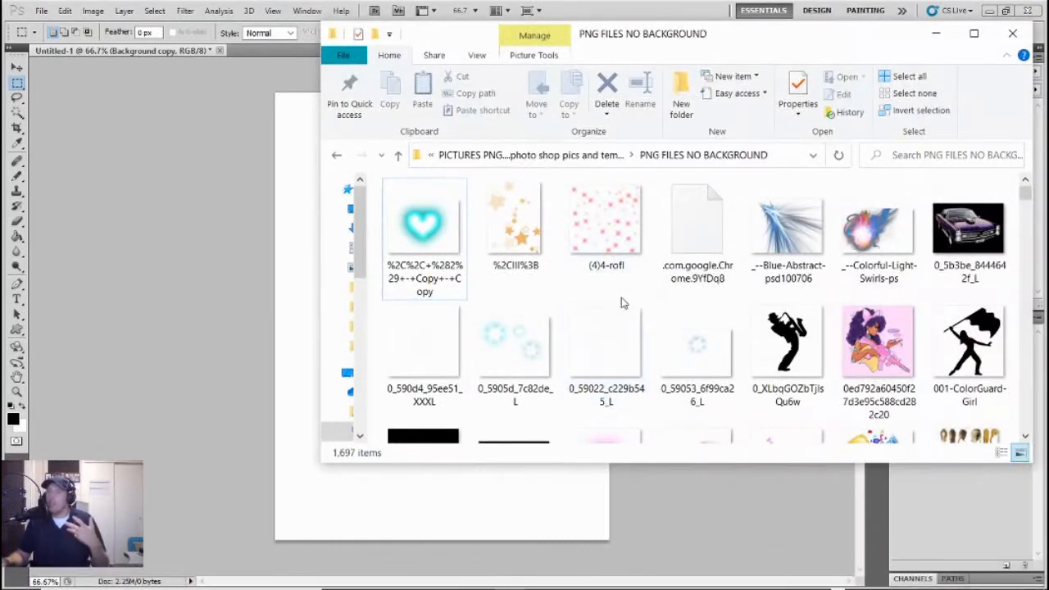
{"action": "scroll", "coordinate": [720, 295], "scroll_direction": "down", "scroll_amount": 2}
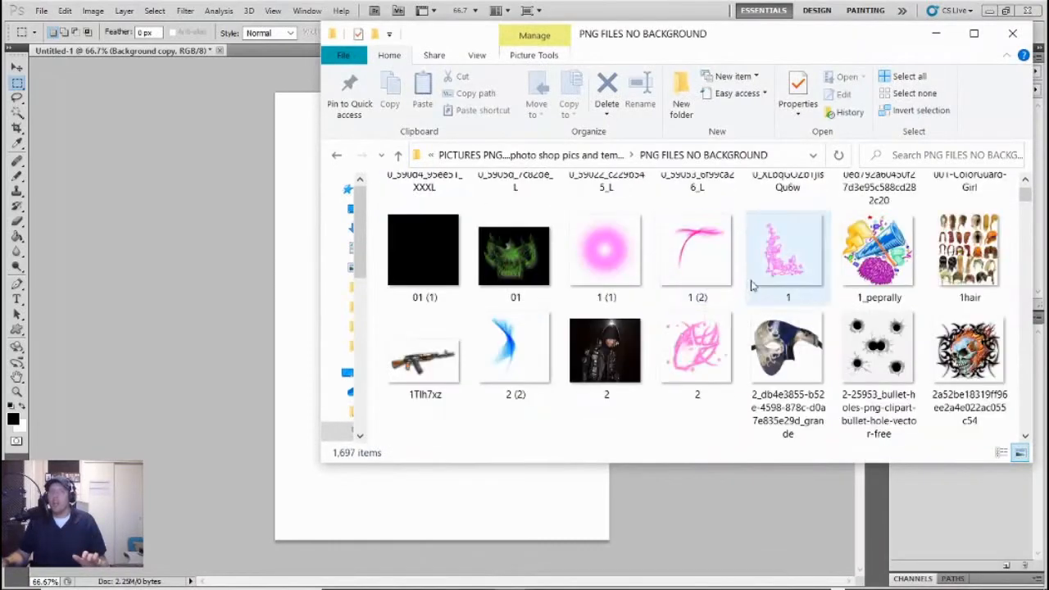
{"action": "scroll", "coordinate": [866, 291], "scroll_direction": "down", "scroll_amount": 3}
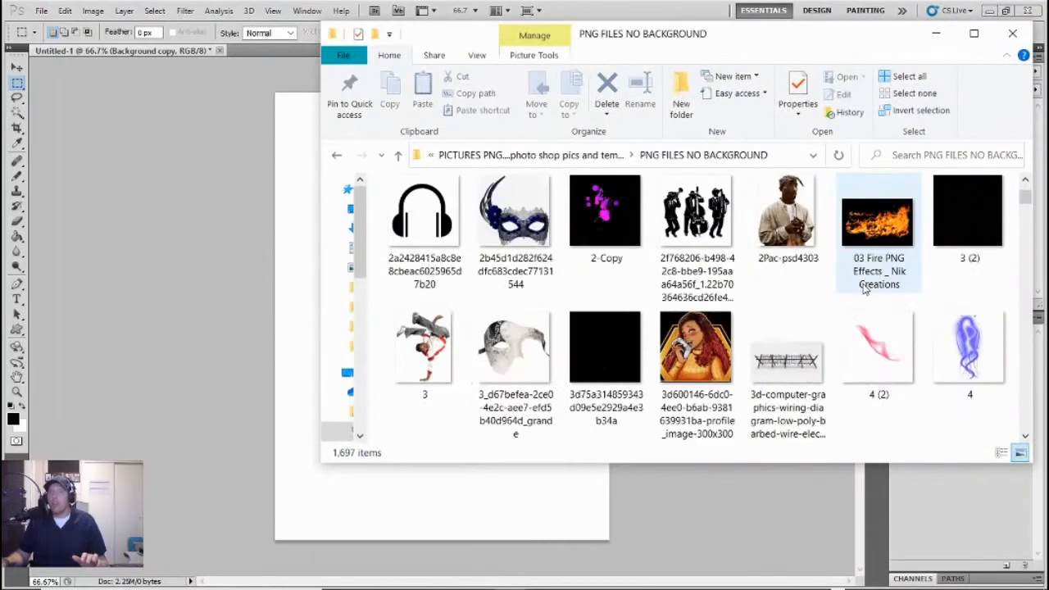
{"action": "scroll", "coordinate": [865, 289], "scroll_direction": "down", "scroll_amount": 1}
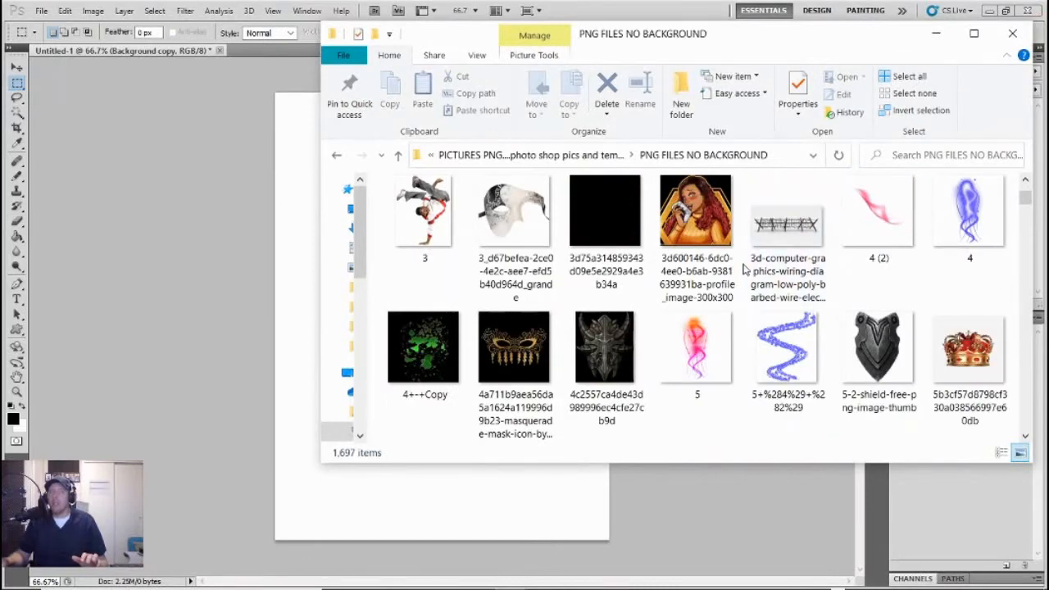
{"action": "scroll", "coordinate": [744, 268], "scroll_direction": "down", "scroll_amount": 2}
{"action": "scroll", "coordinate": [860, 279], "scroll_direction": "down", "scroll_amount": 1}
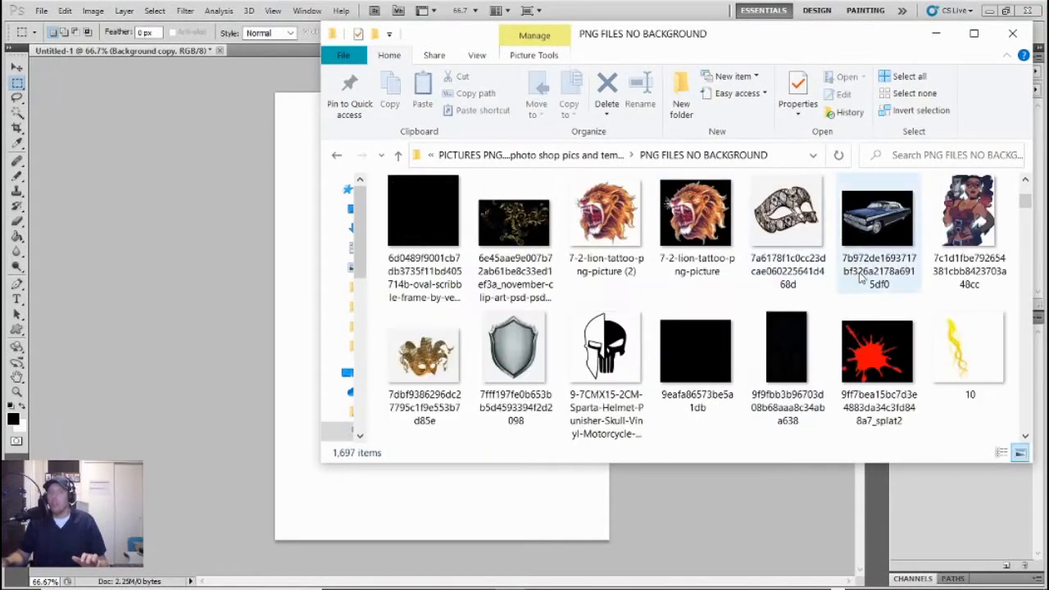
{"action": "scroll", "coordinate": [860, 278], "scroll_direction": "down", "scroll_amount": 1}
{"action": "scroll", "coordinate": [757, 291], "scroll_direction": "down", "scroll_amount": 2}
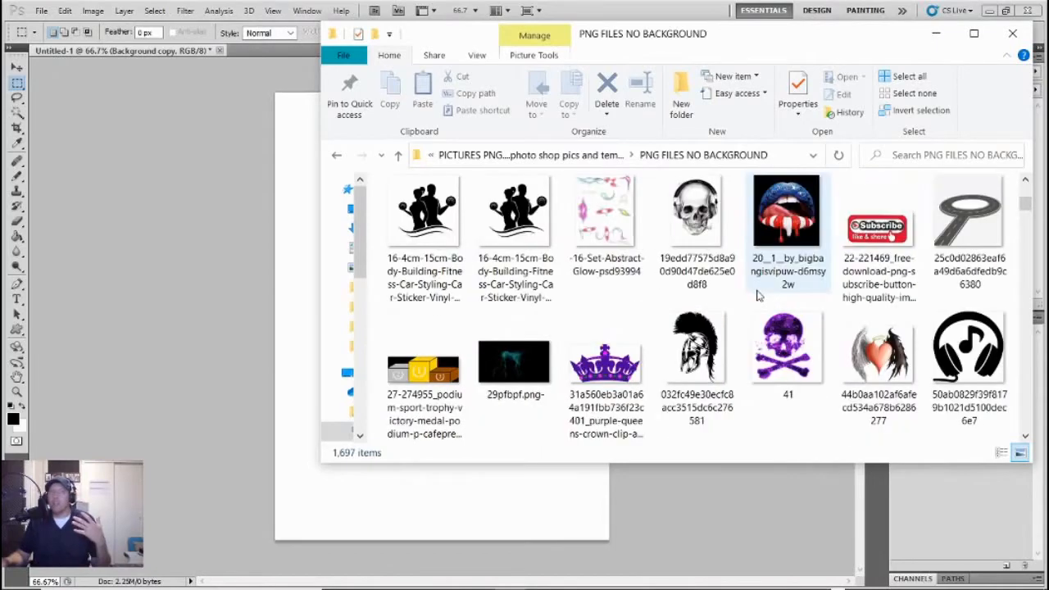
{"action": "scroll", "coordinate": [757, 295], "scroll_direction": "down", "scroll_amount": 2}
{"action": "scroll", "coordinate": [757, 295], "scroll_direction": "up", "scroll_amount": 10}
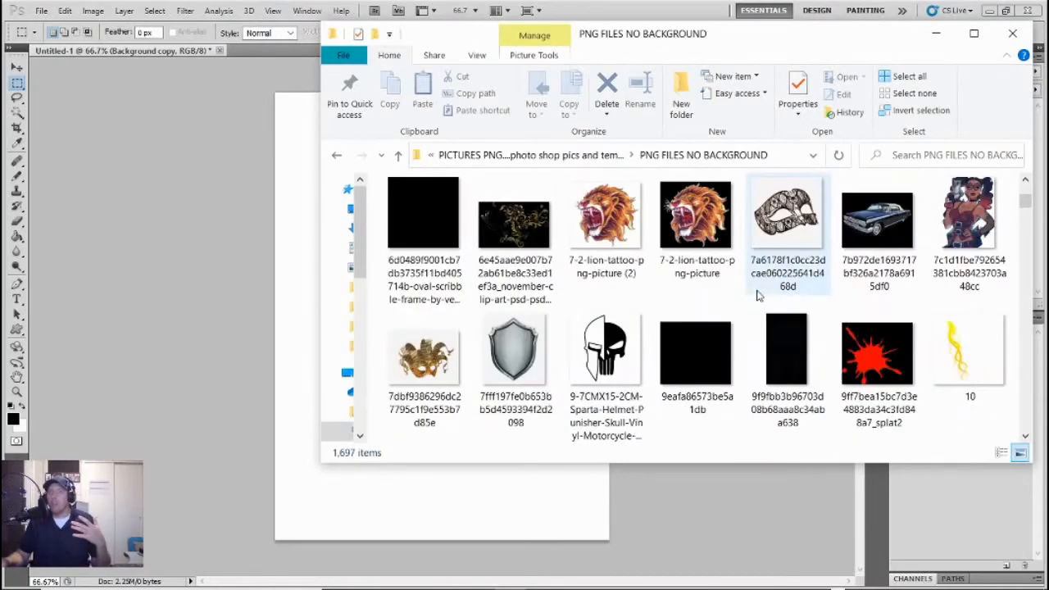
{"action": "scroll", "coordinate": [757, 295], "scroll_direction": "down", "scroll_amount": 10}
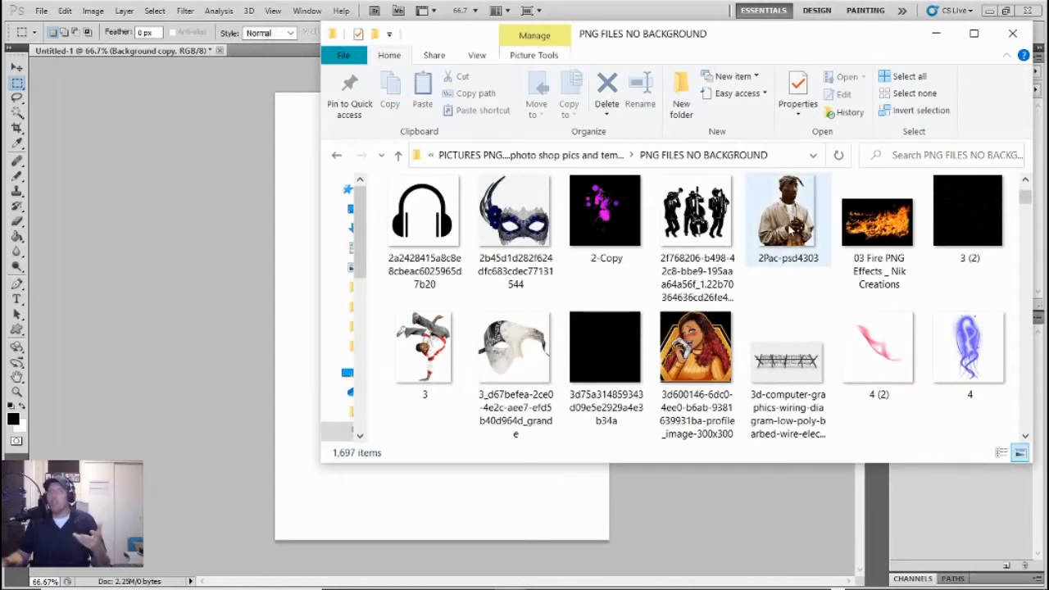
Place the 2Pac-psd4303 PNG on the Photoshop canvas, scaled to about 154% width and 187% height, with its base at the canvas's lower edge
{"action": "left_click", "coordinate": [773, 262]}
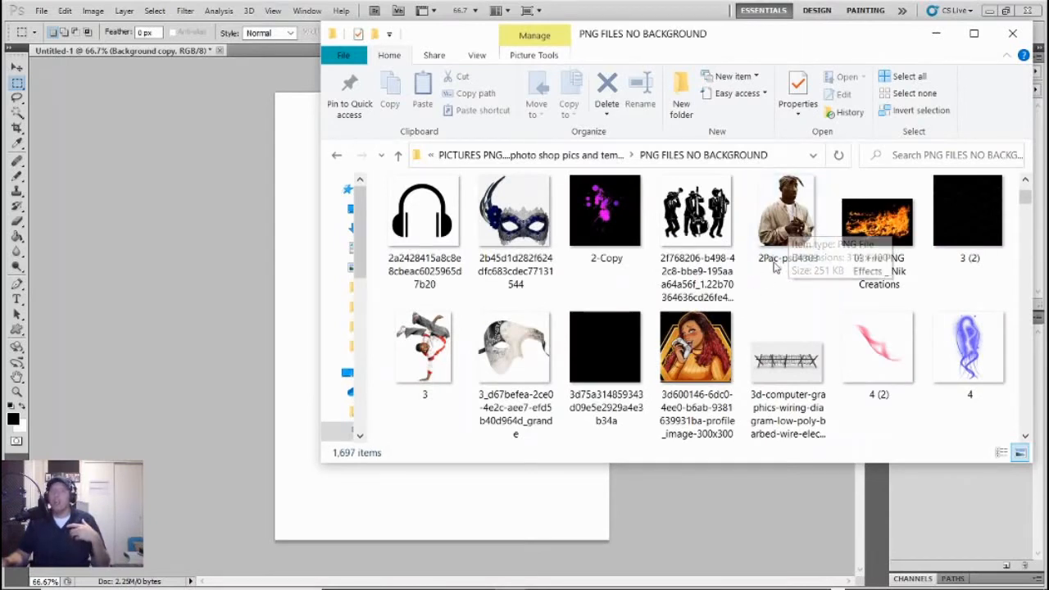
{"action": "left_click_drag", "start_coordinate": [768, 332], "coordinate": [450, 494]}
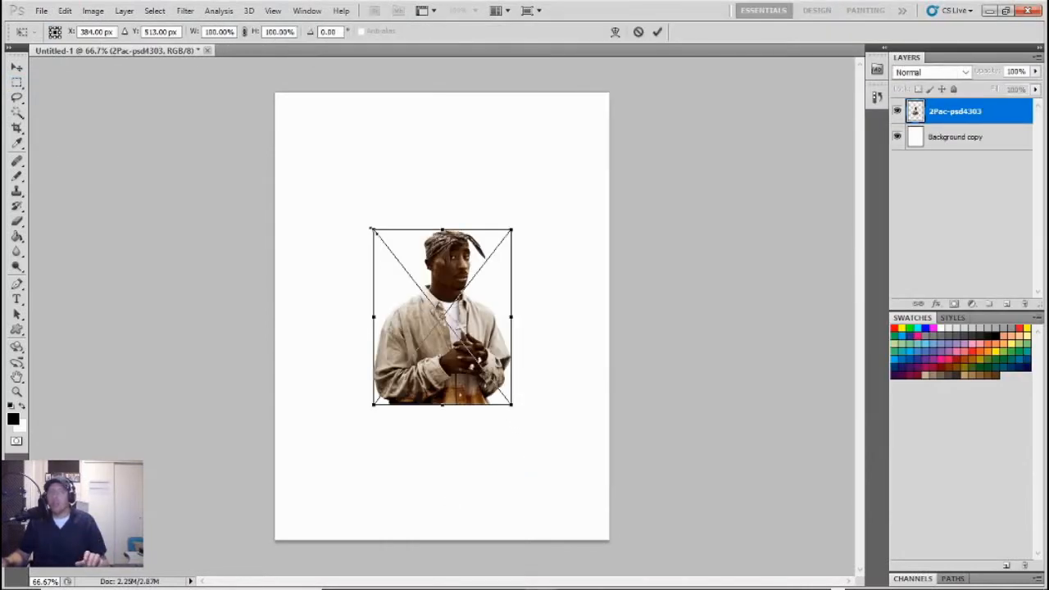
{"action": "left_click_drag", "start_coordinate": [372, 230], "coordinate": [312, 121]}
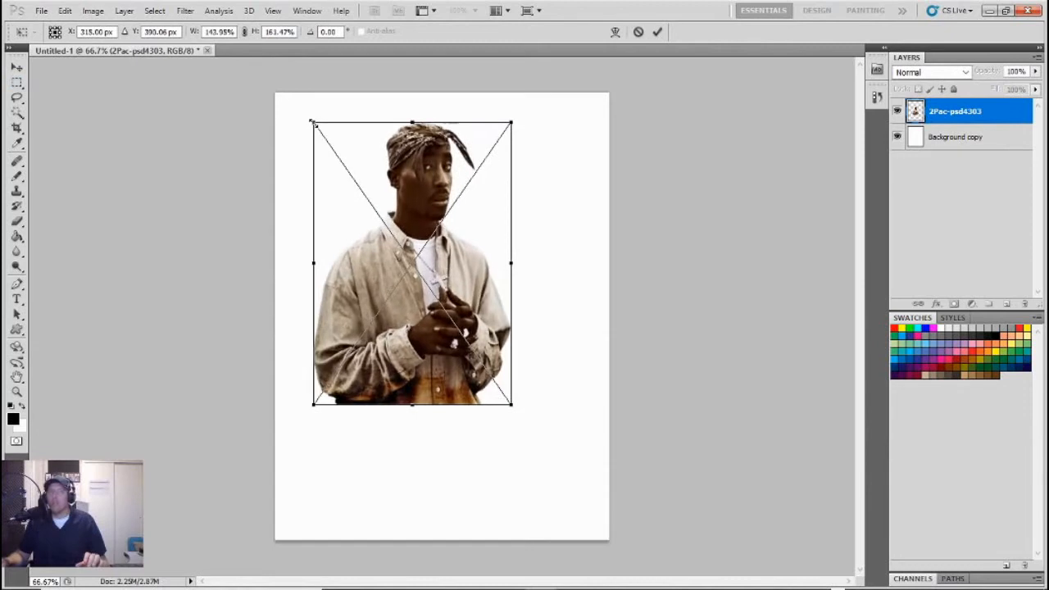
{"action": "left_click_drag", "start_coordinate": [410, 325], "coordinate": [431, 473]}
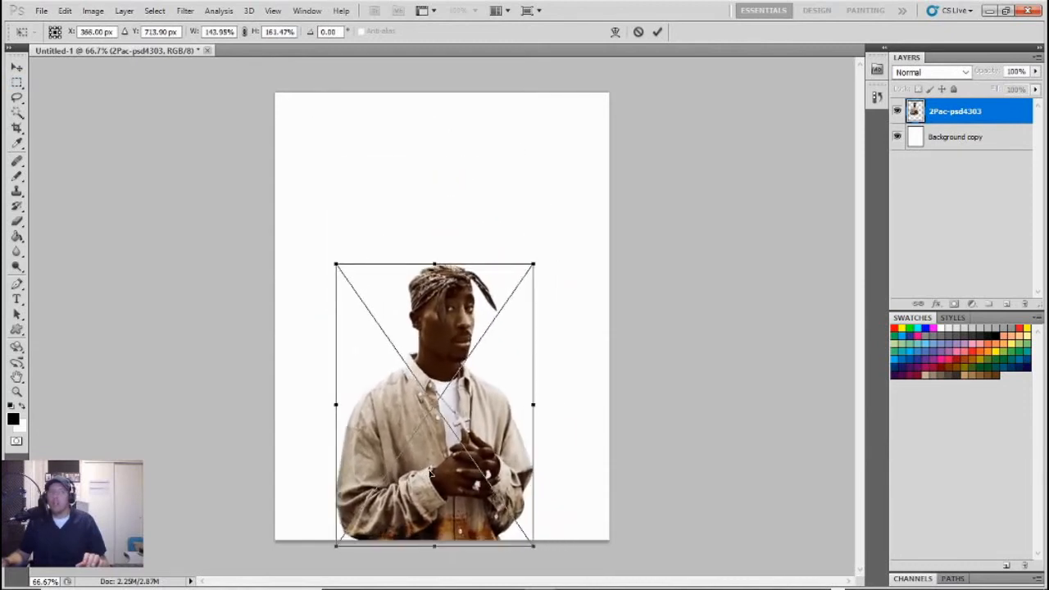
{"action": "left_click_drag", "start_coordinate": [533, 265], "coordinate": [538, 233]}
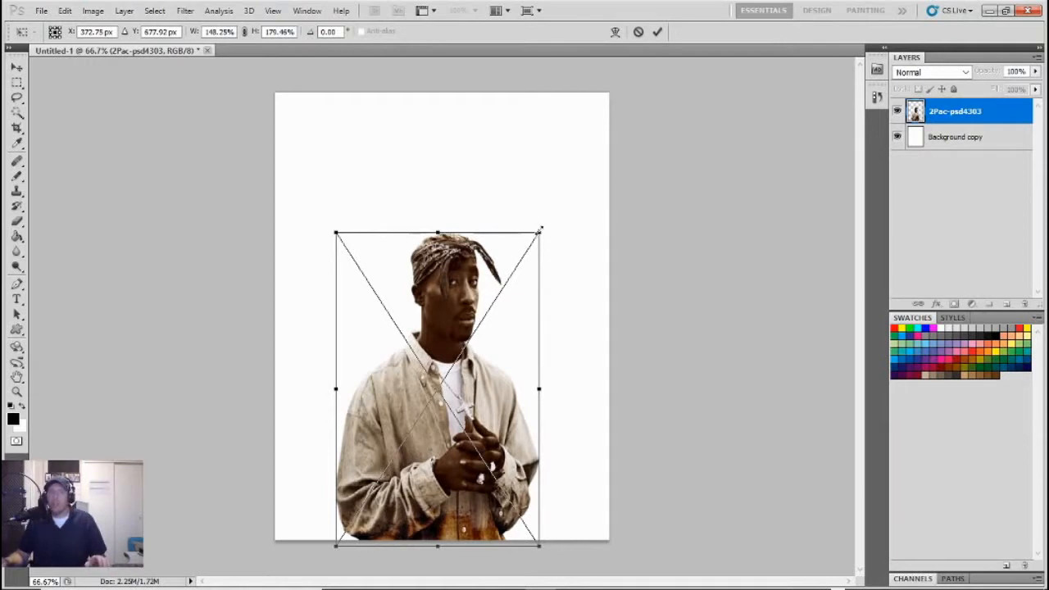
{"action": "left_click_drag", "start_coordinate": [539, 230], "coordinate": [586, 243]}
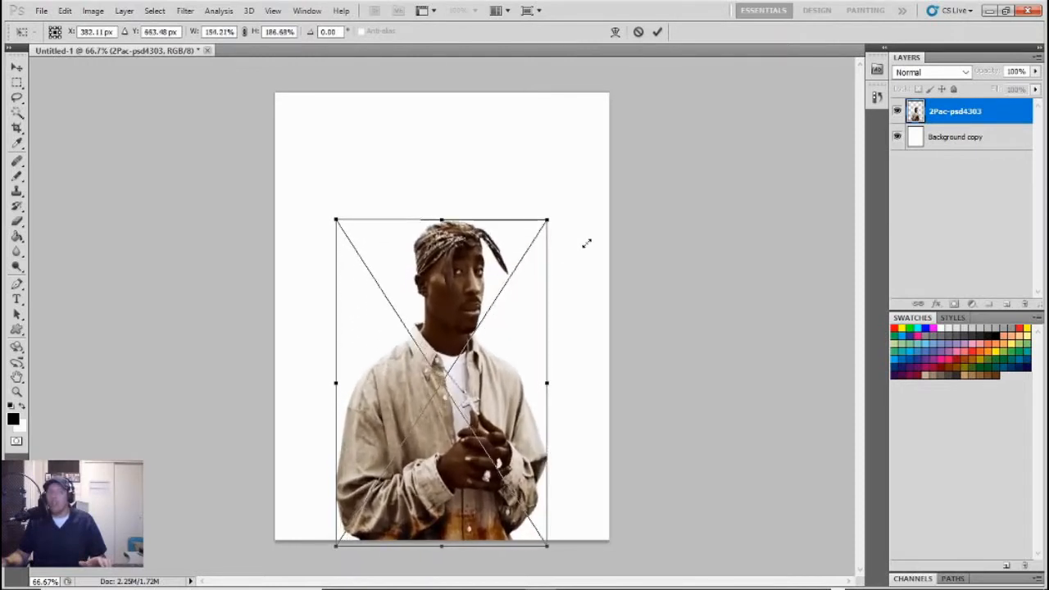
{"action": "left_click", "coordinate": [16, 84]}
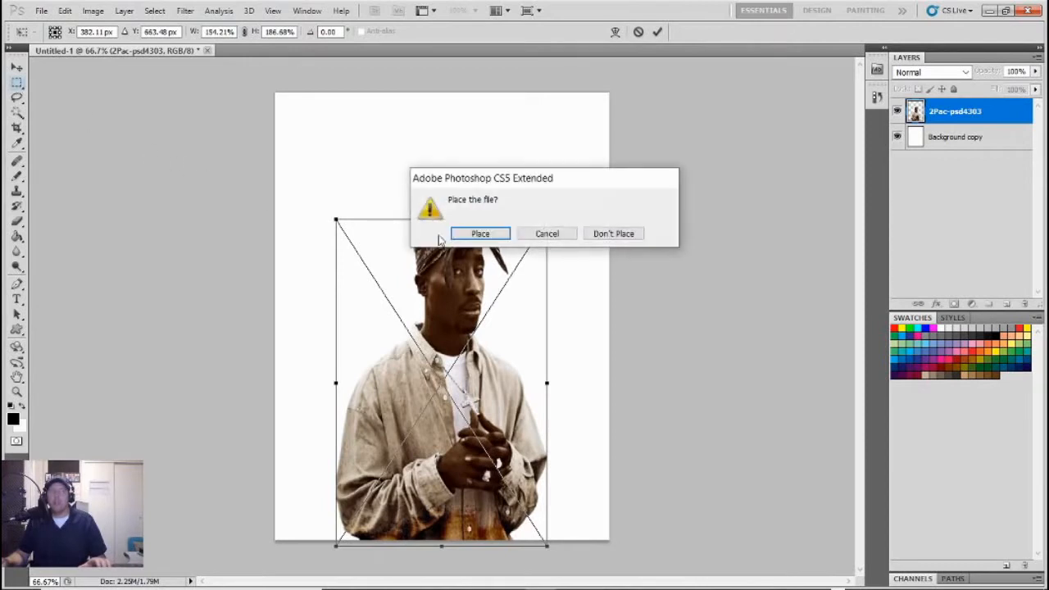
{"action": "left_click", "coordinate": [480, 234]}
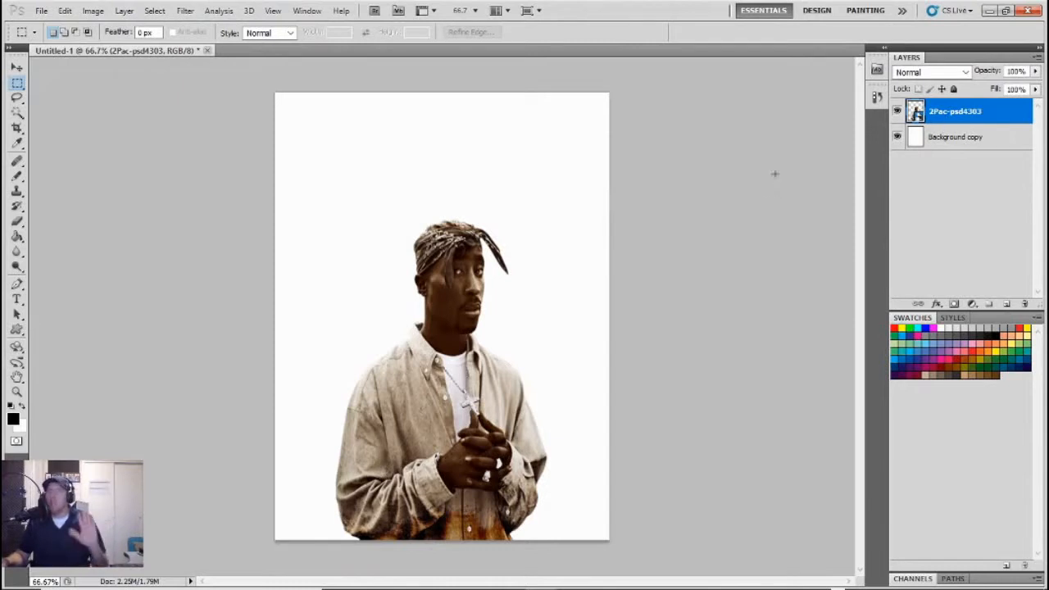
Add a drop shadow to the 2Pac-psd4303 layer with a distance of 33 px and a size of 29 px
{"action": "right_click", "coordinate": [960, 113]}
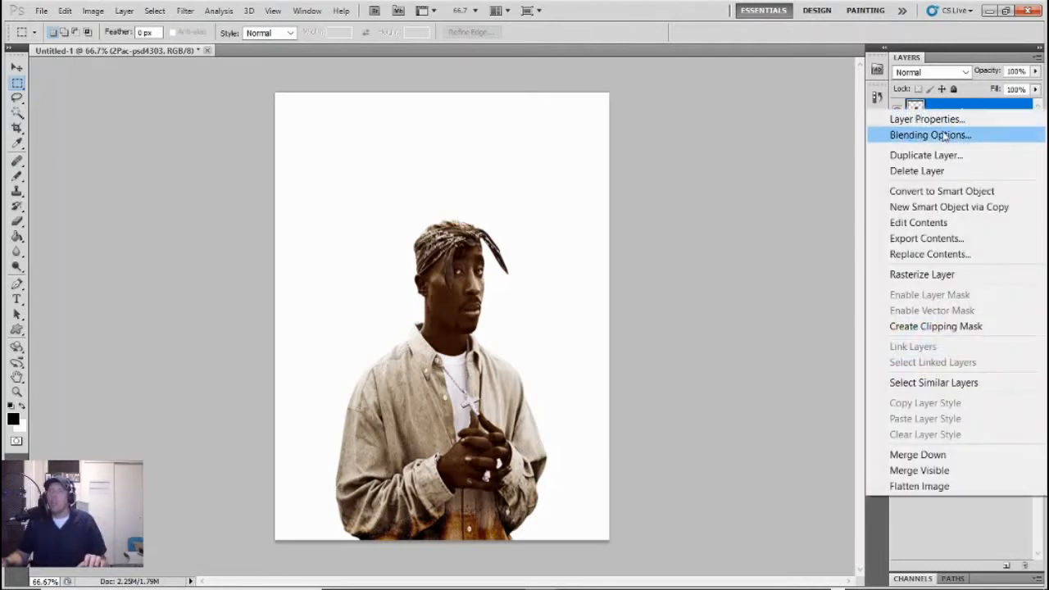
{"action": "left_click", "coordinate": [942, 136]}
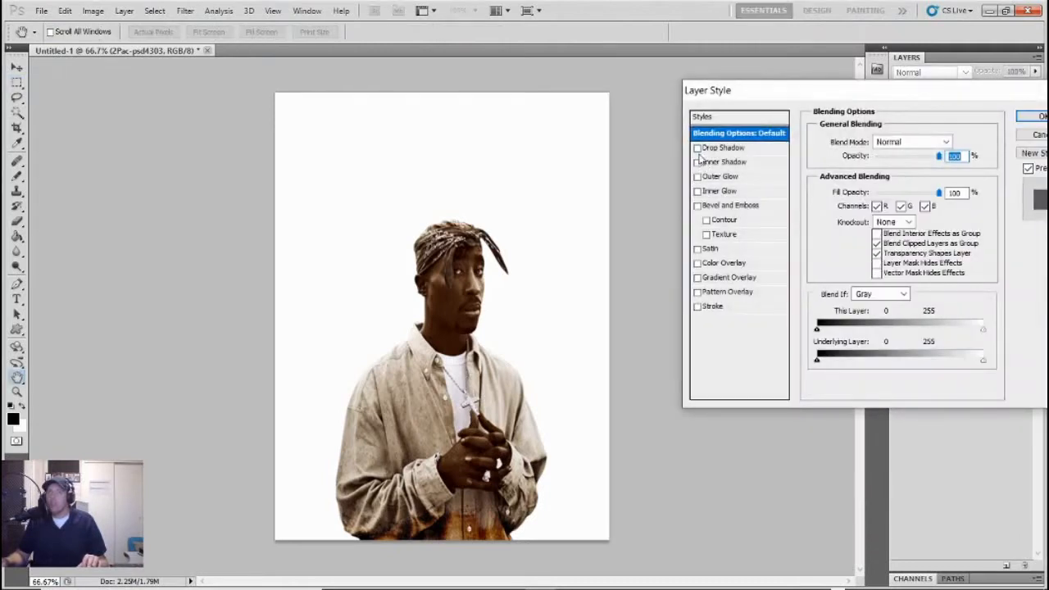
{"action": "left_click", "coordinate": [697, 148]}
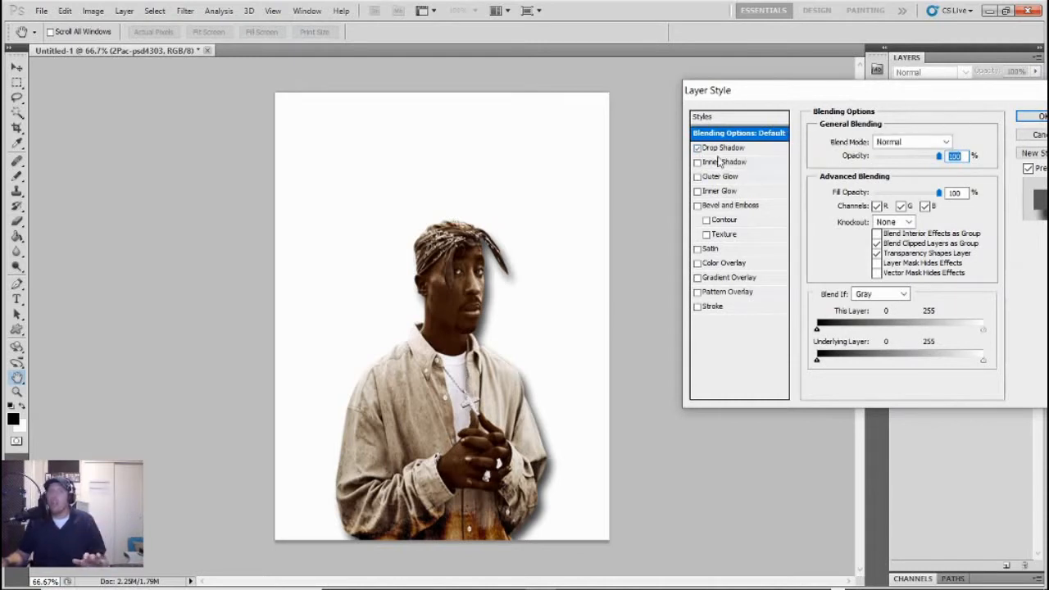
{"action": "left_click", "coordinate": [727, 148]}
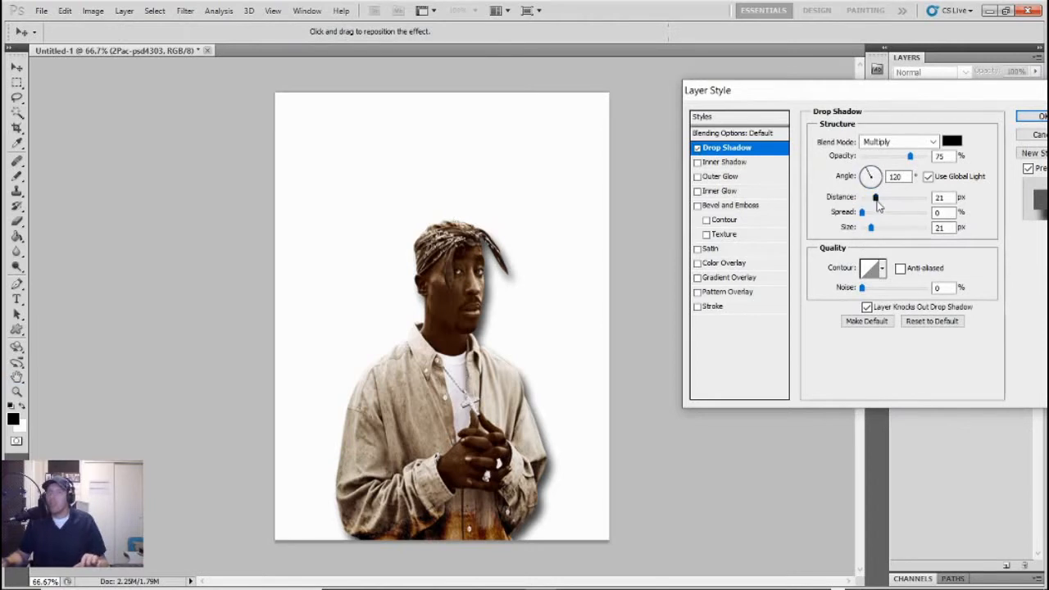
{"action": "left_click_drag", "start_coordinate": [874, 199], "coordinate": [875, 232]}
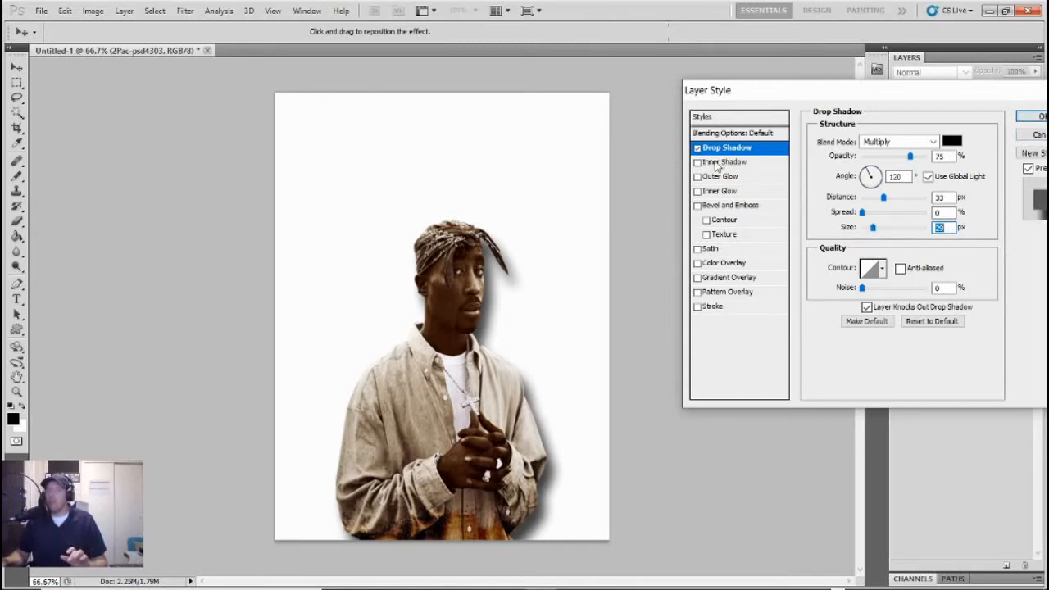
{"action": "left_click", "coordinate": [698, 177]}
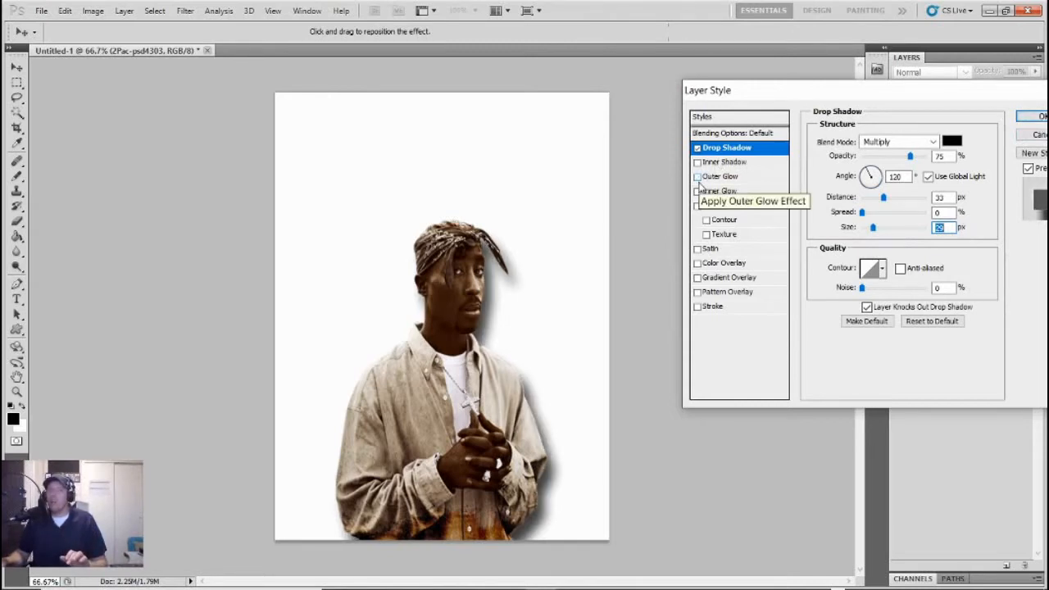
{"action": "left_click", "coordinate": [698, 177]}
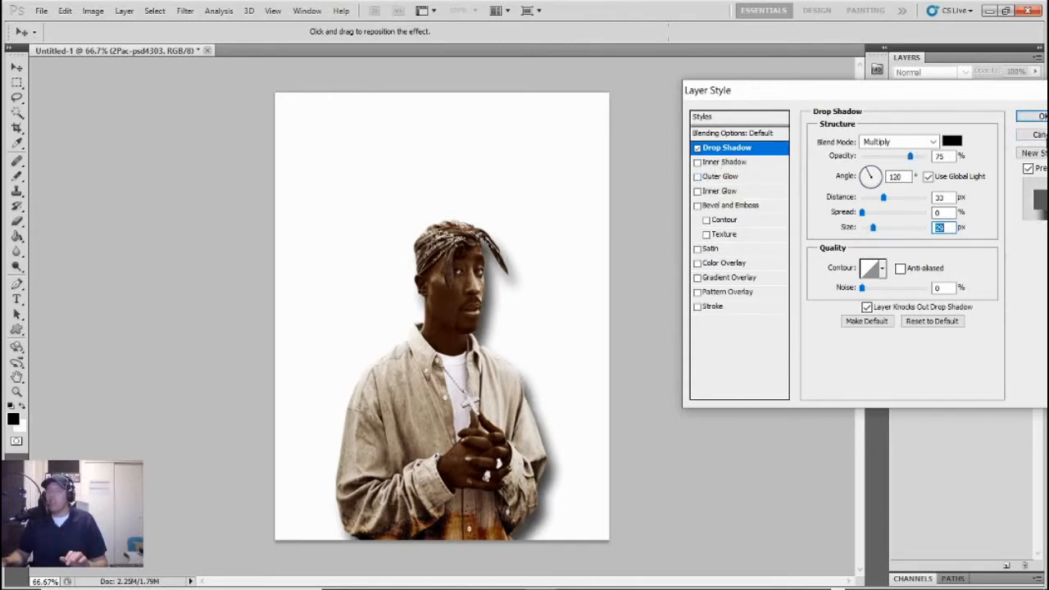
{"action": "key", "text": "Return"}
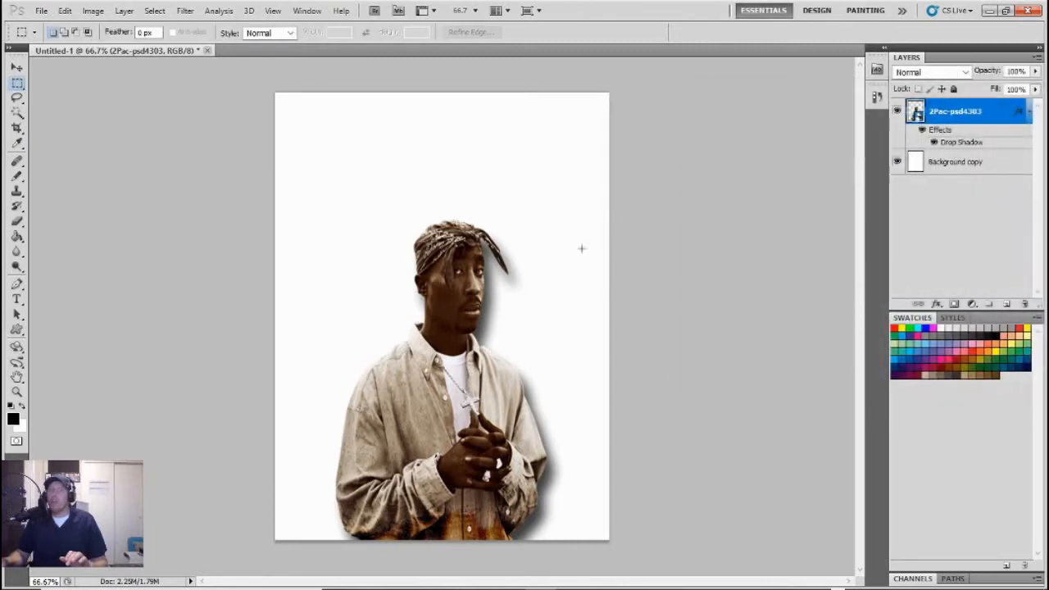
Switch to File Explorer and look through the PNG FILES NO BACKGROUND folder for an overlay image
{"action": "mouse_move", "coordinate": [670, 586]}
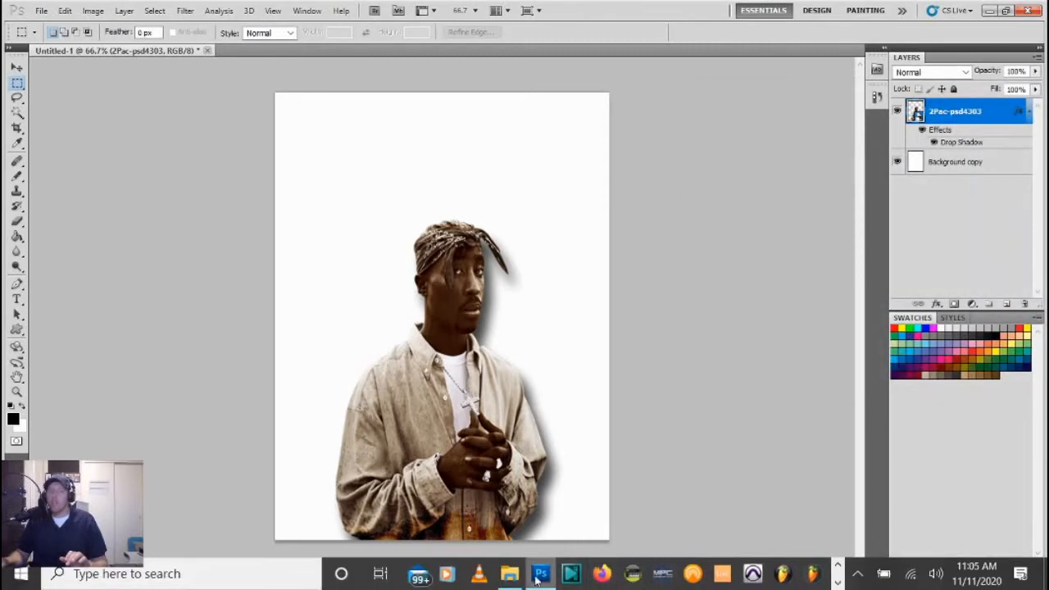
{"action": "left_click", "coordinate": [511, 578]}
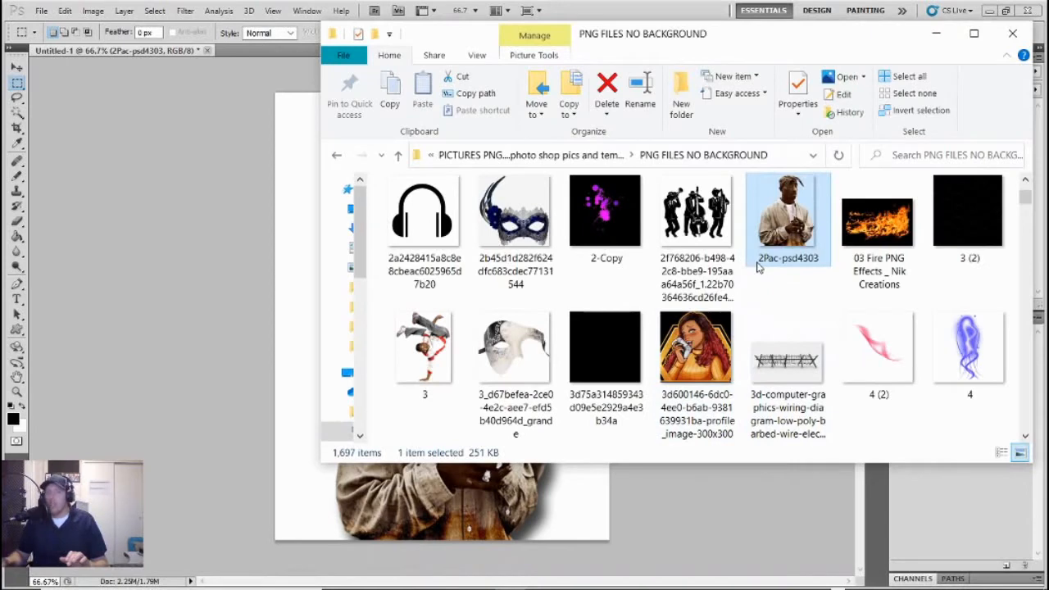
{"action": "scroll", "coordinate": [744, 327], "scroll_direction": "down", "scroll_amount": 3}
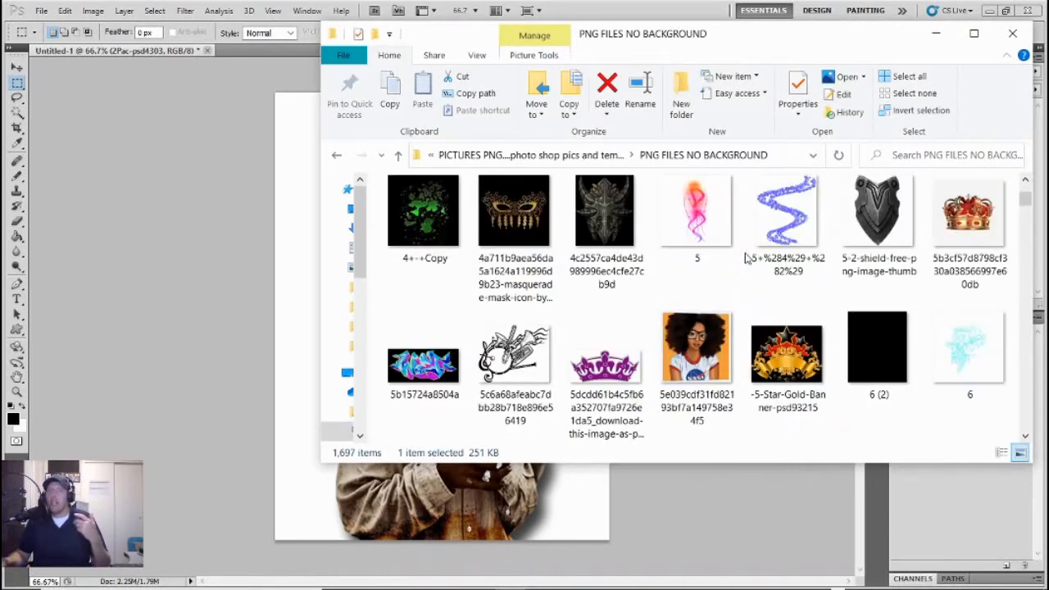
{"action": "scroll", "coordinate": [745, 328], "scroll_direction": "down", "scroll_amount": 1}
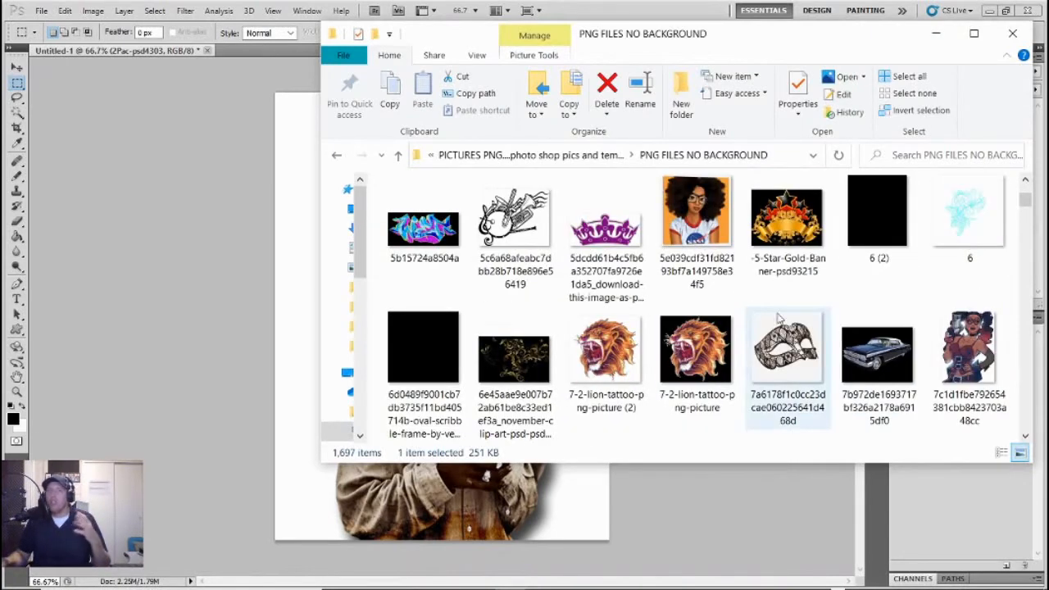
{"action": "scroll", "coordinate": [782, 310], "scroll_direction": "down", "scroll_amount": 1}
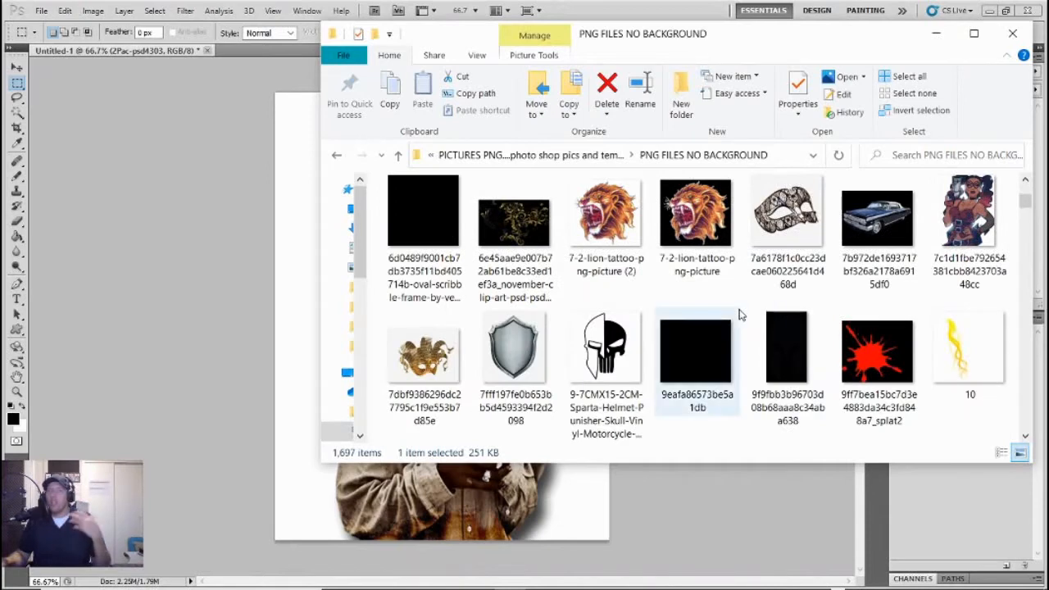
{"action": "scroll", "coordinate": [742, 307], "scroll_direction": "down", "scroll_amount": 1}
{"action": "scroll", "coordinate": [745, 291], "scroll_direction": "down", "scroll_amount": 1}
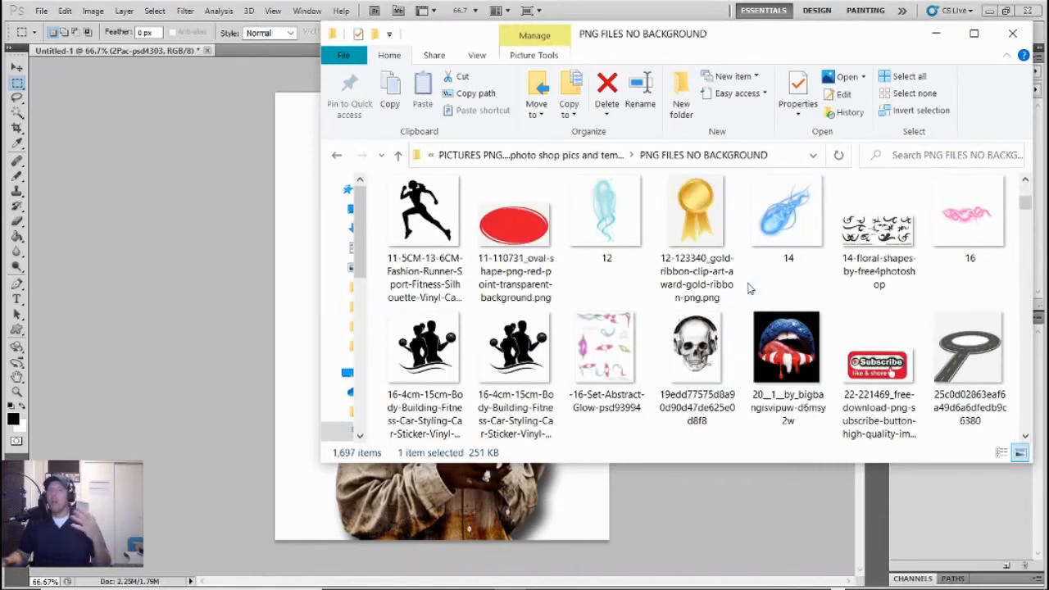
{"action": "scroll", "coordinate": [748, 296], "scroll_direction": "down", "scroll_amount": 1}
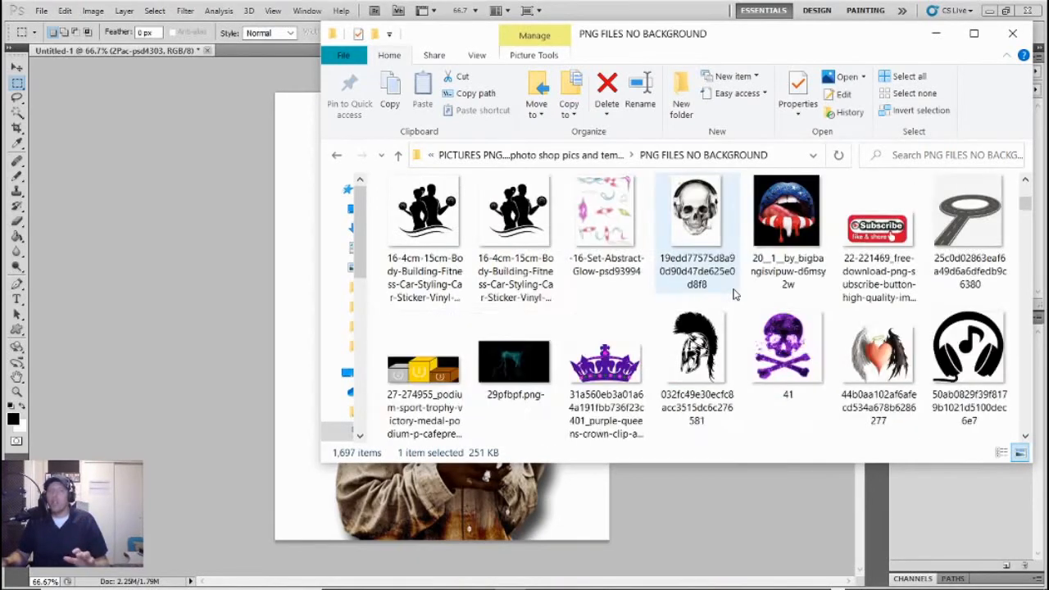
{"action": "scroll", "coordinate": [708, 296], "scroll_direction": "down", "scroll_amount": 5}
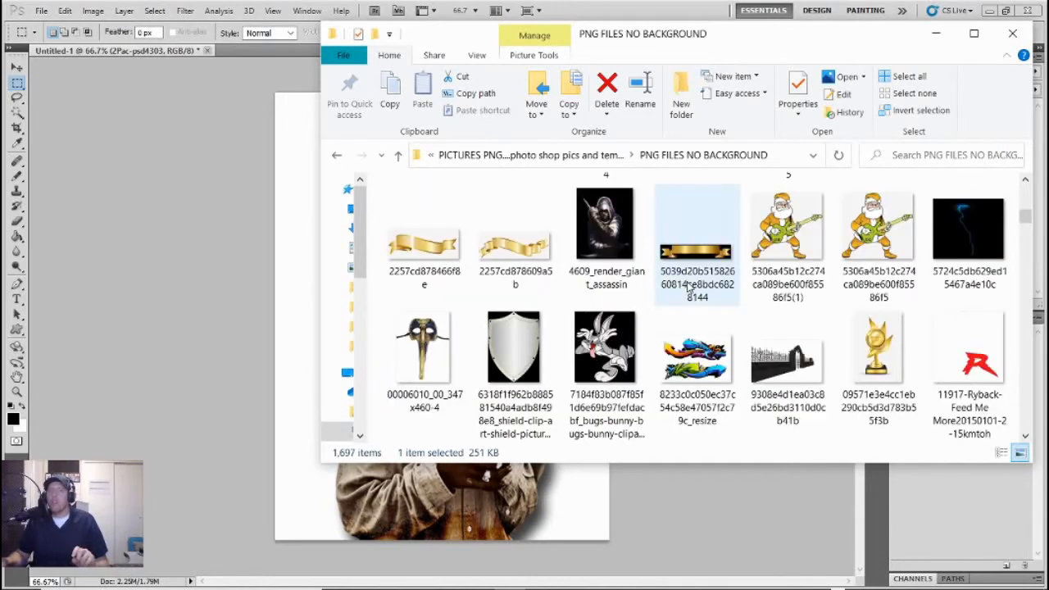
{"action": "scroll", "coordinate": [686, 279], "scroll_direction": "up", "scroll_amount": 1}
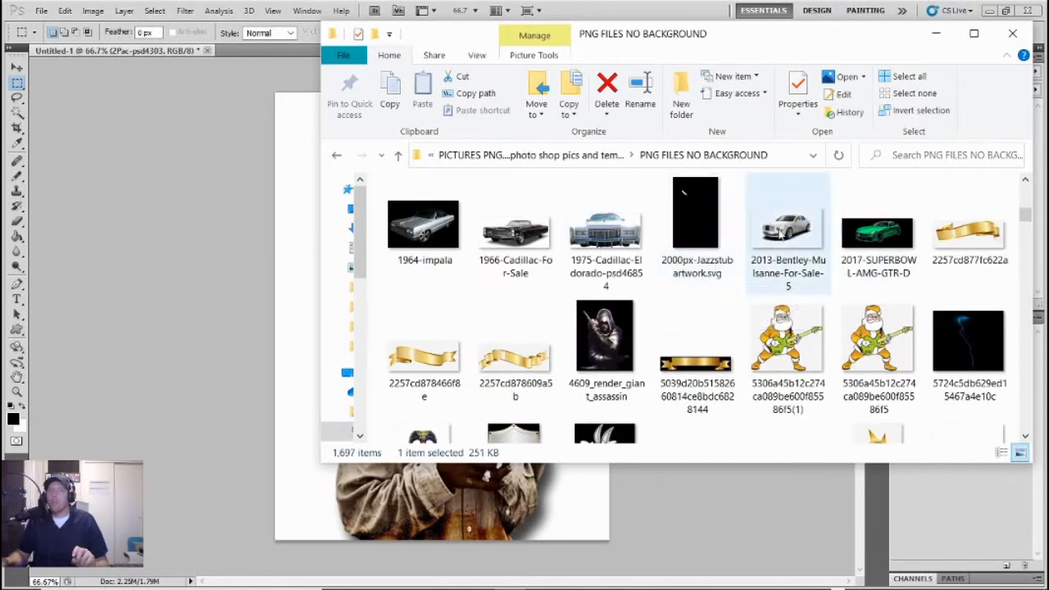
{"action": "scroll", "coordinate": [674, 307], "scroll_direction": "down", "scroll_amount": 2}
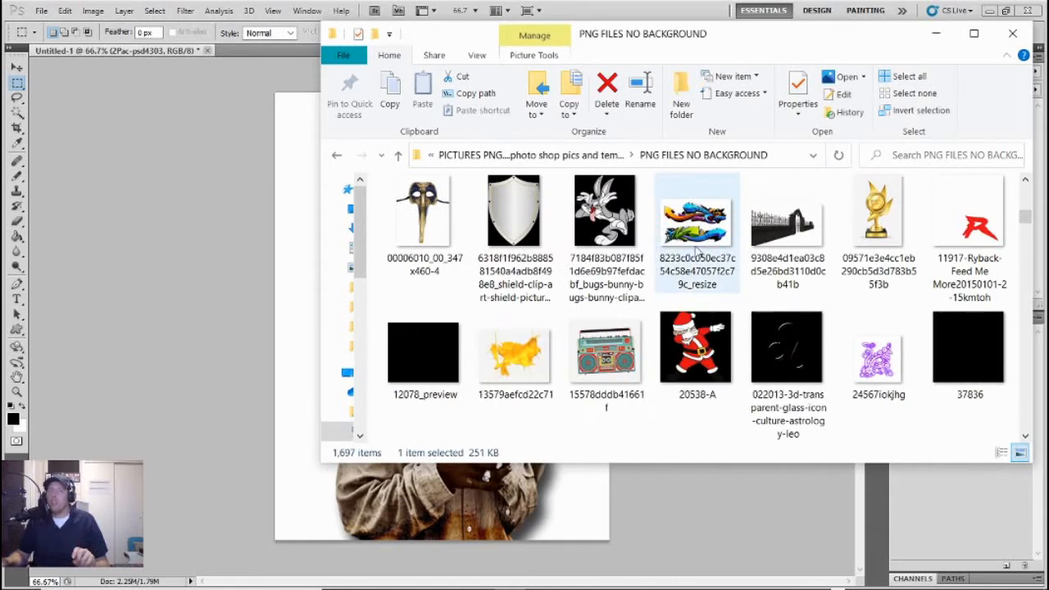
{"action": "scroll", "coordinate": [696, 250], "scroll_direction": "down", "scroll_amount": 2}
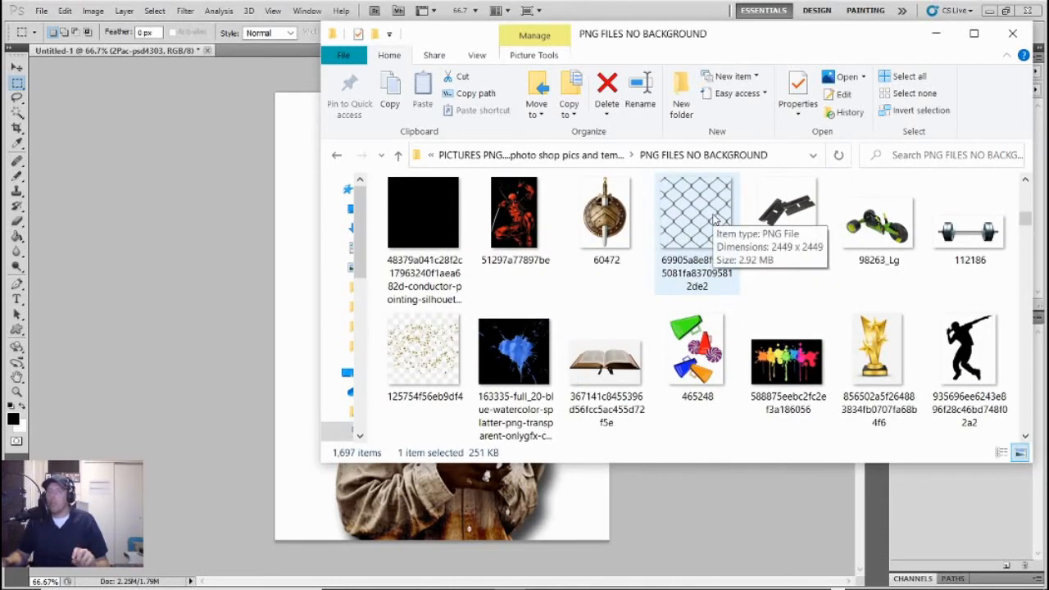
Place the chain-link fence PNG over the figure in Photoshop, scaled to about 141% width and 134% height to span the canvas's full width
{"action": "left_click_drag", "start_coordinate": [715, 217], "coordinate": [295, 320]}
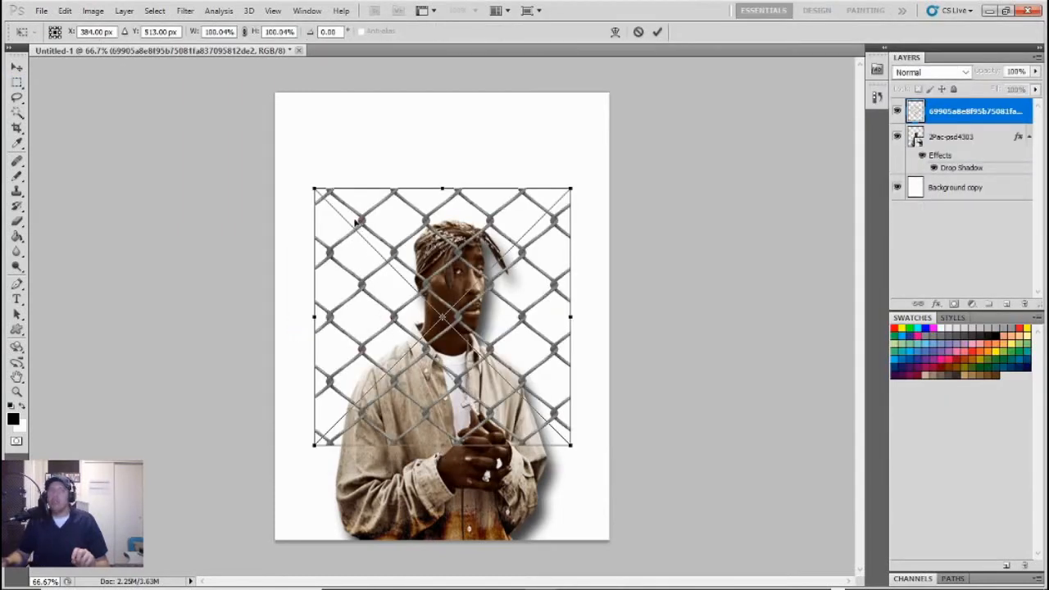
{"action": "left_click_drag", "start_coordinate": [366, 259], "coordinate": [391, 405]}
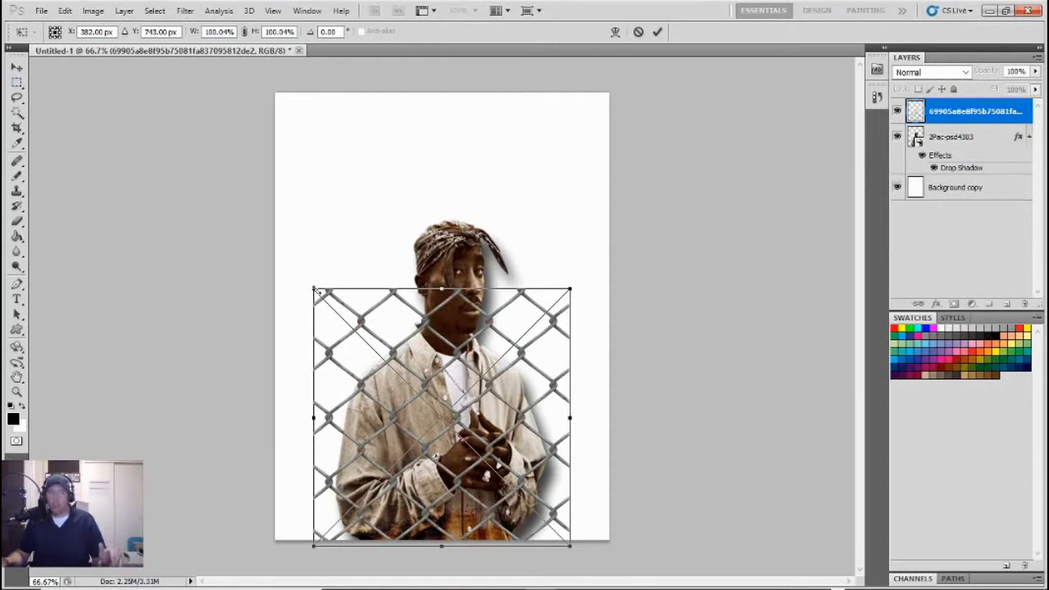
{"action": "left_click_drag", "start_coordinate": [315, 290], "coordinate": [253, 258]}
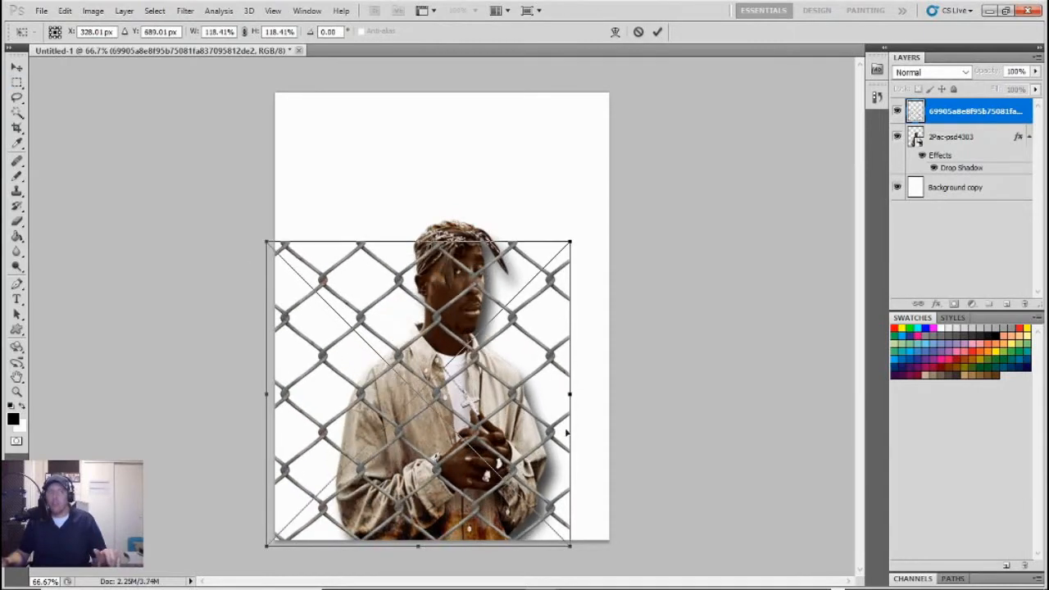
{"action": "left_click_drag", "start_coordinate": [572, 394], "coordinate": [630, 414]}
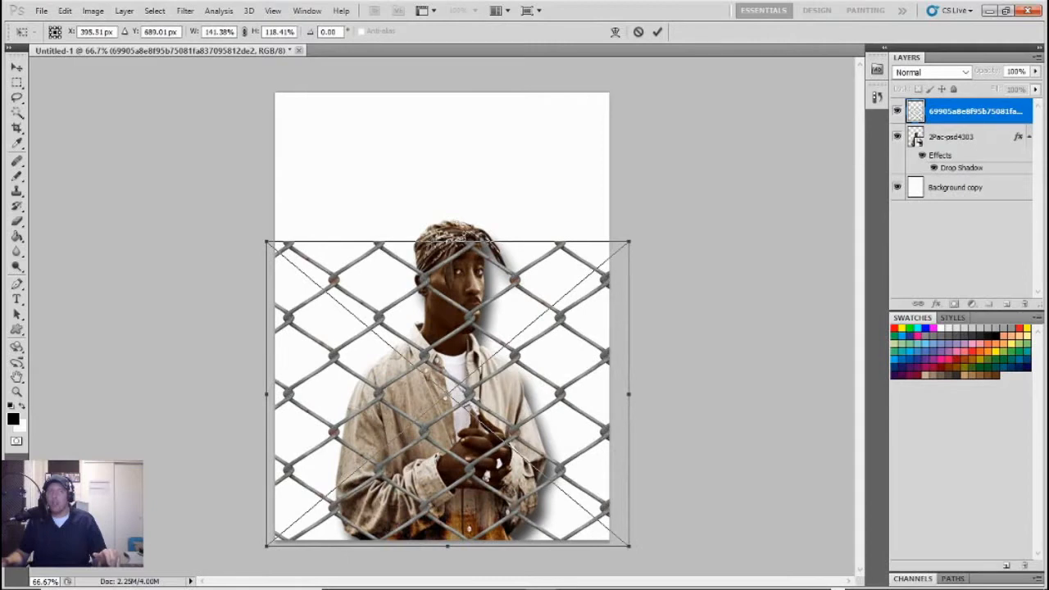
{"action": "left_click_drag", "start_coordinate": [464, 239], "coordinate": [463, 201]}
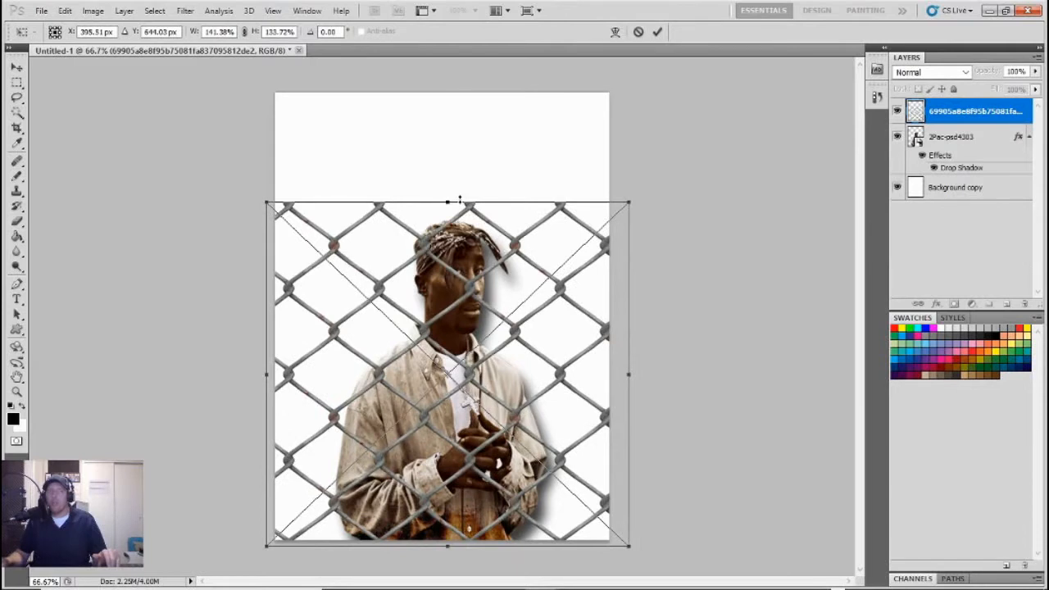
{"action": "left_click", "coordinate": [16, 82]}
{"action": "left_click", "coordinate": [507, 234]}
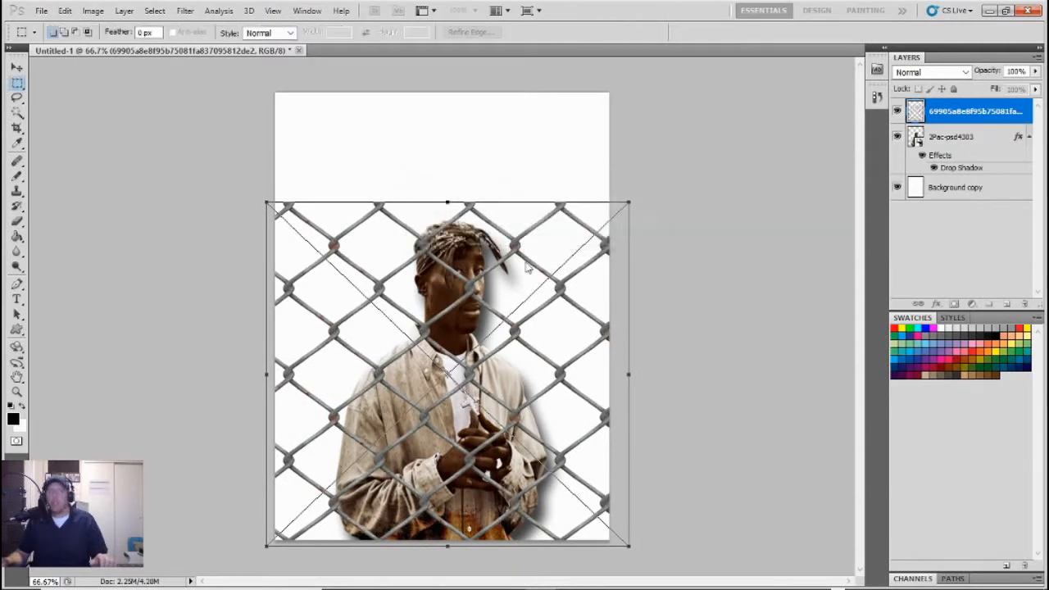
Reduce the chain-link fence layer's opacity to about 79%
{"action": "left_click", "coordinate": [1036, 72]}
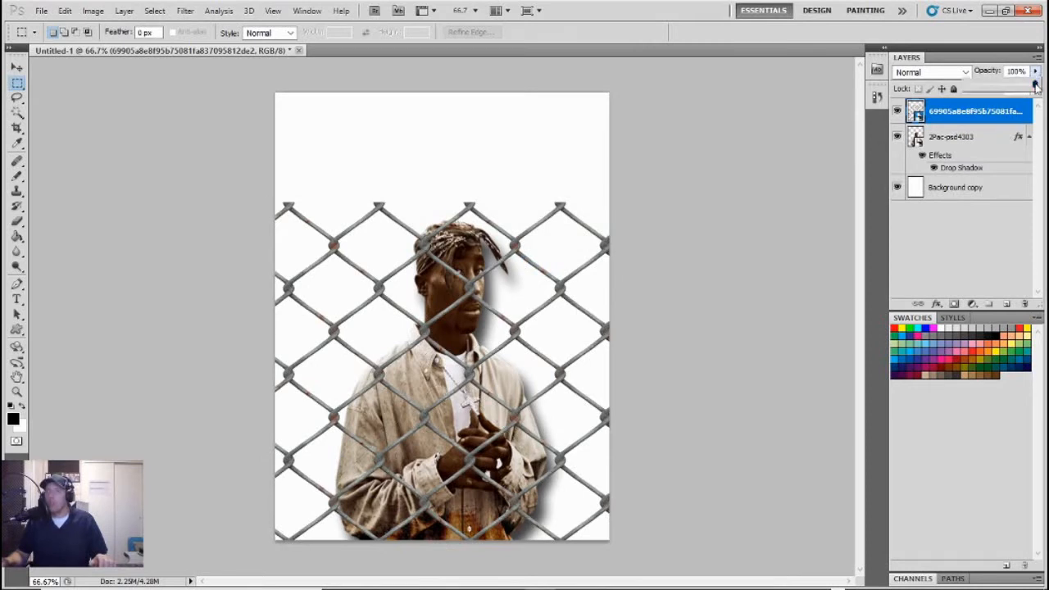
{"action": "left_click_drag", "start_coordinate": [1035, 85], "coordinate": [1022, 87]}
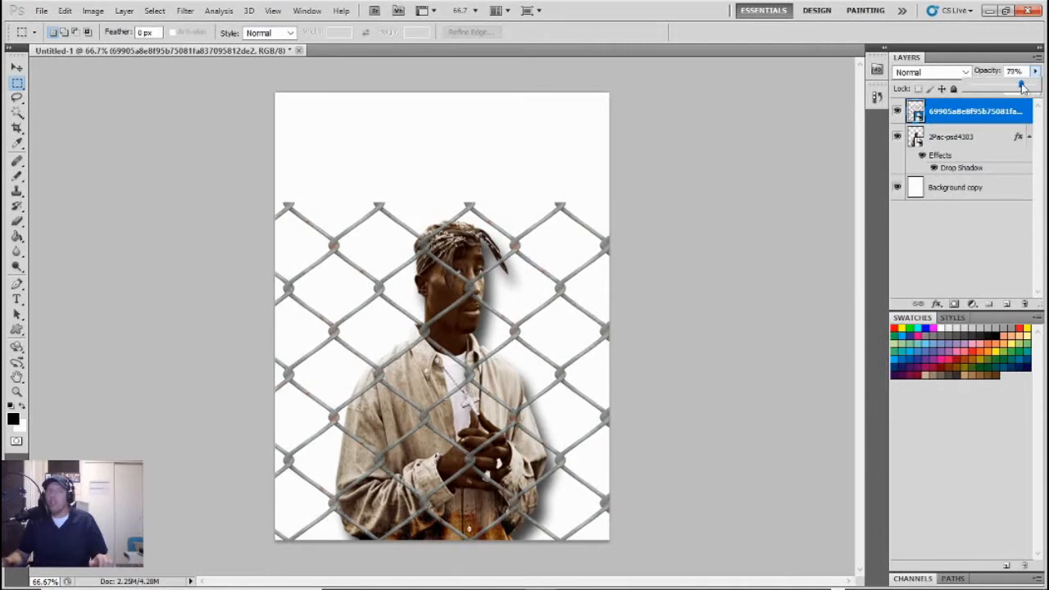
Enlarge the 2Pac-psd4303 layer with Free Transform to about 159% width and 192% height, keeping its lower edge at the canvas bottom
{"action": "left_click", "coordinate": [736, 183]}
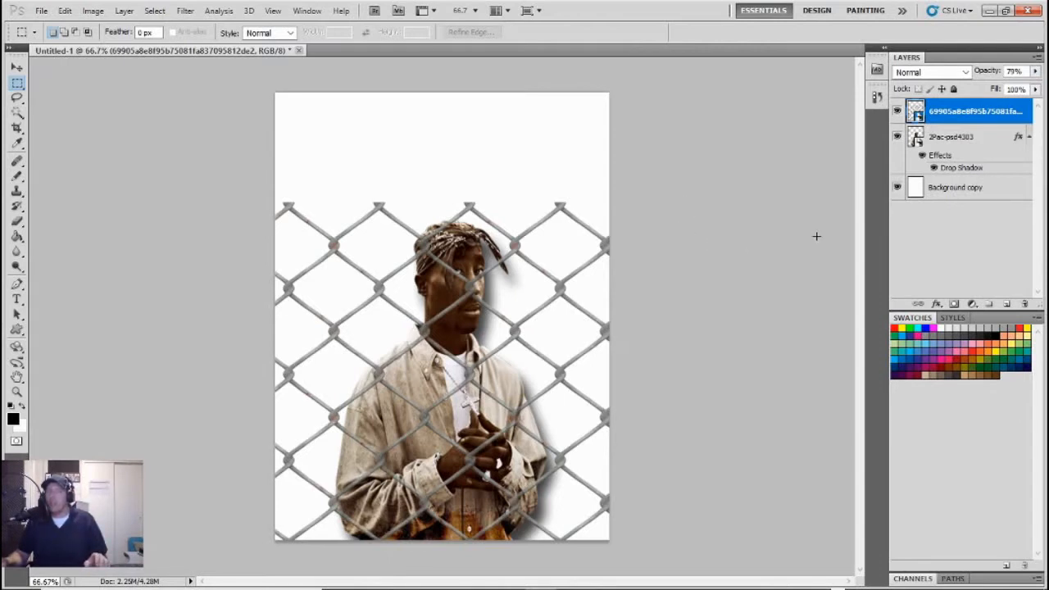
{"action": "left_click", "coordinate": [950, 139]}
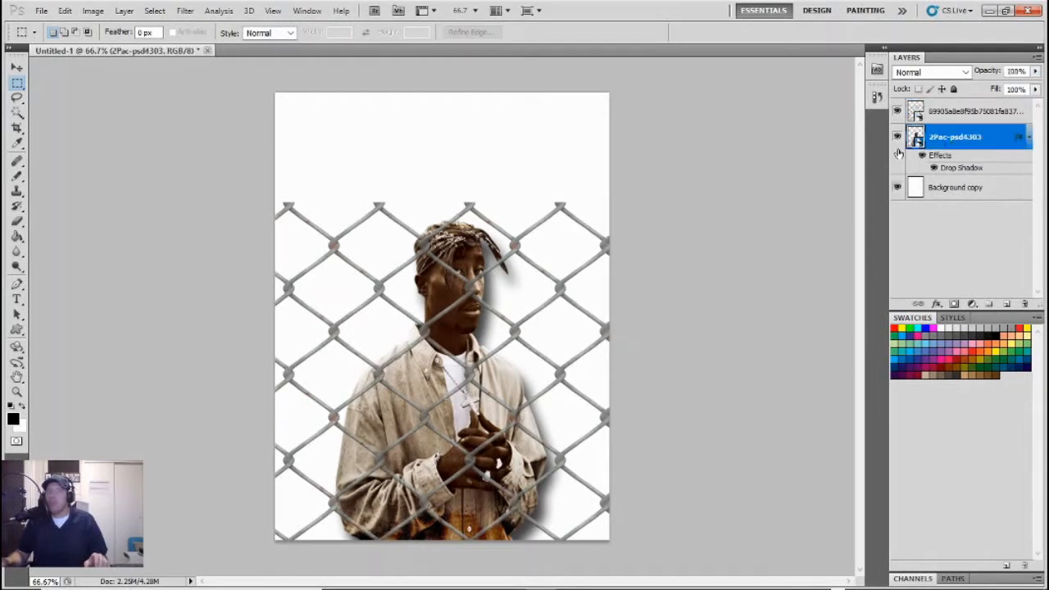
{"action": "right_click", "coordinate": [427, 329]}
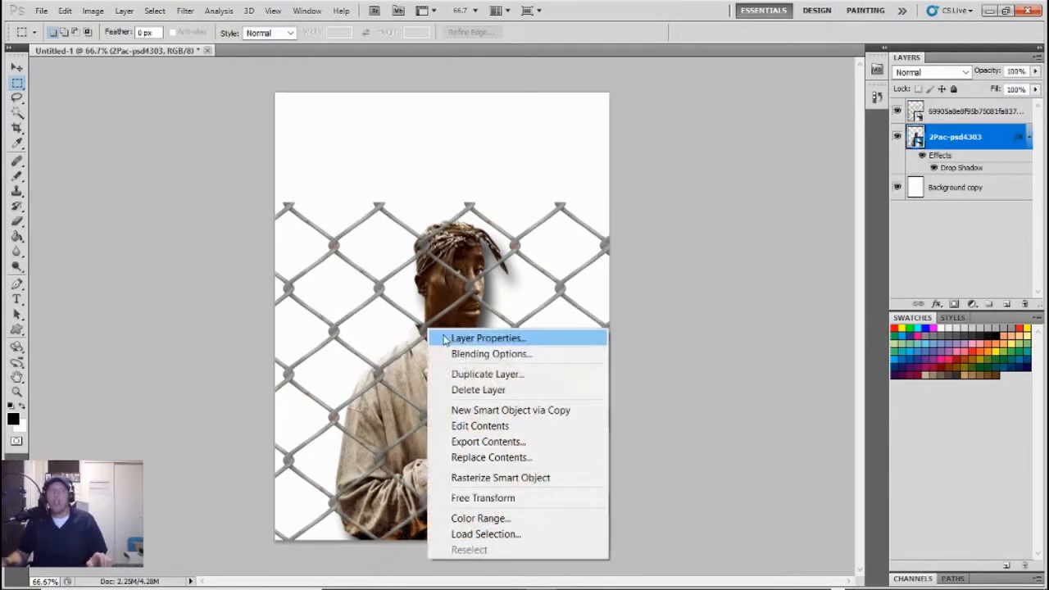
{"action": "left_click", "coordinate": [469, 499]}
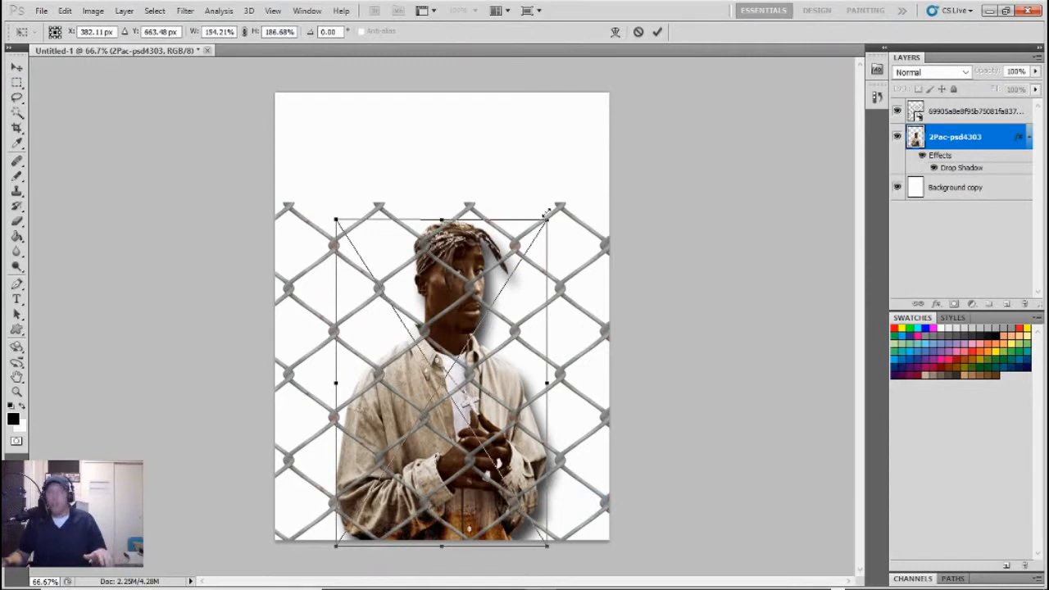
{"action": "left_click_drag", "start_coordinate": [549, 216], "coordinate": [592, 227]}
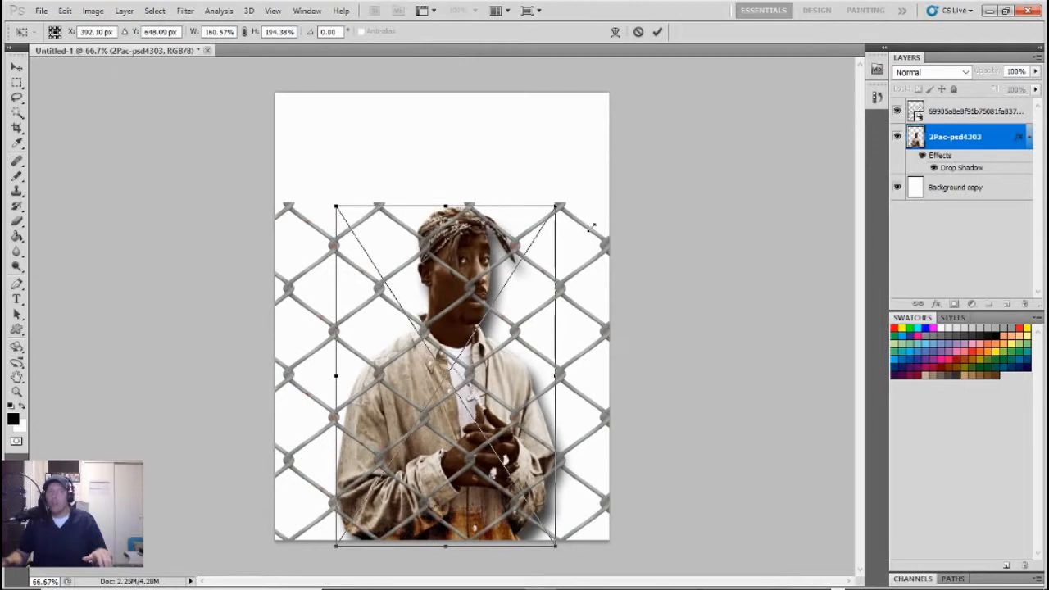
{"action": "left_click_drag", "start_coordinate": [592, 227], "coordinate": [583, 231]}
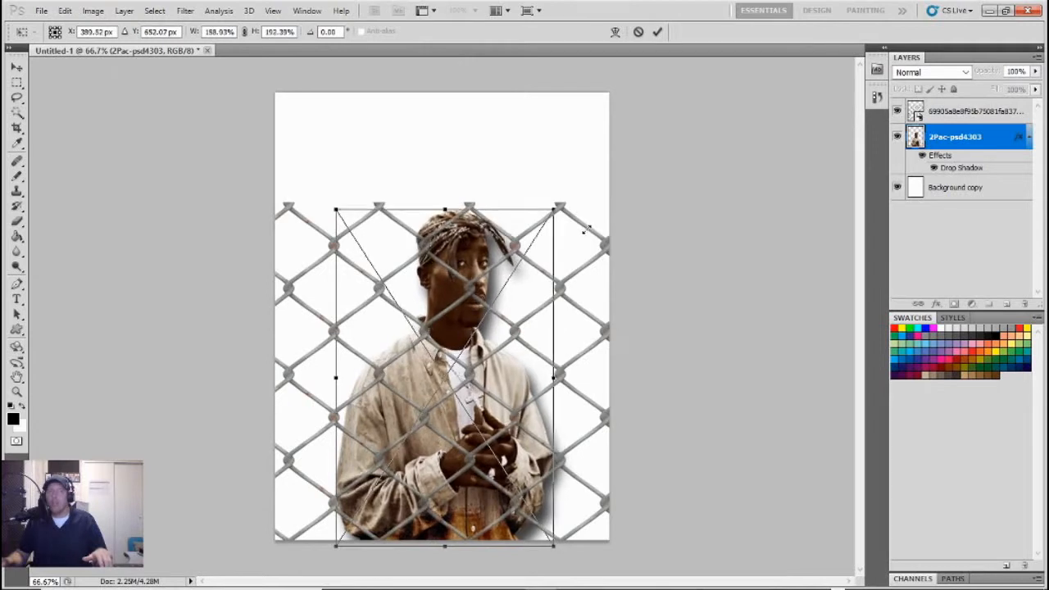
{"action": "left_click", "coordinate": [18, 83]}
{"action": "left_click", "coordinate": [464, 236]}
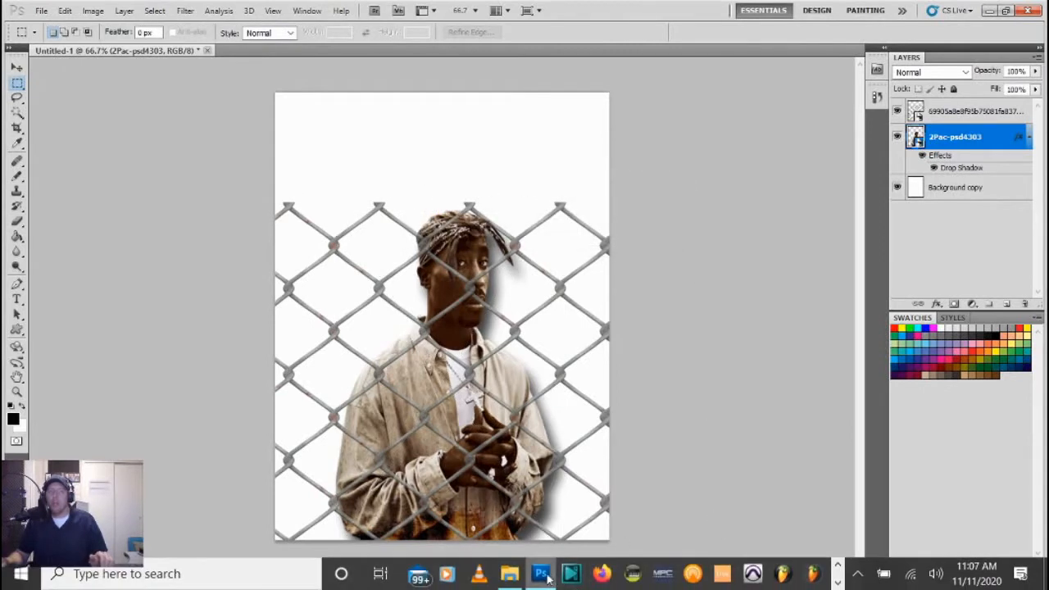
Look through the PNG FILES NO BACKGROUND folder in File Explorer for more cover elements, and return to Photoshop
{"action": "left_click", "coordinate": [541, 574]}
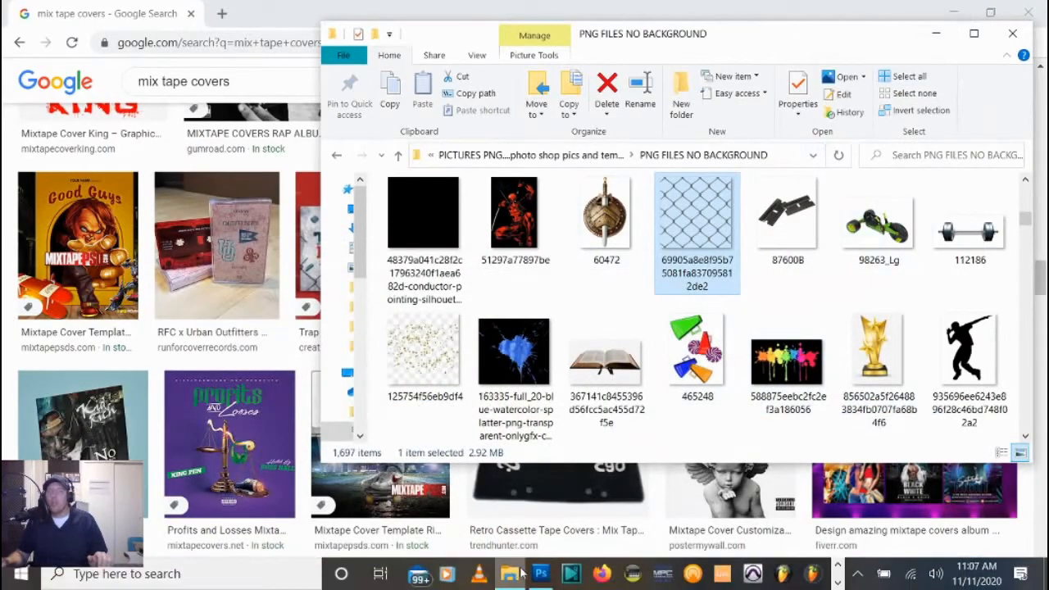
{"action": "left_click", "coordinate": [541, 576]}
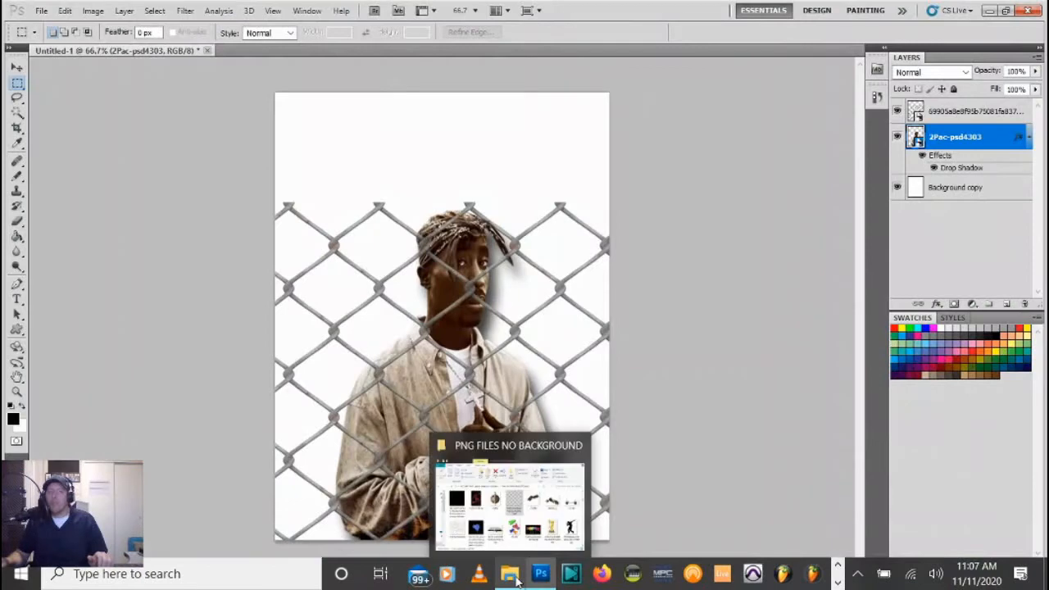
{"action": "left_click", "coordinate": [510, 576]}
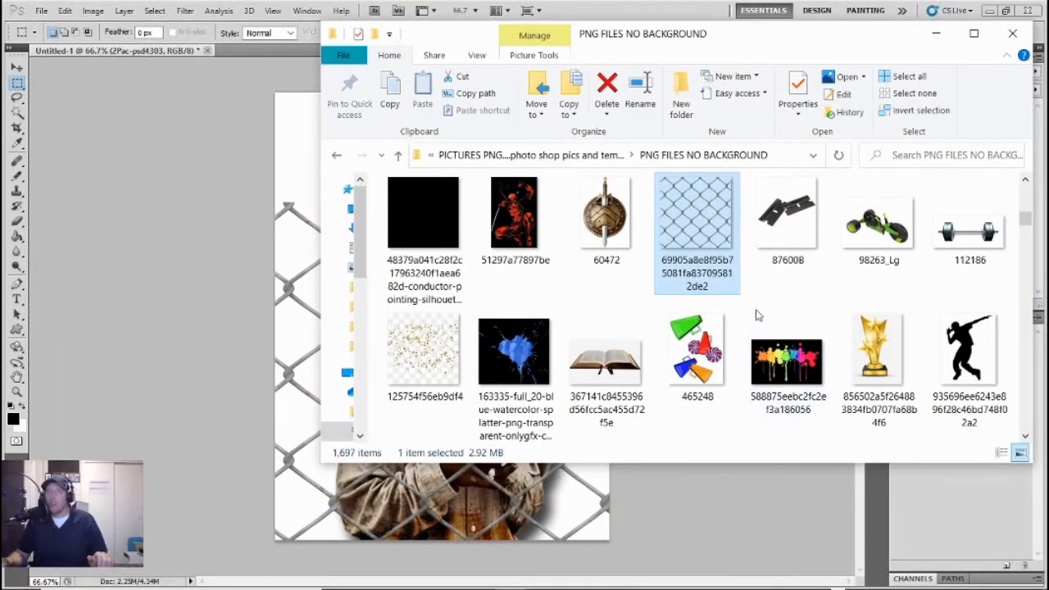
{"action": "scroll", "coordinate": [617, 276], "scroll_direction": "down", "scroll_amount": 3}
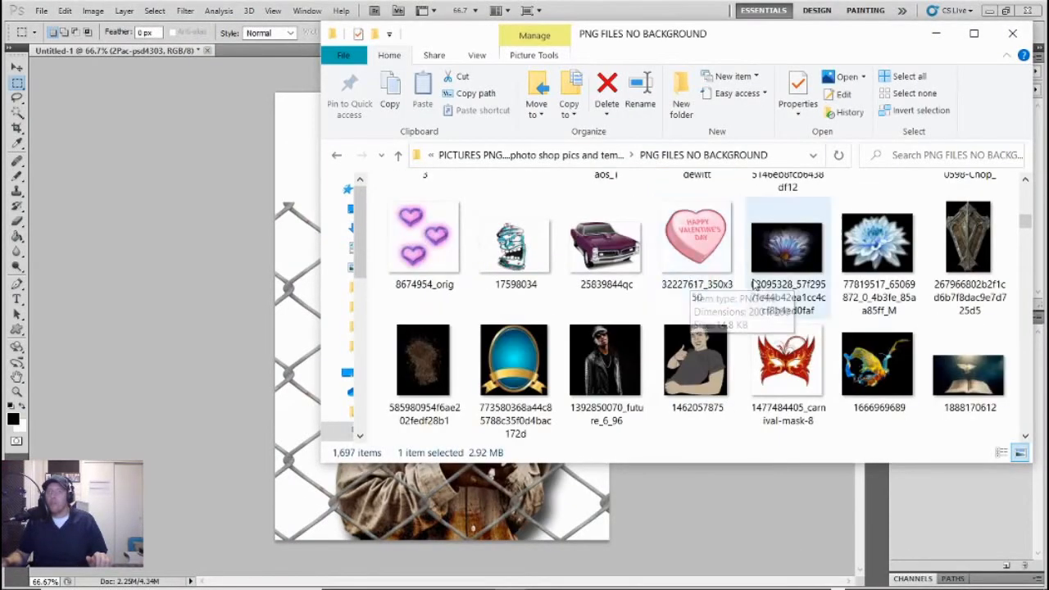
{"action": "scroll", "coordinate": [620, 284], "scroll_direction": "down", "scroll_amount": 1}
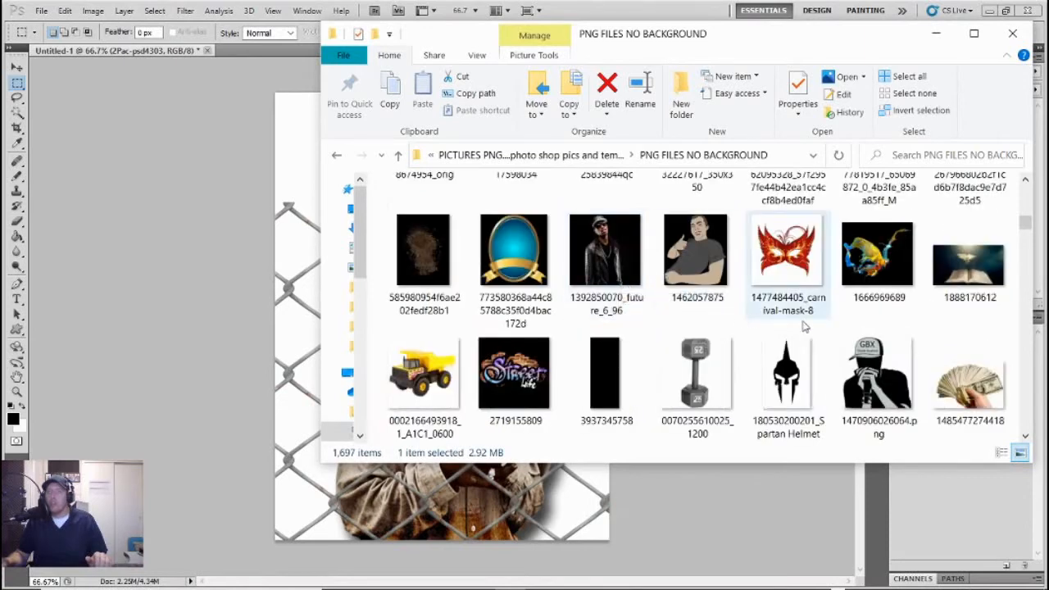
{"action": "scroll", "coordinate": [744, 321], "scroll_direction": "down", "scroll_amount": 1}
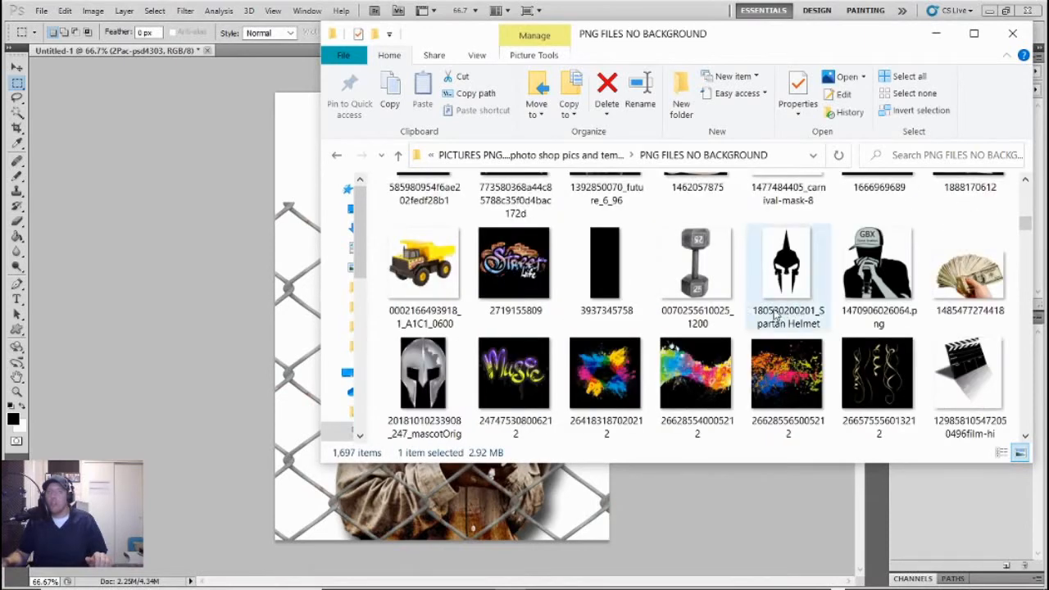
{"action": "left_click", "coordinate": [179, 143]}
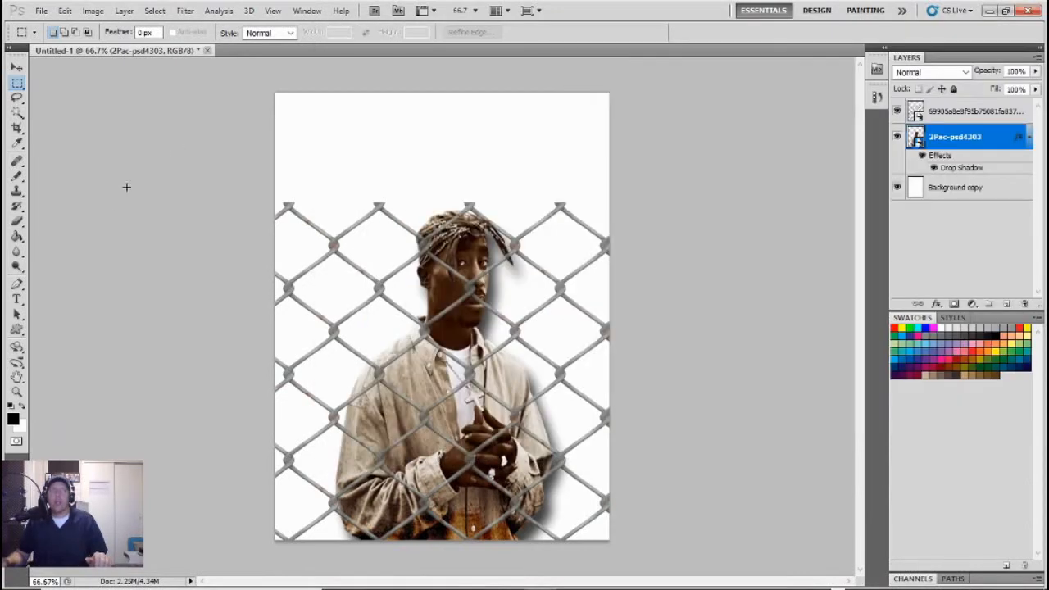
Draw a thin black rectangle shape across the canvas's full width, just above the chain-link fence's upper edge
{"action": "left_click", "coordinate": [17, 328]}
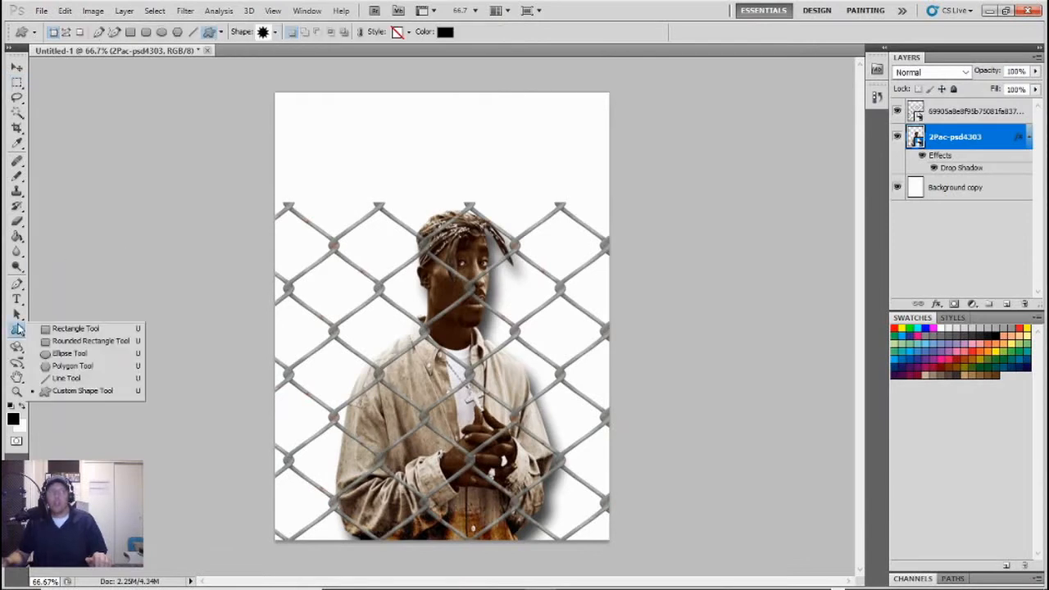
{"action": "left_click", "coordinate": [75, 328]}
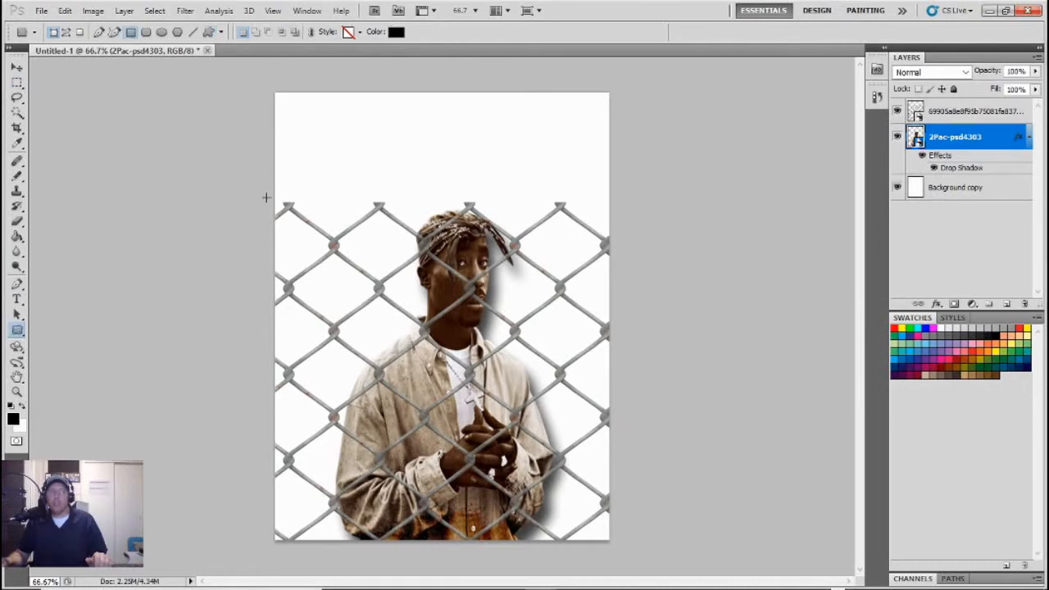
{"action": "left_click_drag", "start_coordinate": [321, 198], "coordinate": [620, 203]}
{"action": "left_click", "coordinate": [16, 83]}
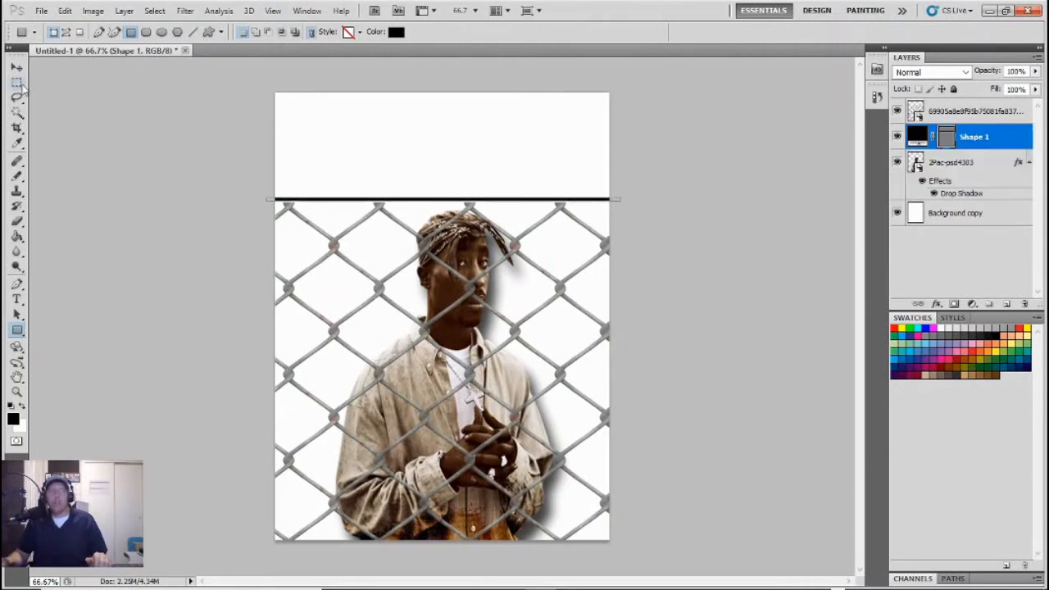
Add a Color Overlay to the Shape 1 bar using the dark grey #6a6864 sampled from the fence
{"action": "right_click", "coordinate": [973, 136]}
{"action": "left_click", "coordinate": [566, 136]}
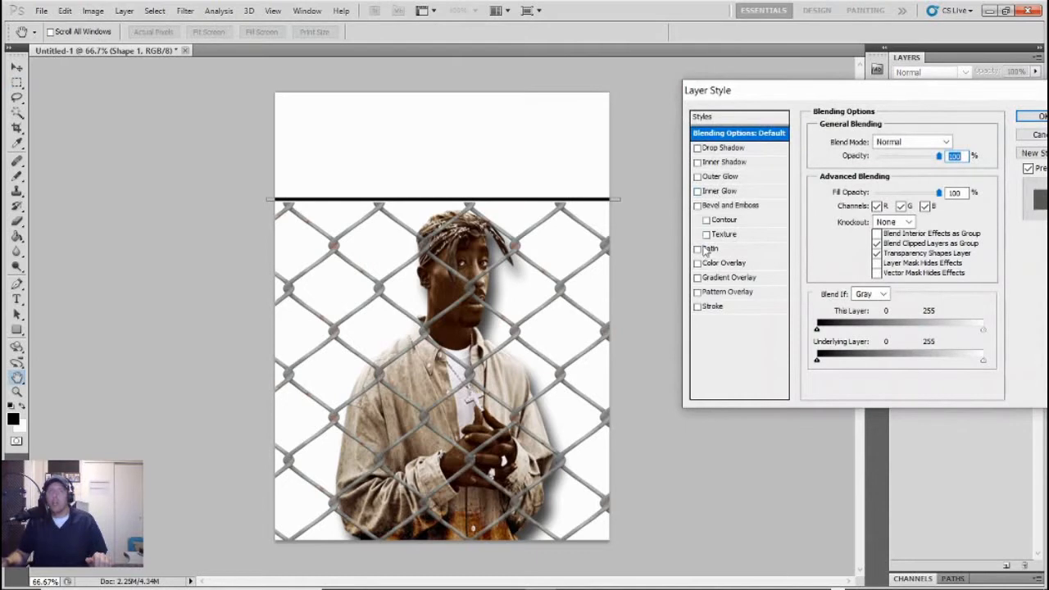
{"action": "left_click", "coordinate": [703, 262]}
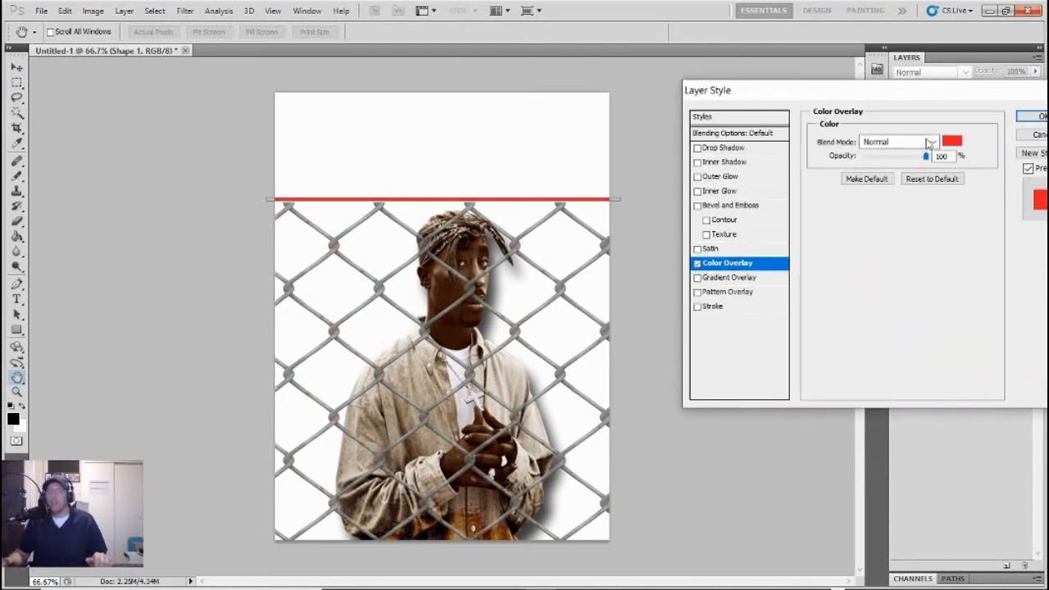
{"action": "left_click", "coordinate": [952, 143]}
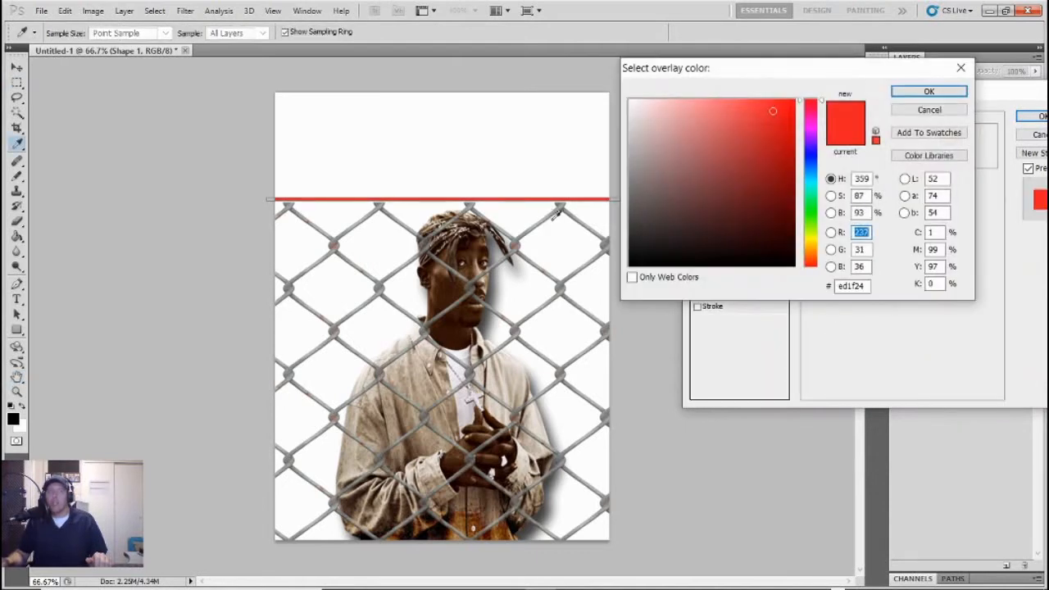
{"action": "left_click", "coordinate": [553, 211]}
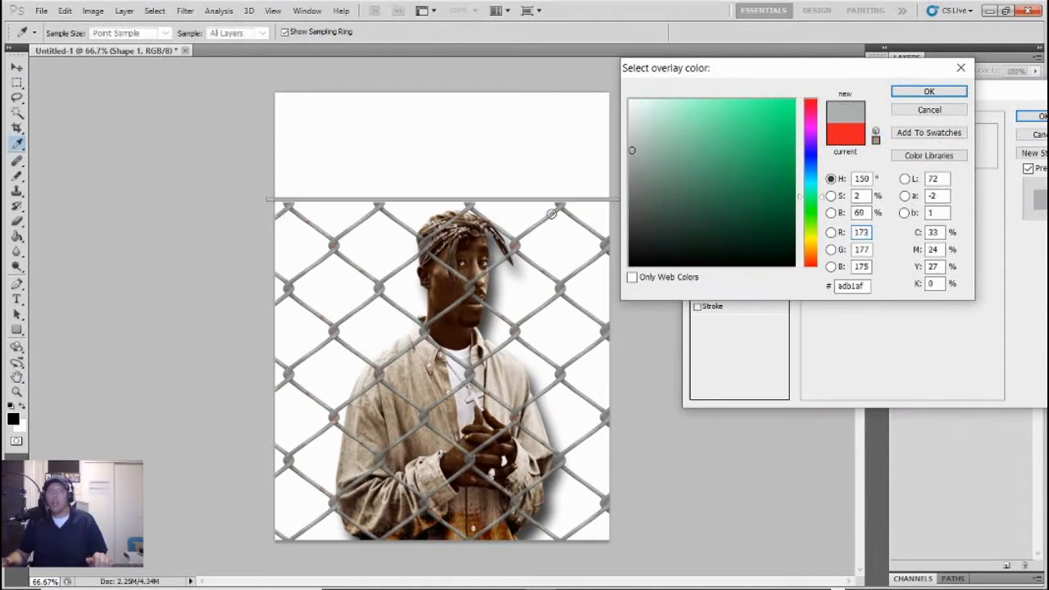
{"action": "left_click_drag", "start_coordinate": [550, 212], "coordinate": [520, 237]}
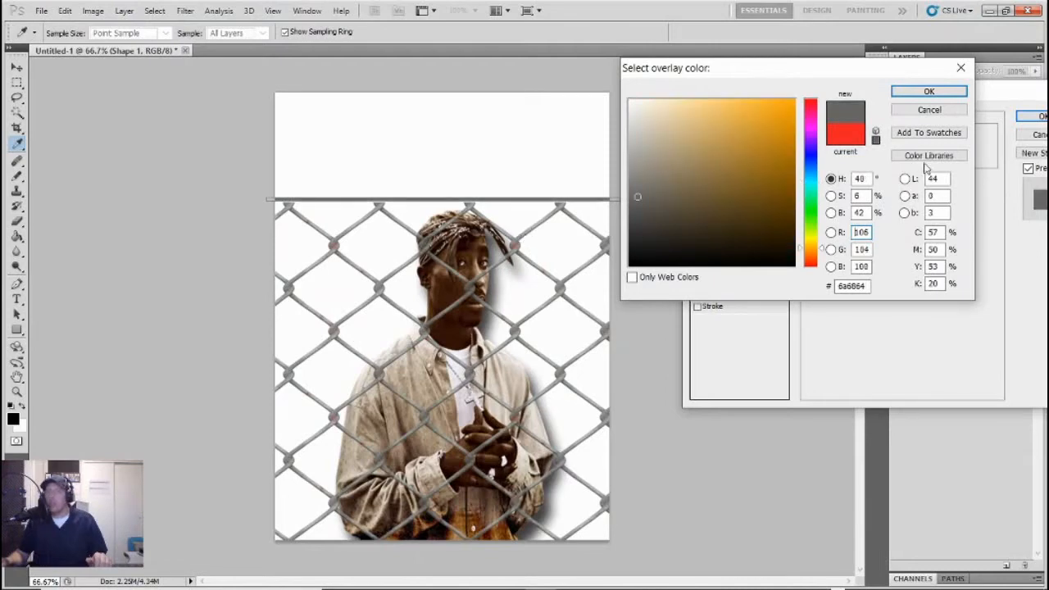
{"action": "left_click", "coordinate": [928, 91]}
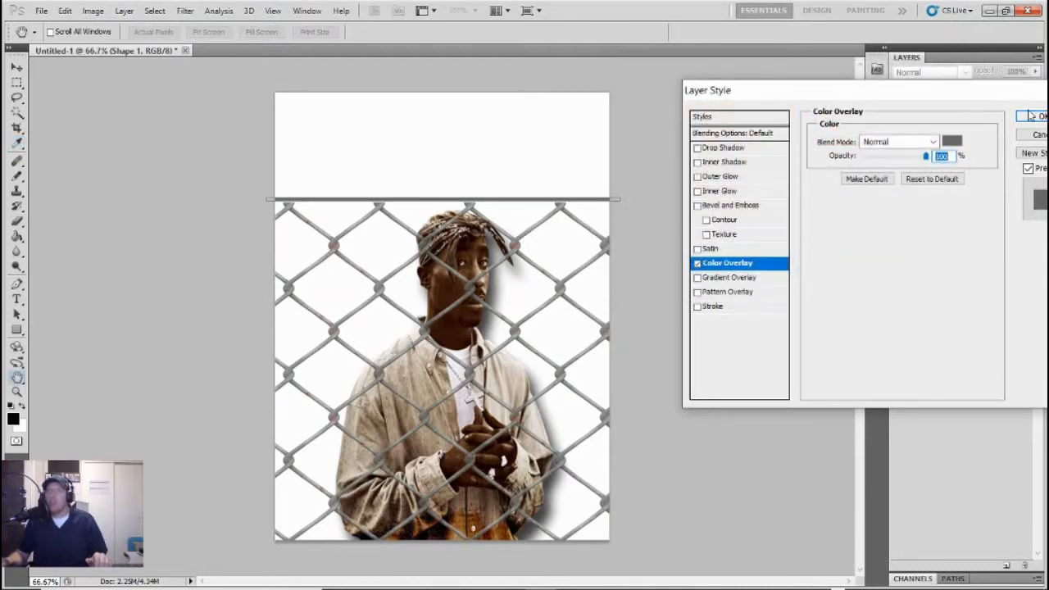
{"action": "left_click", "coordinate": [1030, 116]}
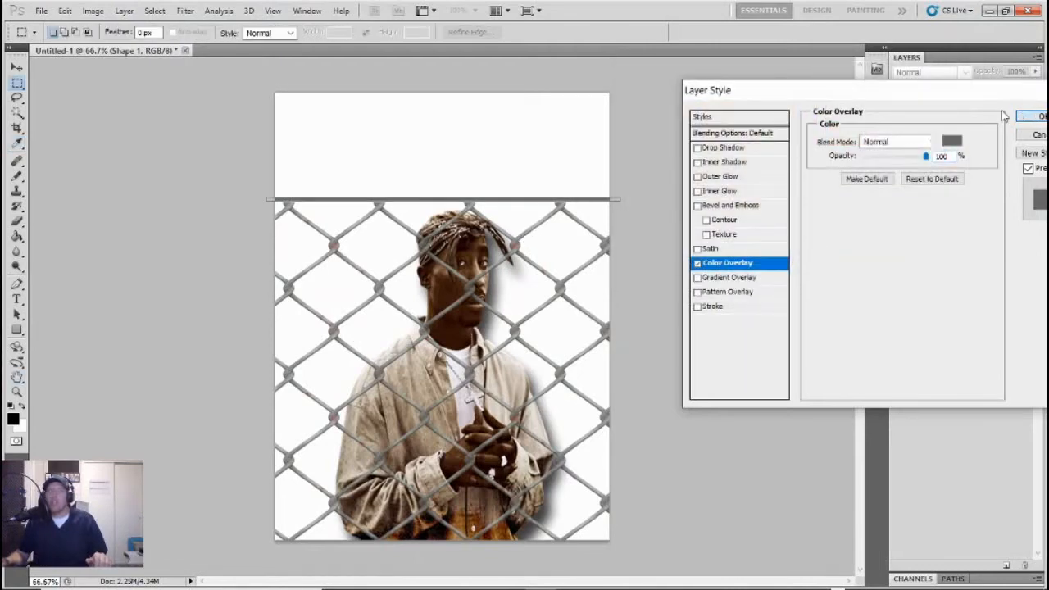
Move the grey bar down slightly so it sits on the fence's upper edge
{"action": "left_click", "coordinate": [17, 67]}
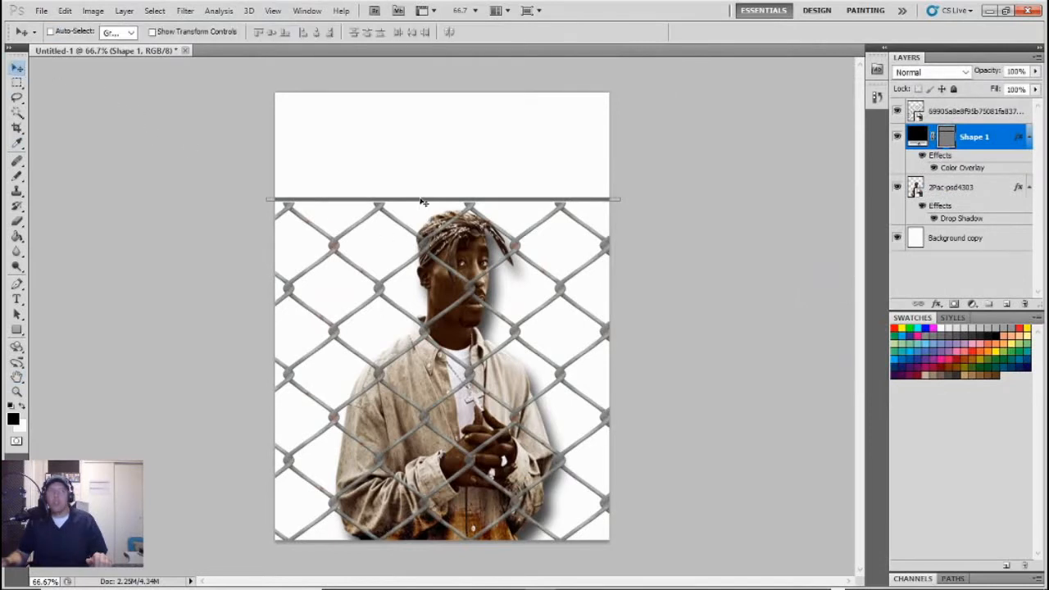
{"action": "left_click_drag", "start_coordinate": [420, 203], "coordinate": [421, 205]}
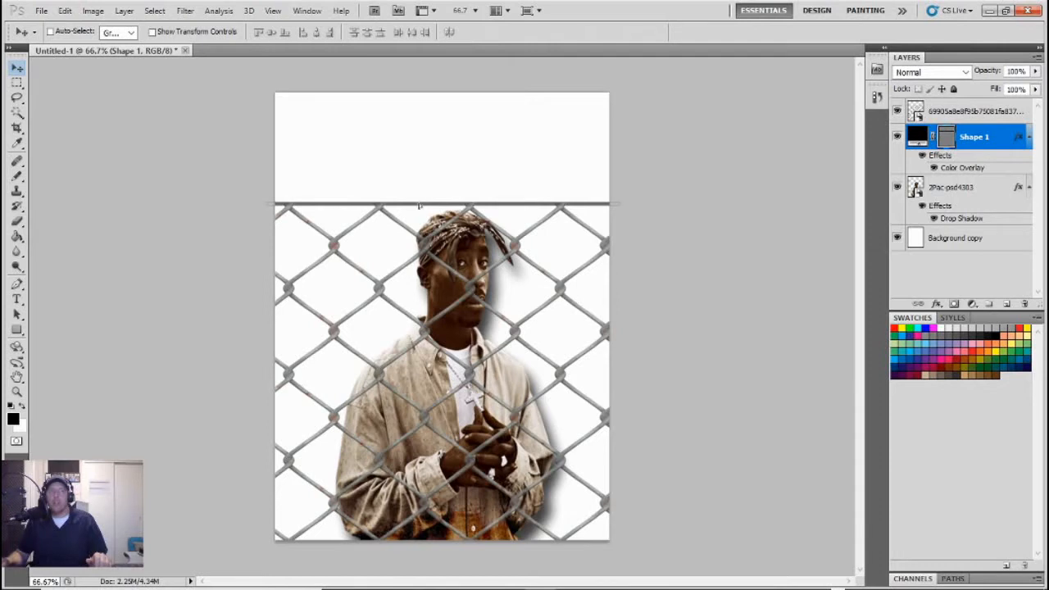
{"action": "left_click", "coordinate": [15, 83]}
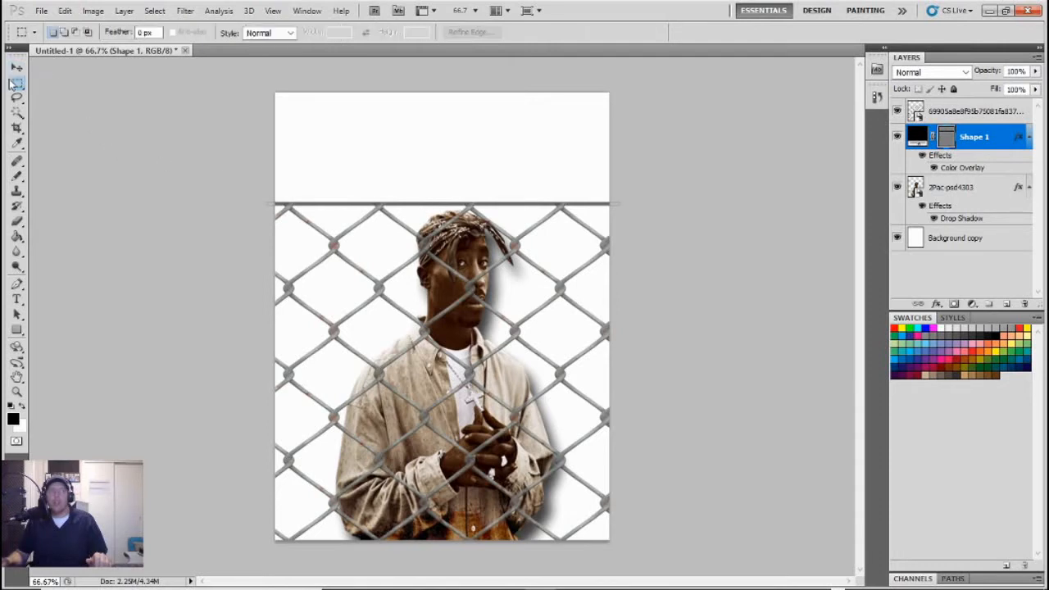
Free-transform the Shape 1 bar's path, raising its upper edge to a height of about 165%, and apply the transformation
{"action": "right_click", "coordinate": [312, 202]}
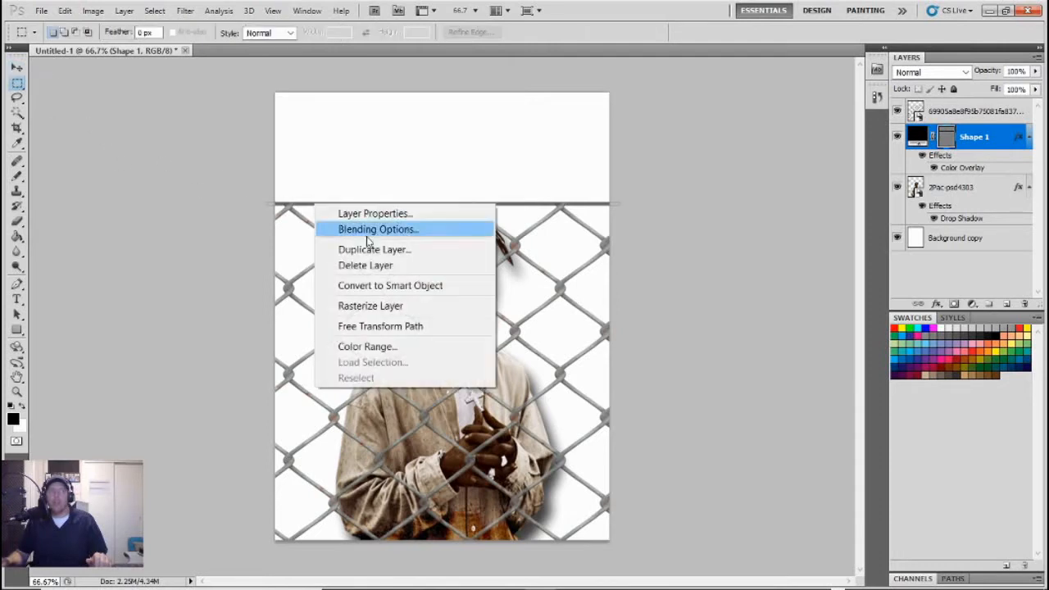
{"action": "left_click", "coordinate": [363, 327]}
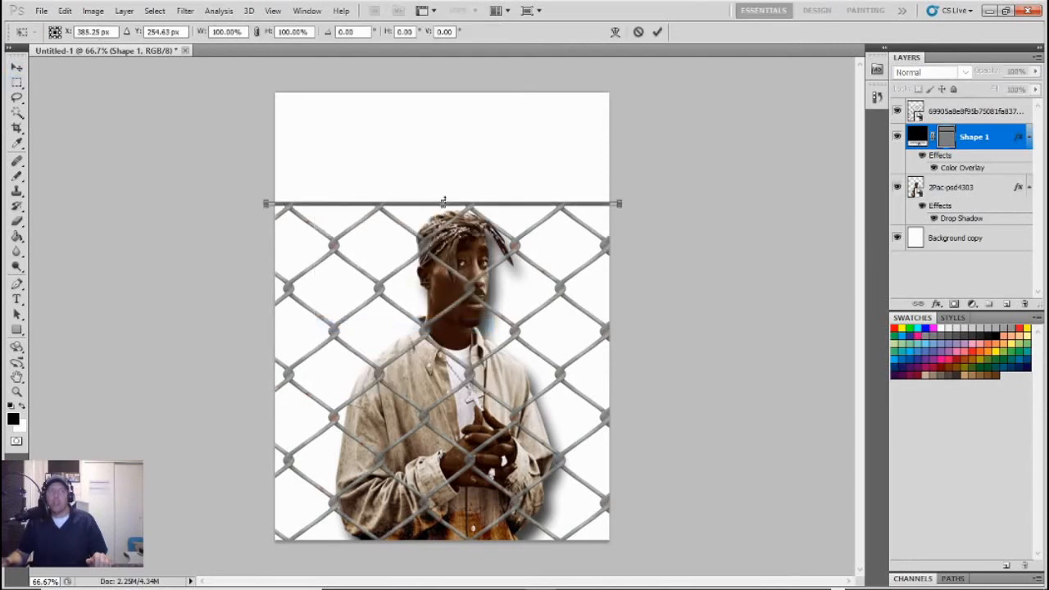
{"action": "left_click_drag", "start_coordinate": [443, 201], "coordinate": [444, 196]}
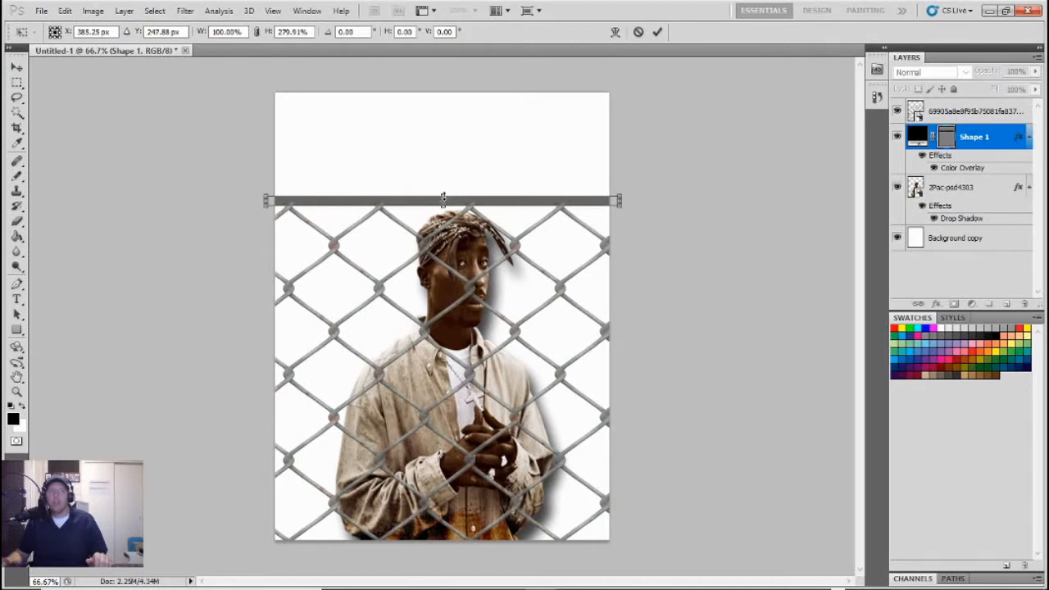
{"action": "left_click_drag", "start_coordinate": [443, 197], "coordinate": [443, 201]}
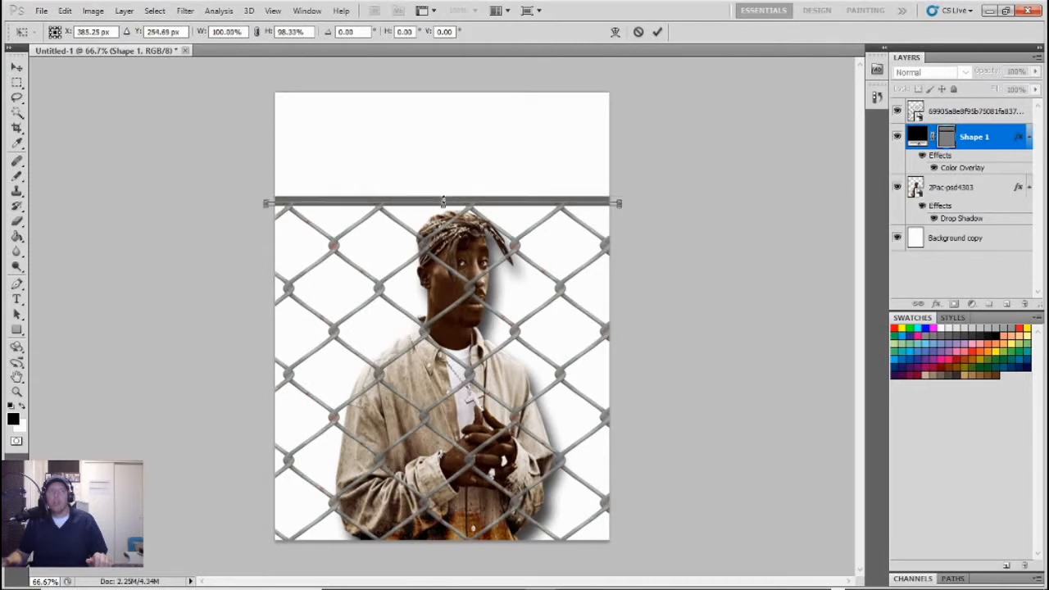
{"action": "left_click", "coordinate": [273, 11]}
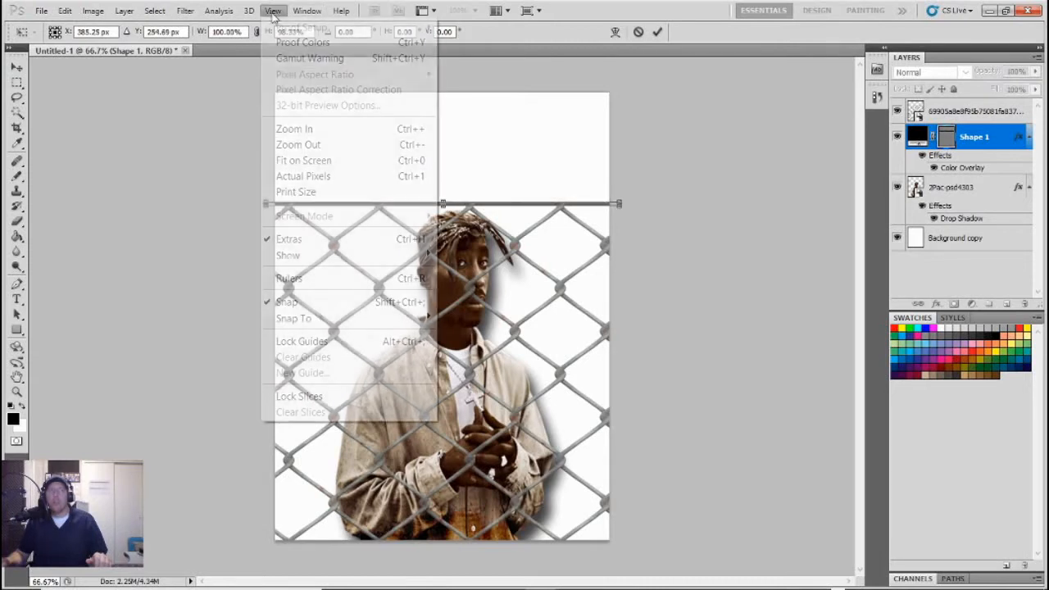
{"action": "left_click", "coordinate": [288, 128]}
{"action": "left_click", "coordinate": [273, 11]}
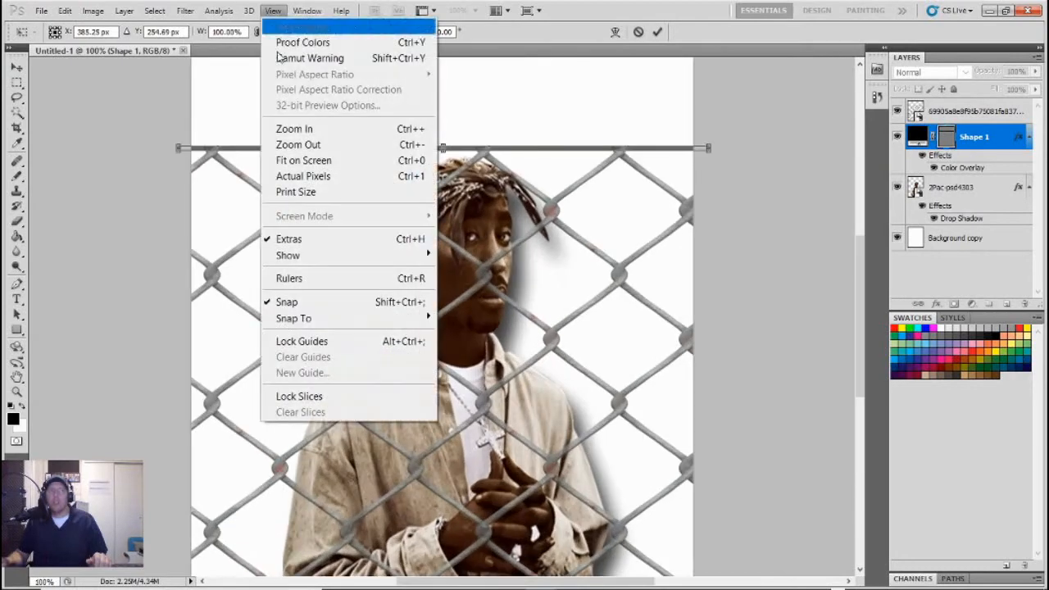
{"action": "left_click", "coordinate": [287, 131]}
{"action": "scroll", "coordinate": [416, 213], "scroll_direction": "up", "scroll_amount": 5}
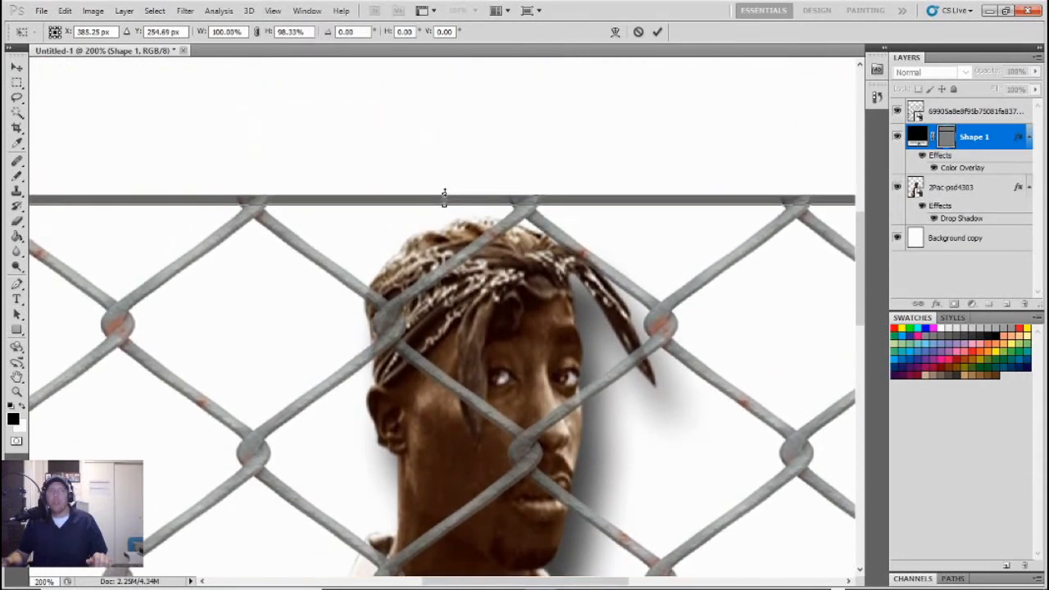
{"action": "left_click_drag", "start_coordinate": [443, 193], "coordinate": [444, 187]}
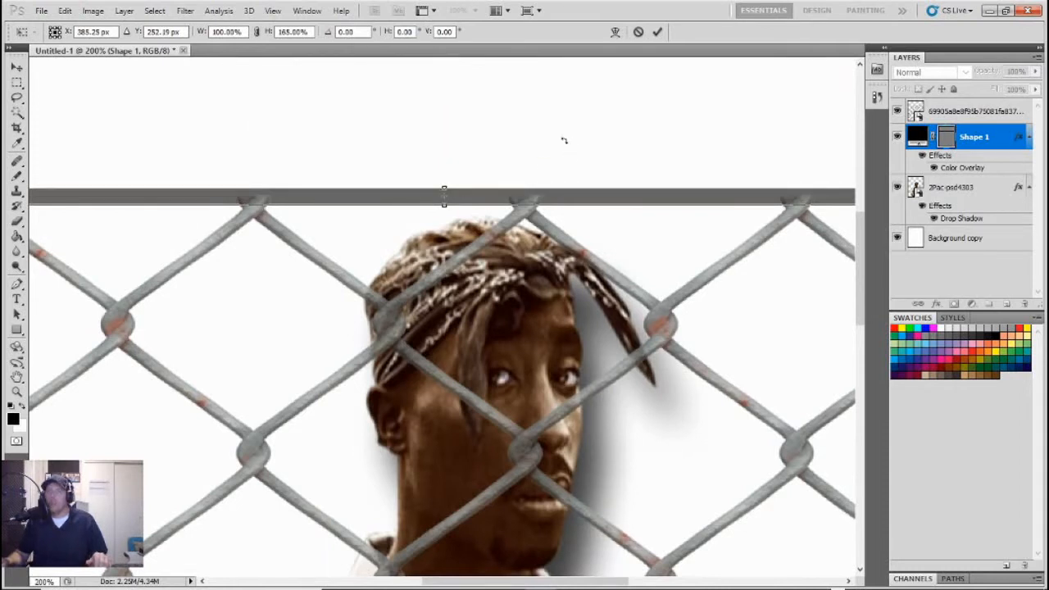
{"action": "key", "text": "m"}
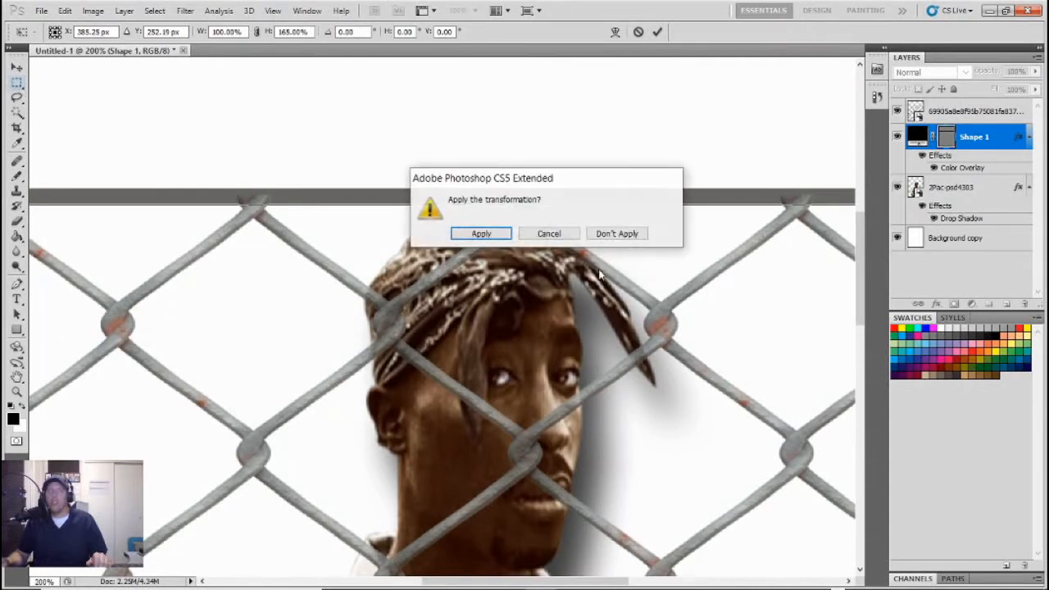
{"action": "left_click", "coordinate": [480, 233]}
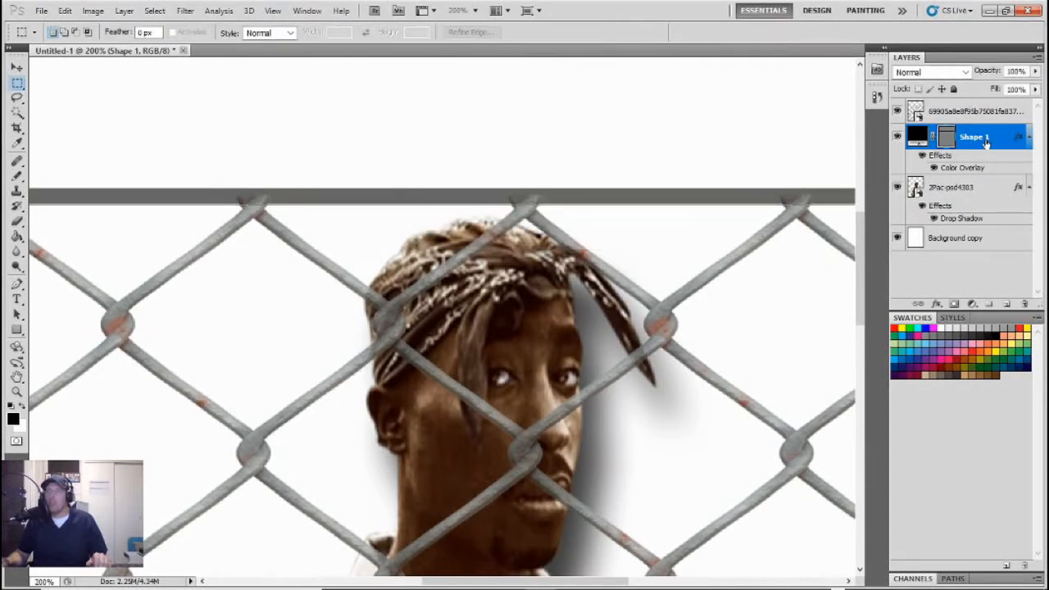
Move the Shape 1 layer above the chain-link fence layer and add a Bevel and Emboss effect to the bar
{"action": "left_click_drag", "start_coordinate": [976, 136], "coordinate": [977, 109]}
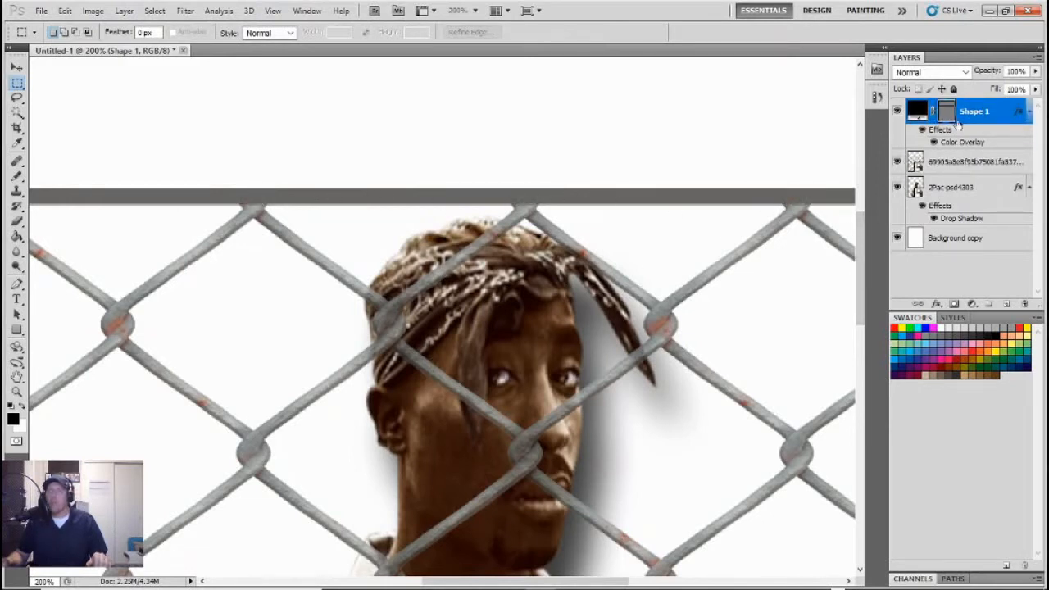
{"action": "right_click", "coordinate": [974, 117]}
{"action": "key", "text": "Escape"}
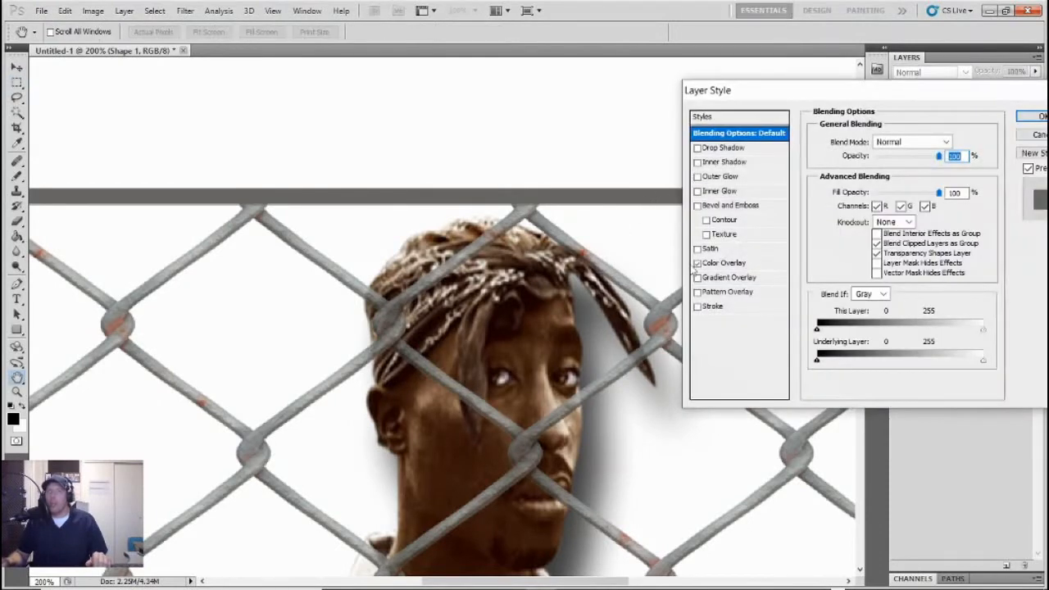
{"action": "left_click", "coordinate": [698, 206]}
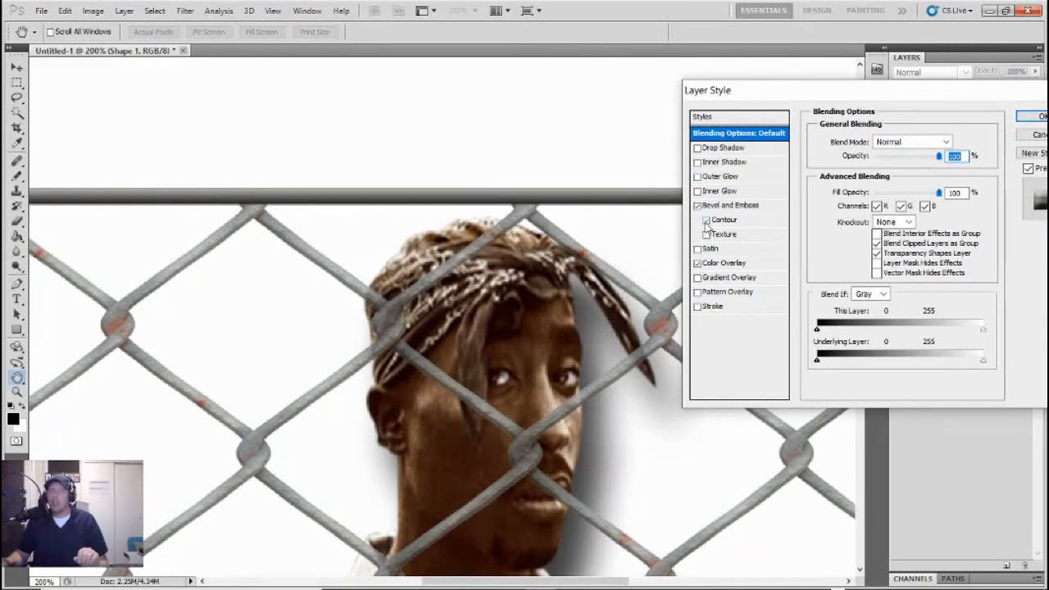
{"action": "left_click", "coordinate": [1030, 116]}
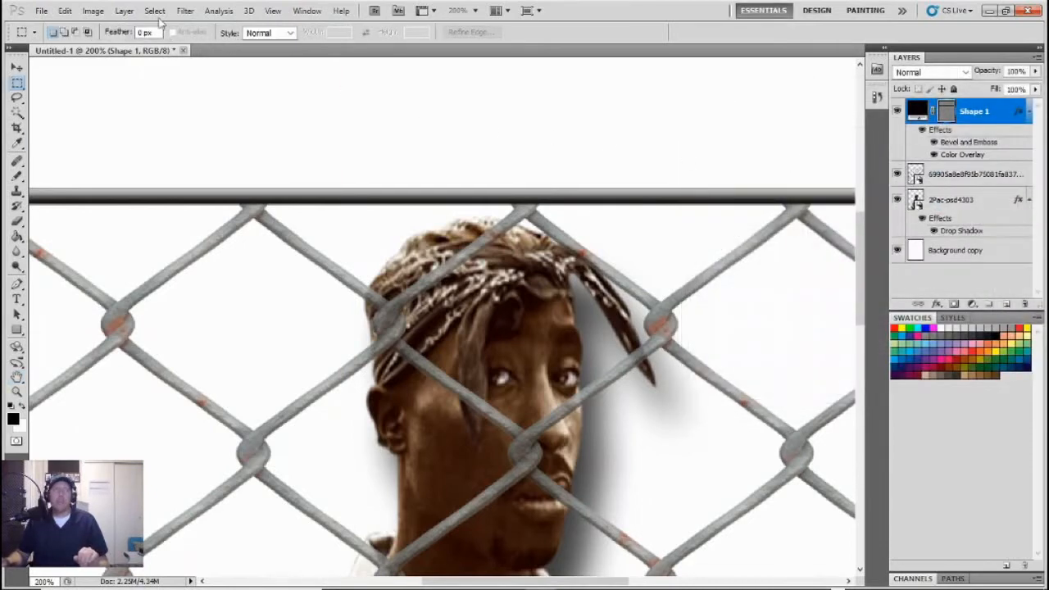
{"action": "left_click", "coordinate": [272, 10]}
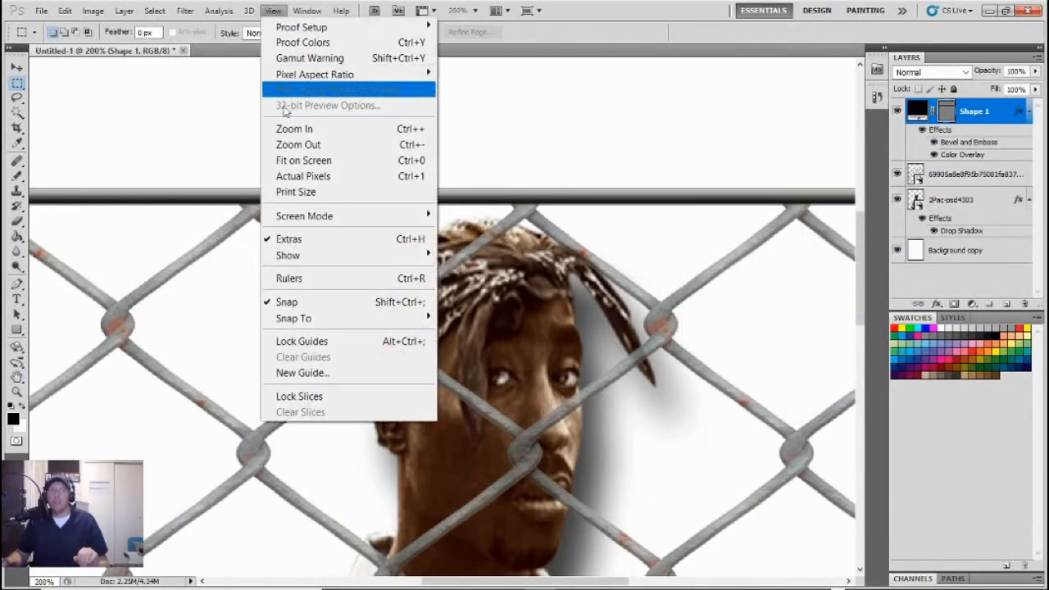
{"action": "left_click", "coordinate": [290, 160]}
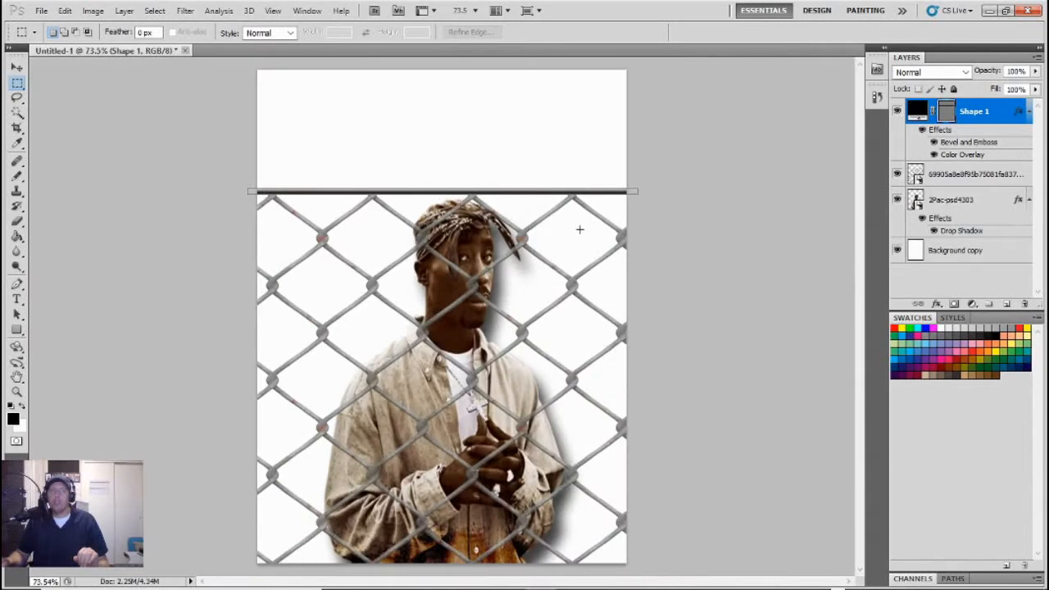
{"action": "left_click", "coordinate": [939, 178]}
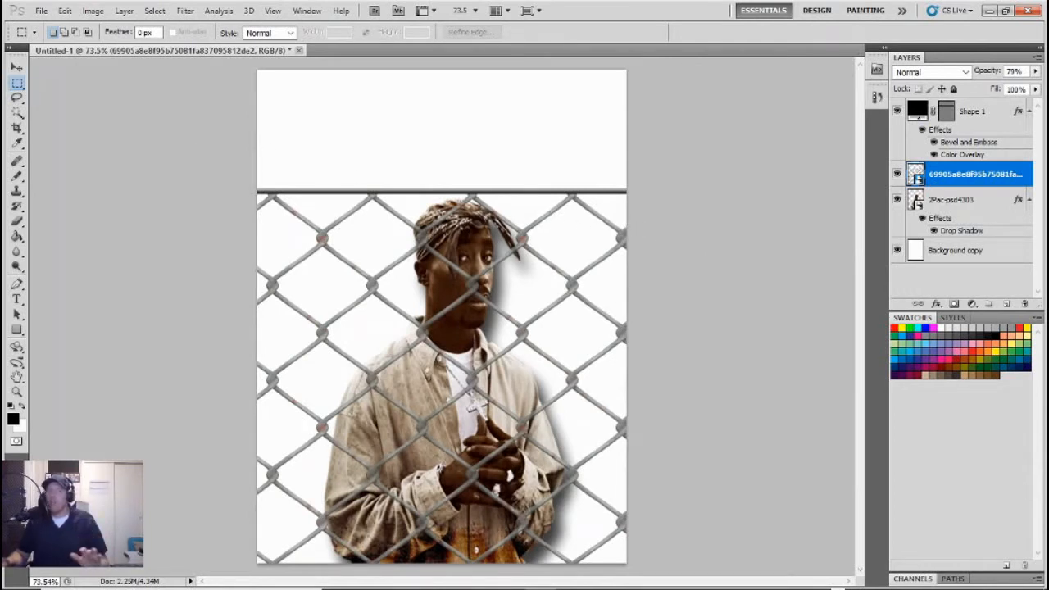
{"action": "mouse_move", "coordinate": [541, 582]}
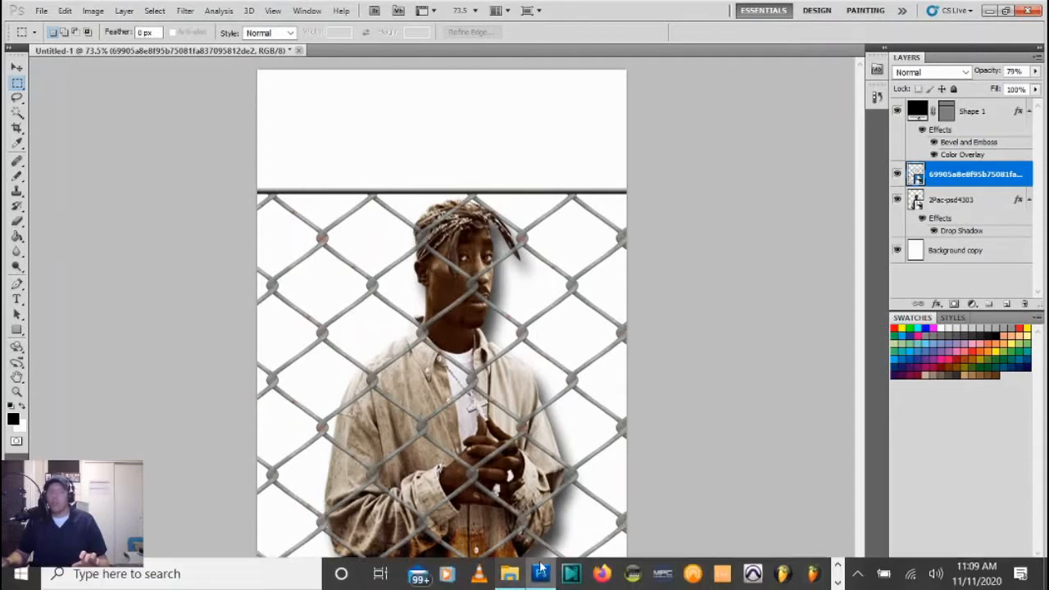
{"action": "left_click", "coordinate": [510, 578]}
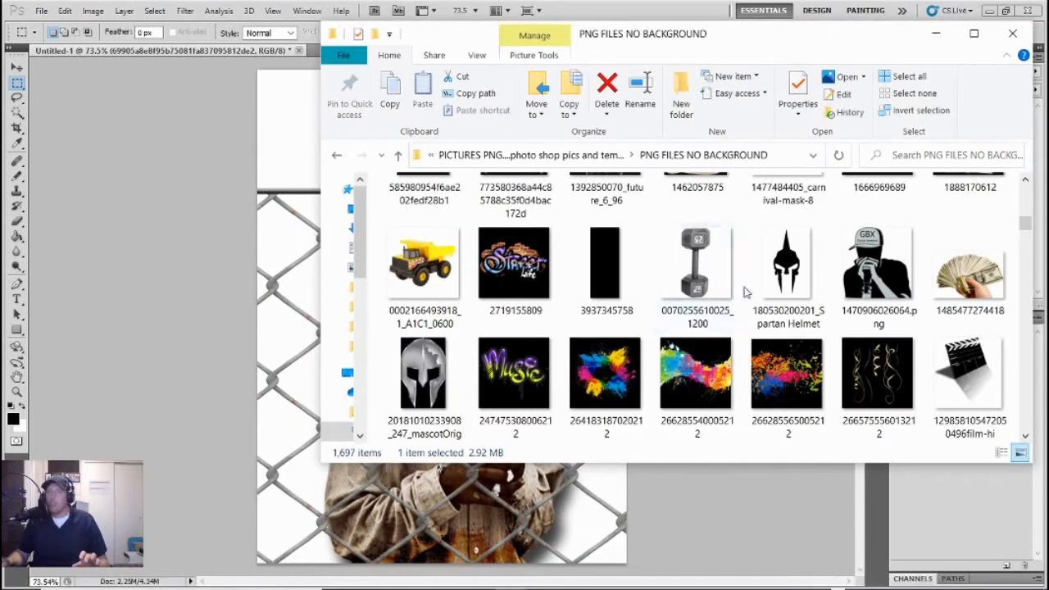
{"action": "scroll", "coordinate": [712, 283], "scroll_direction": "down", "scroll_amount": 1}
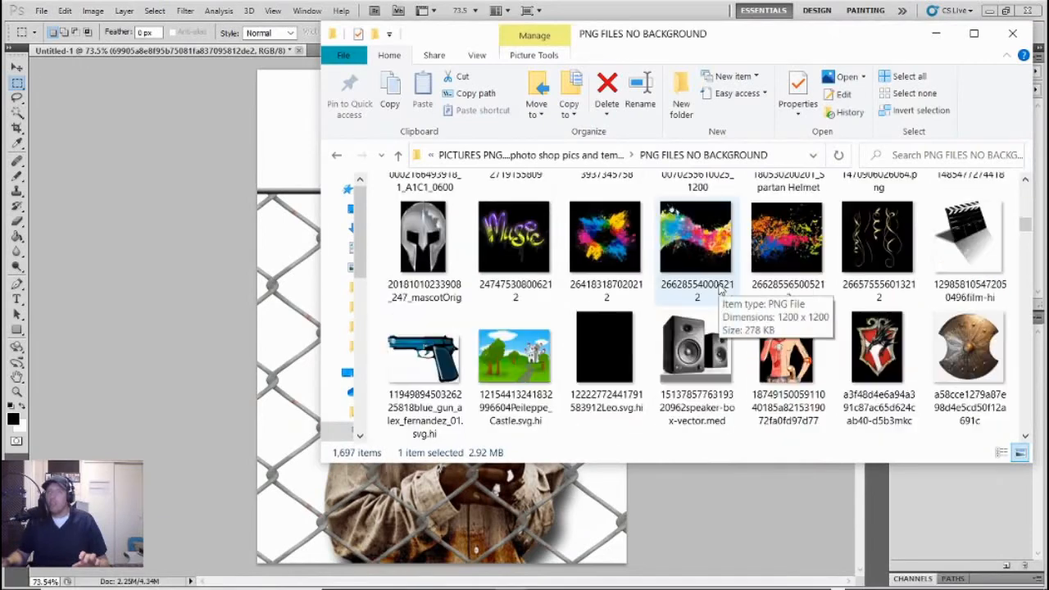
{"action": "scroll", "coordinate": [721, 303], "scroll_direction": "down", "scroll_amount": 1}
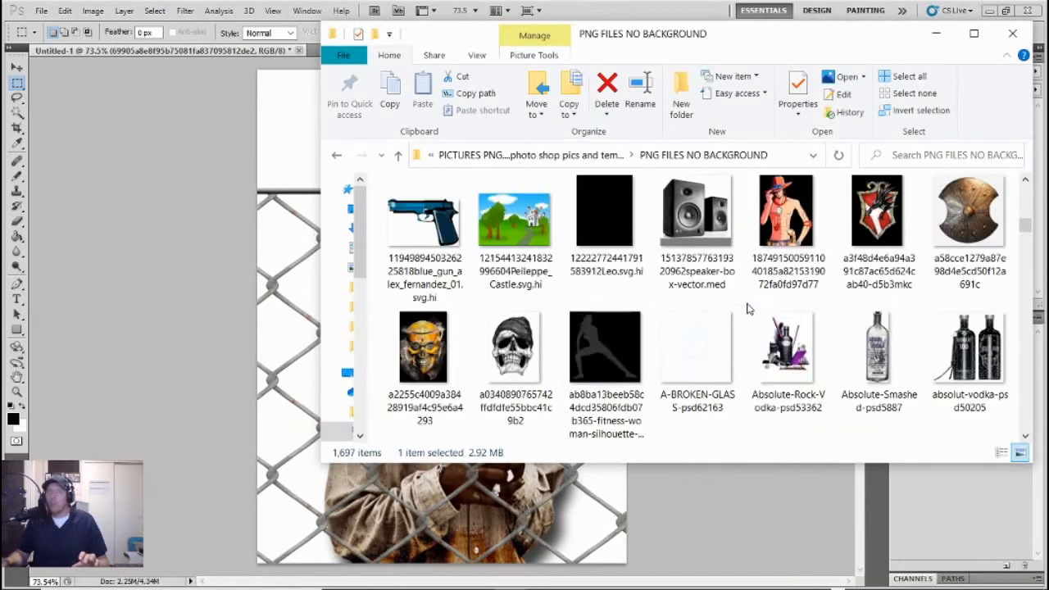
{"action": "scroll", "coordinate": [656, 287], "scroll_direction": "down", "scroll_amount": 1}
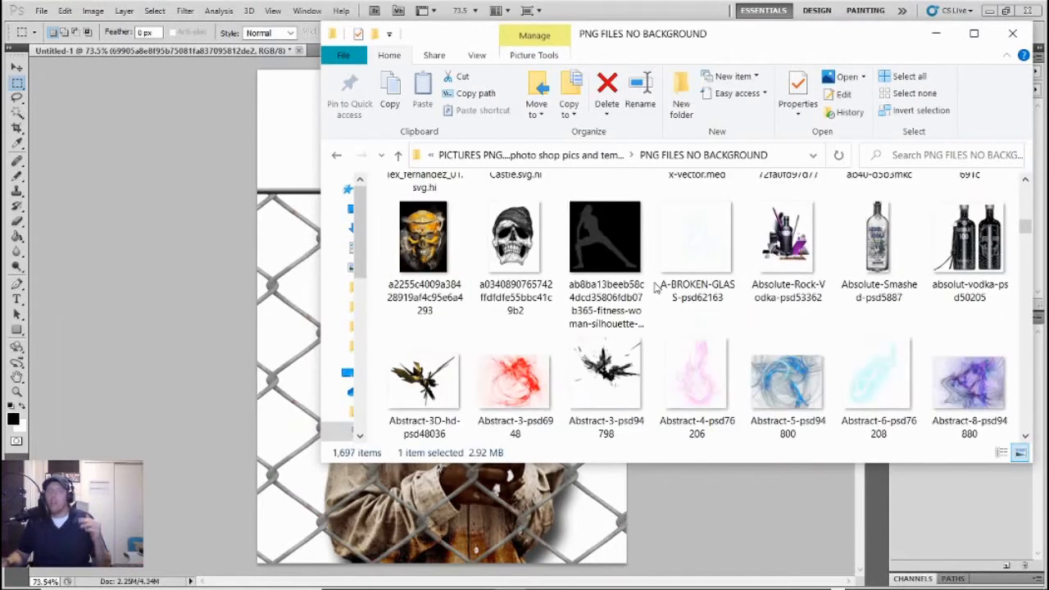
{"action": "scroll", "coordinate": [656, 287], "scroll_direction": "down", "scroll_amount": 5}
{"action": "scroll", "coordinate": [656, 287], "scroll_direction": "down", "scroll_amount": 5}
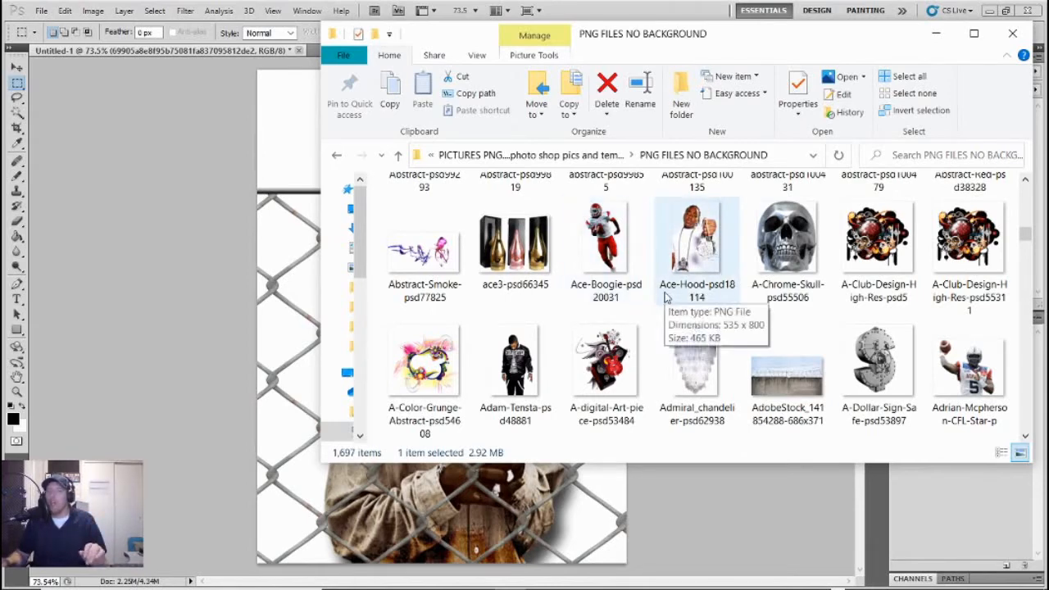
{"action": "scroll", "coordinate": [665, 298], "scroll_direction": "down", "scroll_amount": 2}
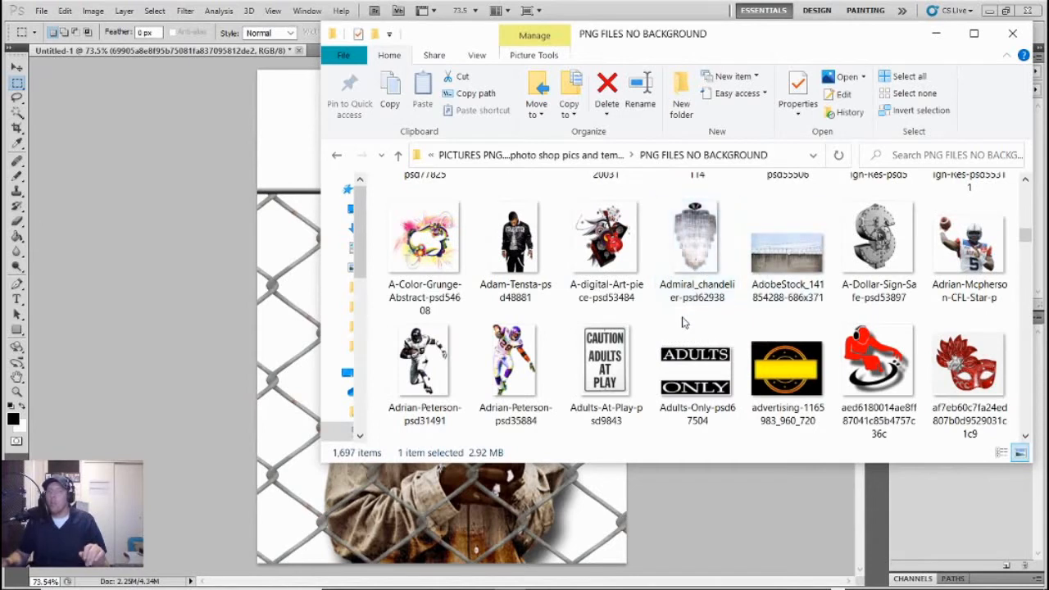
{"action": "left_click", "coordinate": [794, 272]}
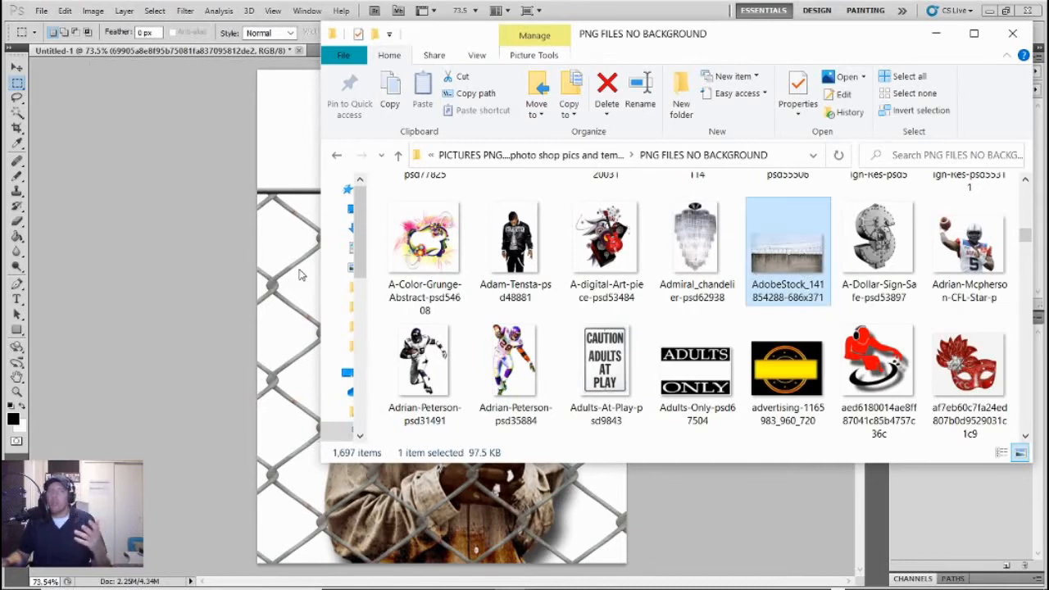
{"action": "left_click_drag", "start_coordinate": [299, 274], "coordinate": [326, 280]}
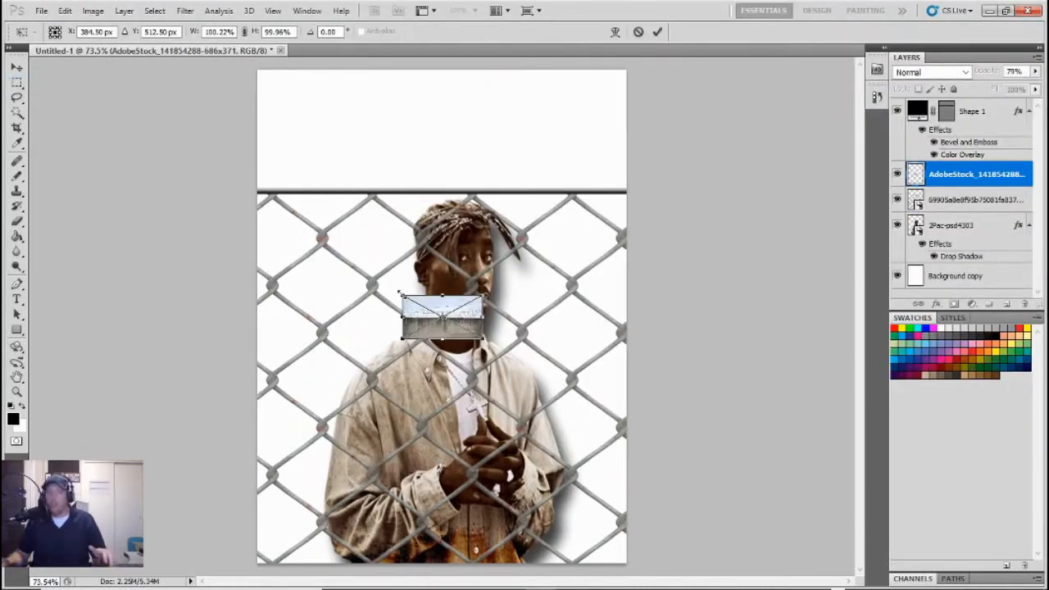
Enlarge the barbed-wire wall image to about 684% width and 1671% height, position it over the whole canvas, and place it
{"action": "left_click_drag", "start_coordinate": [400, 293], "coordinate": [211, 74]}
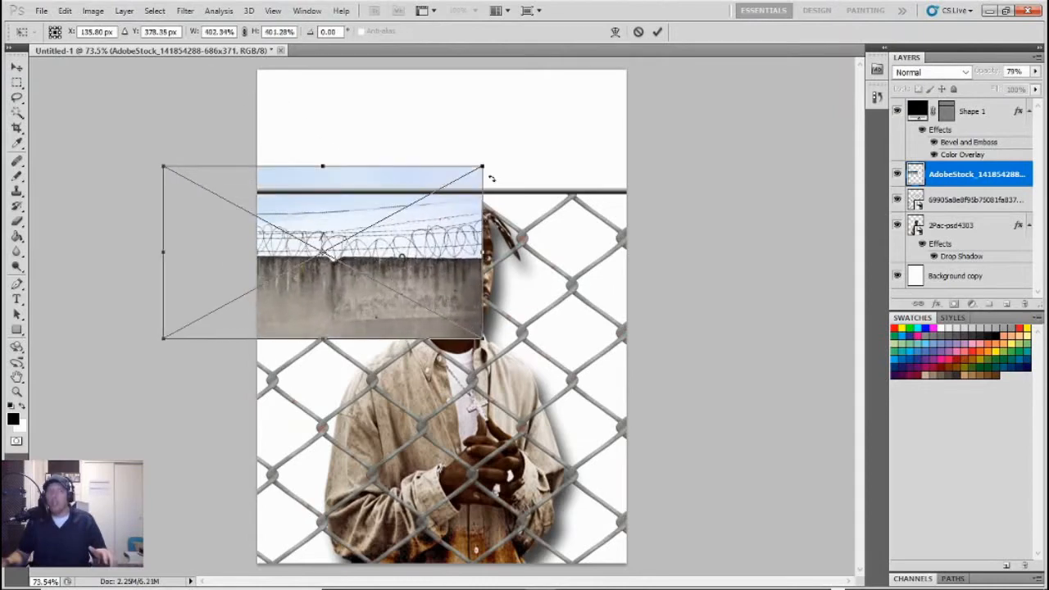
{"action": "left_click_drag", "start_coordinate": [484, 162], "coordinate": [656, 154]}
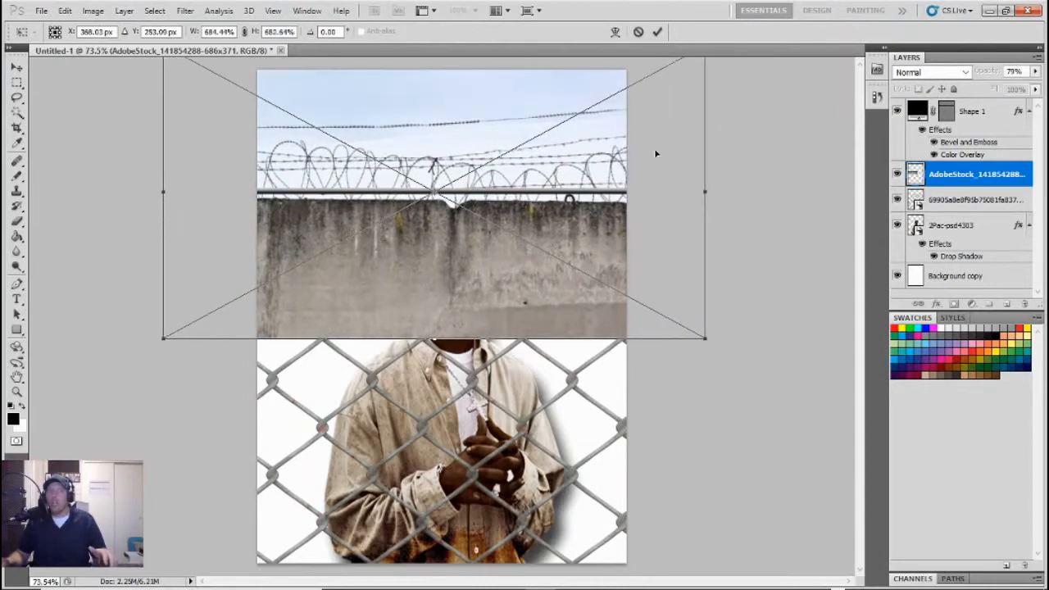
{"action": "left_click_drag", "start_coordinate": [434, 337], "coordinate": [416, 580]}
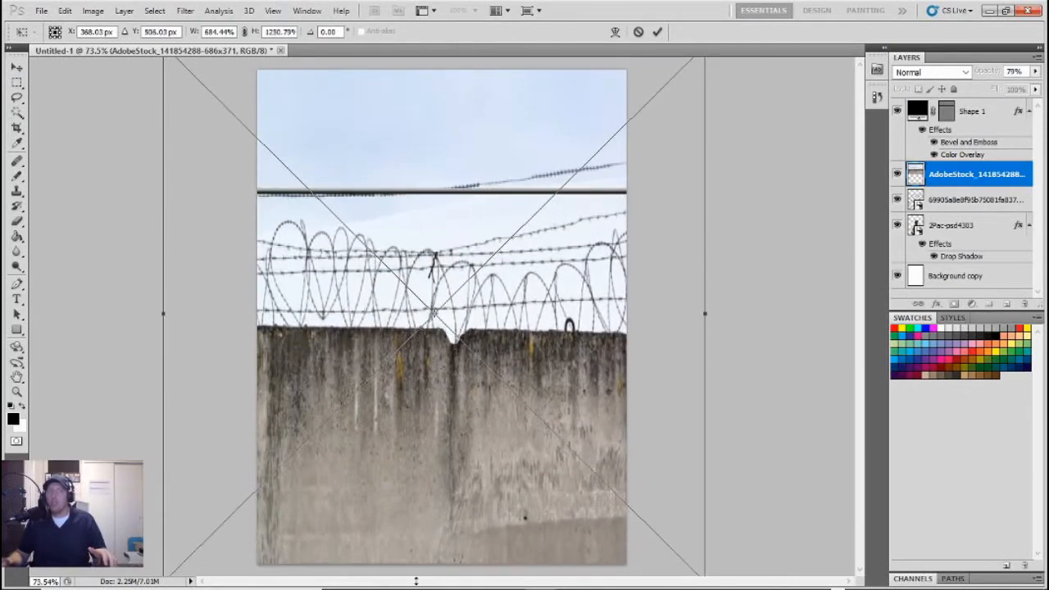
{"action": "mouse_move", "coordinate": [433, 414]}
{"action": "left_mouse_down"}
{"action": "mouse_move", "coordinate": [431, 363]}
{"action": "mouse_move", "coordinate": [425, 439]}
{"action": "mouse_move", "coordinate": [421, 404]}
{"action": "left_mouse_up"}
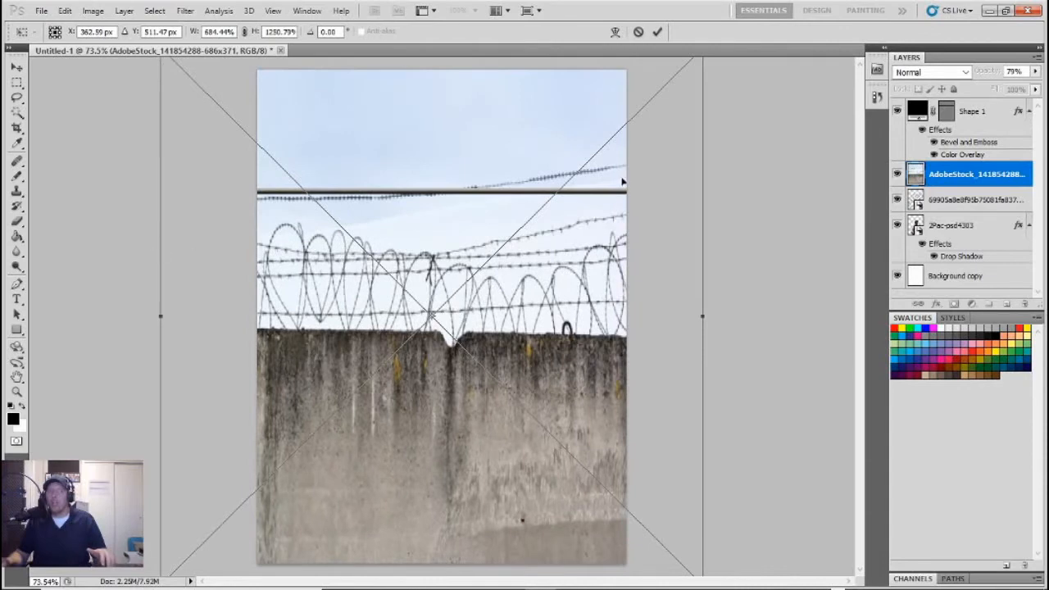
{"action": "left_click_drag", "start_coordinate": [502, 137], "coordinate": [508, 290]}
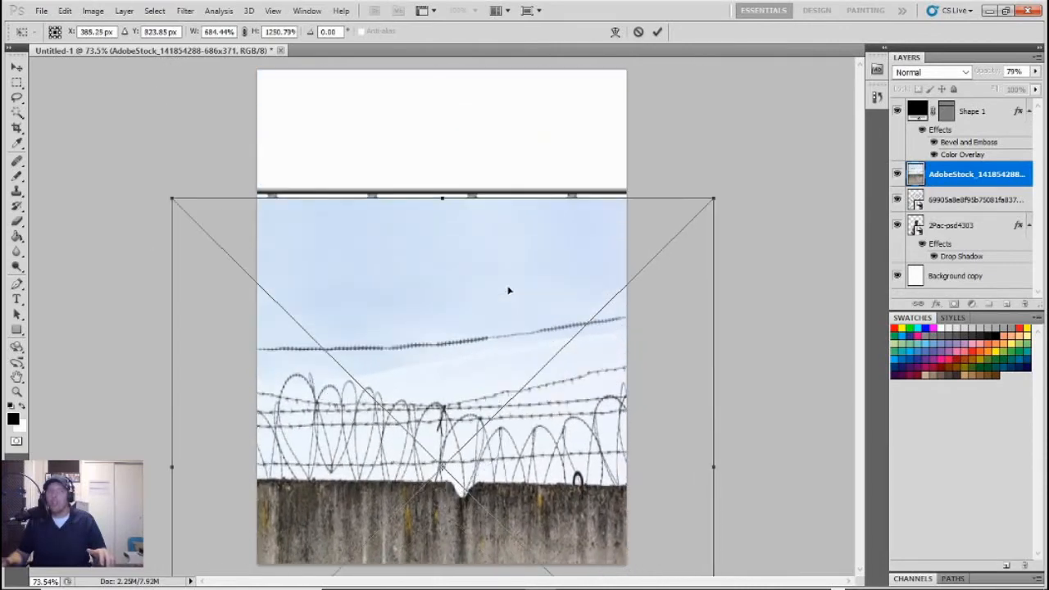
{"action": "left_click_drag", "start_coordinate": [443, 197], "coordinate": [436, 18]}
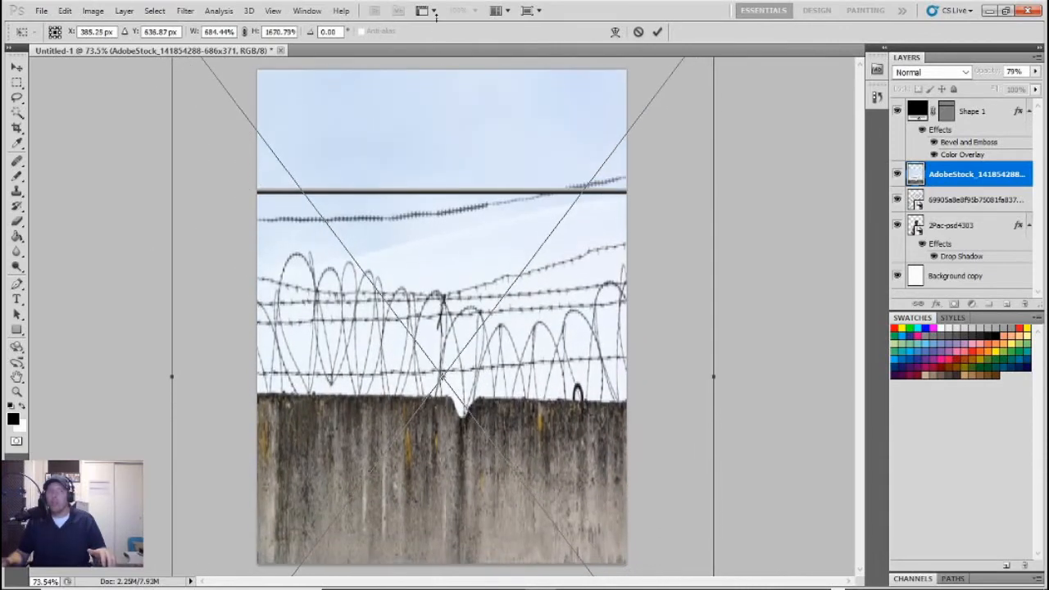
{"action": "left_click_drag", "start_coordinate": [403, 423], "coordinate": [402, 317]}
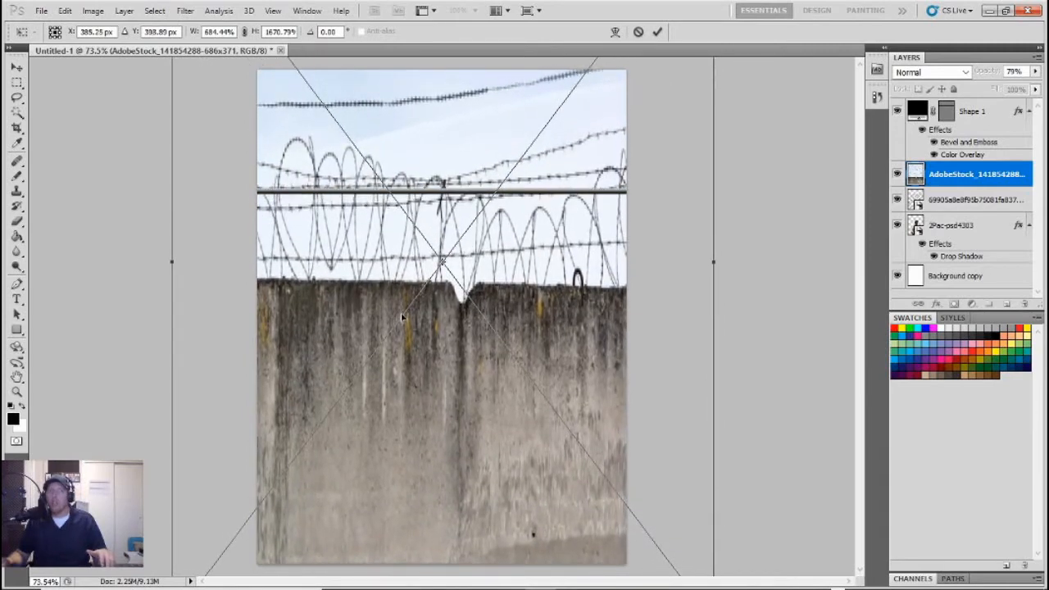
{"action": "left_click", "coordinate": [17, 82]}
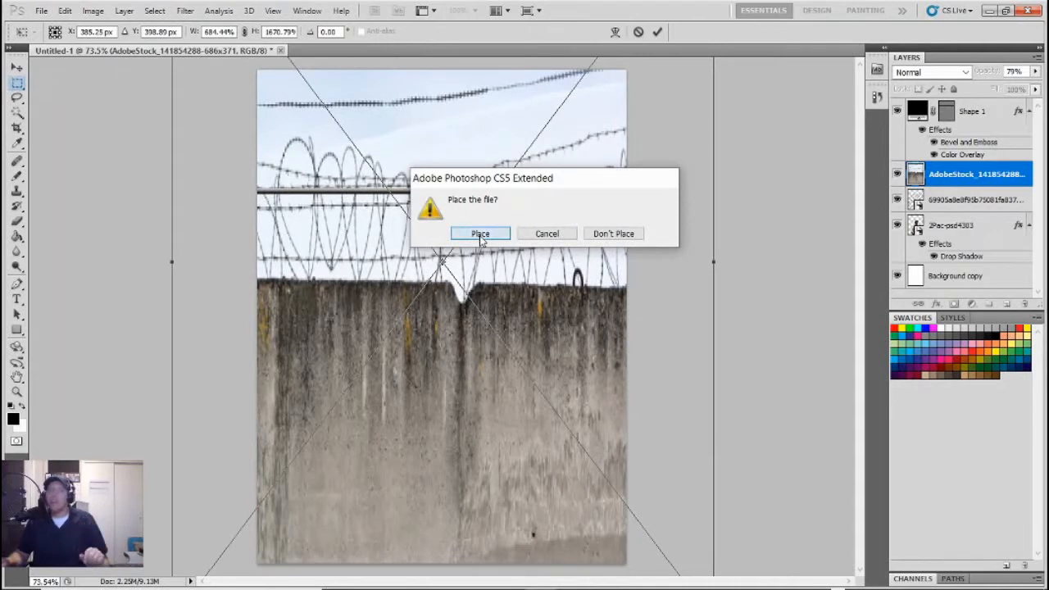
{"action": "left_click", "coordinate": [480, 234]}
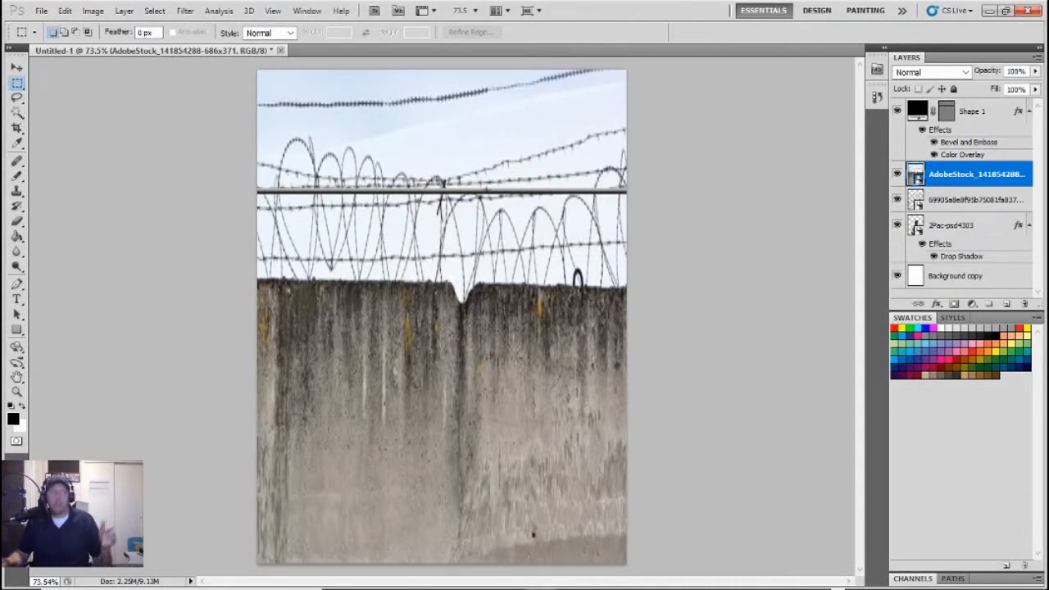
{"action": "key", "text": "Delete"}
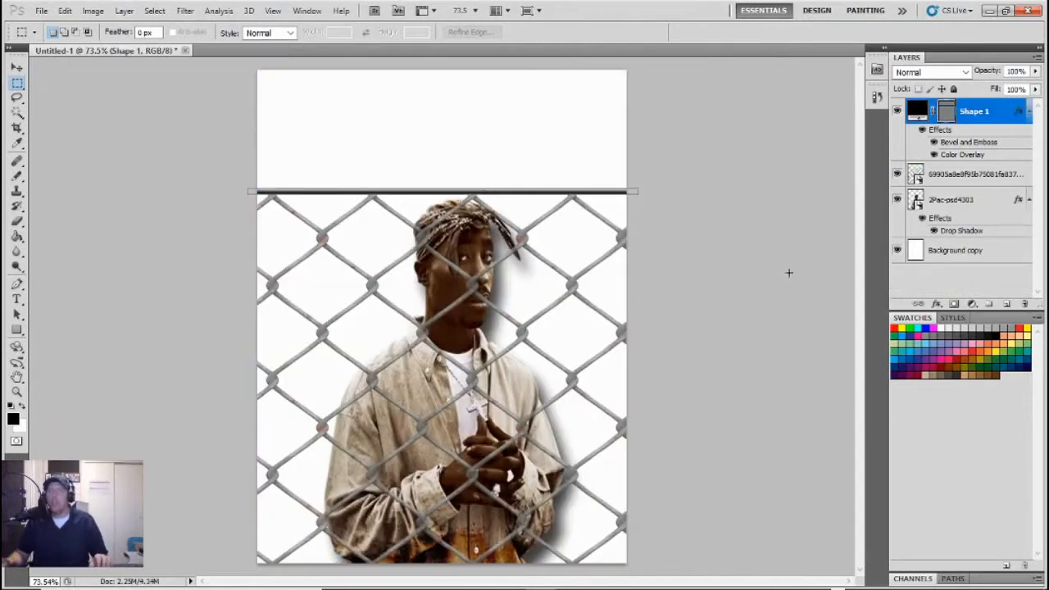
{"action": "mouse_move", "coordinate": [491, 588]}
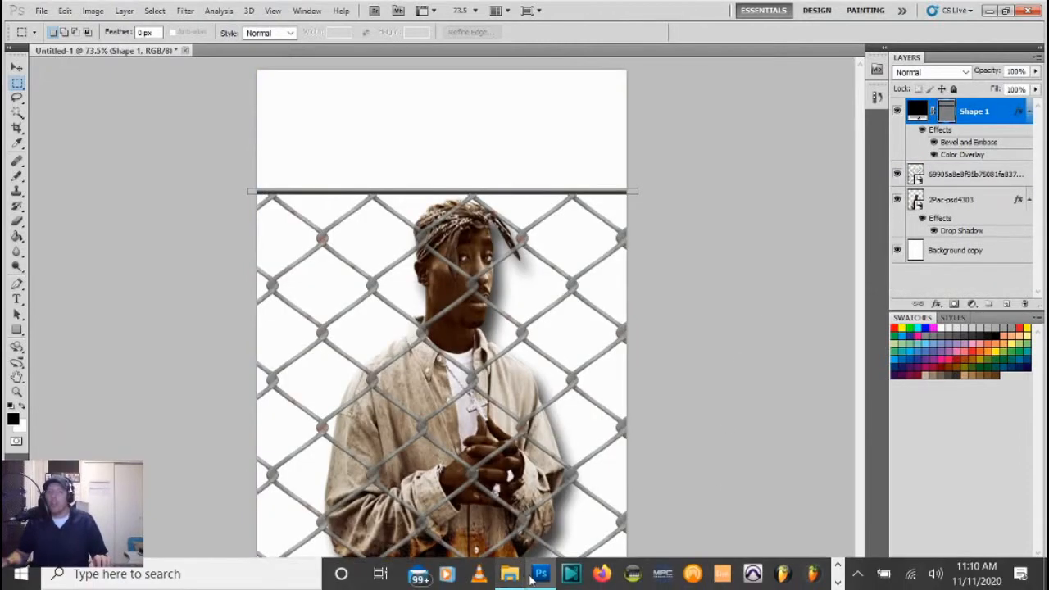
{"action": "left_click", "coordinate": [543, 581]}
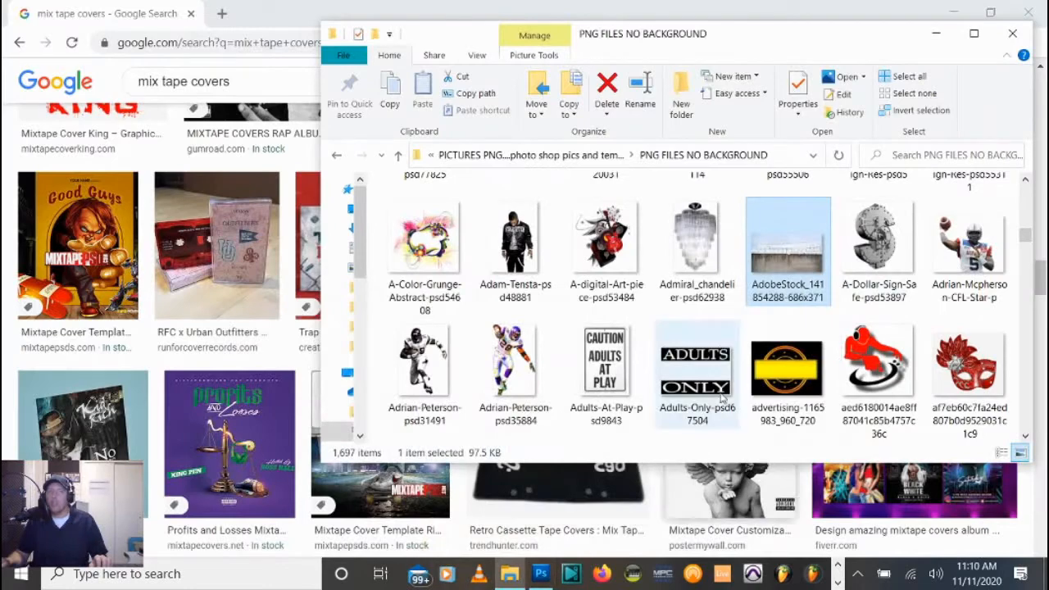
{"action": "left_click", "coordinate": [540, 571]}
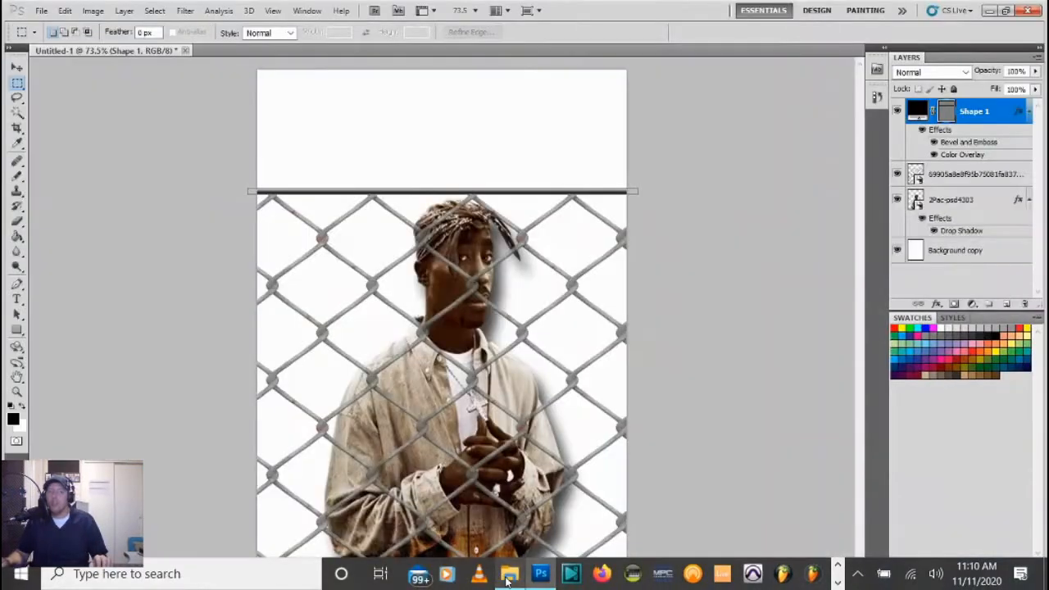
{"action": "left_click", "coordinate": [509, 573]}
{"action": "left_click_drag", "start_coordinate": [779, 257], "coordinate": [687, 544]}
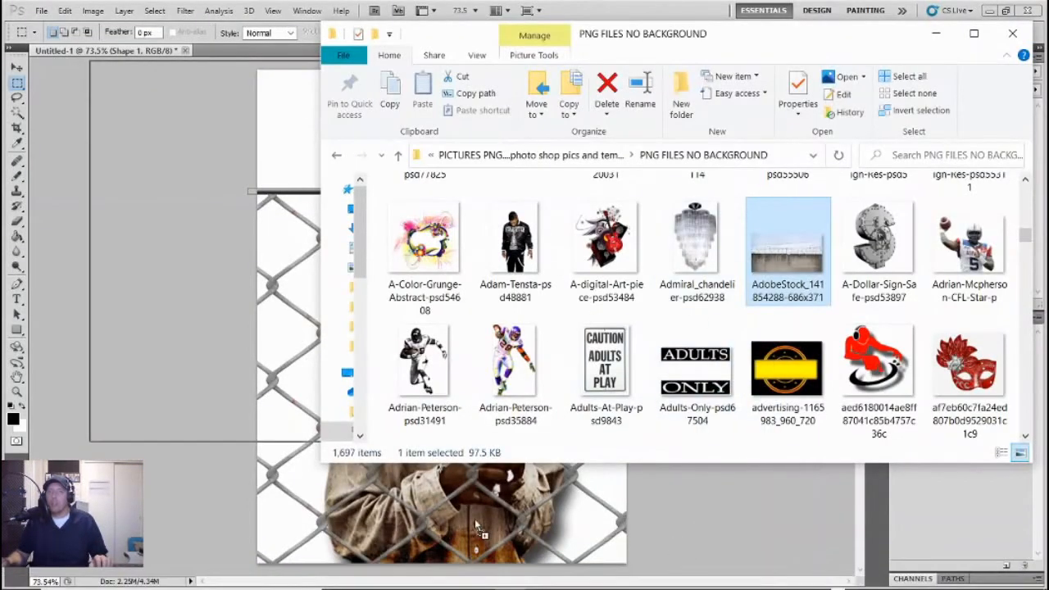
{"action": "left_click_drag", "start_coordinate": [474, 519], "coordinate": [474, 519]}
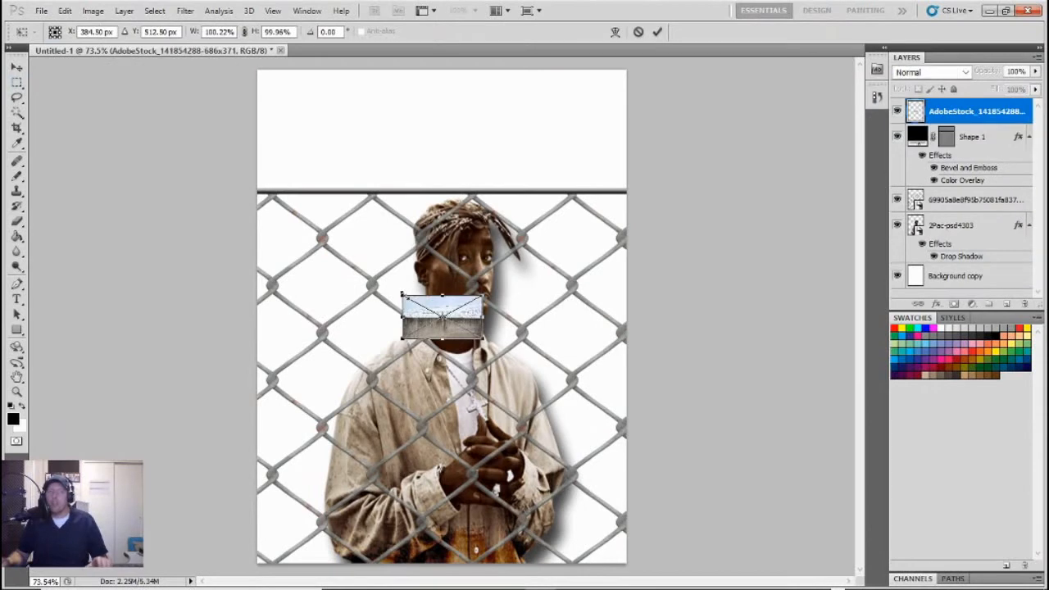
Enlarge the wall image to about 492% width, stretch it vertically to cover the whole canvas, and place it
{"action": "left_click_drag", "start_coordinate": [402, 295], "coordinate": [270, 155]}
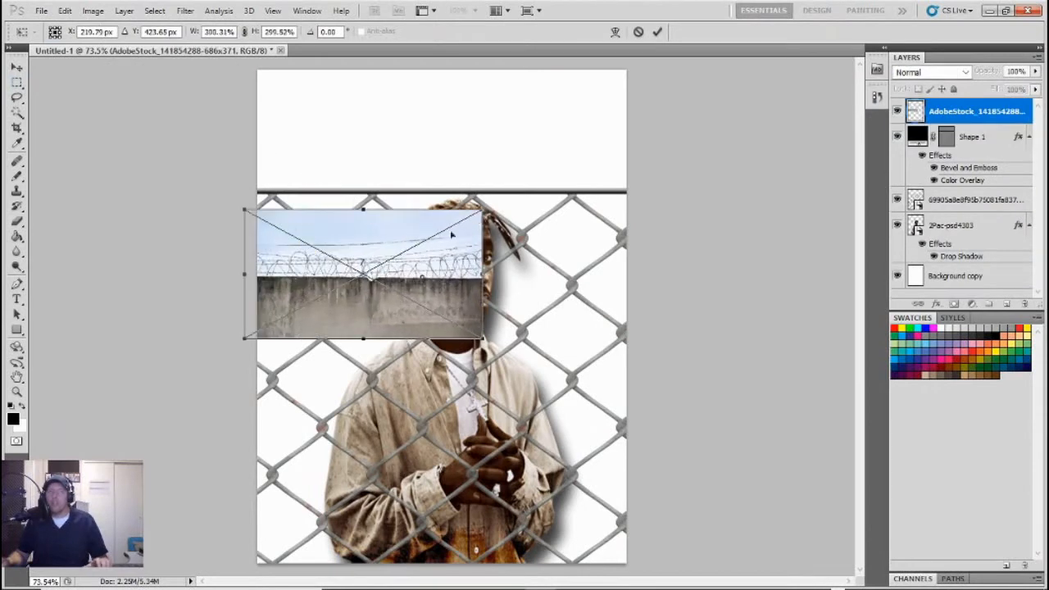
{"action": "left_click_drag", "start_coordinate": [481, 205], "coordinate": [603, 67]}
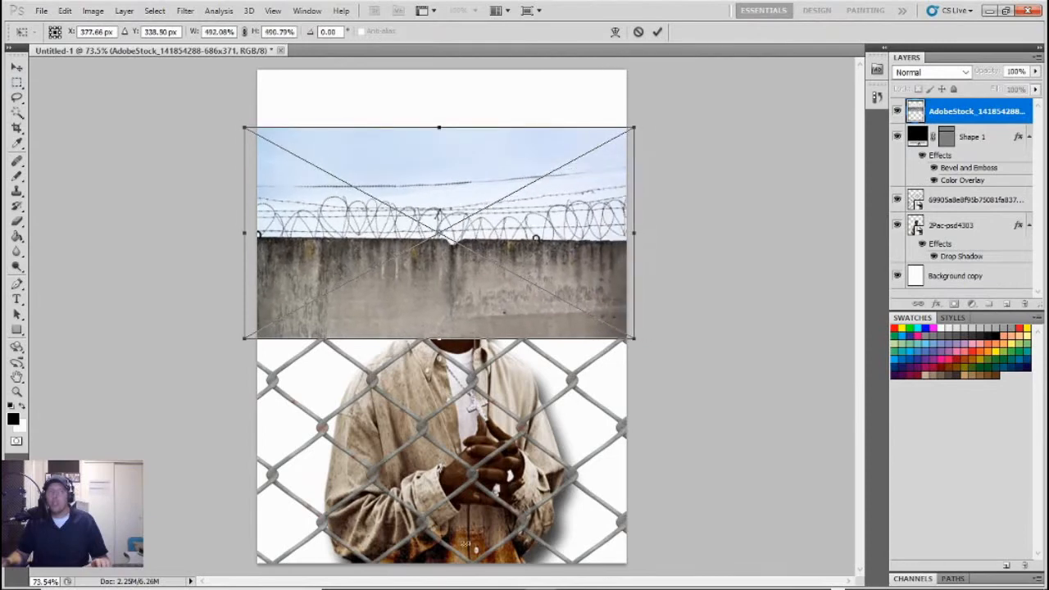
{"action": "left_click_drag", "start_coordinate": [434, 339], "coordinate": [434, 579]}
{"action": "left_click_drag", "start_coordinate": [441, 128], "coordinate": [447, 6]}
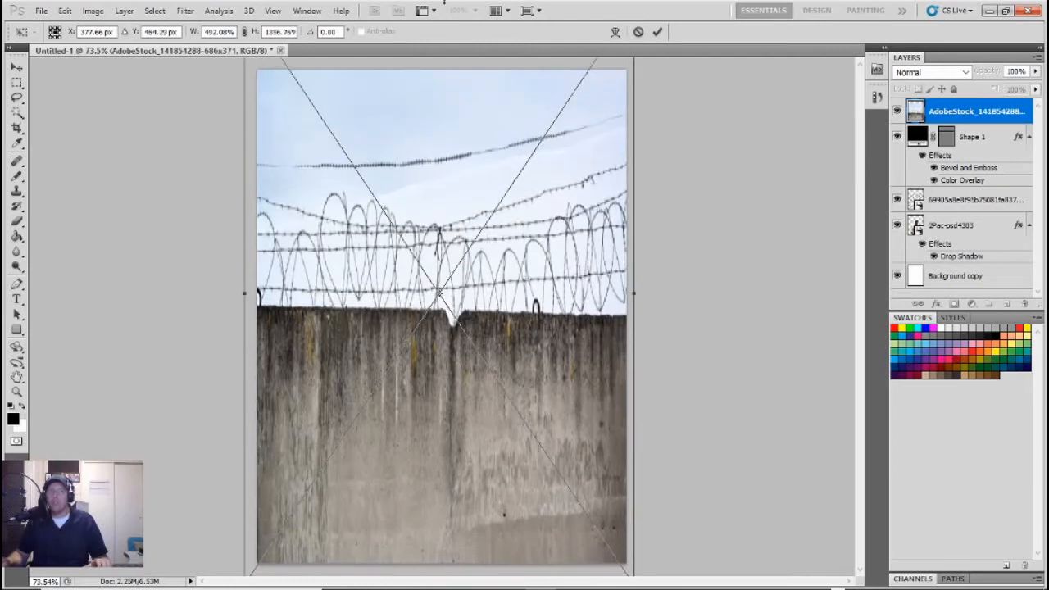
{"action": "left_click", "coordinate": [16, 68]}
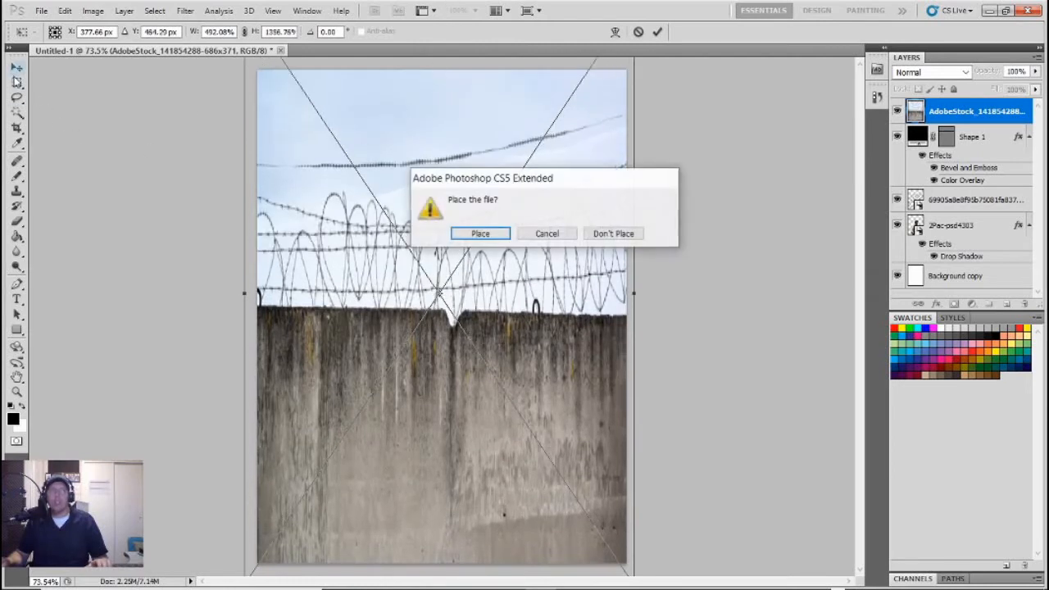
{"action": "left_click", "coordinate": [480, 232]}
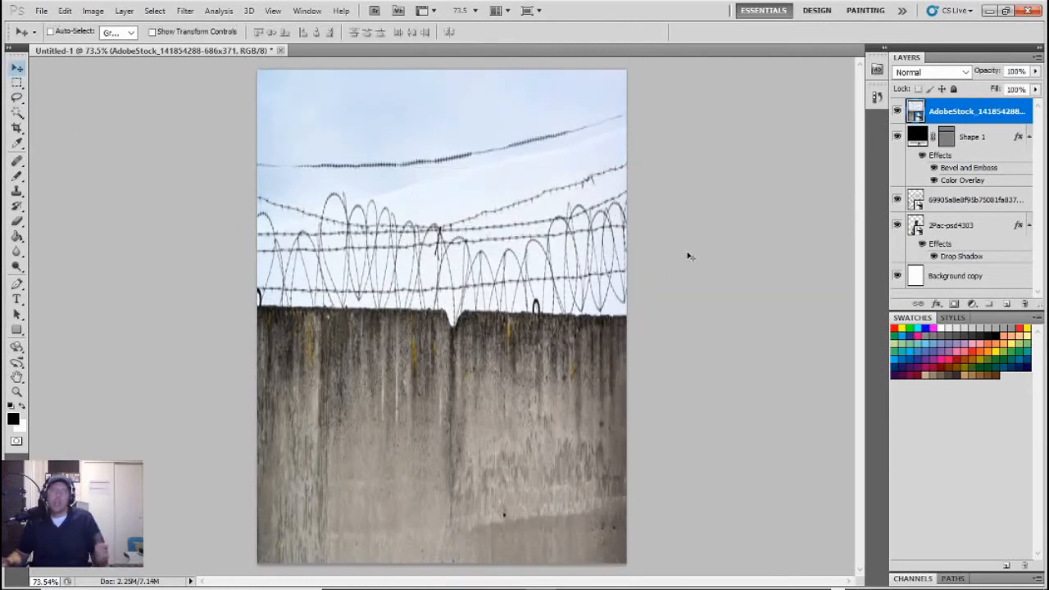
Move the wall image layer below the 2Pac-psd4303 portrait layer and set its opacity to 81%
{"action": "left_click_drag", "start_coordinate": [953, 105], "coordinate": [945, 251]}
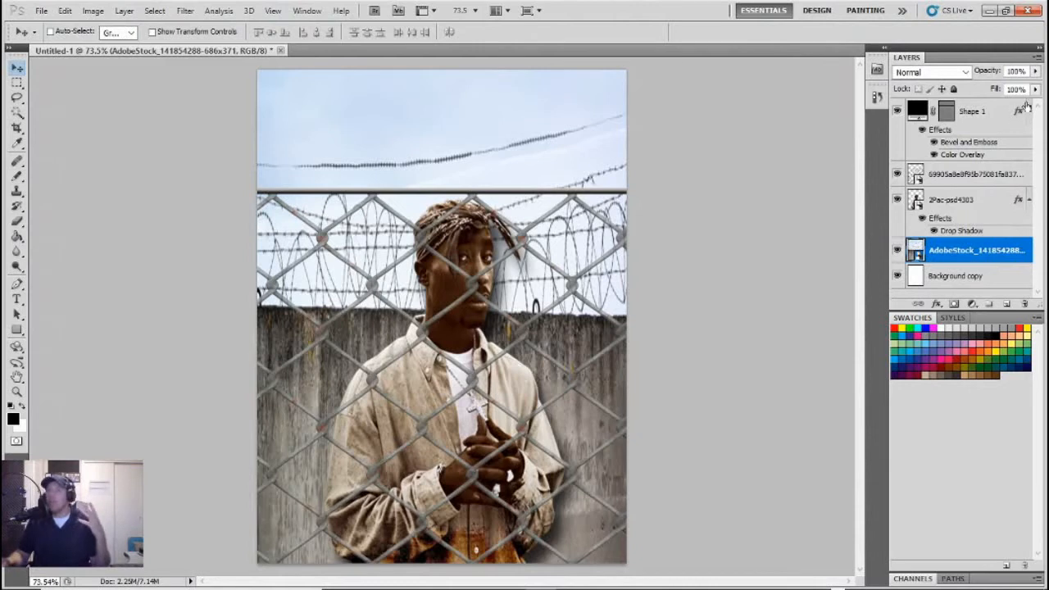
{"action": "left_click", "coordinate": [1034, 72]}
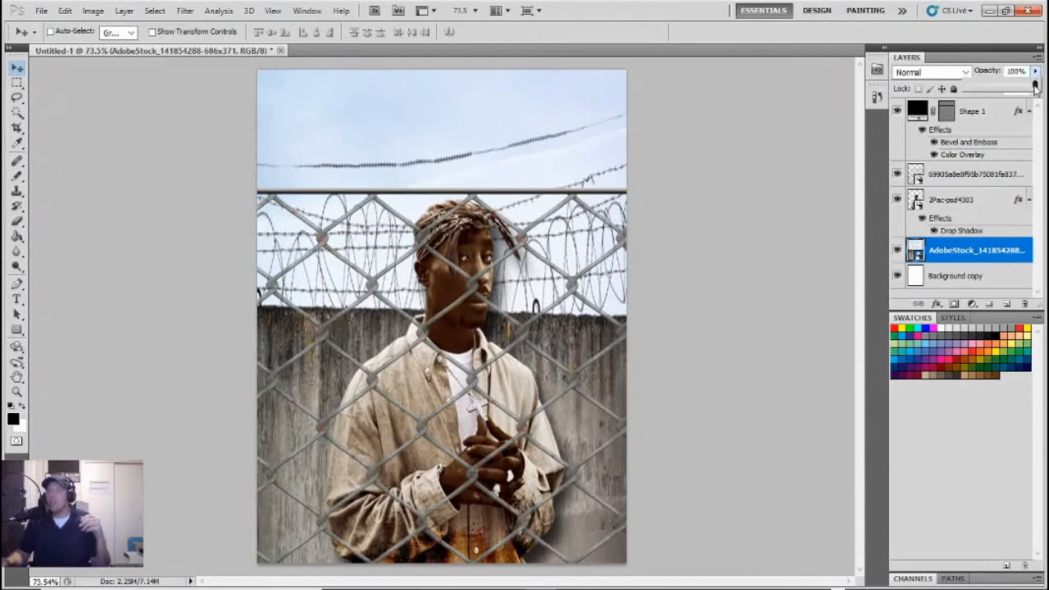
{"action": "left_click_drag", "start_coordinate": [1034, 82], "coordinate": [1024, 94]}
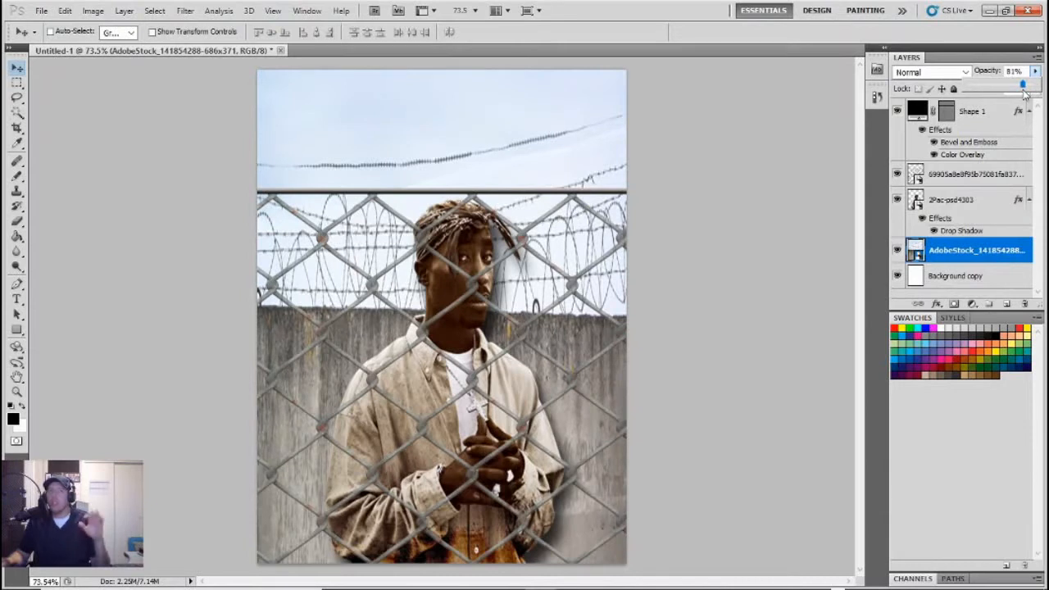
{"action": "left_click", "coordinate": [803, 137]}
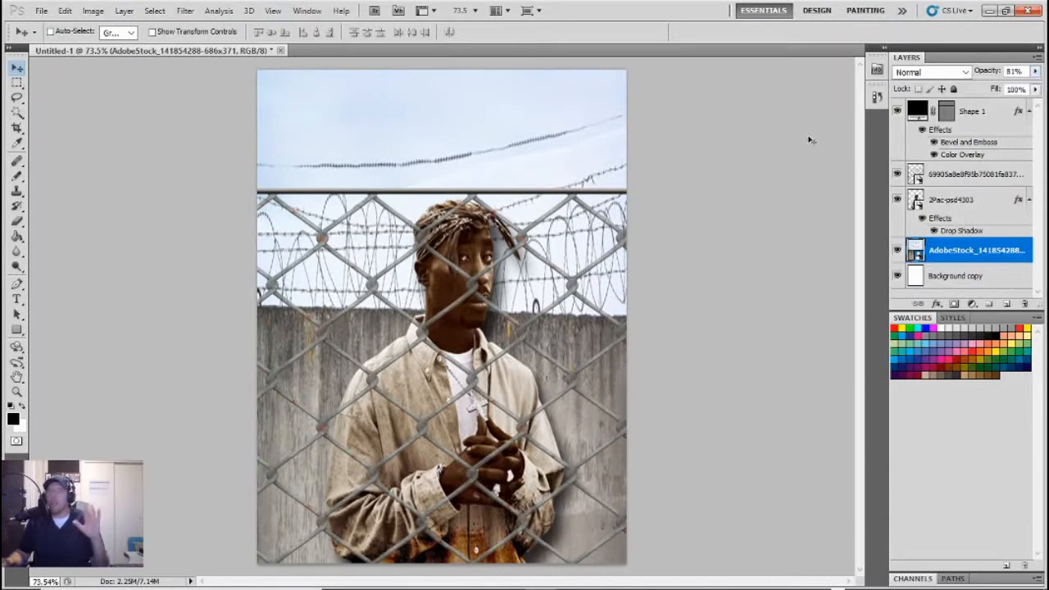
Try a black Paint Bucket fill on the Background copy layer, then refill the layer with white
{"action": "left_click", "coordinate": [934, 280]}
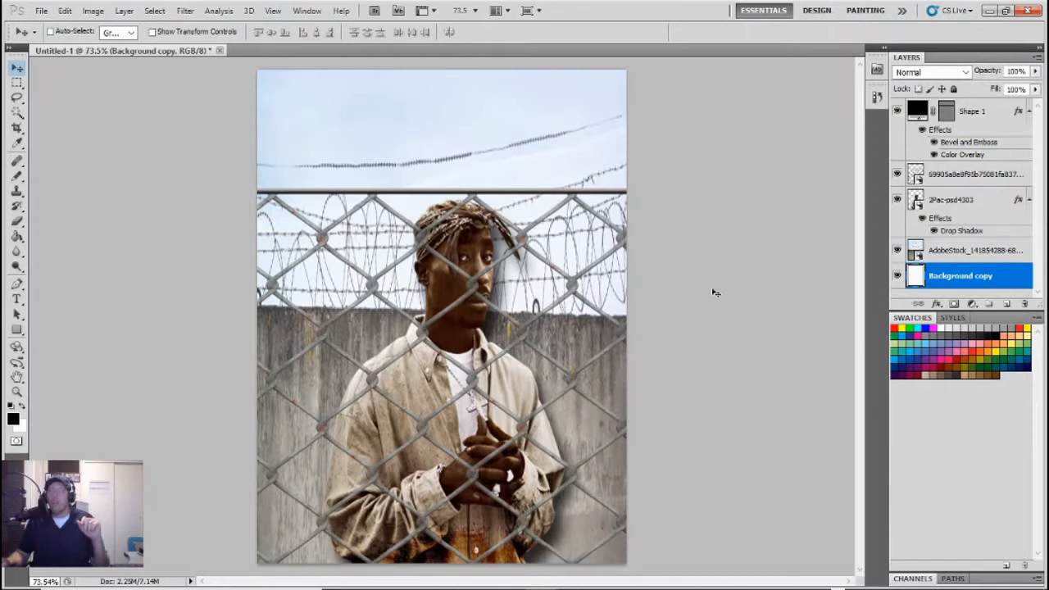
{"action": "left_click", "coordinate": [16, 238]}
{"action": "left_click", "coordinate": [343, 252]}
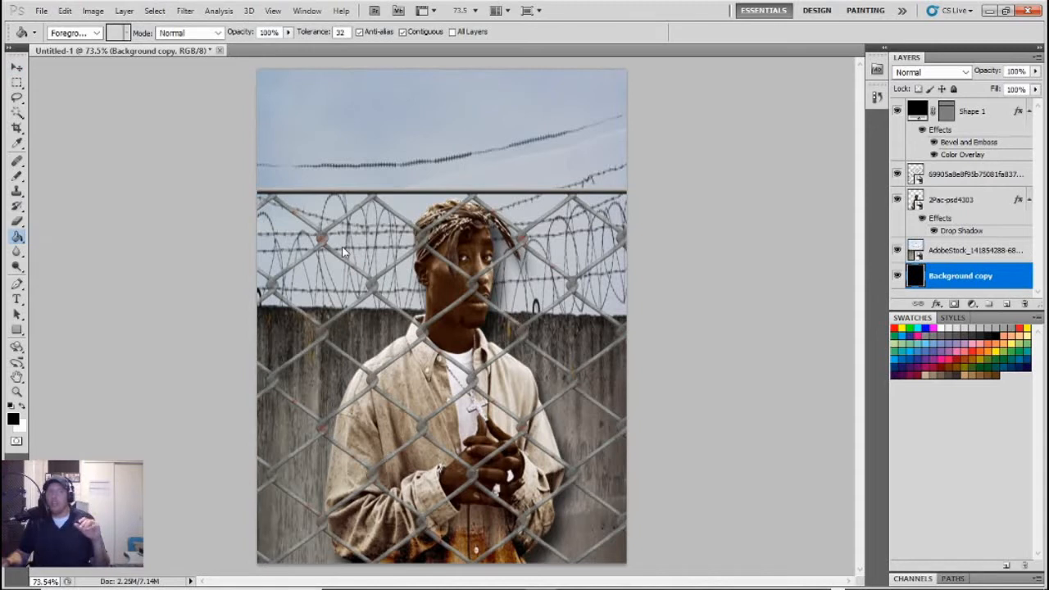
{"action": "left_click", "coordinate": [22, 406]}
{"action": "left_click", "coordinate": [316, 182]}
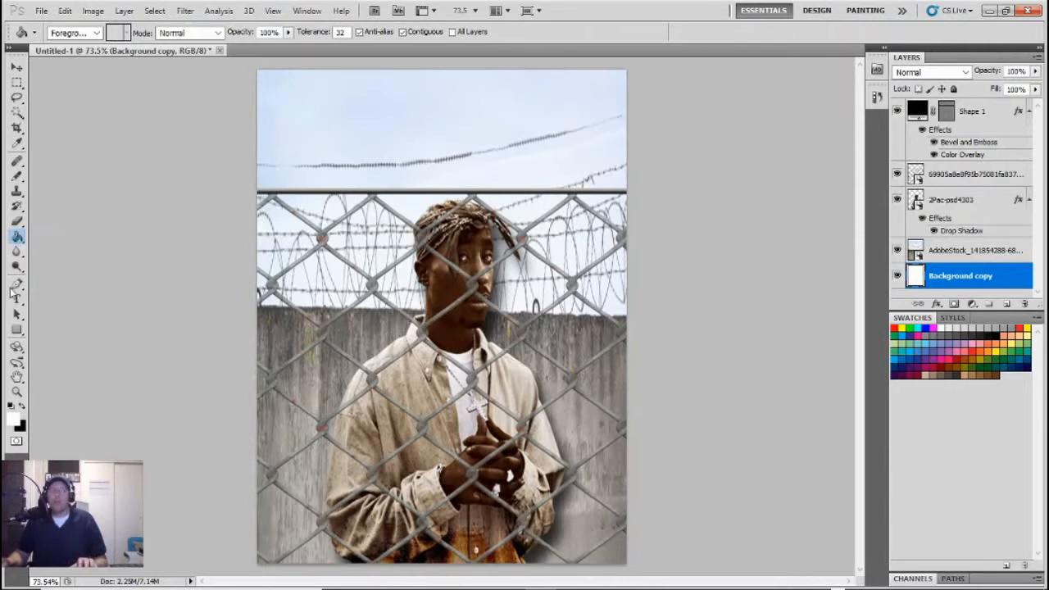
Search Google Images for "parental advisory png", filter for transparent results, save the freepnglogos.com label image, and return to Photoshop
{"action": "left_click", "coordinate": [16, 329]}
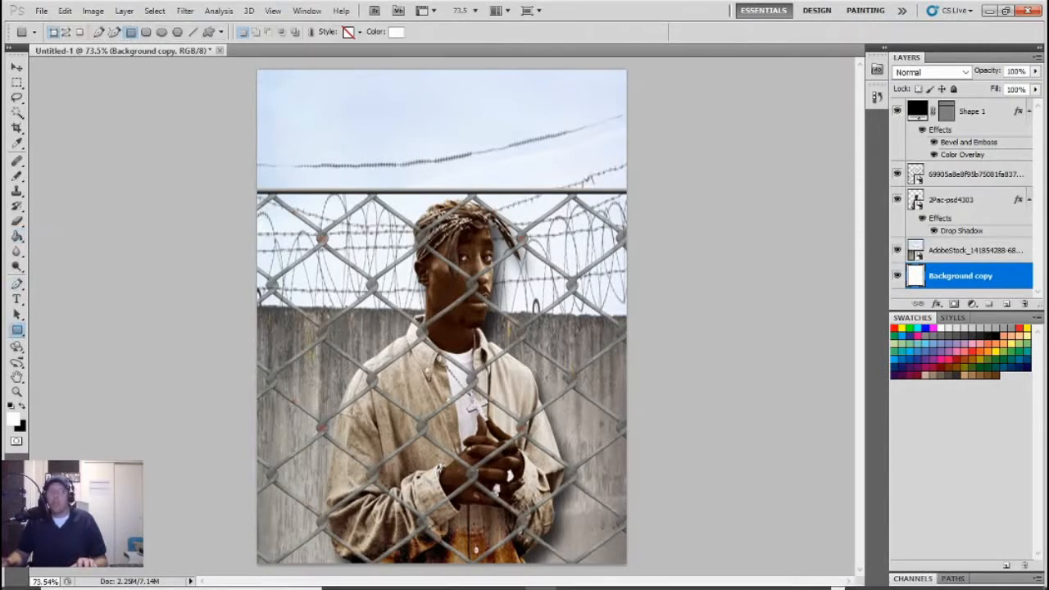
{"action": "mouse_move", "coordinate": [614, 584]}
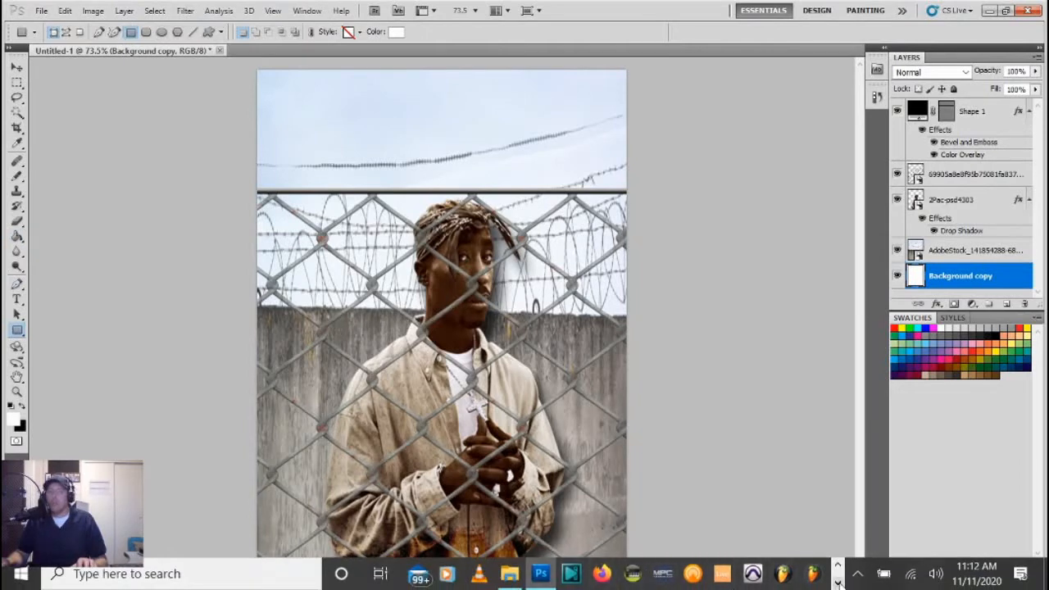
{"action": "left_click", "coordinate": [540, 573]}
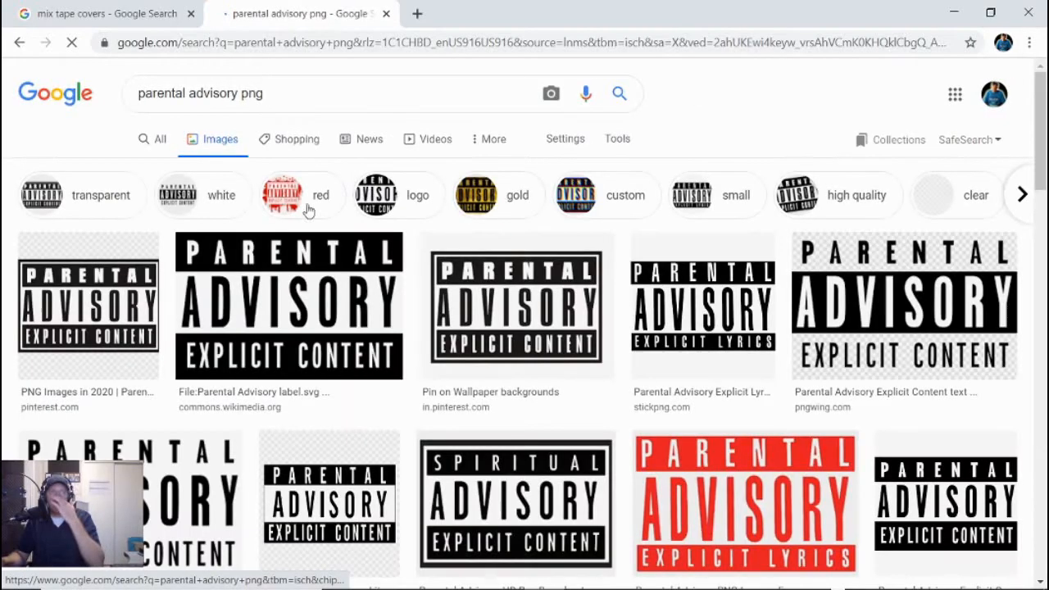
{"action": "left_click", "coordinate": [84, 191]}
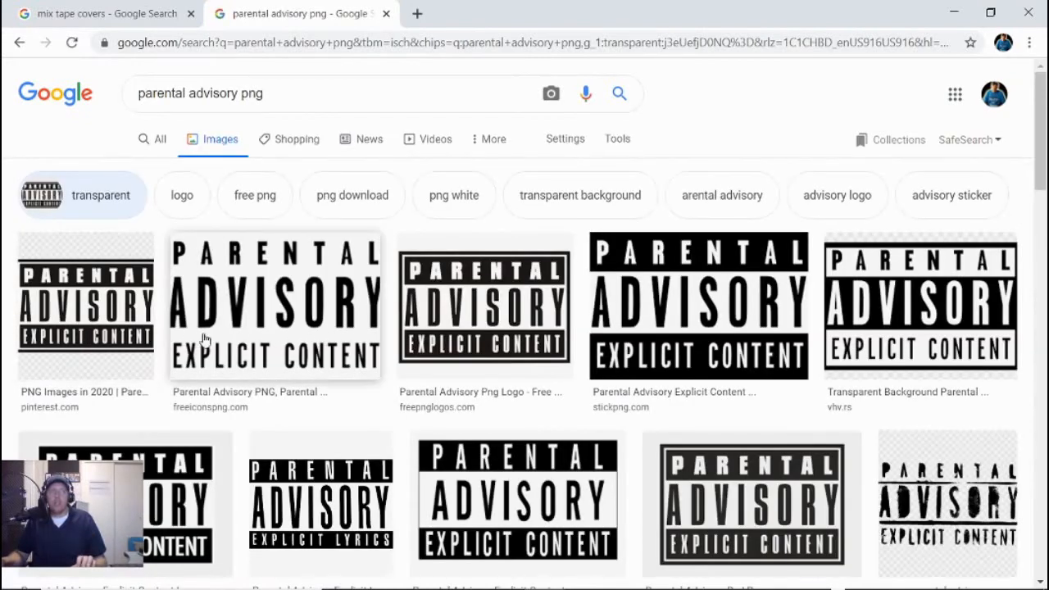
{"action": "left_click", "coordinate": [436, 346]}
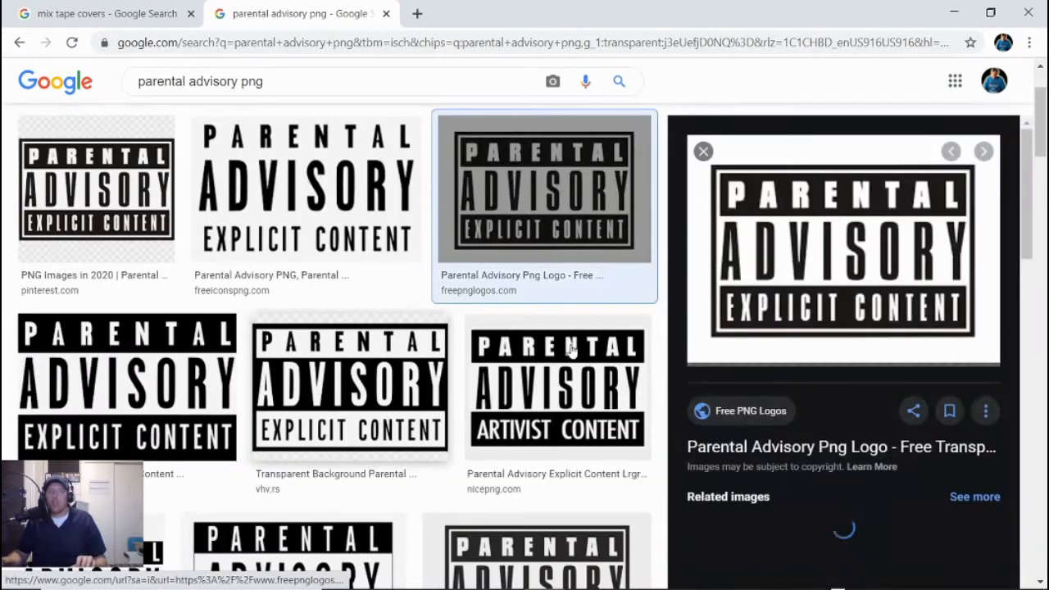
{"action": "right_click", "coordinate": [808, 276]}
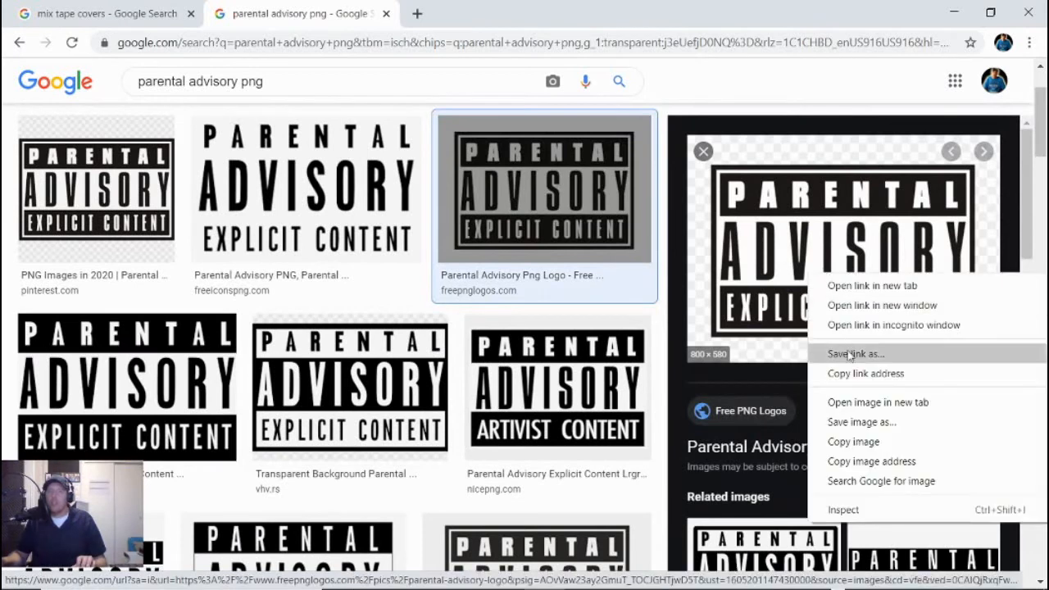
{"action": "left_click", "coordinate": [837, 423]}
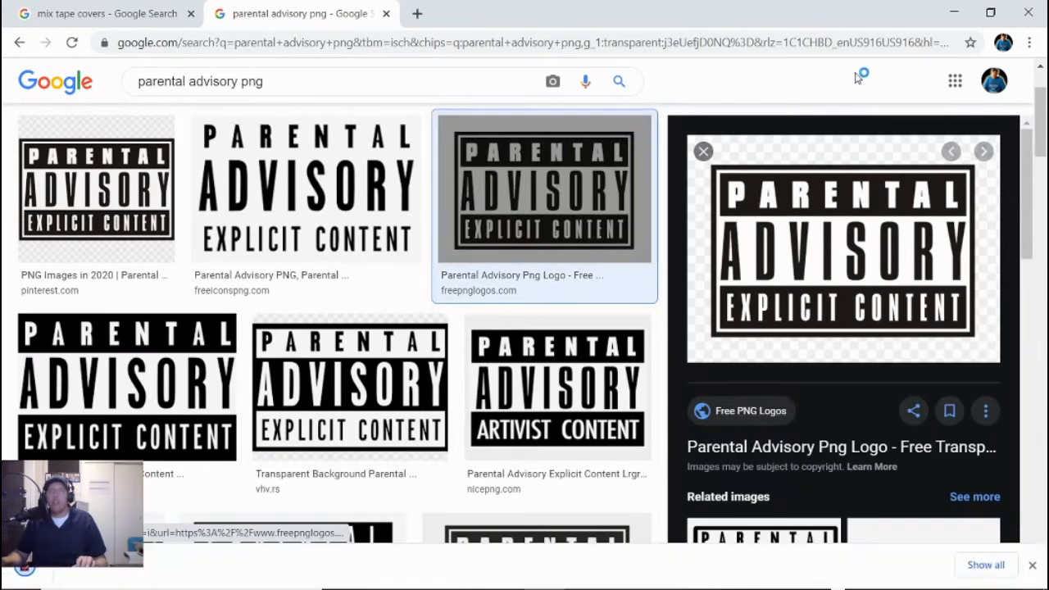
{"action": "left_click", "coordinate": [952, 13]}
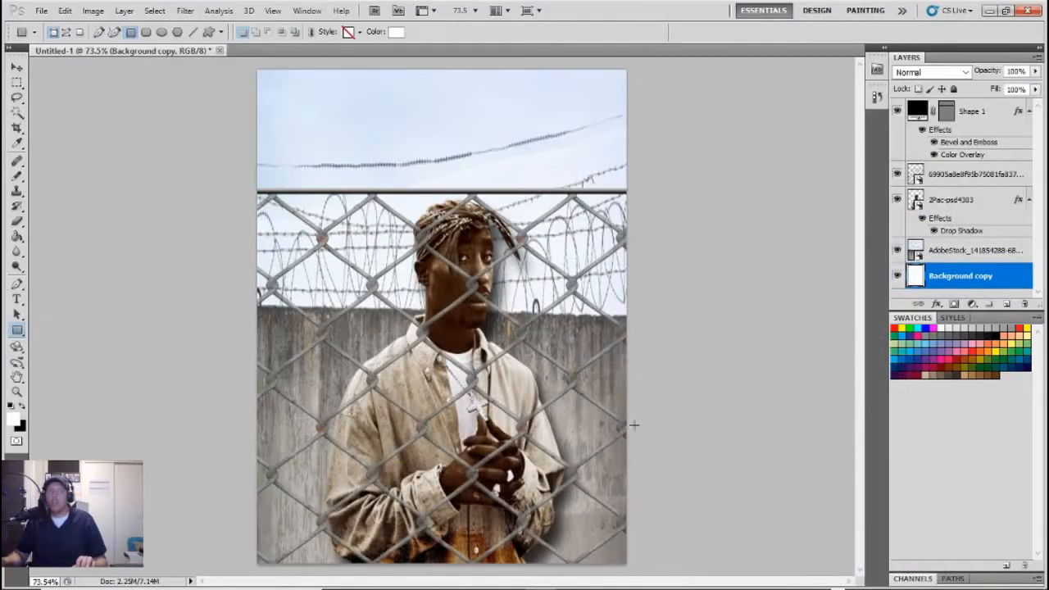
Find parental-advisory-2-800x550 in File Explorer's PNG FILES NO BACKGROUND folder and bring it into the Photoshop document
{"action": "left_click", "coordinate": [509, 578]}
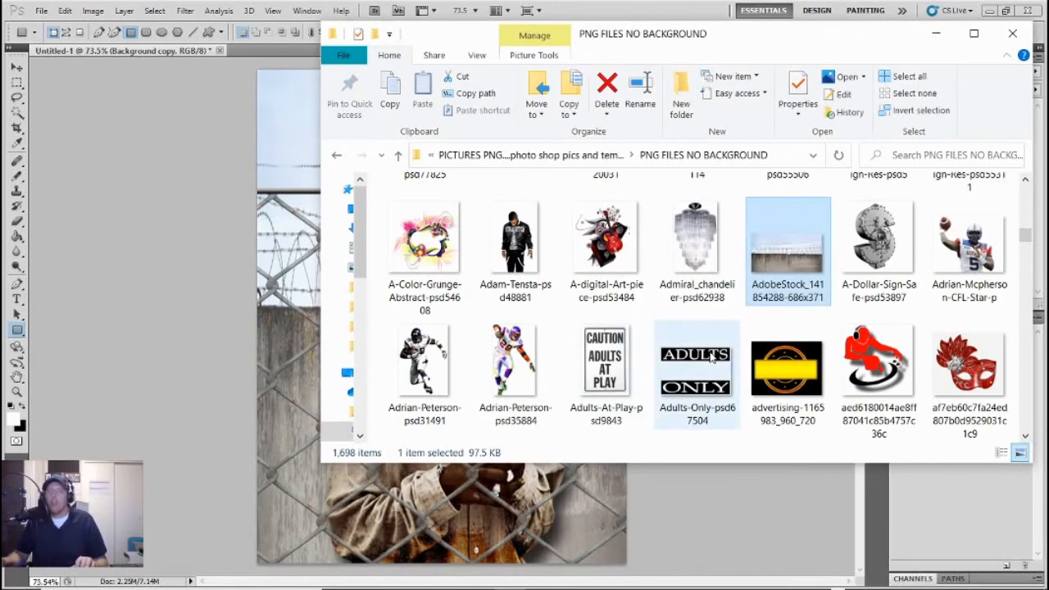
{"action": "scroll", "coordinate": [711, 354], "scroll_direction": "down", "scroll_amount": 3}
{"action": "left_click_drag", "start_coordinate": [1025, 240], "coordinate": [1024, 436]}
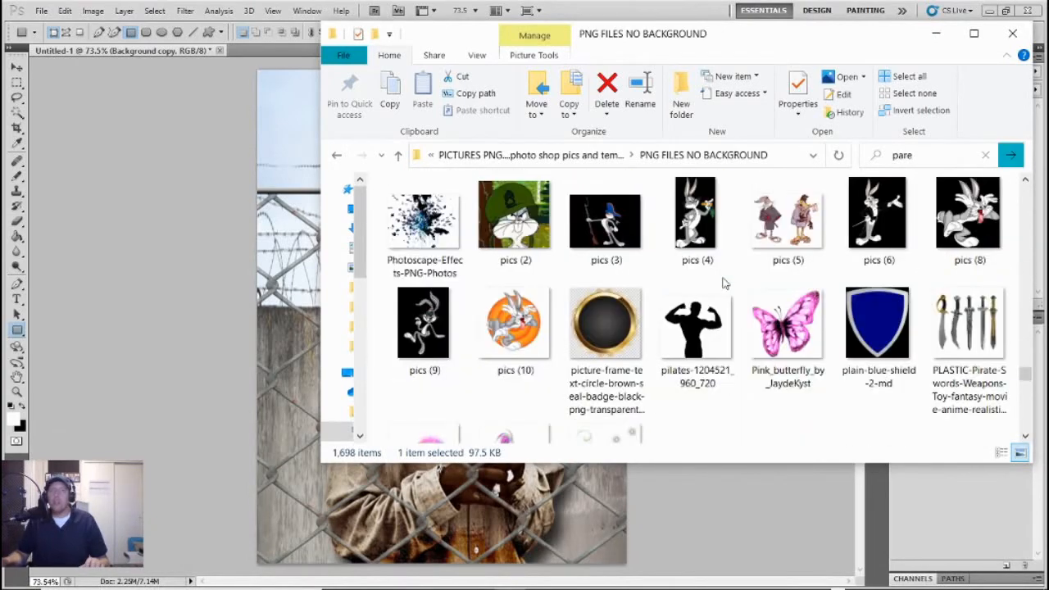
{"action": "scroll", "coordinate": [726, 284], "scroll_direction": "up", "scroll_amount": 2}
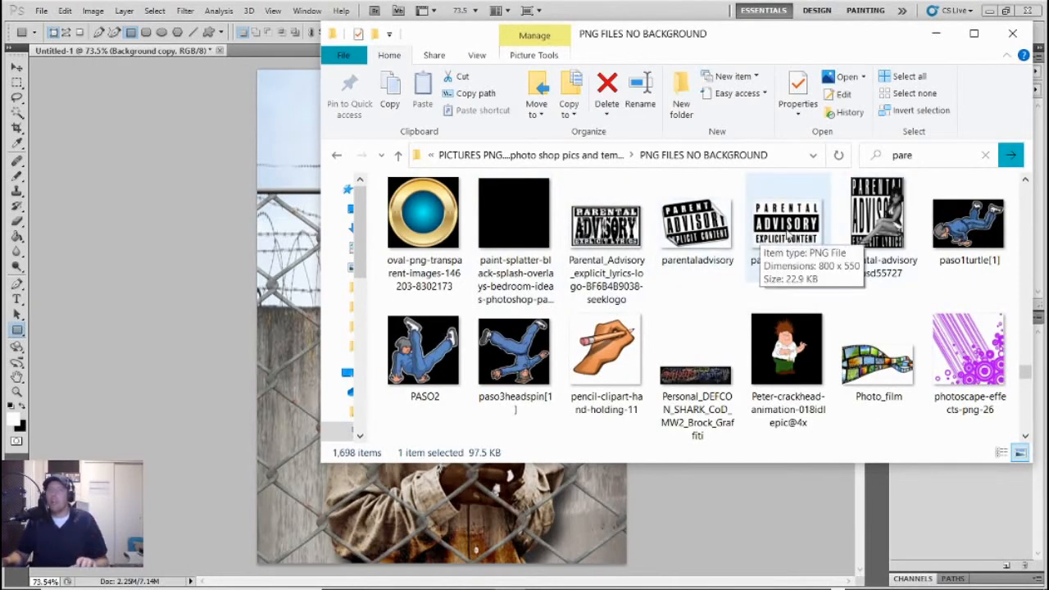
{"action": "left_click_drag", "start_coordinate": [786, 234], "coordinate": [311, 509]}
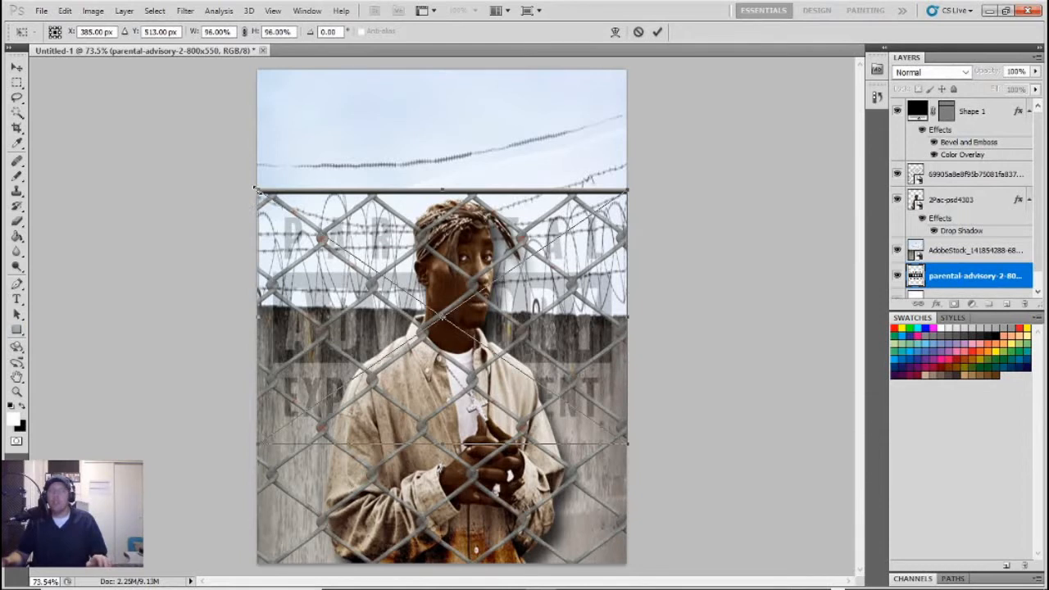
Shrink the parental advisory label proportionally to about 31.55%, keeping its lower-right corner fixed, and place it
{"action": "left_click_drag", "start_coordinate": [256, 188], "coordinate": [473, 406]}
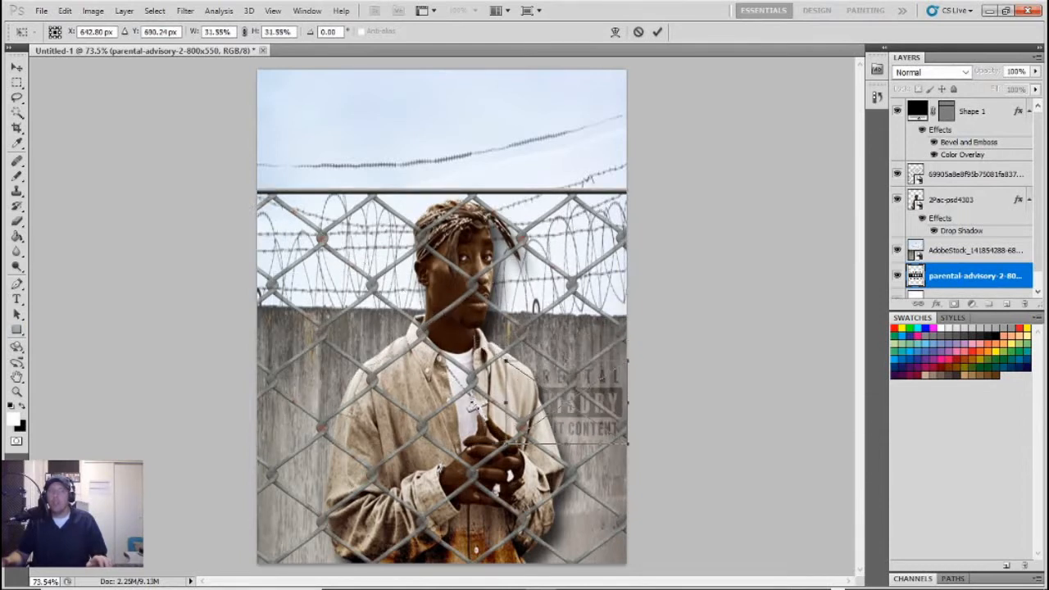
{"action": "left_click", "coordinate": [16, 82]}
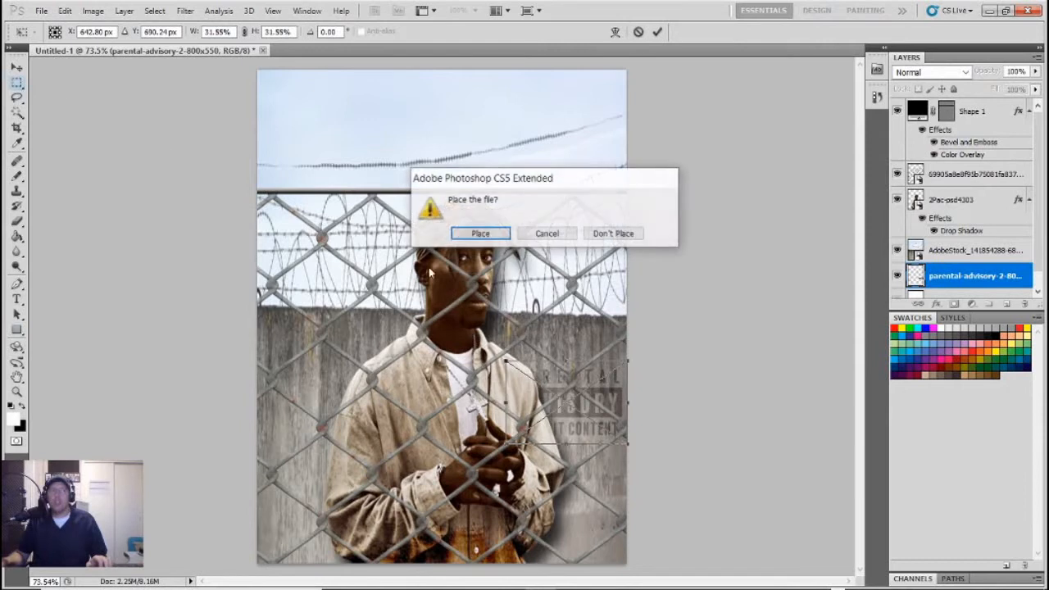
{"action": "left_click", "coordinate": [479, 235]}
Move the parental advisory layer above Shape 1 and position the label in the cover's lower-right corner
{"action": "left_click_drag", "start_coordinate": [956, 278], "coordinate": [965, 107]}
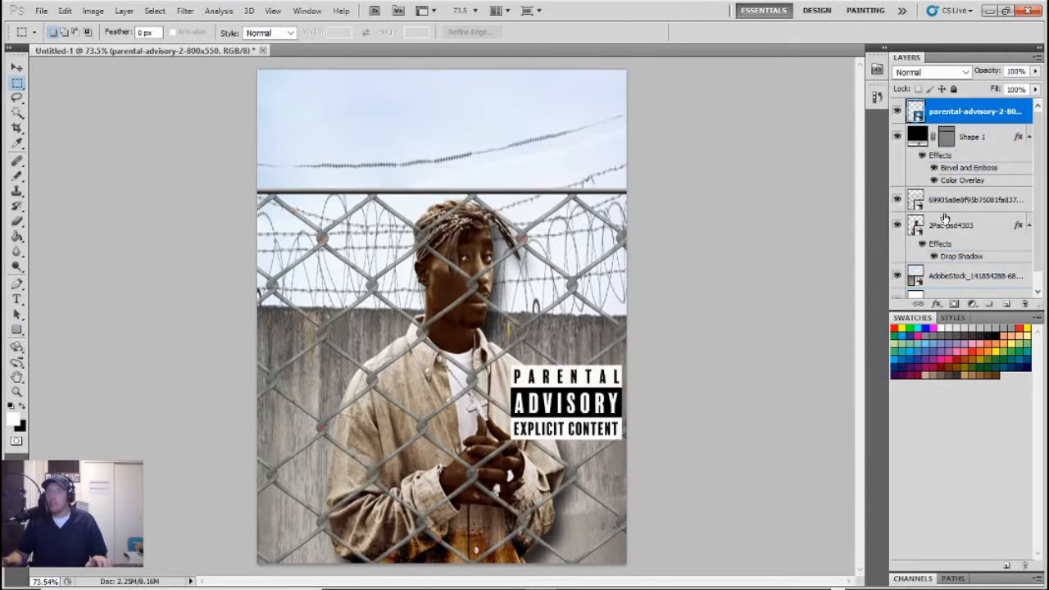
{"action": "left_click", "coordinate": [17, 67]}
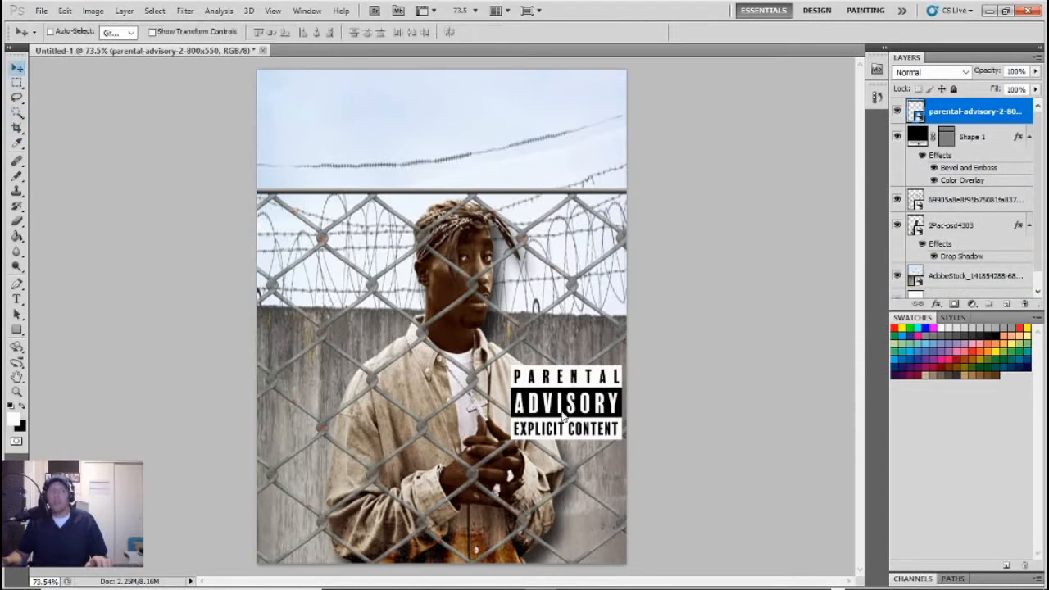
{"action": "left_click_drag", "start_coordinate": [565, 410], "coordinate": [562, 513]}
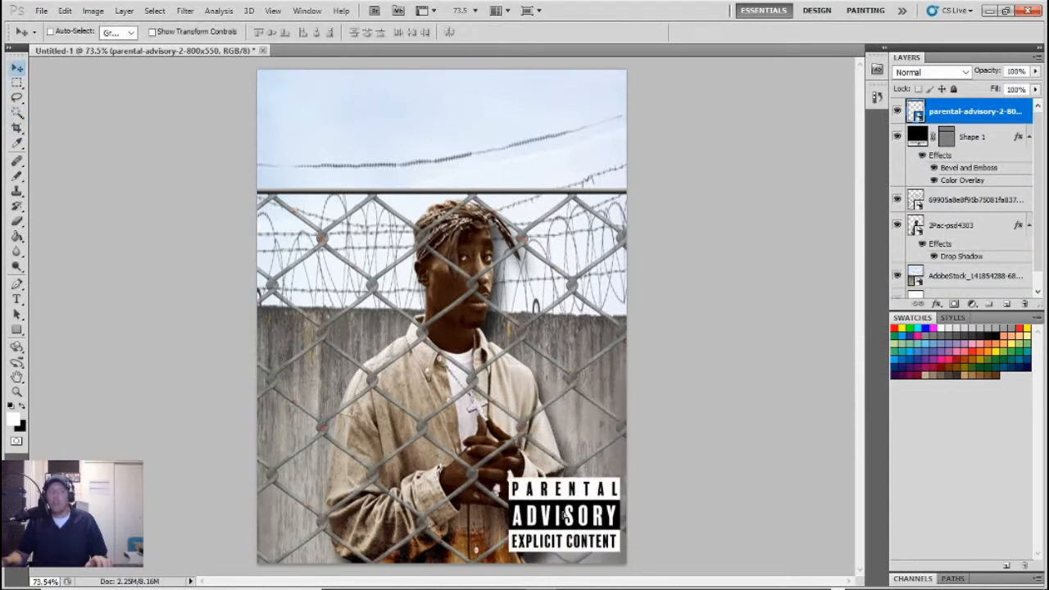
Shrink the parental advisory label proportionally to about 25.47%, keeping it in the cover's lower-right corner, and apply the transform
{"action": "left_click", "coordinate": [17, 83]}
{"action": "right_click", "coordinate": [533, 501]}
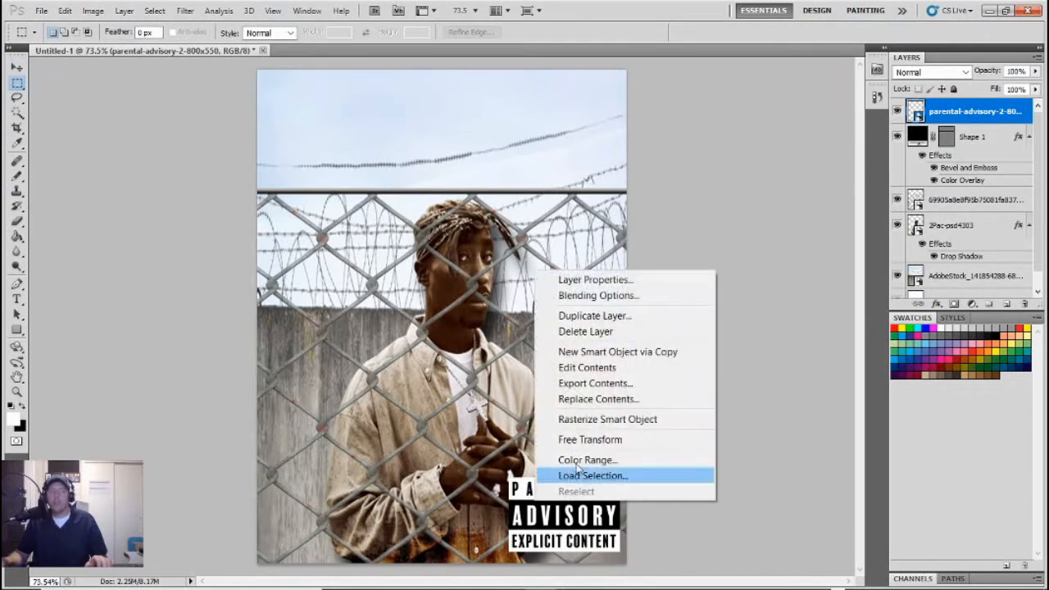
{"action": "left_click", "coordinate": [574, 441]}
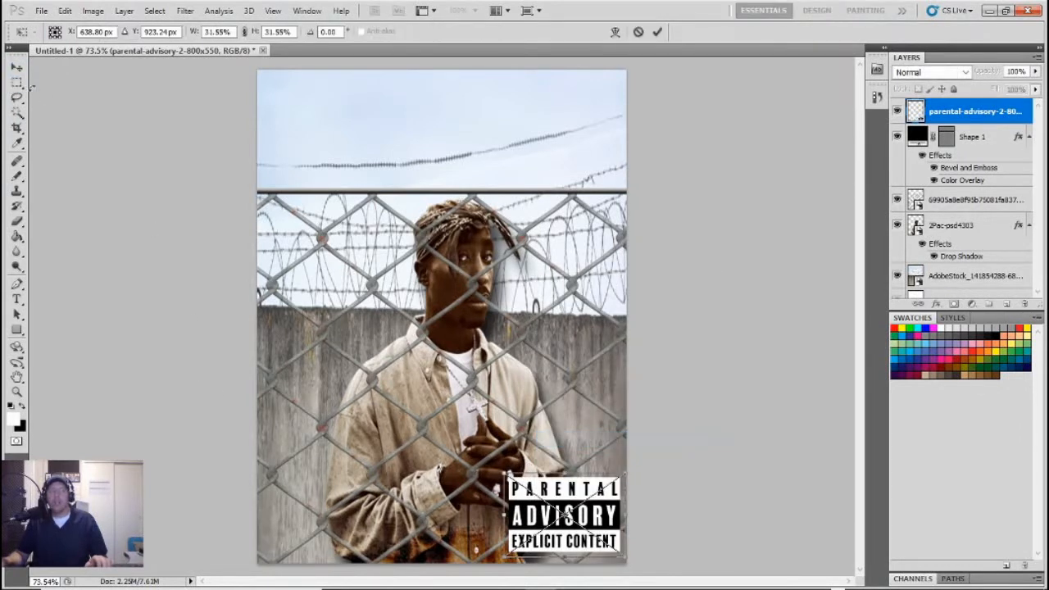
{"action": "left_click", "coordinate": [17, 66]}
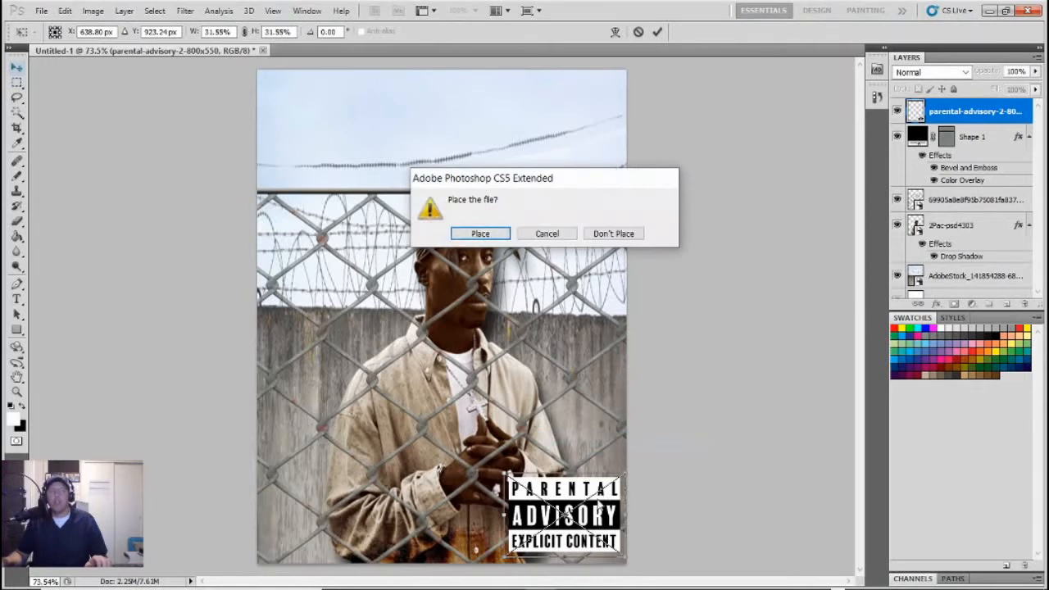
{"action": "left_click", "coordinate": [549, 233]}
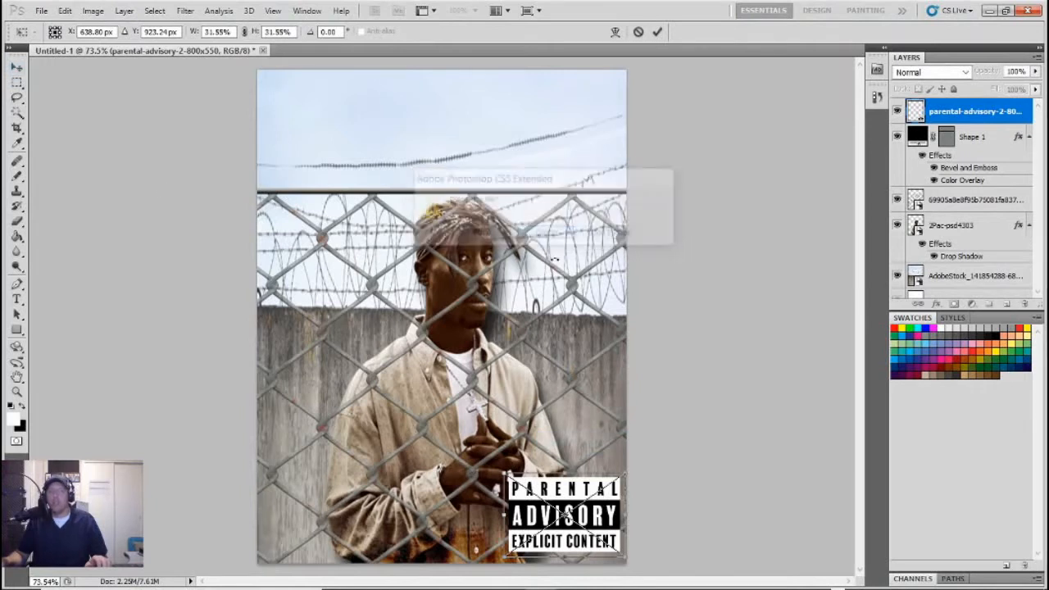
{"action": "left_click_drag", "start_coordinate": [500, 472], "coordinate": [525, 491]}
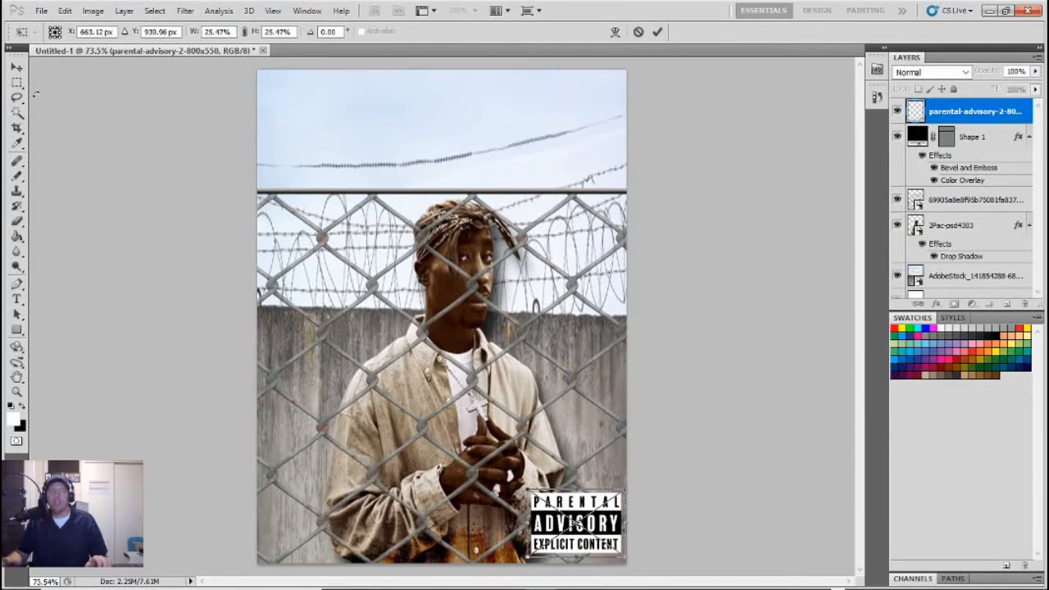
{"action": "left_click", "coordinate": [16, 82]}
{"action": "left_click", "coordinate": [475, 234]}
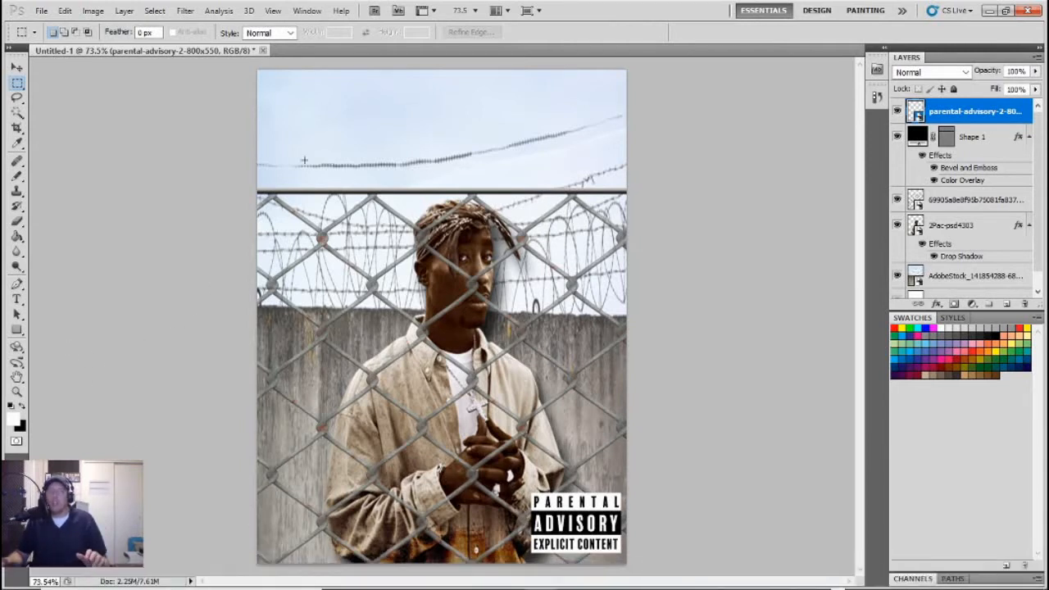
Draw a text box across the cover's upper part, enter the title "In my defence" and set its size to 72 pt
{"action": "left_click", "coordinate": [18, 299]}
{"action": "left_click", "coordinate": [17, 300]}
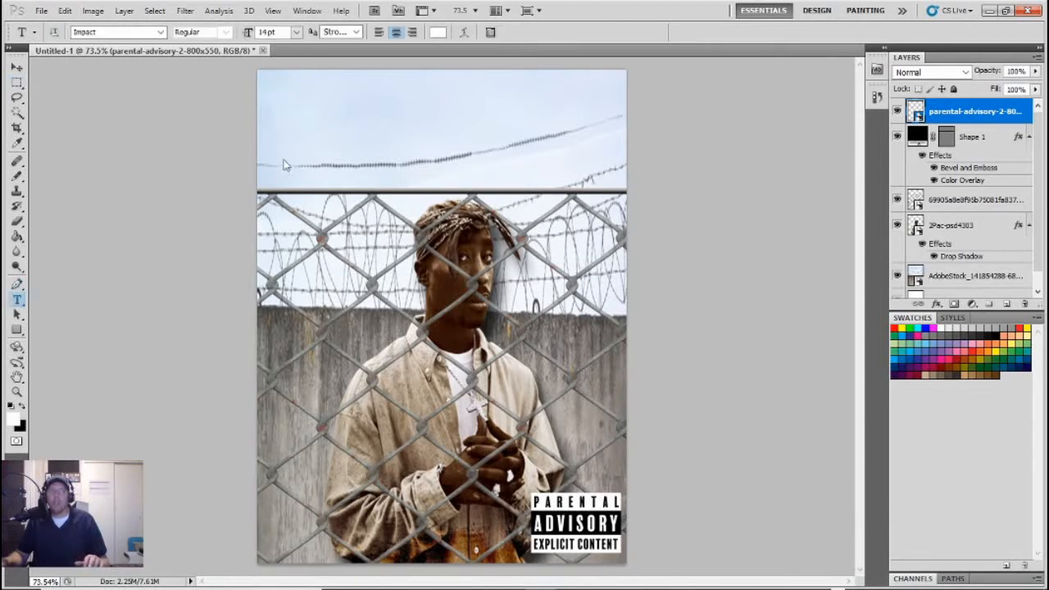
{"action": "left_click_drag", "start_coordinate": [270, 85], "coordinate": [611, 301]}
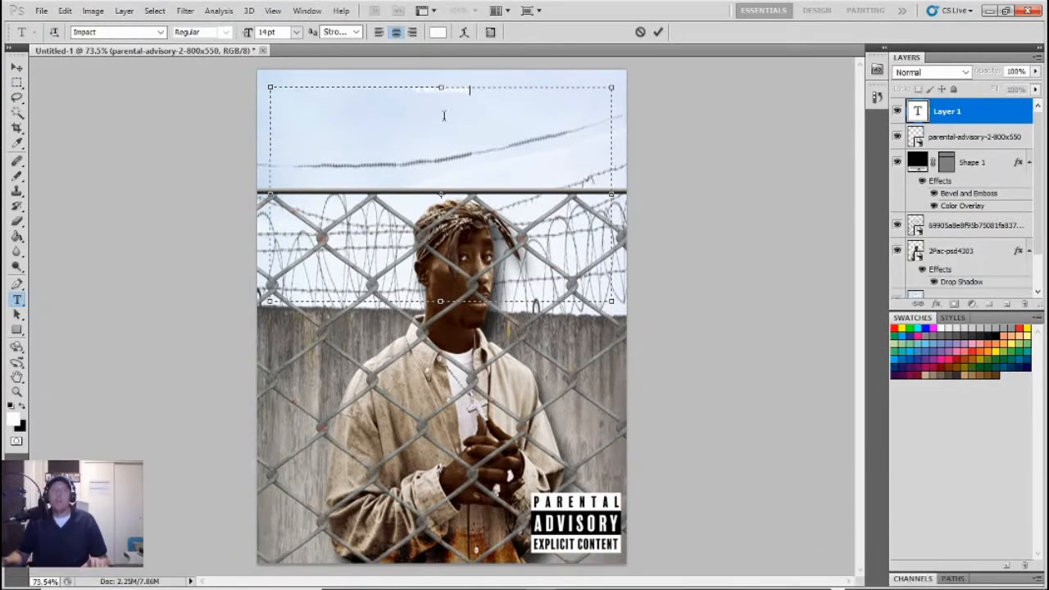
{"action": "left_click_drag", "start_coordinate": [511, 88], "coordinate": [370, 96]}
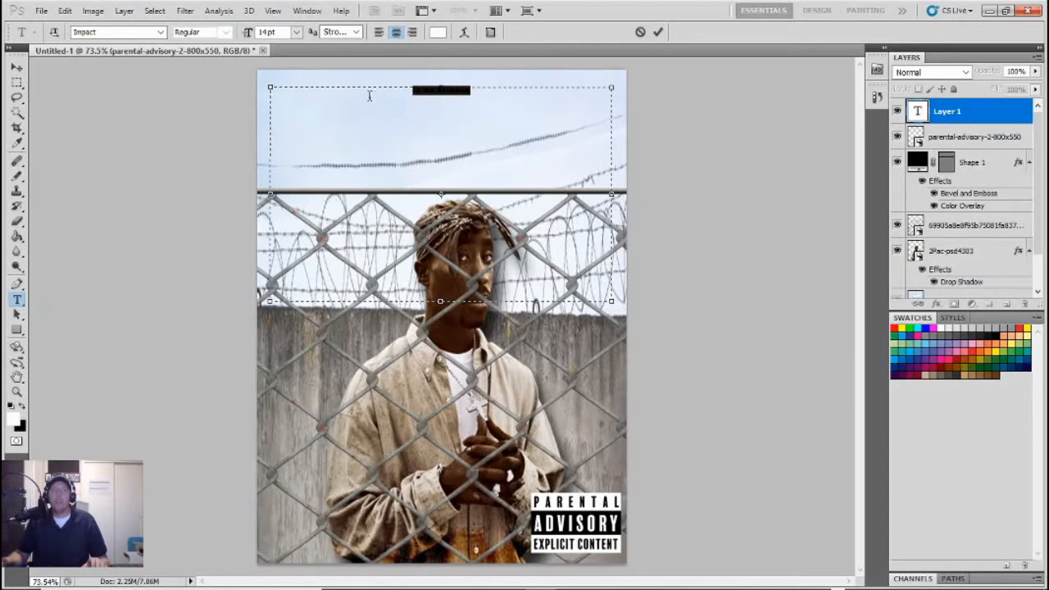
{"action": "left_click", "coordinate": [295, 32]}
{"action": "left_click", "coordinate": [297, 272]}
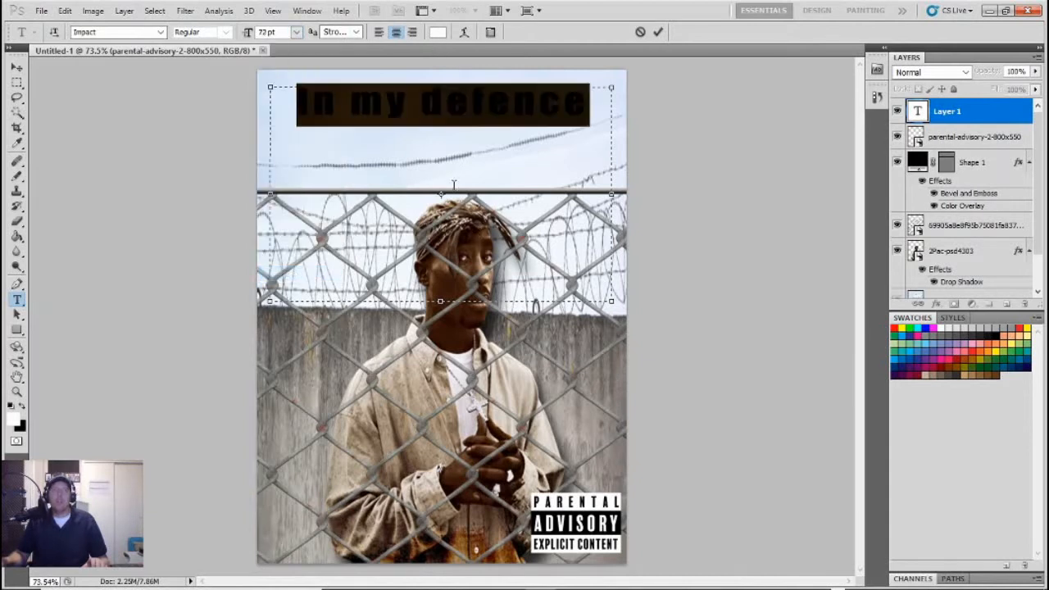
Replace the title with "IN MY DEFENCE" in capitals and stretch the text box to the cover's top and side edges
{"action": "left_click", "coordinate": [426, 102]}
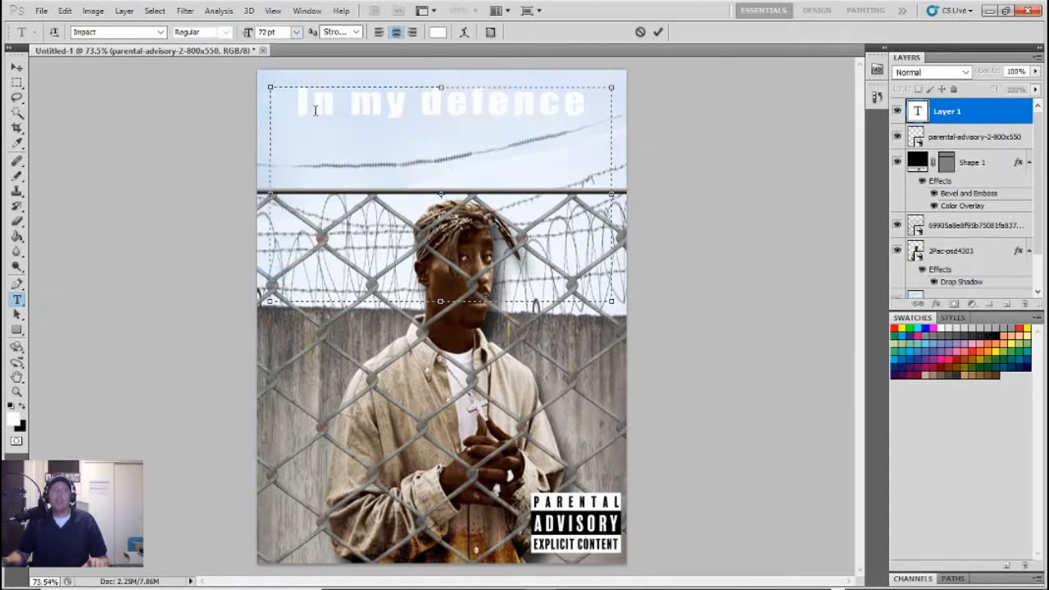
{"action": "left_click", "coordinate": [379, 104]}
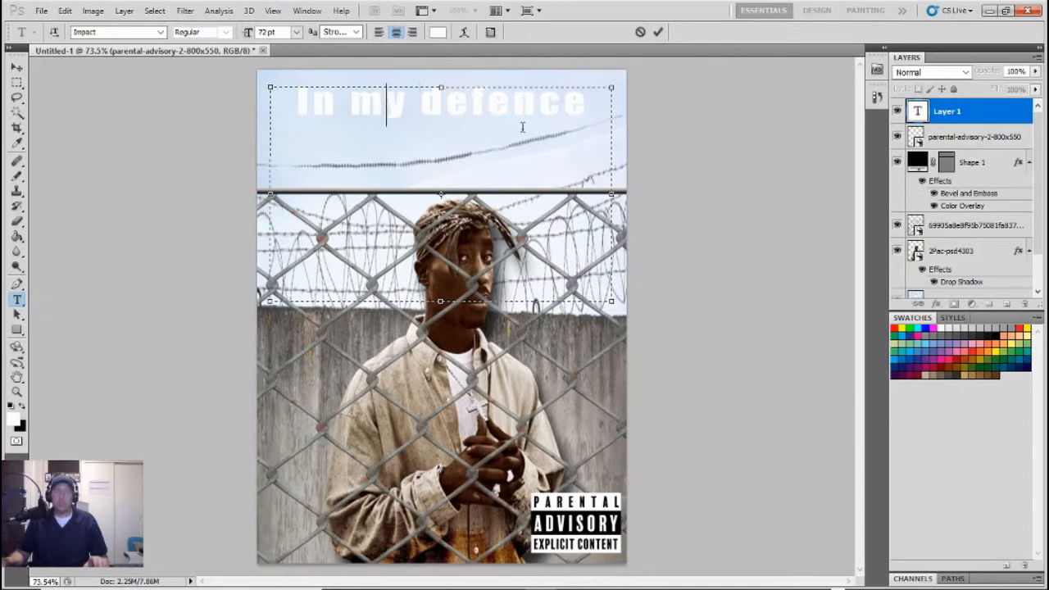
{"action": "left_click", "coordinate": [597, 105]}
{"action": "key", "text": "shift+Left"}
{"action": "key", "text": "ctrl+a"}
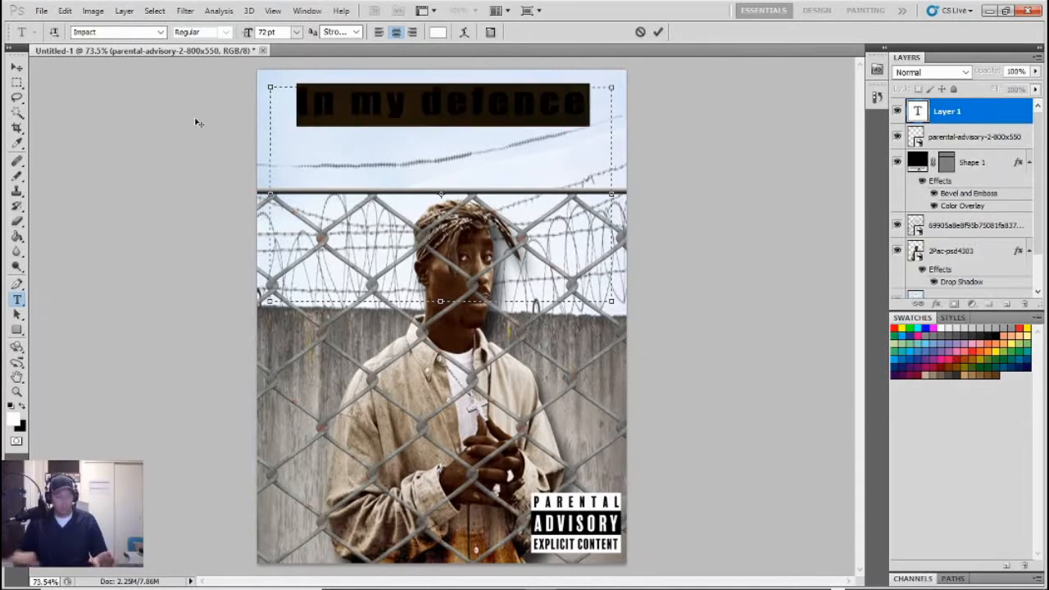
{"action": "key", "text": "BackSpace"}
{"action": "type", "text": "IN MY "}
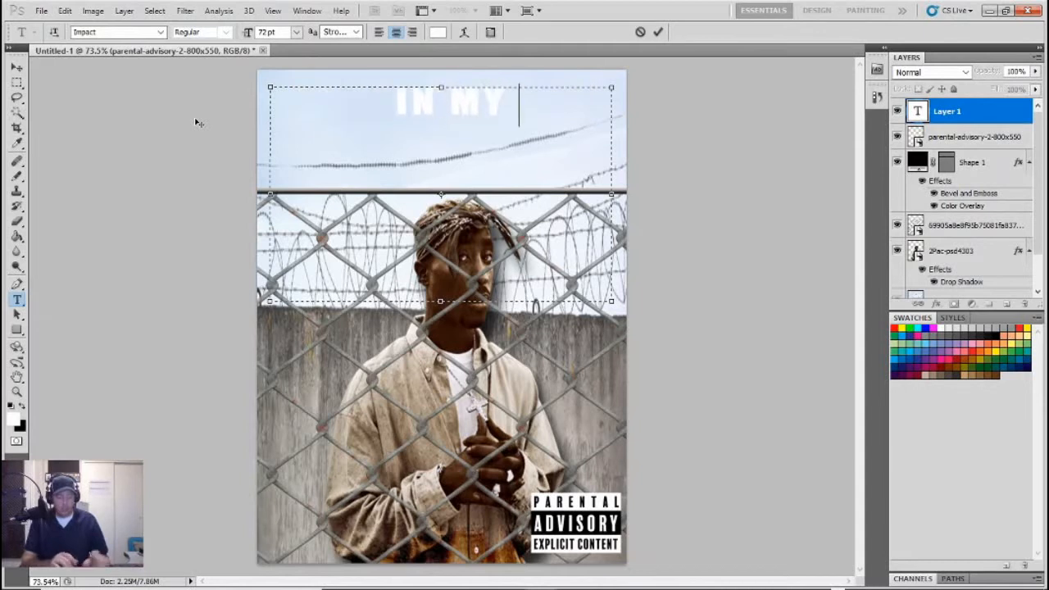
{"action": "type", "text": "DEFENCE"}
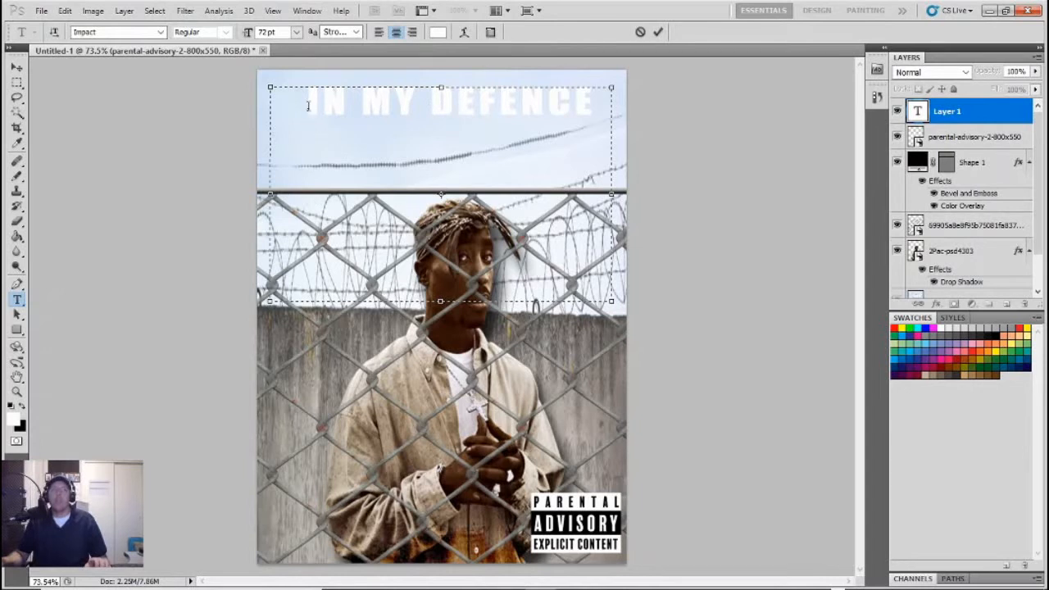
{"action": "left_click_drag", "start_coordinate": [263, 79], "coordinate": [255, 66]}
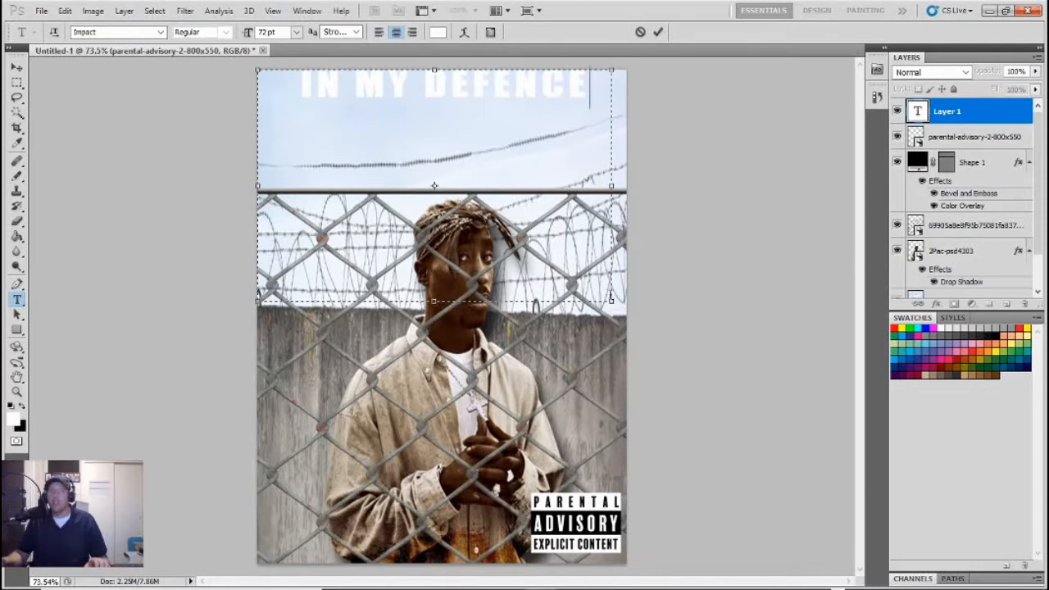
{"action": "left_click_drag", "start_coordinate": [610, 303], "coordinate": [626, 301]}
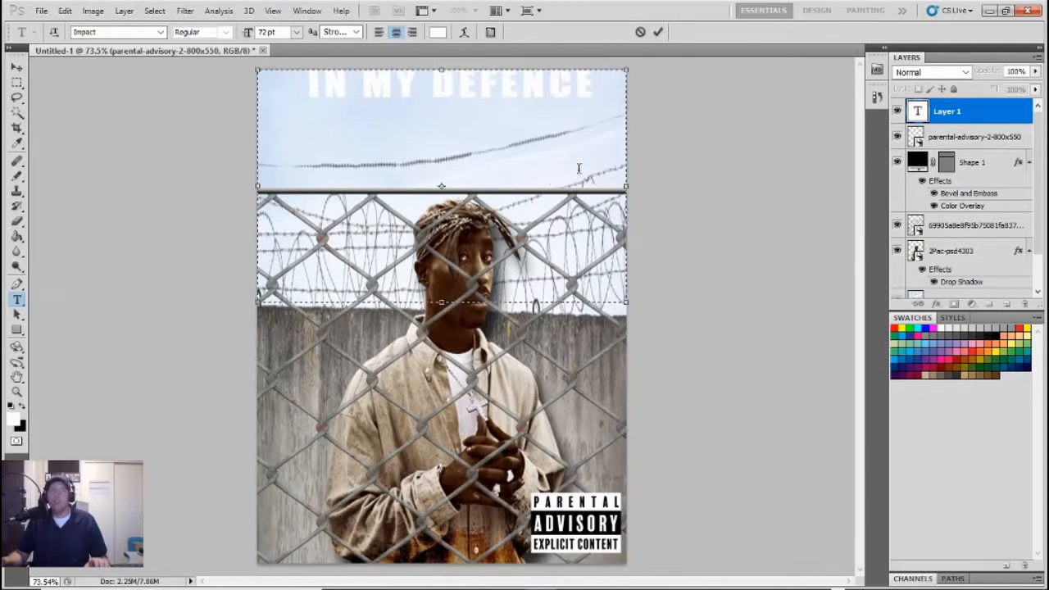
Try the Mesquite Std font on the whole title, and return it to Impact
{"action": "left_click_drag", "start_coordinate": [598, 83], "coordinate": [291, 80]}
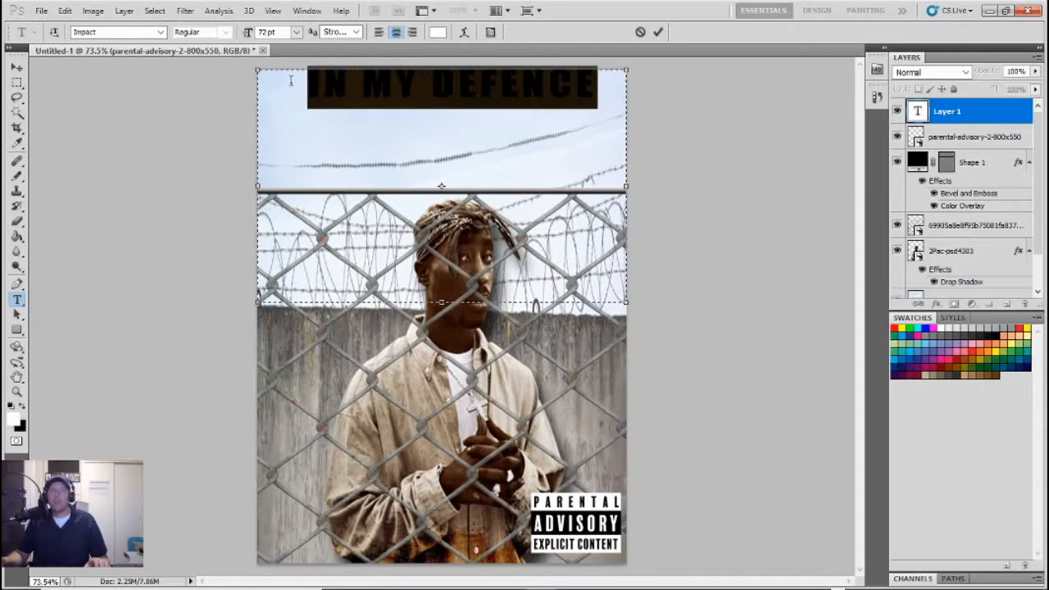
{"action": "left_click", "coordinate": [160, 33]}
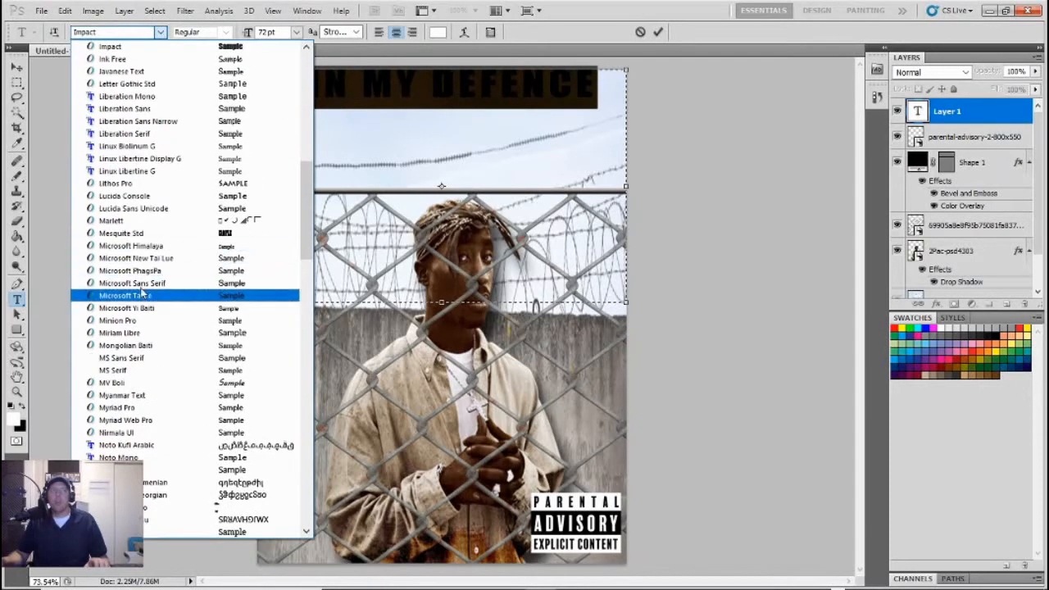
{"action": "left_click", "coordinate": [199, 233]}
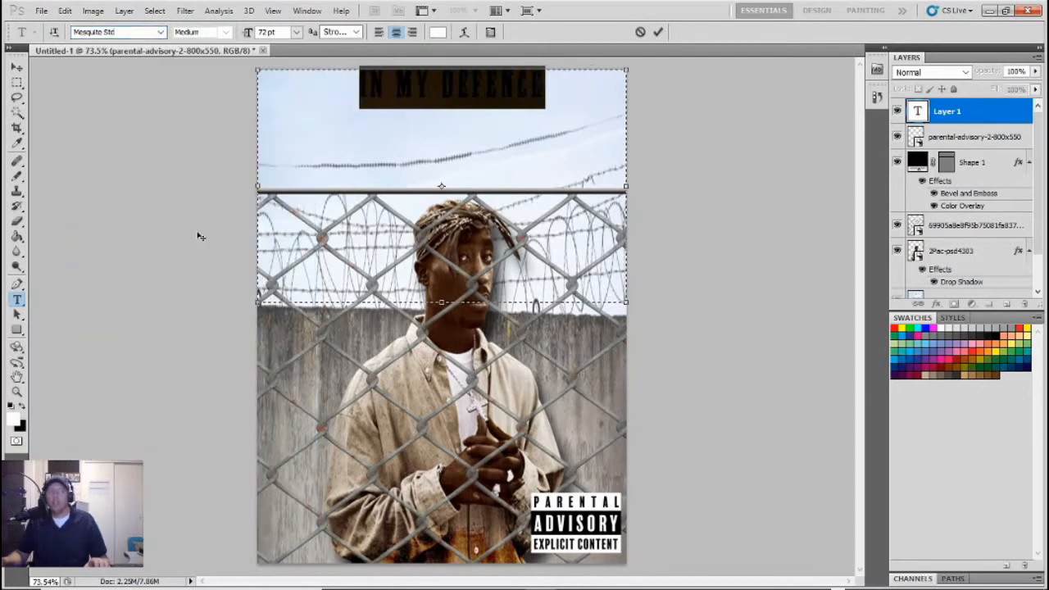
{"action": "left_click", "coordinate": [160, 32]}
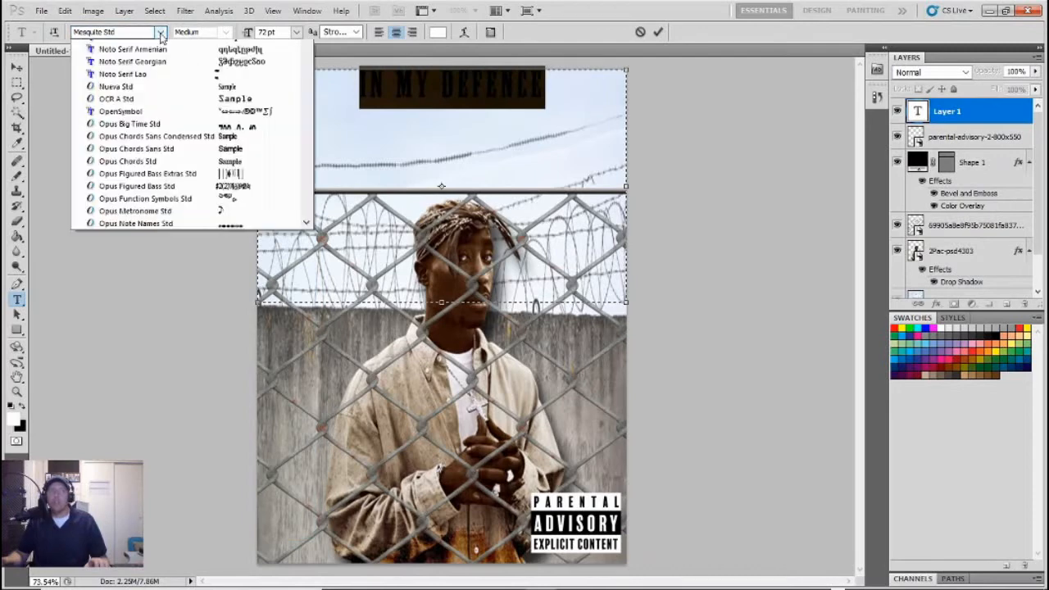
{"action": "scroll", "coordinate": [191, 258], "scroll_direction": "up", "scroll_amount": 20}
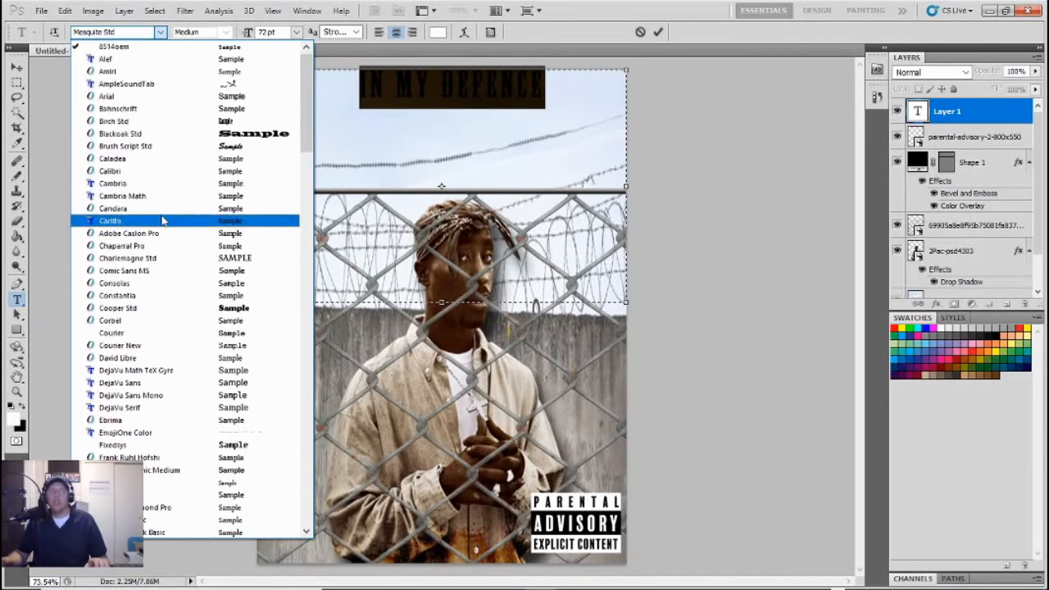
{"action": "scroll", "coordinate": [184, 271], "scroll_direction": "down", "scroll_amount": 3}
{"action": "scroll", "coordinate": [172, 283], "scroll_direction": "down", "scroll_amount": 2}
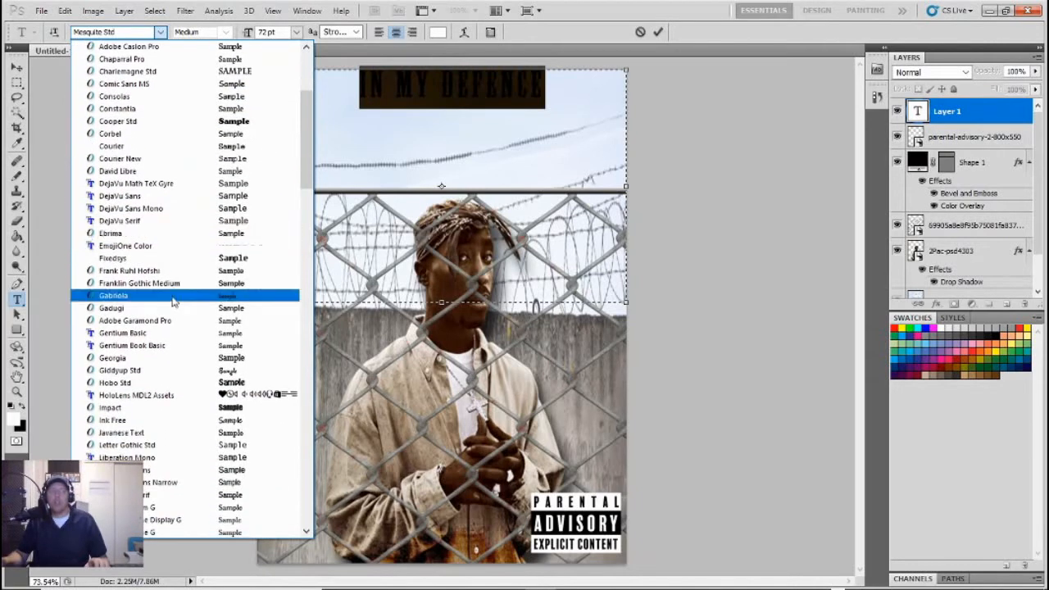
{"action": "left_click", "coordinate": [164, 414]}
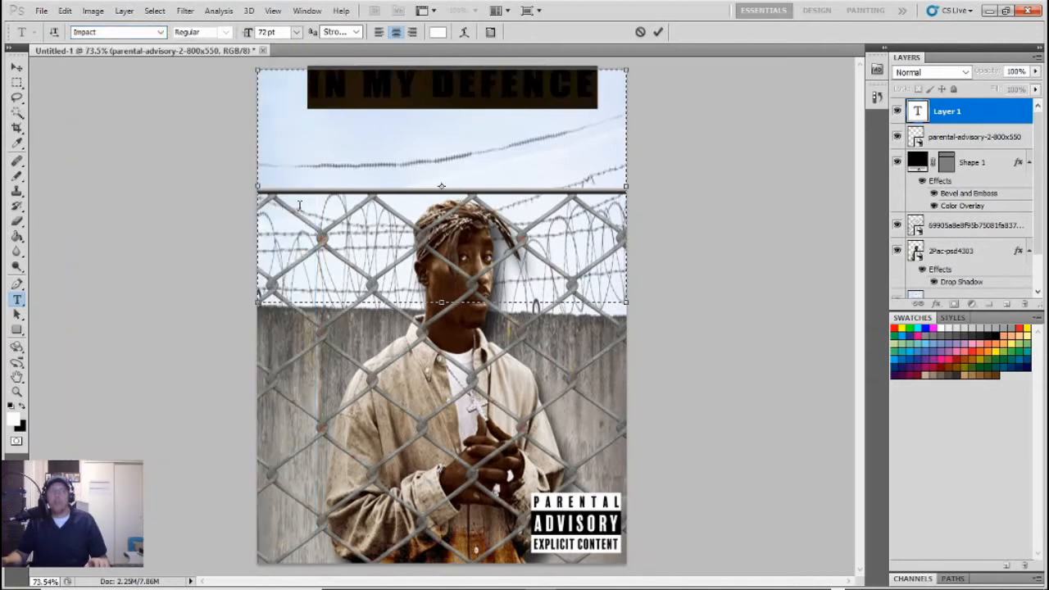
Break the title into two lines after "IN MY" and set the font size of all its text to 125 pt
{"action": "left_click", "coordinate": [266, 31]}
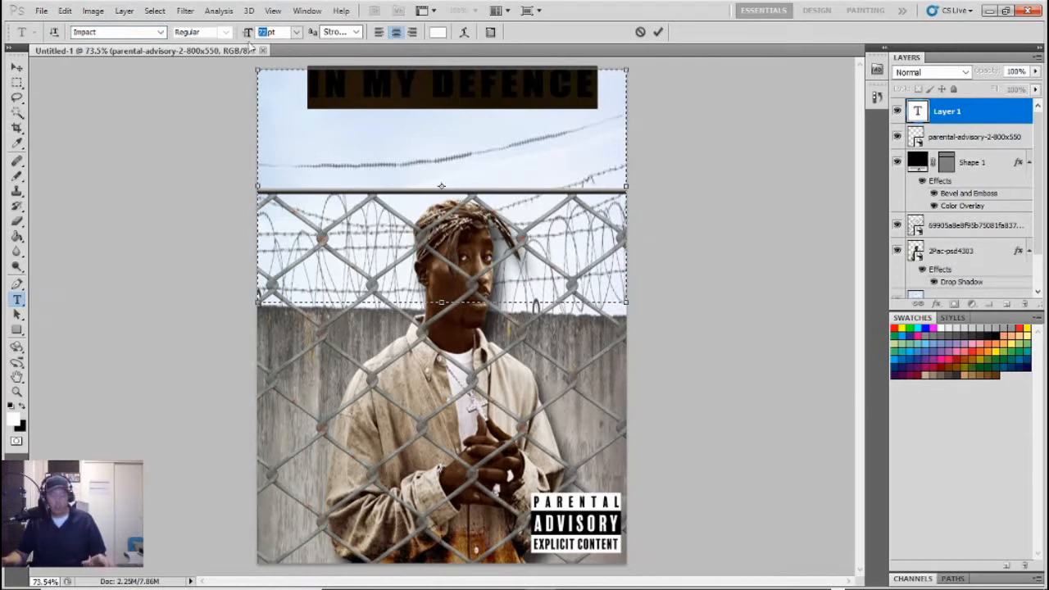
{"action": "left_click", "coordinate": [426, 80]}
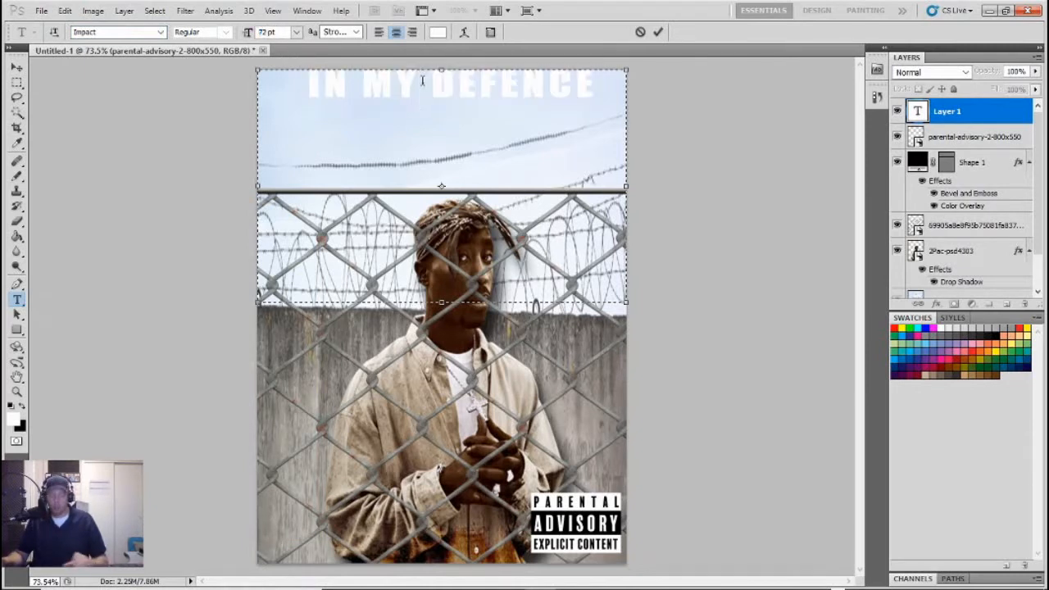
{"action": "key", "text": "Return"}
{"action": "key", "text": "ctrl+a"}
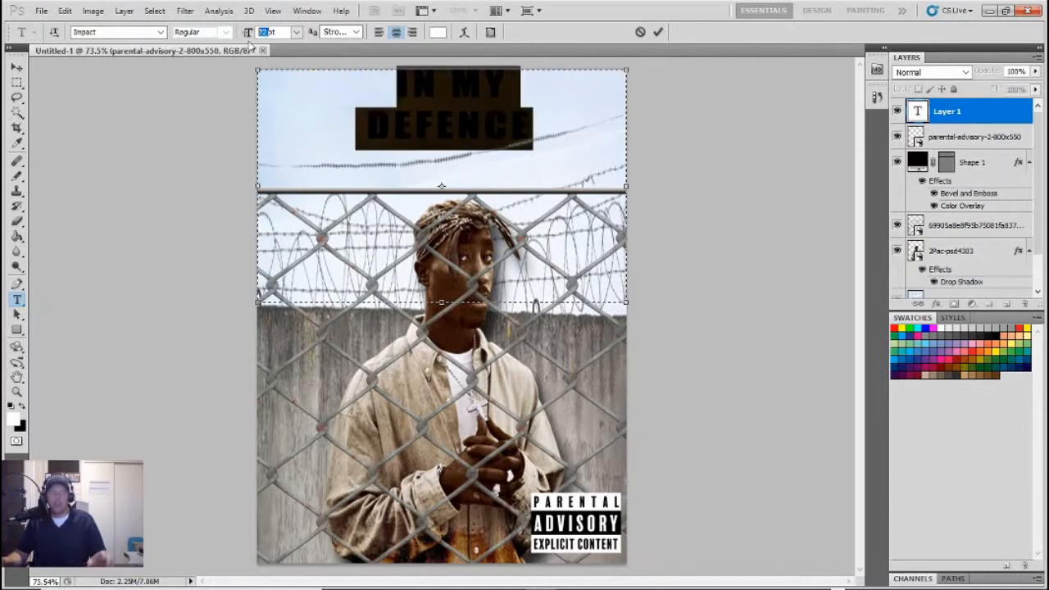
{"action": "type", "text": "100"}
{"action": "key", "text": "Return"}
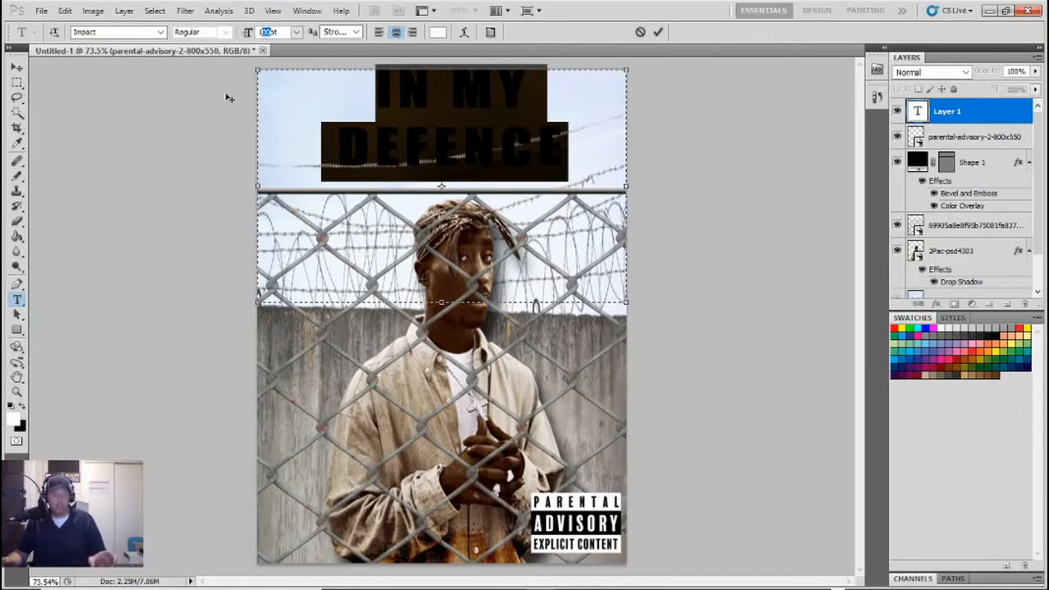
{"action": "type", "text": "125"}
{"action": "key", "text": "Return"}
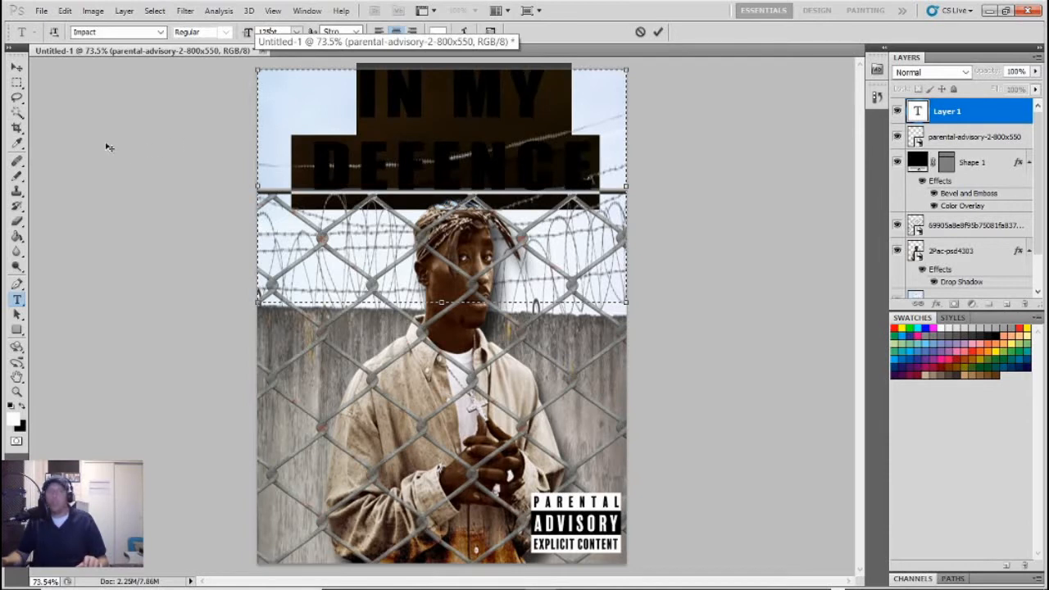
Commit the title text and move it slightly down from the cover's top edge
{"action": "left_click", "coordinate": [16, 83]}
{"action": "left_click", "coordinate": [17, 68]}
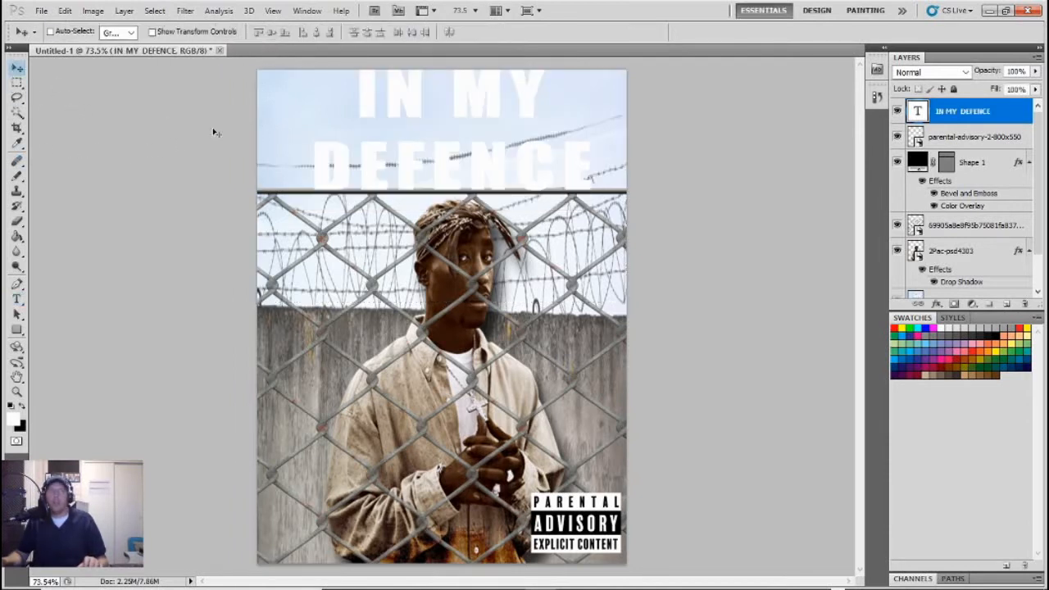
{"action": "mouse_move", "coordinate": [307, 139]}
{"action": "left_mouse_down"}
{"action": "mouse_move", "coordinate": [297, 143]}
{"action": "mouse_move", "coordinate": [304, 152]}
{"action": "left_mouse_up"}
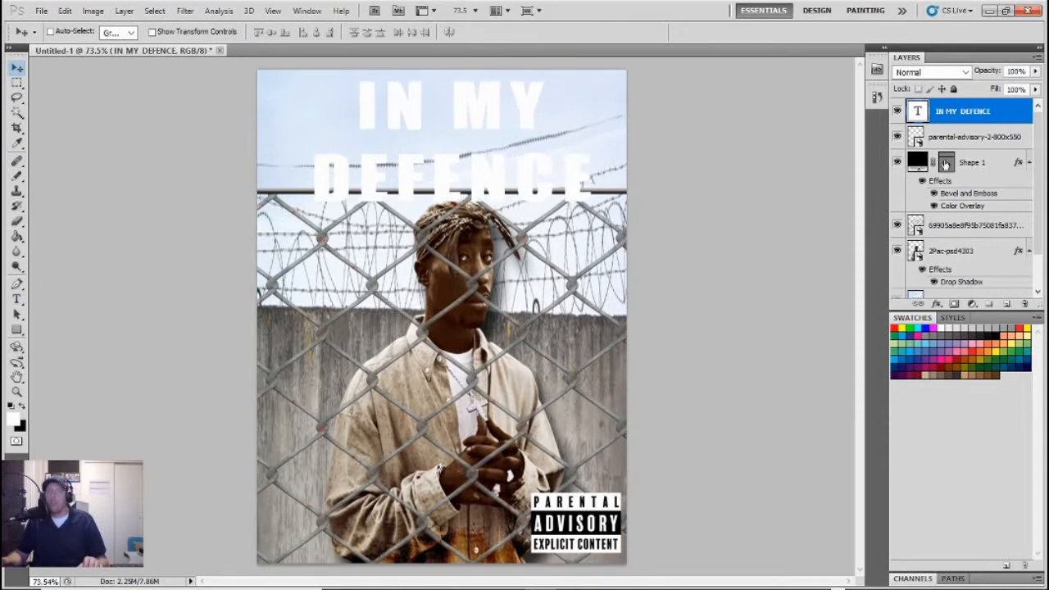
Add a drop shadow and a Bevel and Emboss effect with the Emboss style to the IN MY DEFENCE title layer
{"action": "right_click", "coordinate": [955, 117]}
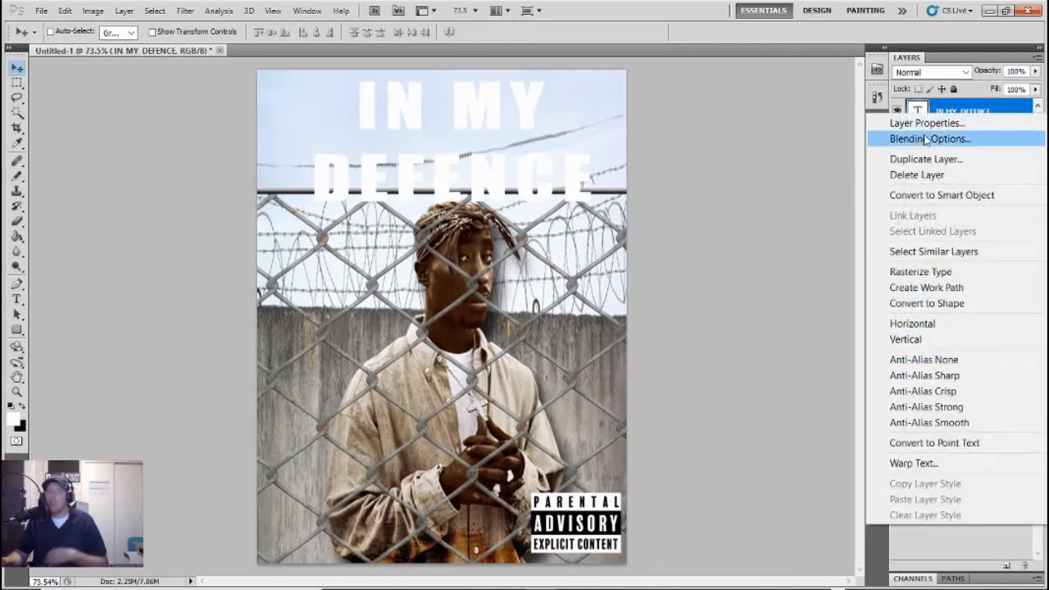
{"action": "left_click", "coordinate": [924, 139]}
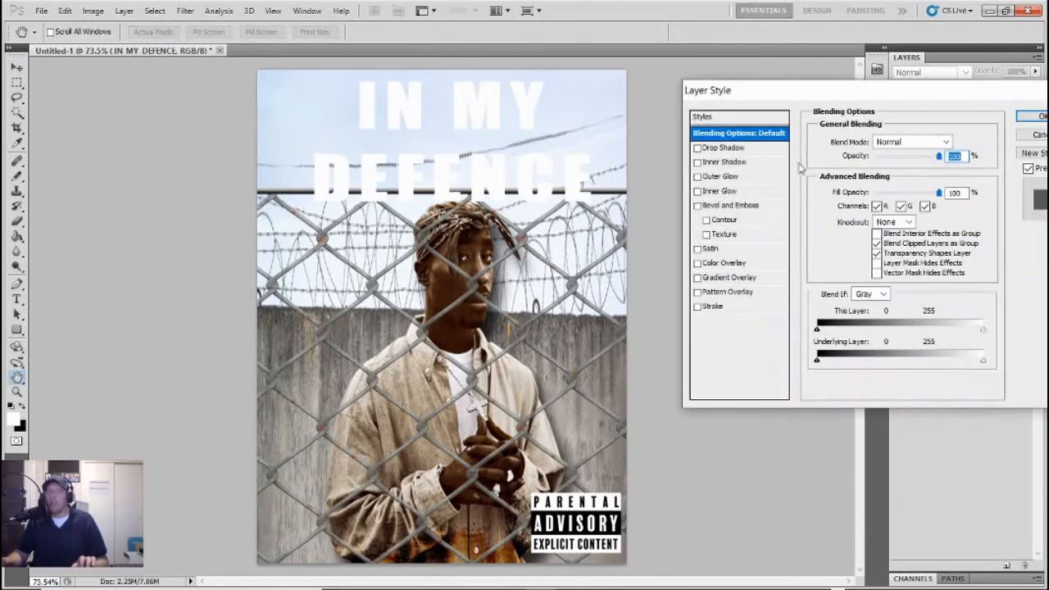
{"action": "left_click", "coordinate": [697, 148]}
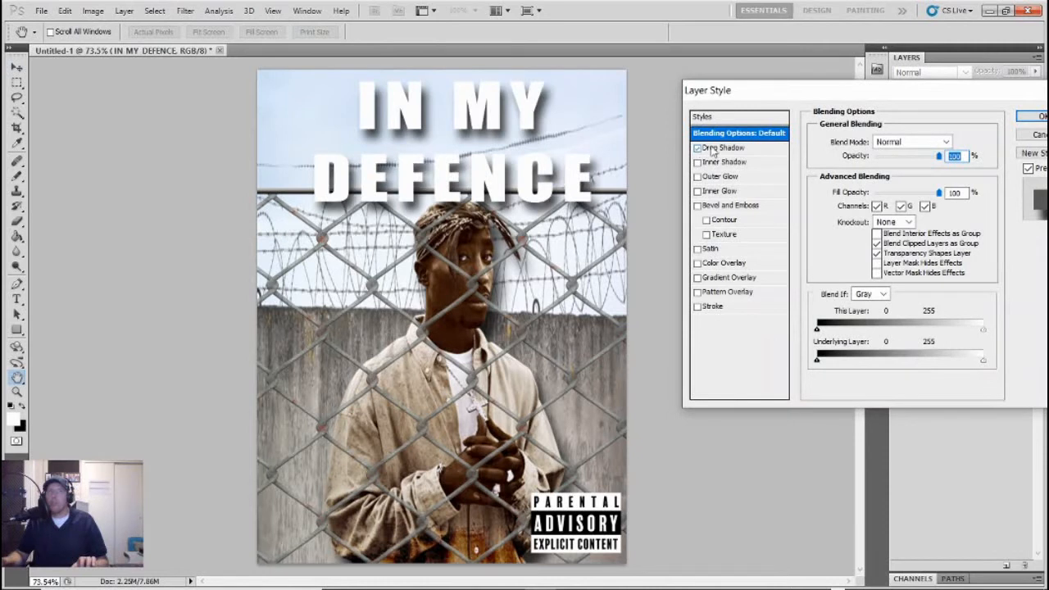
{"action": "left_click", "coordinate": [697, 205]}
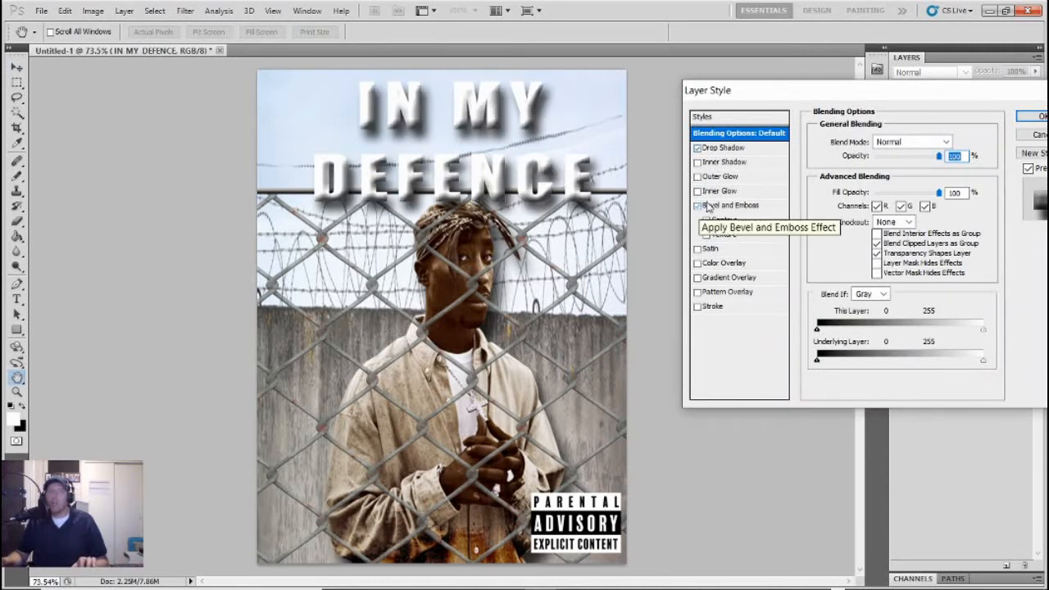
{"action": "left_click", "coordinate": [715, 206]}
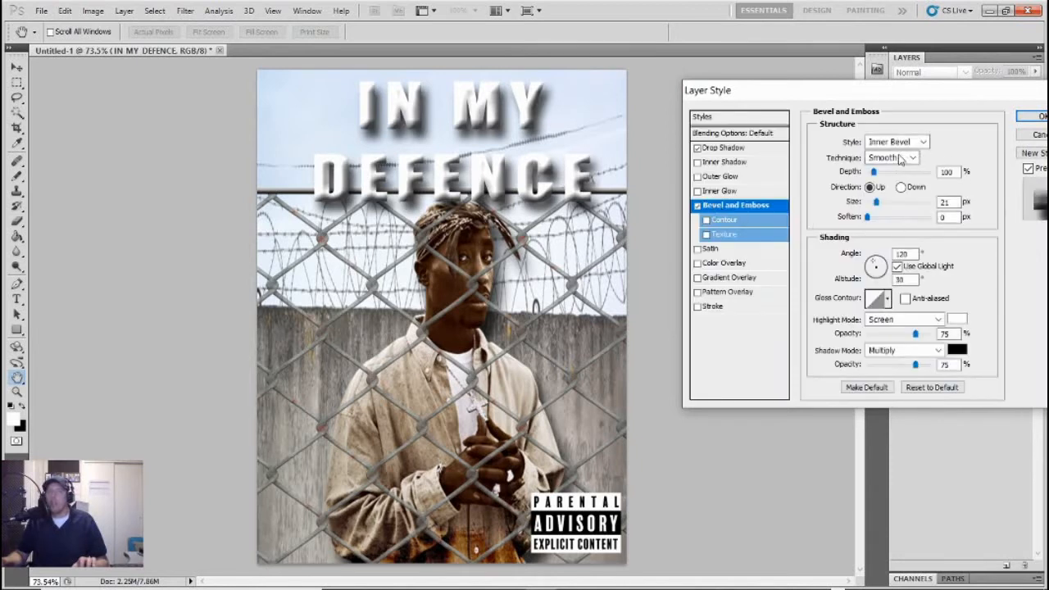
{"action": "left_click", "coordinate": [916, 145]}
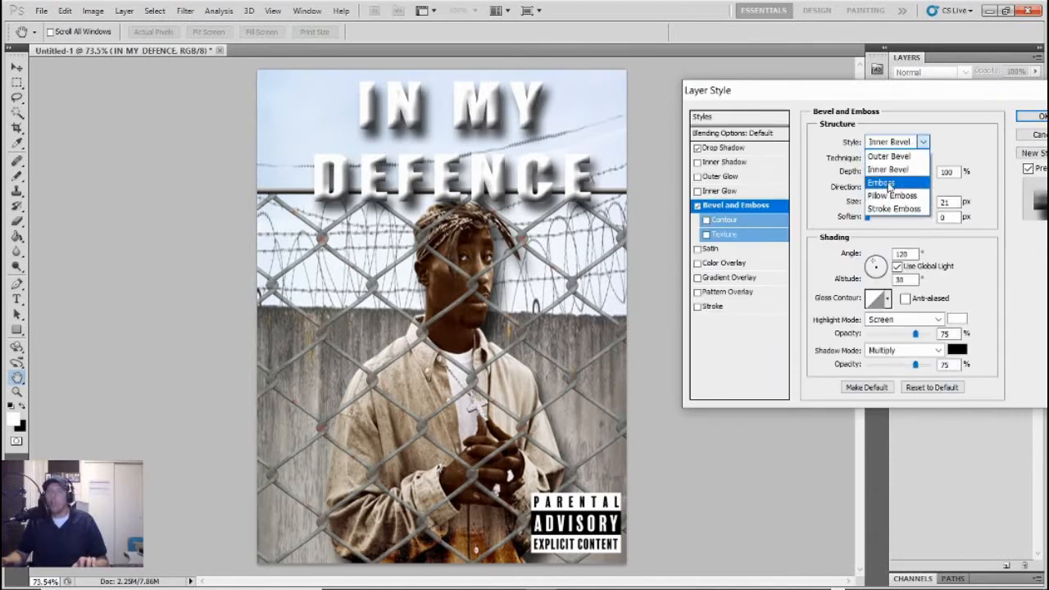
{"action": "left_click", "coordinate": [889, 185]}
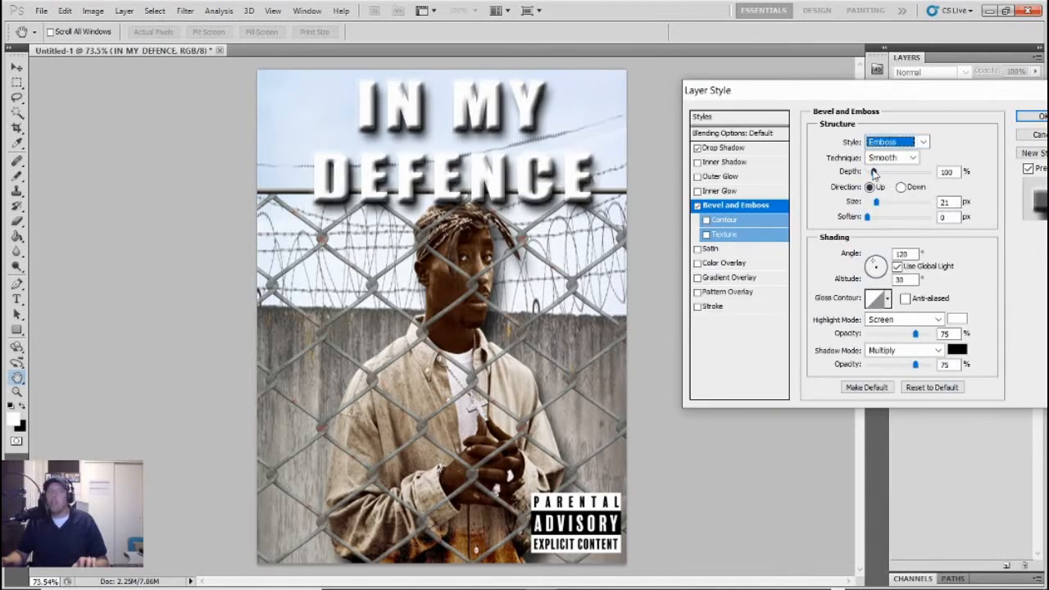
Set the title's emboss depth to about 827% and its size to 5 px, with soften at 0 px
{"action": "left_click_drag", "start_coordinate": [873, 171], "coordinate": [922, 174]}
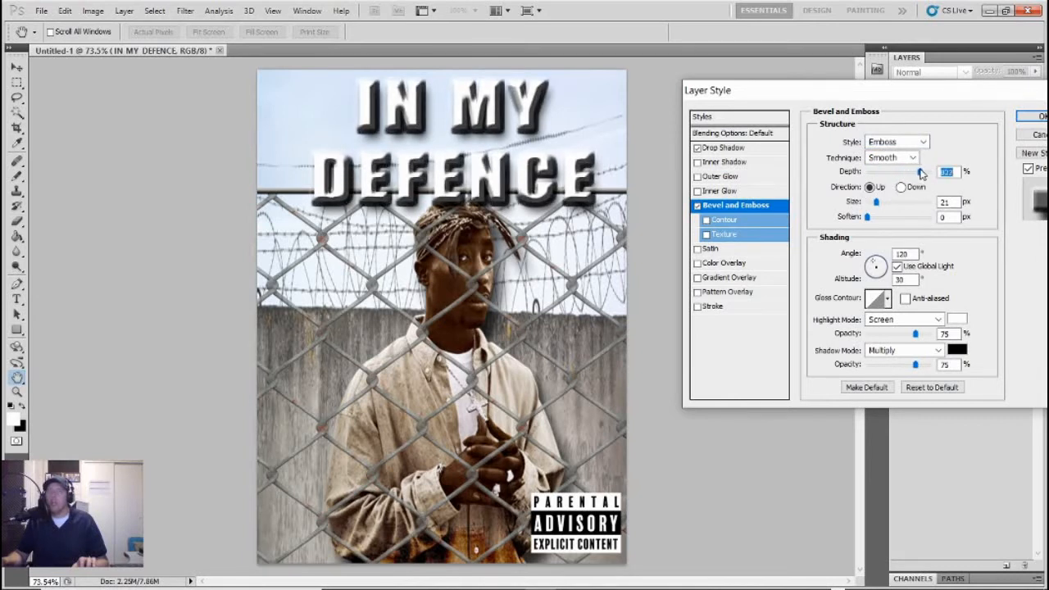
{"action": "left_click_drag", "start_coordinate": [881, 206], "coordinate": [874, 207]}
{"action": "type", "text": "1"}
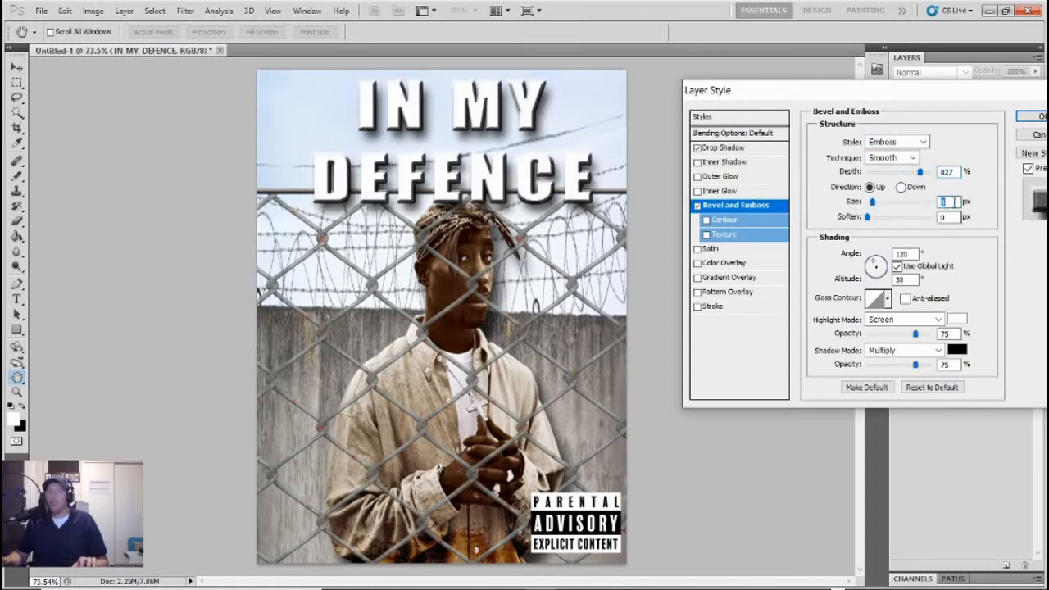
{"action": "type", "text": "0"}
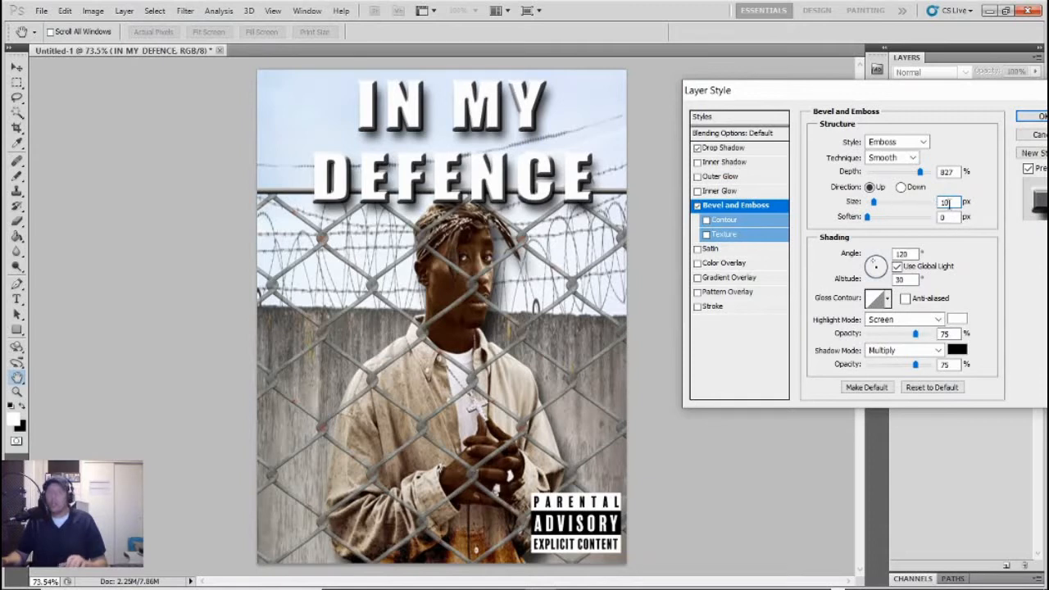
{"action": "left_click_drag", "start_coordinate": [951, 203], "coordinate": [938, 202]}
{"action": "type", "text": "5"}
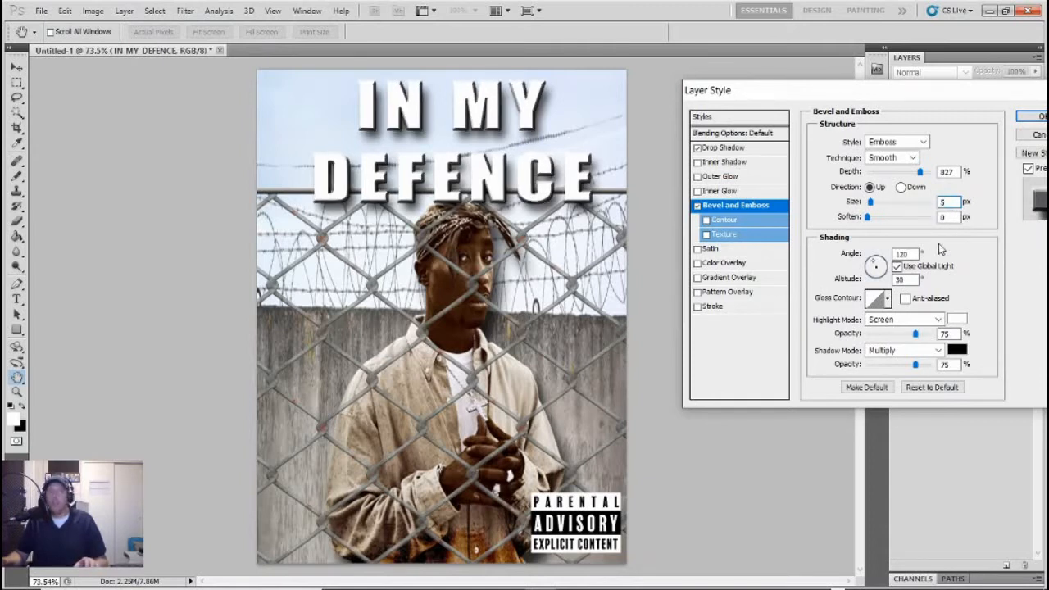
{"action": "mouse_move", "coordinate": [868, 218]}
{"action": "left_mouse_down"}
{"action": "mouse_move", "coordinate": [887, 213]}
{"action": "mouse_move", "coordinate": [857, 225]}
{"action": "left_mouse_up"}
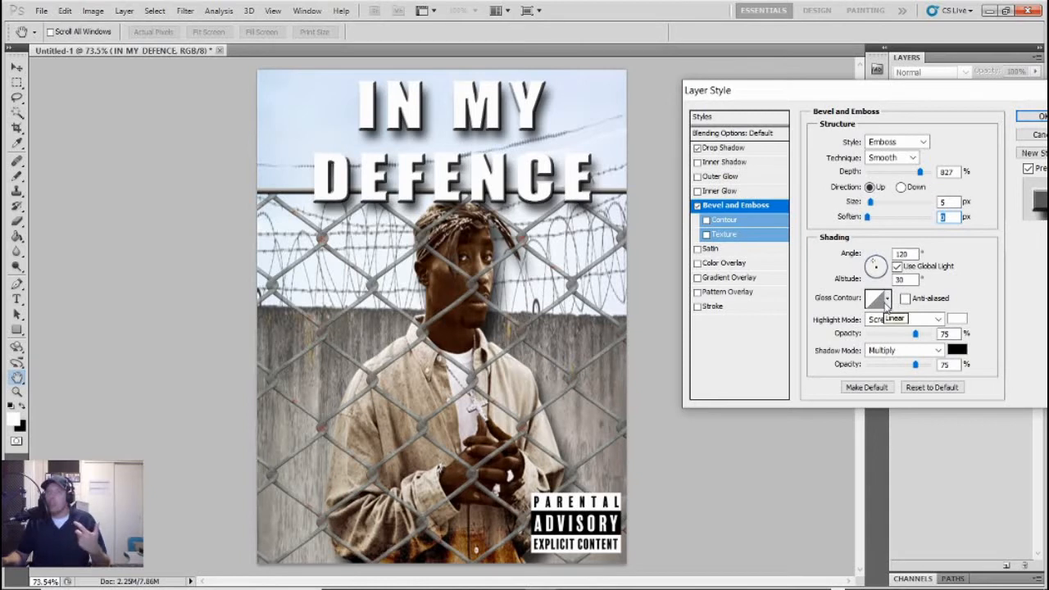
Try several gloss contours on the title's emboss and choose Cove - Deep
{"action": "left_click", "coordinate": [886, 301]}
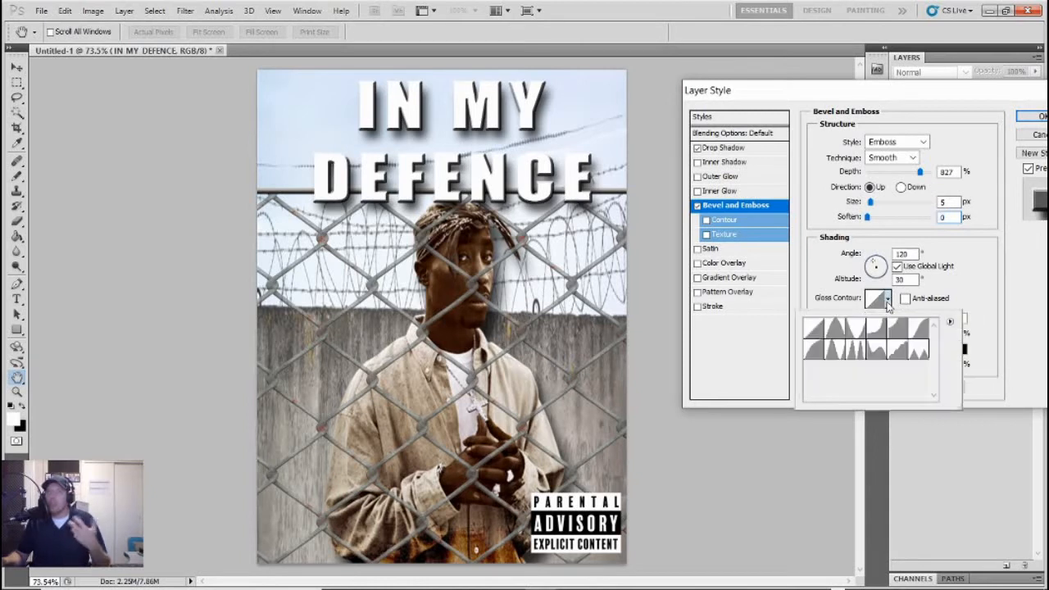
{"action": "left_click", "coordinate": [833, 328]}
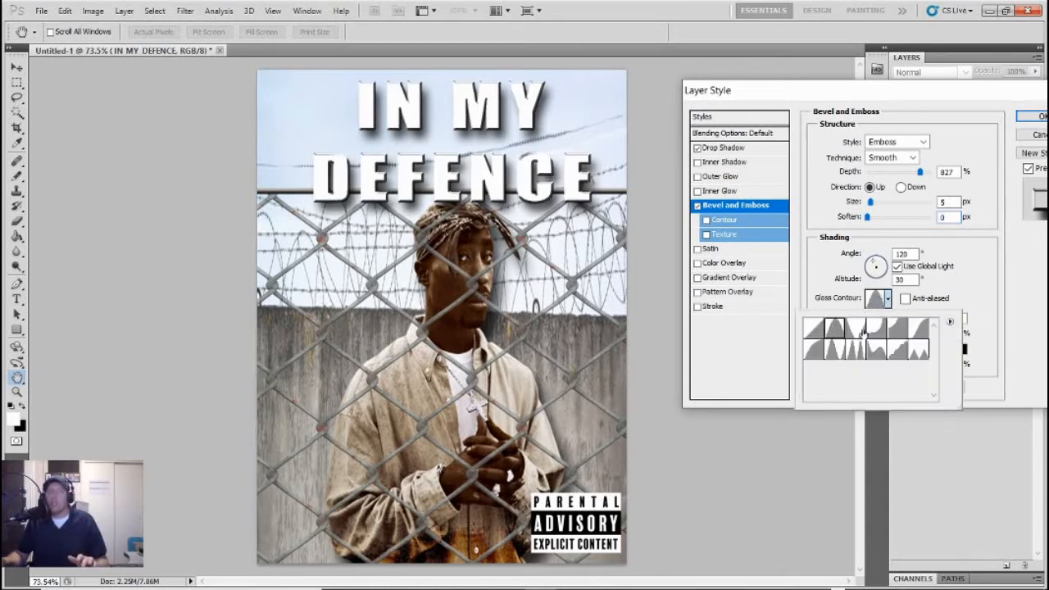
{"action": "left_click", "coordinate": [855, 329]}
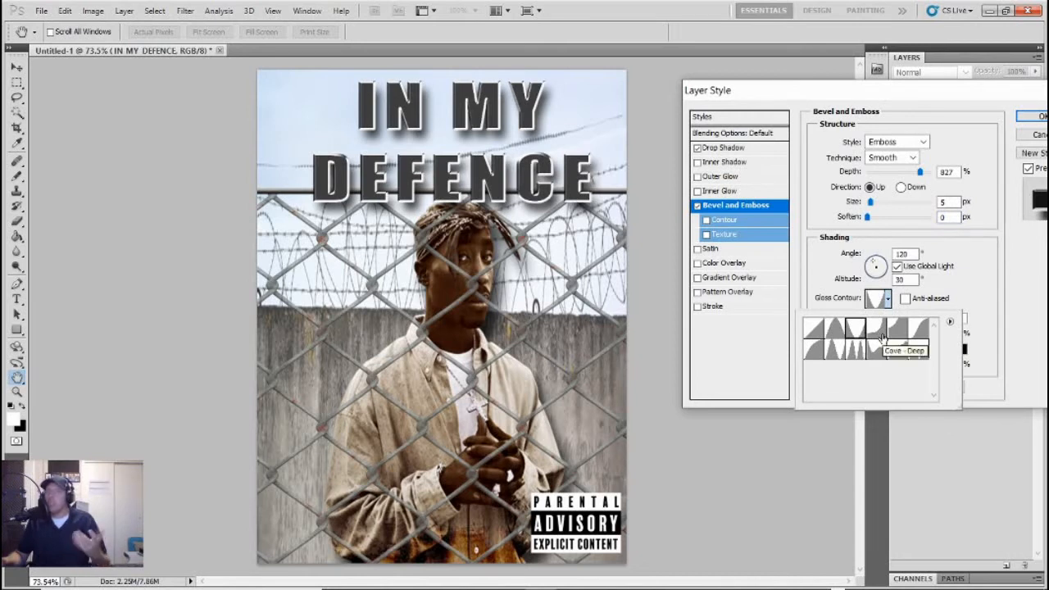
{"action": "left_click", "coordinate": [876, 328]}
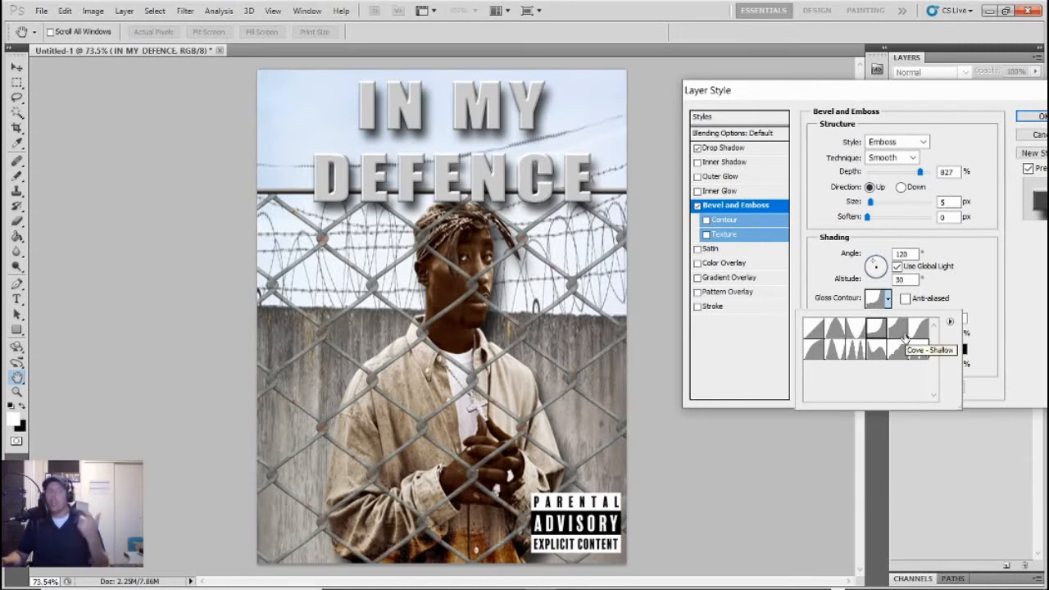
{"action": "left_click", "coordinate": [1013, 299]}
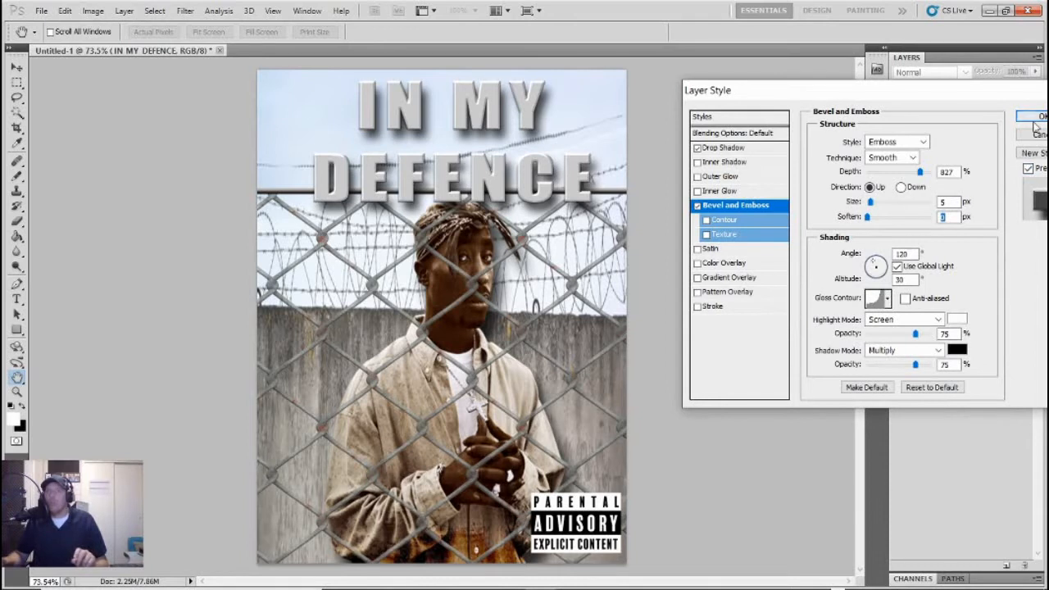
Try a black 10 px stroke positioned outside the title letters
{"action": "left_click", "coordinate": [697, 306]}
{"action": "left_click", "coordinate": [714, 308]}
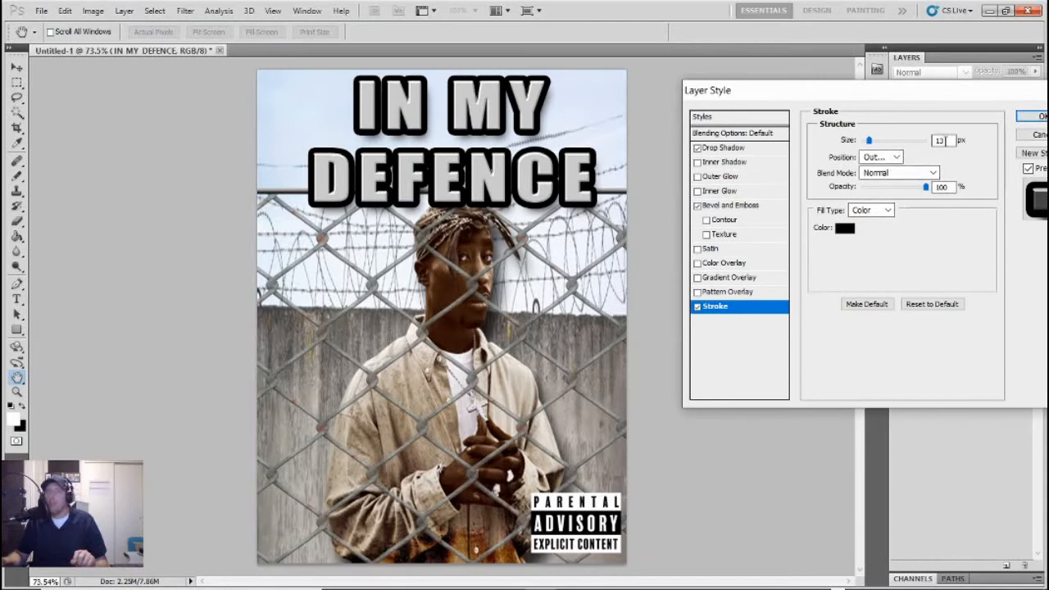
{"action": "double_click", "coordinate": [938, 140]}
{"action": "type", "text": "10"}
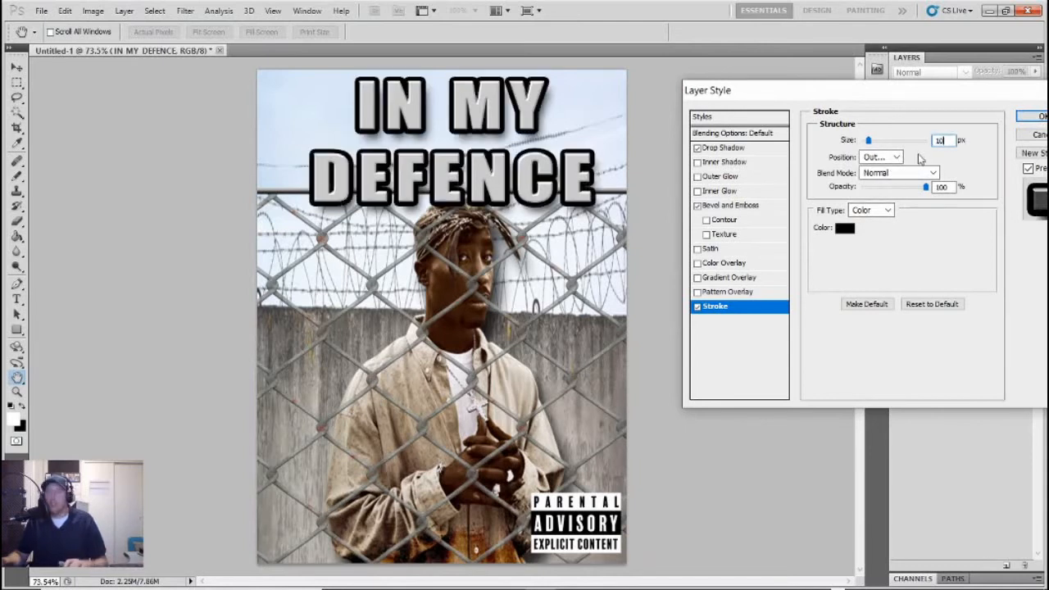
{"action": "left_click", "coordinate": [891, 157]}
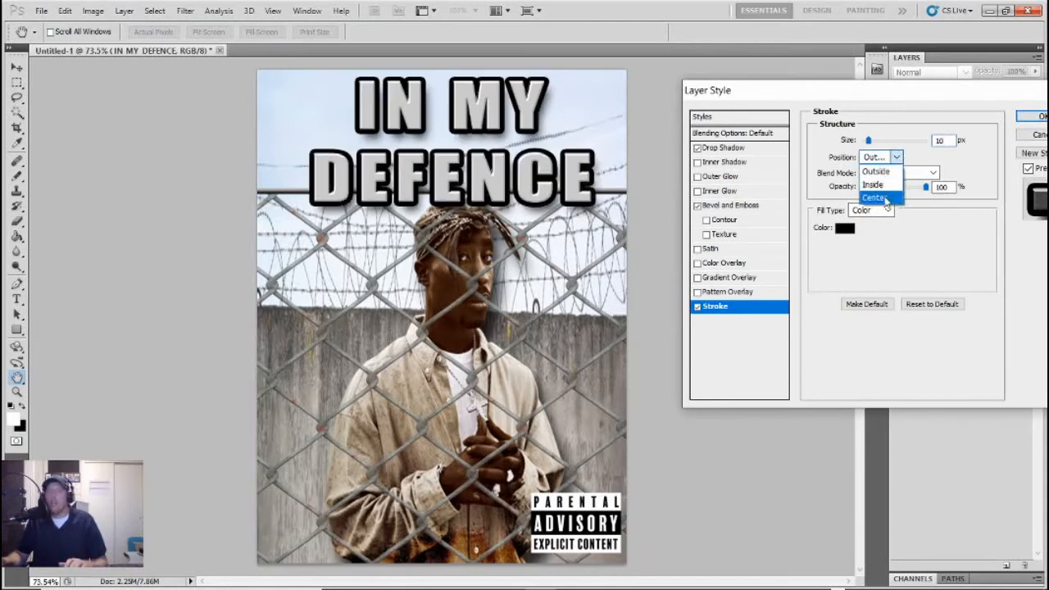
{"action": "left_click", "coordinate": [880, 171]}
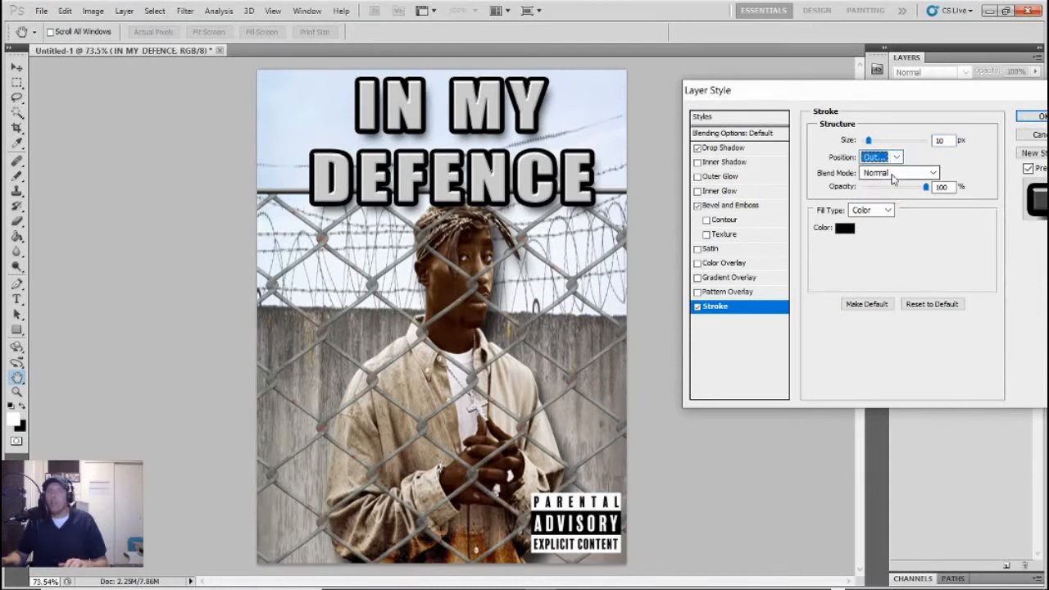
Load the Metals gradient set and try its Steel Bar gradient as the title's stroke fill at 100% opacity
{"action": "left_click", "coordinate": [882, 211]}
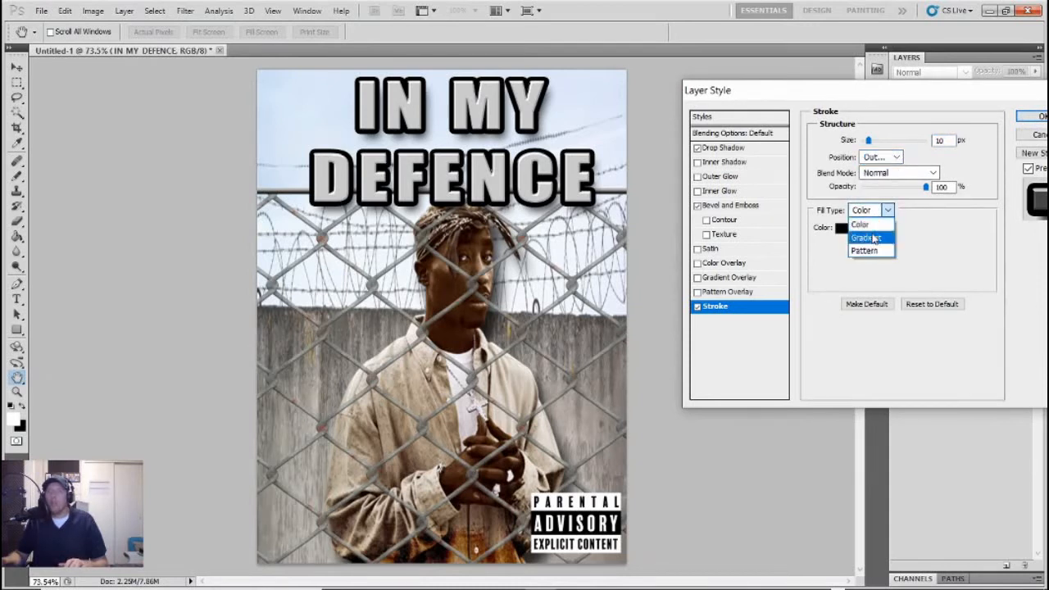
{"action": "left_click", "coordinate": [873, 238]}
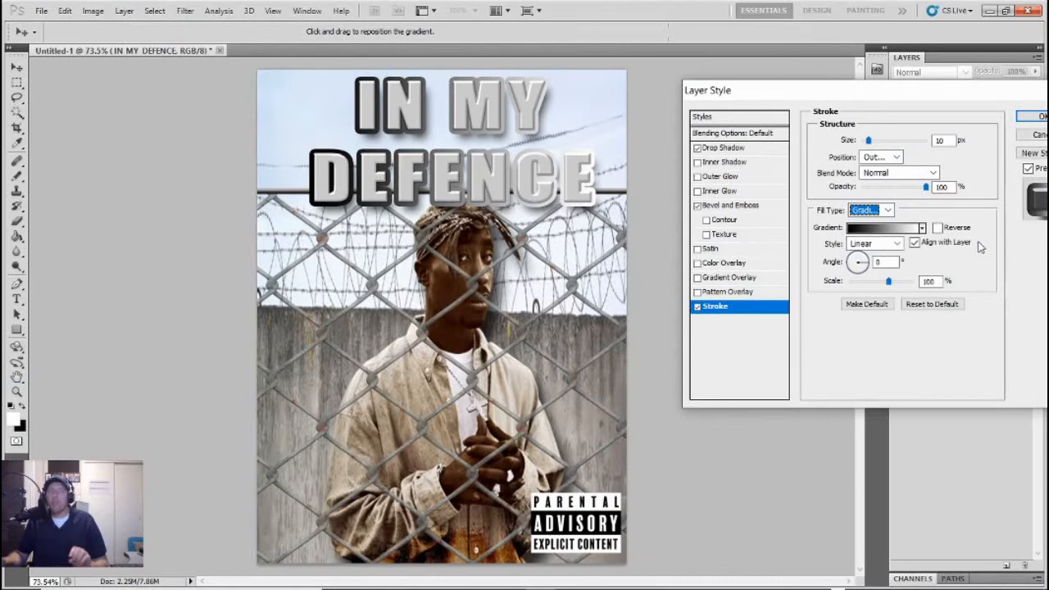
{"action": "left_click", "coordinate": [883, 227]}
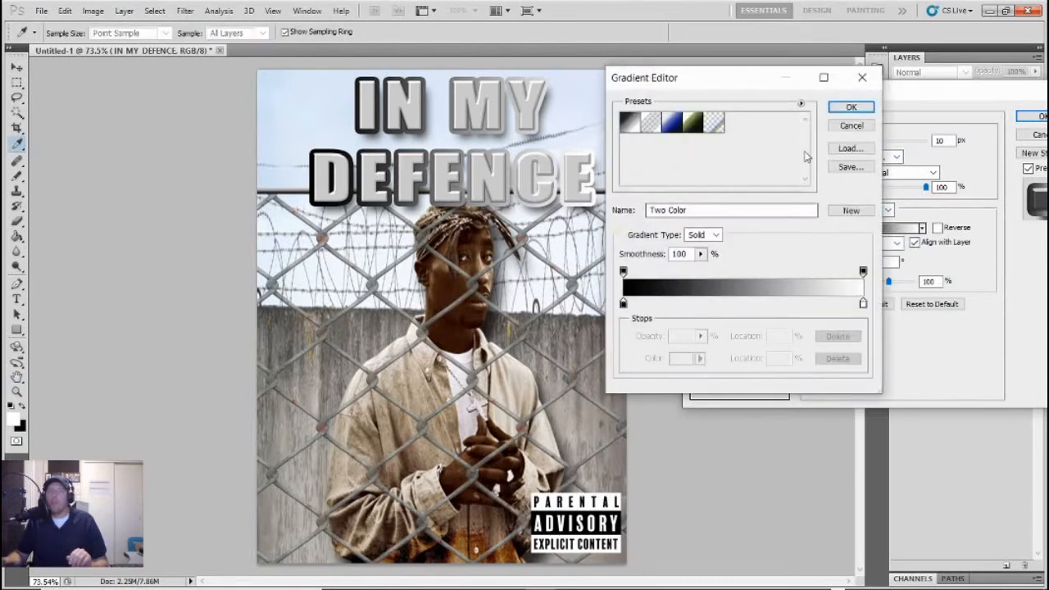
{"action": "left_click", "coordinate": [801, 104]}
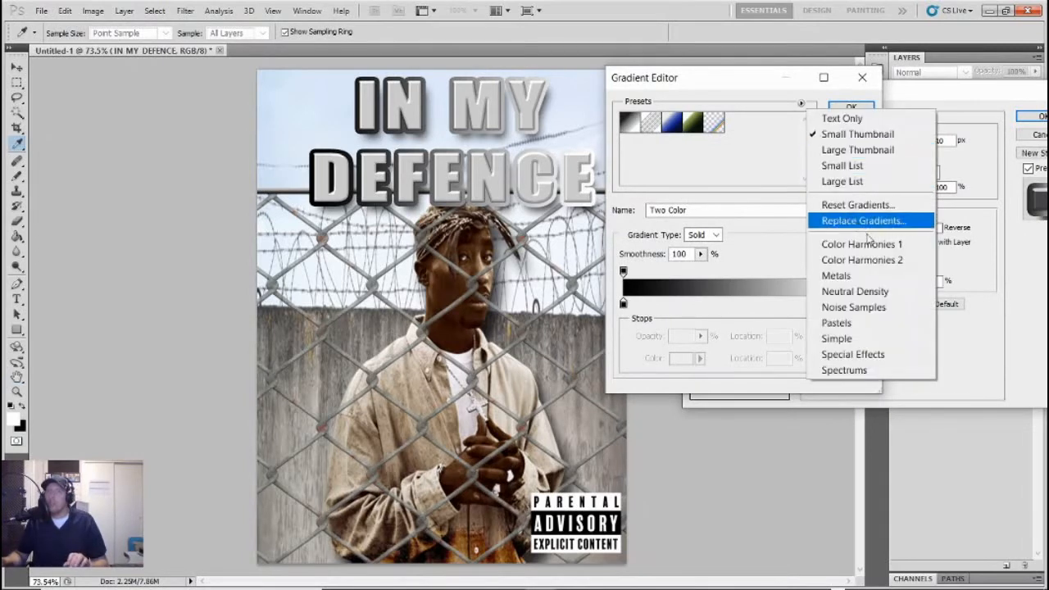
{"action": "left_click", "coordinate": [860, 275]}
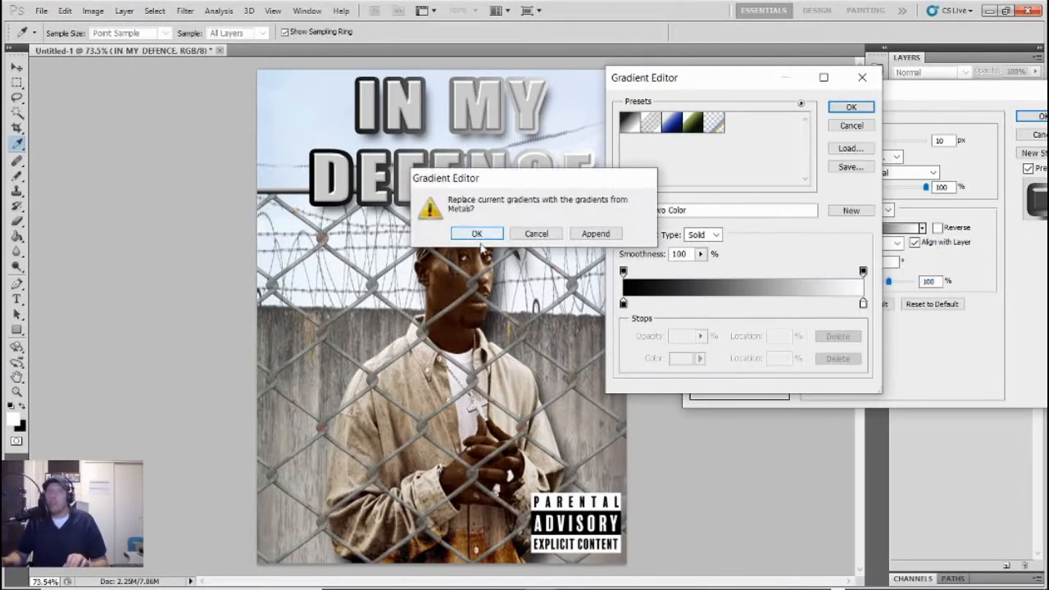
{"action": "left_click", "coordinate": [476, 233]}
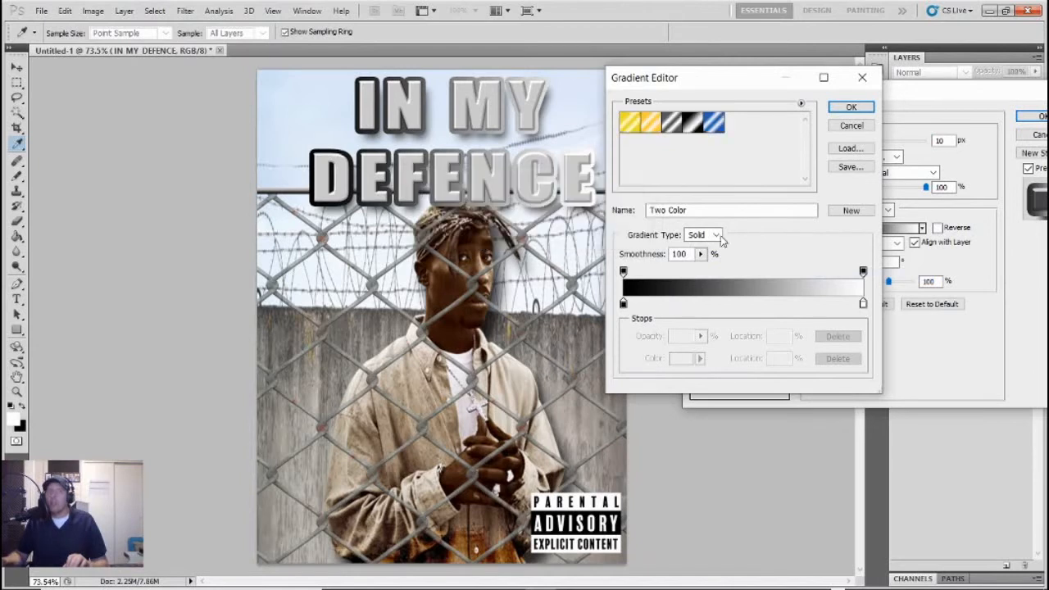
{"action": "left_click", "coordinate": [672, 124]}
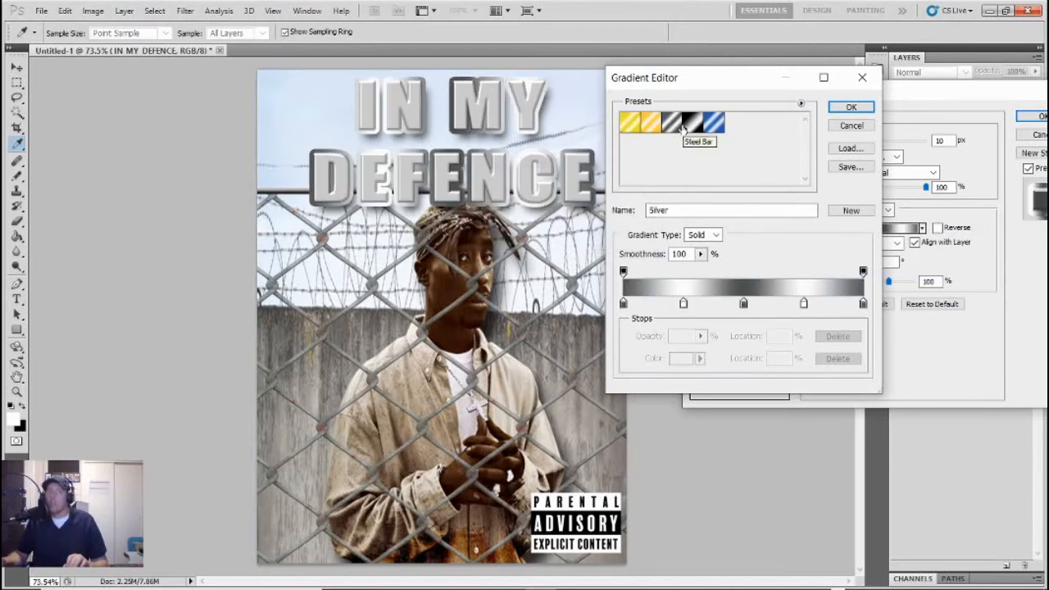
{"action": "left_click", "coordinate": [688, 122]}
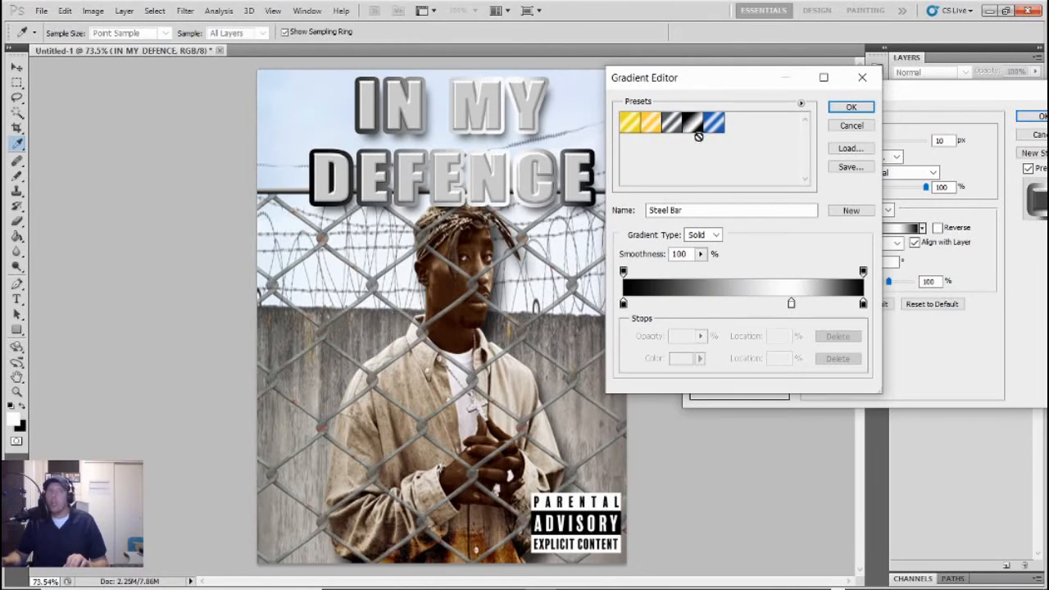
{"action": "left_click", "coordinate": [852, 107]}
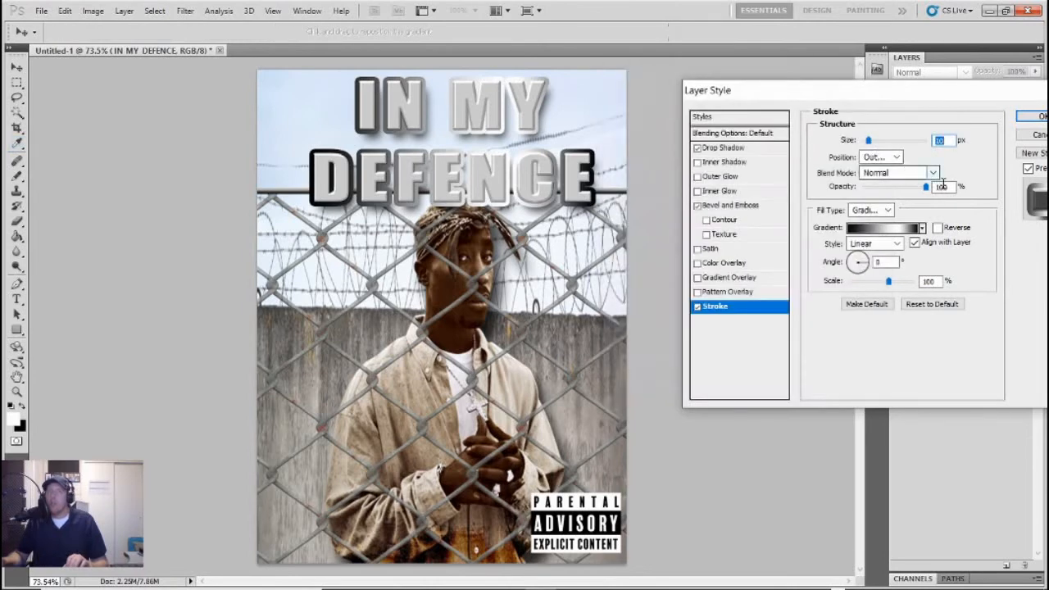
{"action": "mouse_move", "coordinate": [926, 187]}
{"action": "left_mouse_down"}
{"action": "mouse_move", "coordinate": [869, 188]}
{"action": "mouse_move", "coordinate": [977, 203]}
{"action": "left_mouse_up"}
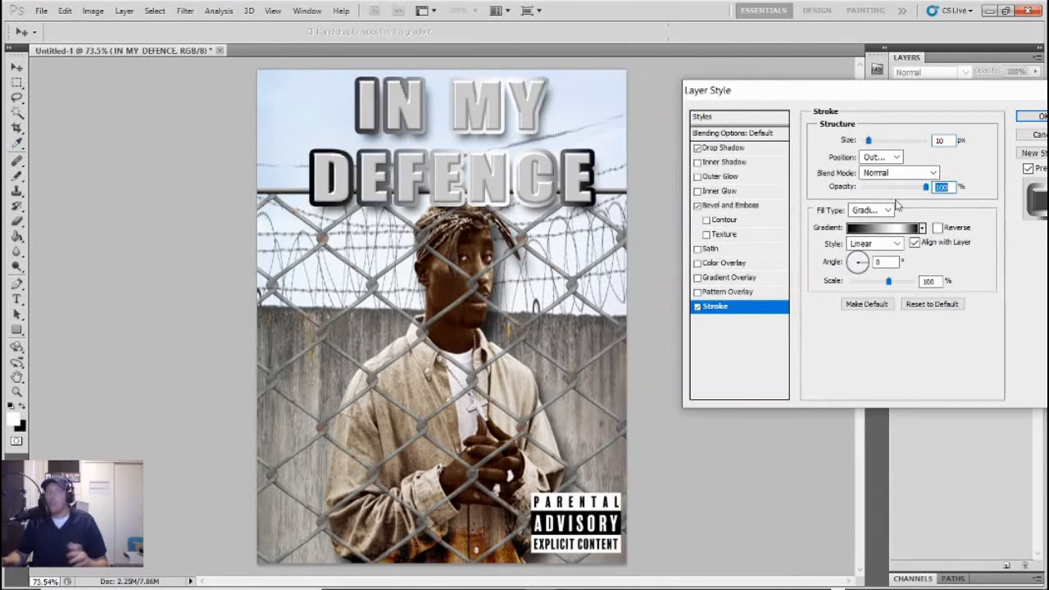
Turn off the title's stroke and briefly try an inner glow on it
{"action": "left_click", "coordinate": [697, 306]}
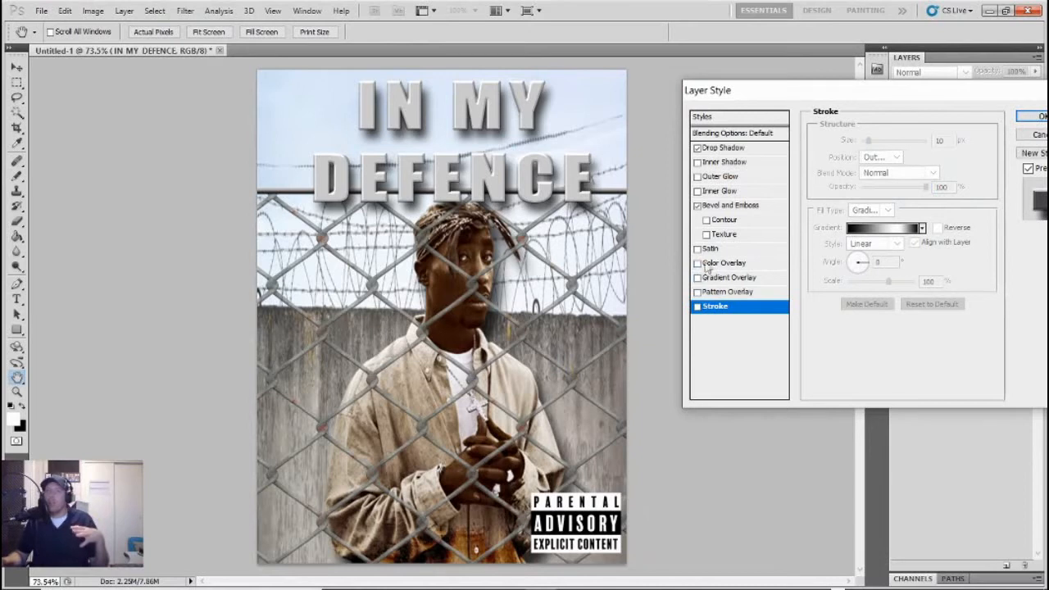
{"action": "left_click", "coordinate": [697, 191]}
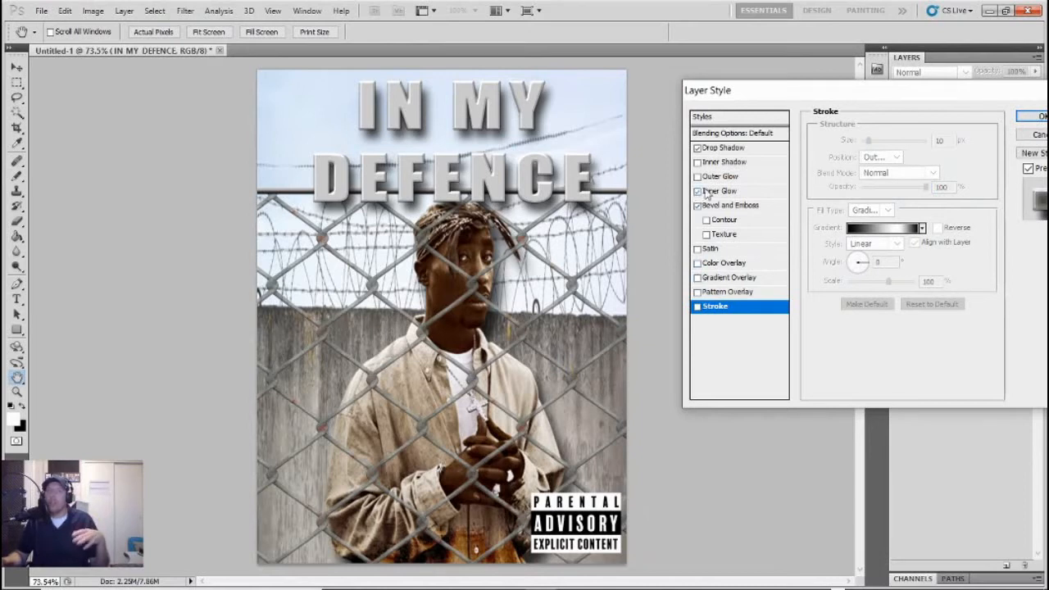
{"action": "left_click", "coordinate": [698, 191]}
Turn on a white outer glow for the title at 100% opacity with 28% spread and a reduced size
{"action": "left_click", "coordinate": [697, 177]}
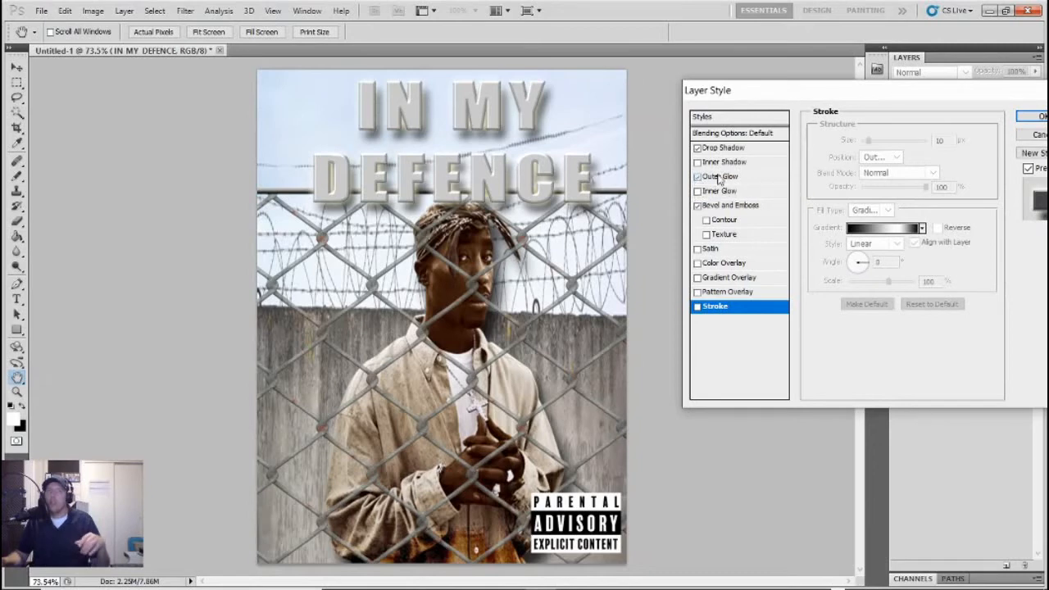
{"action": "left_click", "coordinate": [719, 176]}
{"action": "left_click", "coordinate": [842, 191]}
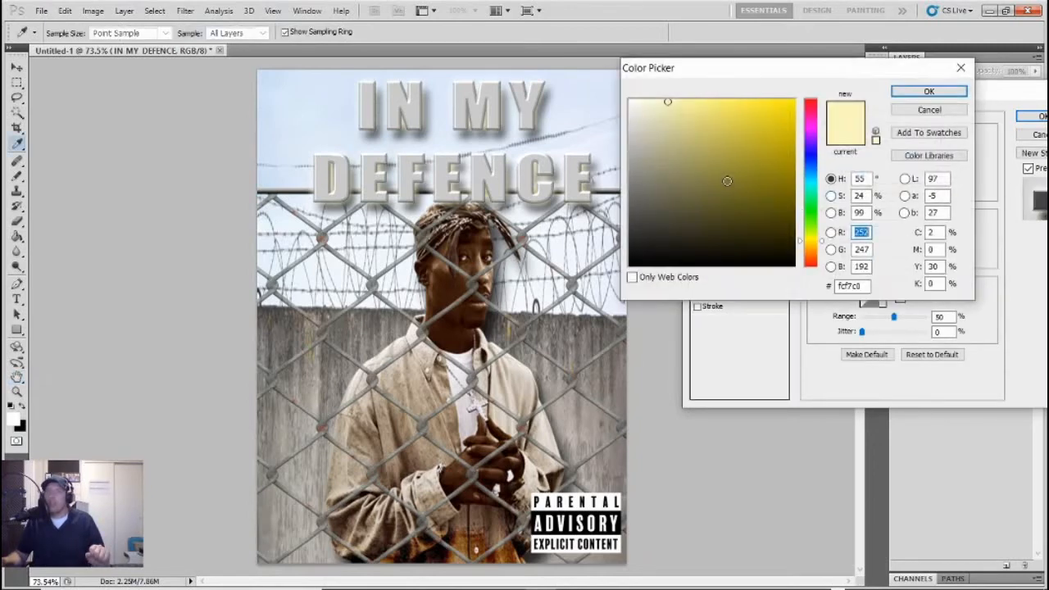
{"action": "left_click", "coordinate": [928, 91]}
{"action": "left_click_drag", "start_coordinate": [908, 156], "coordinate": [927, 156]}
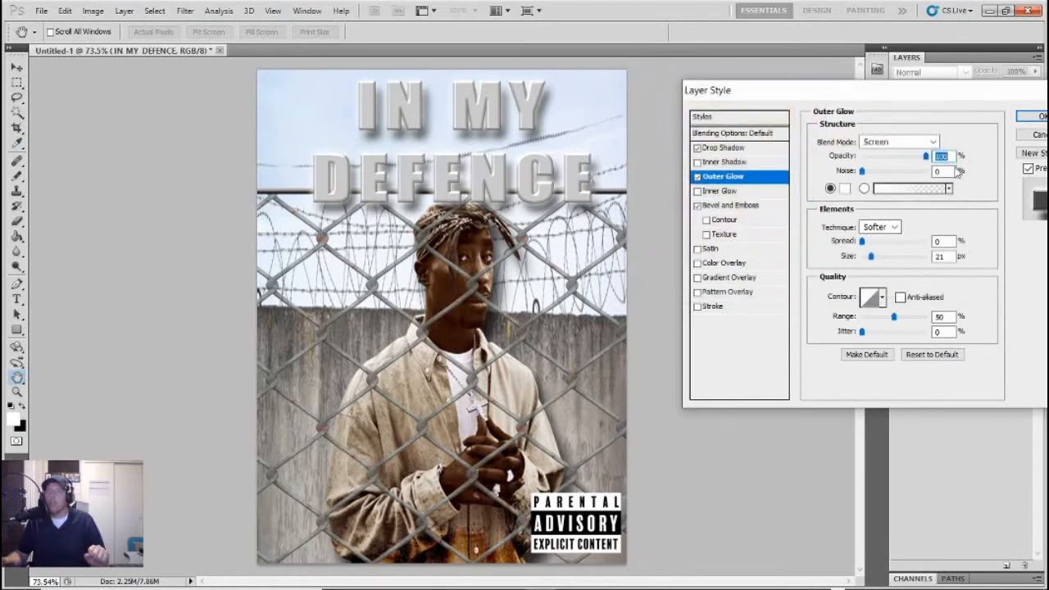
{"action": "mouse_move", "coordinate": [861, 242]}
{"action": "left_mouse_down"}
{"action": "mouse_move", "coordinate": [874, 242]}
{"action": "mouse_move", "coordinate": [872, 266]}
{"action": "mouse_move", "coordinate": [861, 242]}
{"action": "left_mouse_up"}
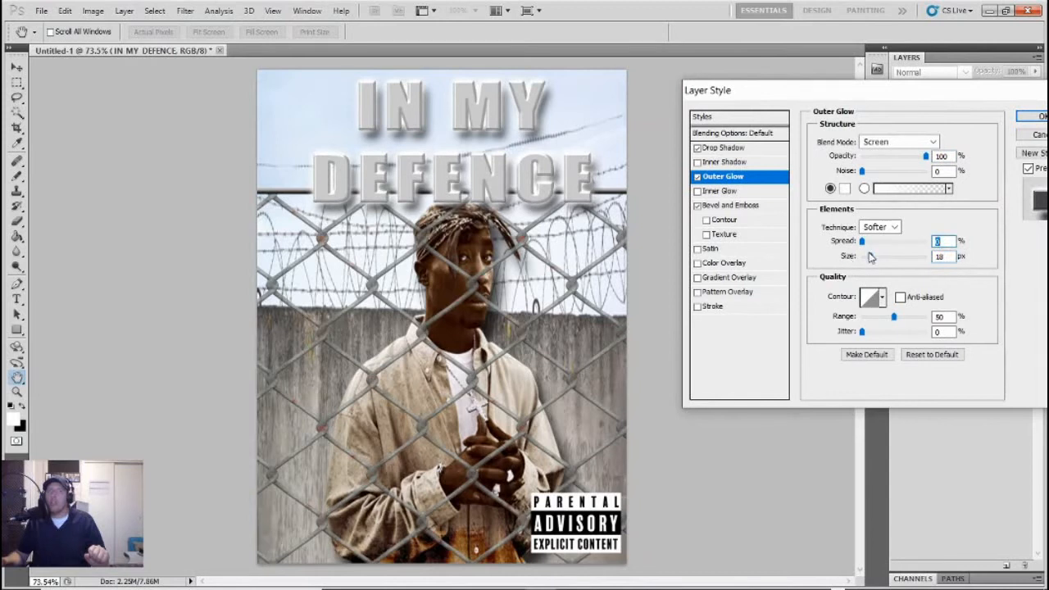
{"action": "mouse_move", "coordinate": [869, 257]}
{"action": "left_mouse_down"}
{"action": "mouse_move", "coordinate": [859, 257]}
{"action": "mouse_move", "coordinate": [880, 242]}
{"action": "mouse_move", "coordinate": [870, 258]}
{"action": "left_mouse_up"}
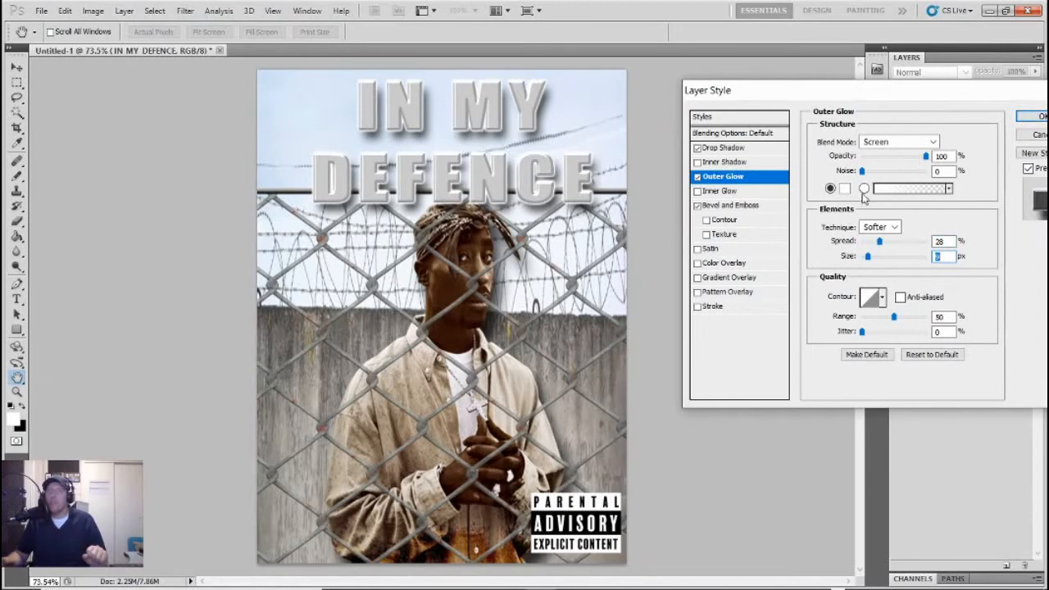
Try yellow and blue shades as the title's outer glow colour
{"action": "left_click", "coordinate": [844, 189]}
{"action": "left_click", "coordinate": [769, 147]}
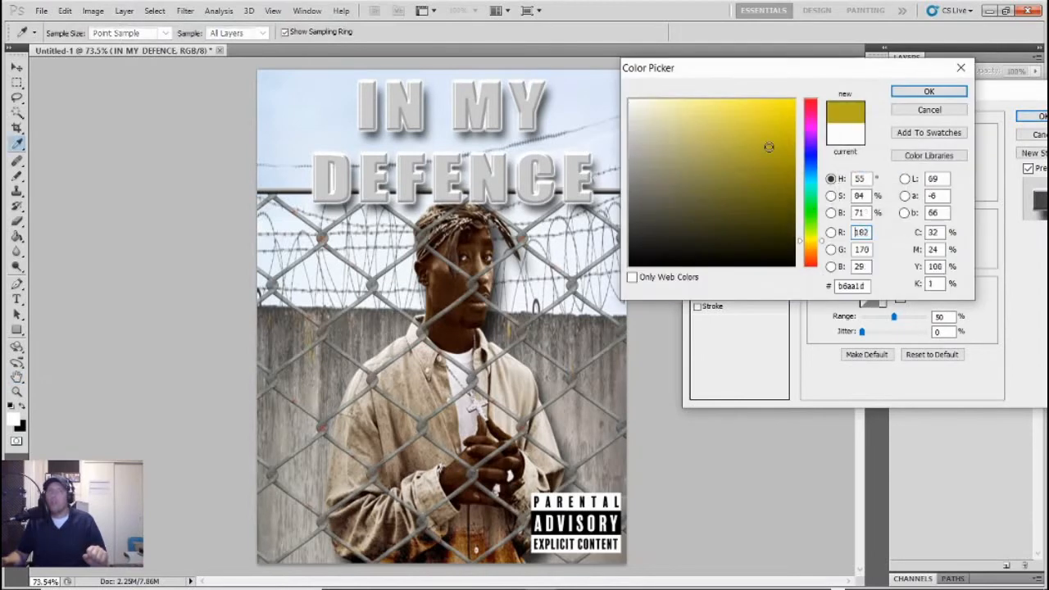
{"action": "left_click_drag", "start_coordinate": [762, 137], "coordinate": [689, 135]}
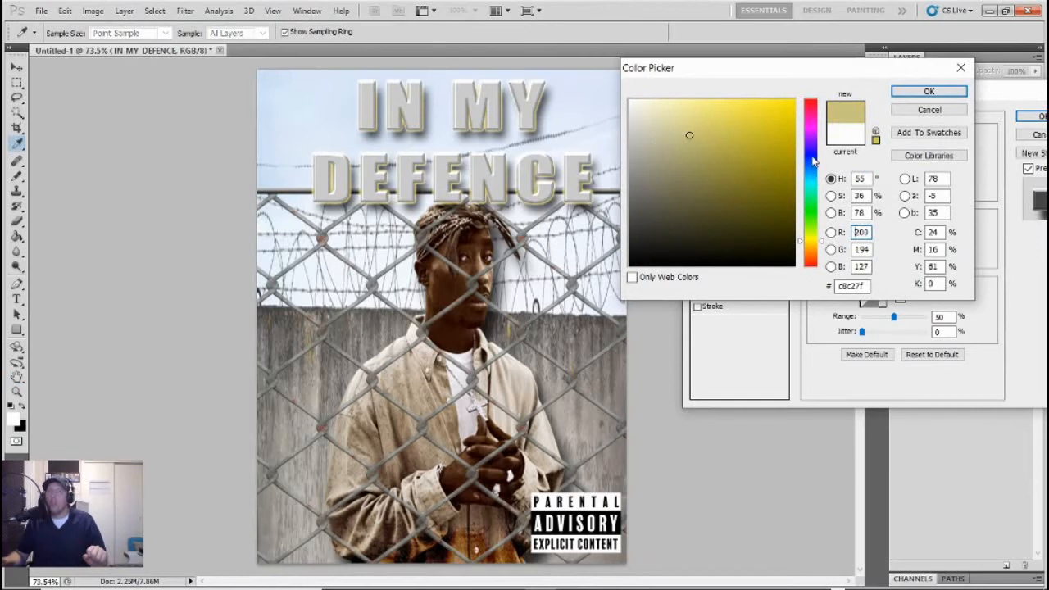
{"action": "left_click_drag", "start_coordinate": [813, 161], "coordinate": [811, 155]}
{"action": "left_click", "coordinate": [758, 144]}
{"action": "left_click", "coordinate": [773, 124]}
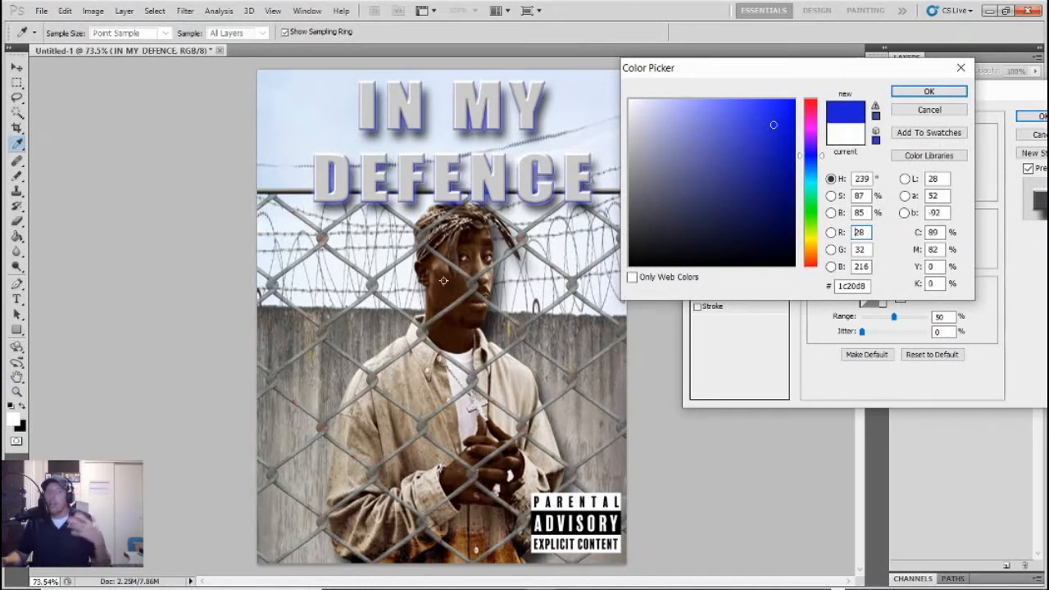
Sample dark brown 482c0c from the rapper's lower clothing as the outer glow colour, then enlarge the glow and lower its spread to 14%
{"action": "left_click", "coordinate": [477, 534]}
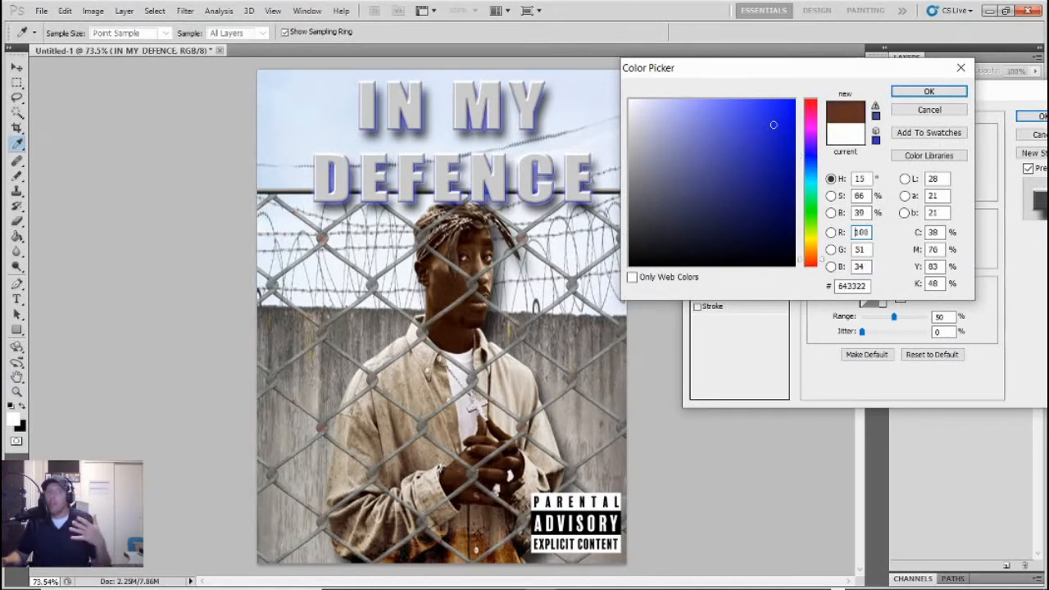
{"action": "left_click", "coordinate": [455, 538]}
{"action": "left_click", "coordinate": [455, 536]}
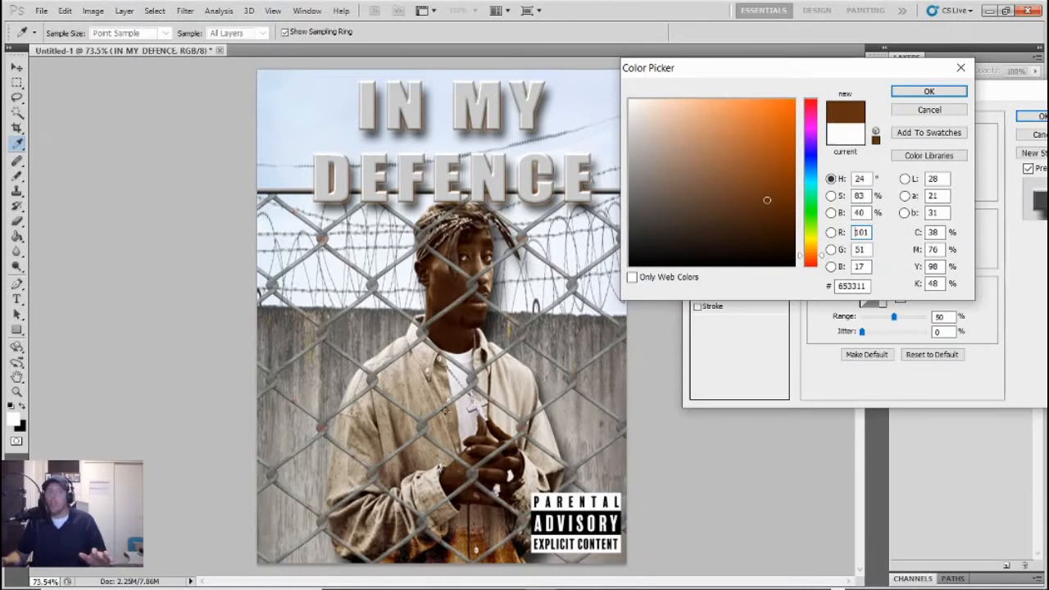
{"action": "left_click", "coordinate": [463, 541]}
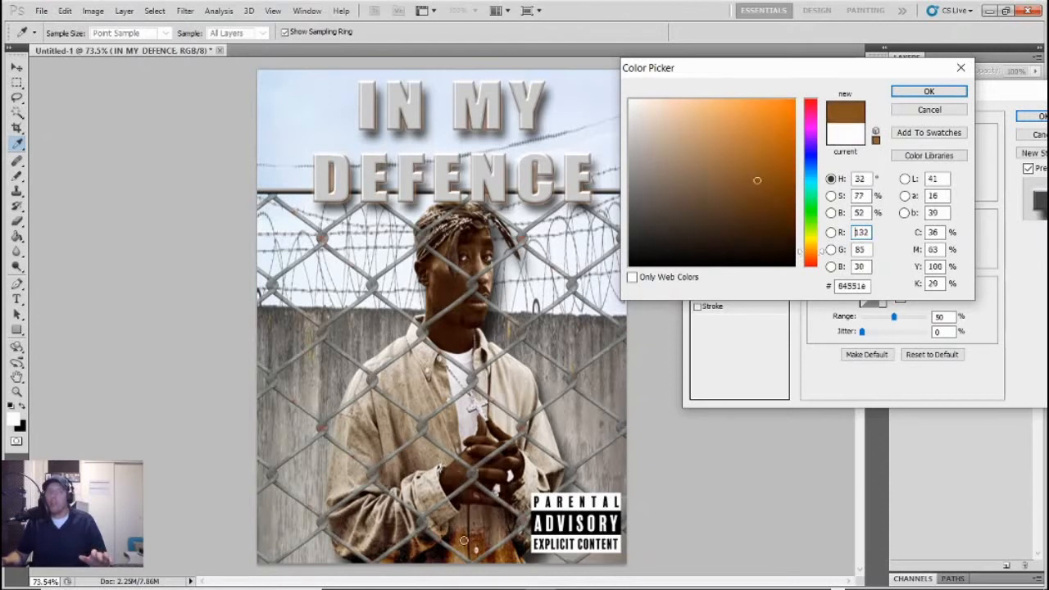
{"action": "left_click", "coordinate": [488, 541]}
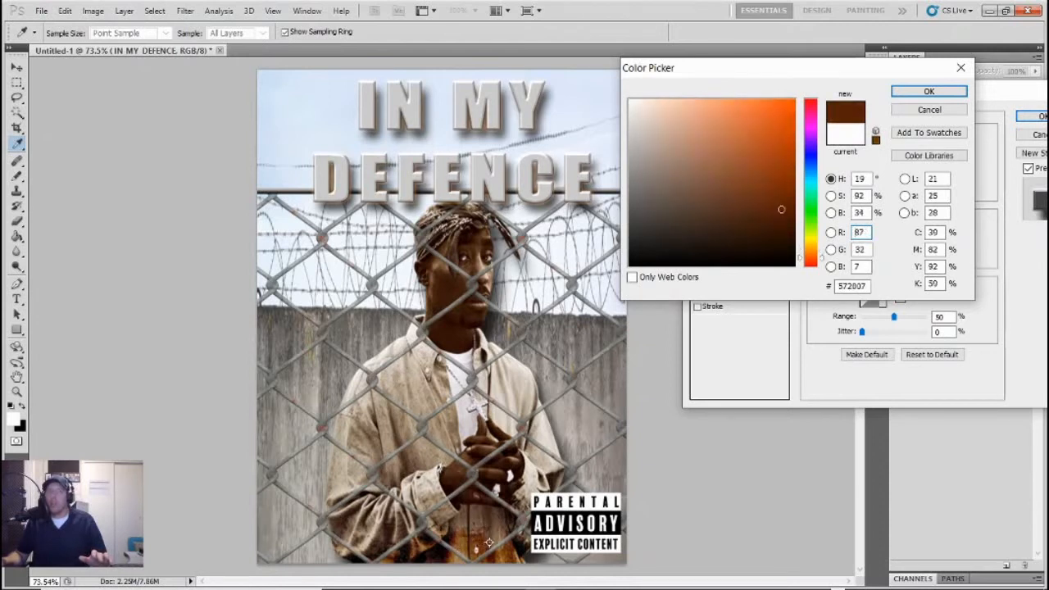
{"action": "left_click", "coordinate": [486, 536]}
{"action": "left_click", "coordinate": [465, 536]}
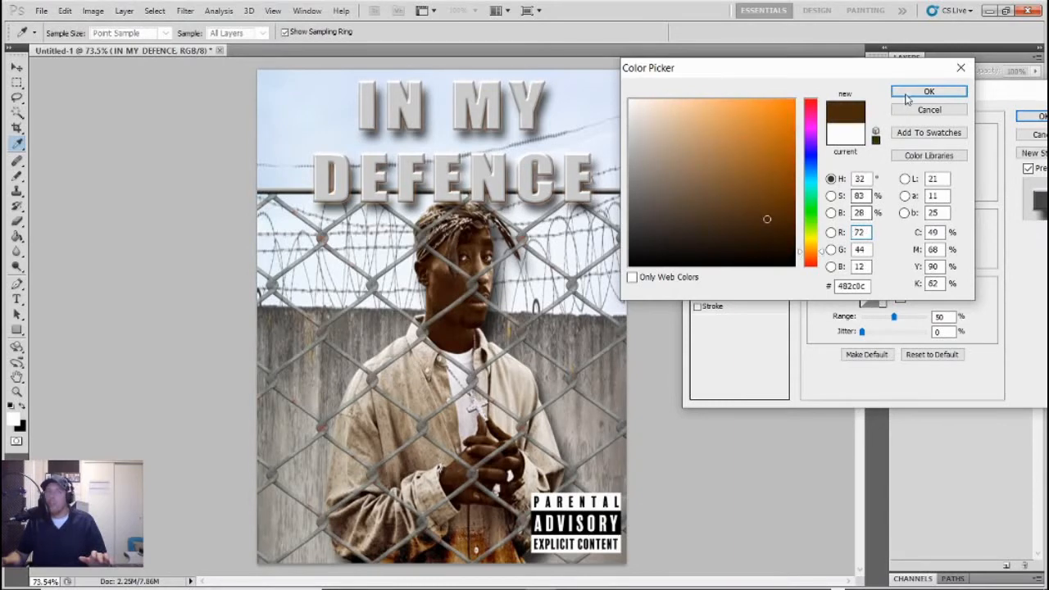
{"action": "left_click", "coordinate": [928, 91]}
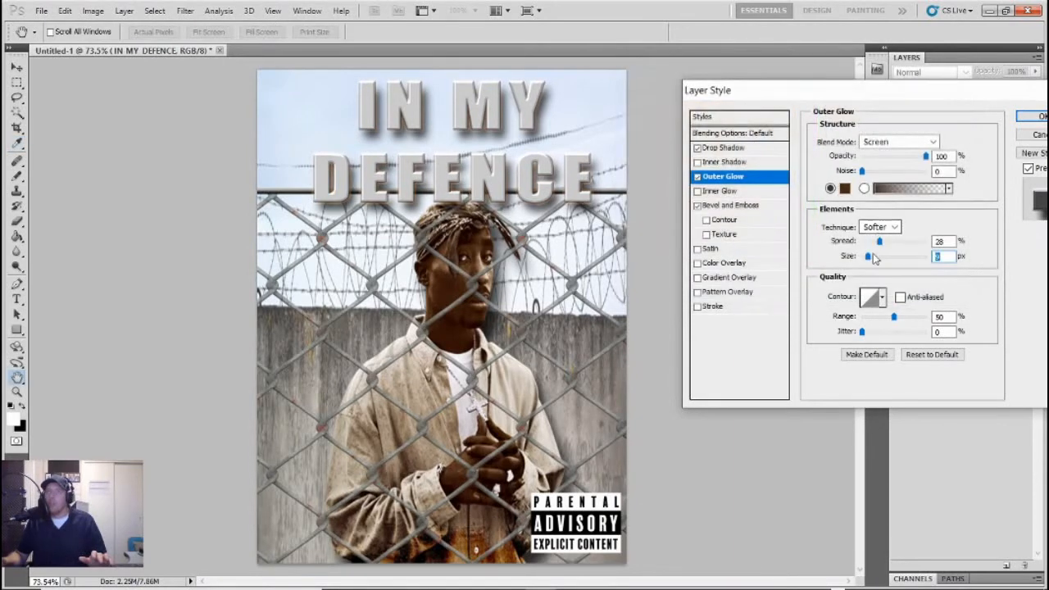
{"action": "mouse_move", "coordinate": [866, 255]}
{"action": "left_mouse_down"}
{"action": "mouse_move", "coordinate": [875, 247]}
{"action": "mouse_move", "coordinate": [869, 255]}
{"action": "mouse_move", "coordinate": [883, 259]}
{"action": "mouse_move", "coordinate": [853, 266]}
{"action": "mouse_move", "coordinate": [873, 254]}
{"action": "mouse_move", "coordinate": [840, 250]}
{"action": "mouse_move", "coordinate": [875, 243]}
{"action": "mouse_move", "coordinate": [866, 259]}
{"action": "mouse_move", "coordinate": [878, 260]}
{"action": "left_mouse_up"}
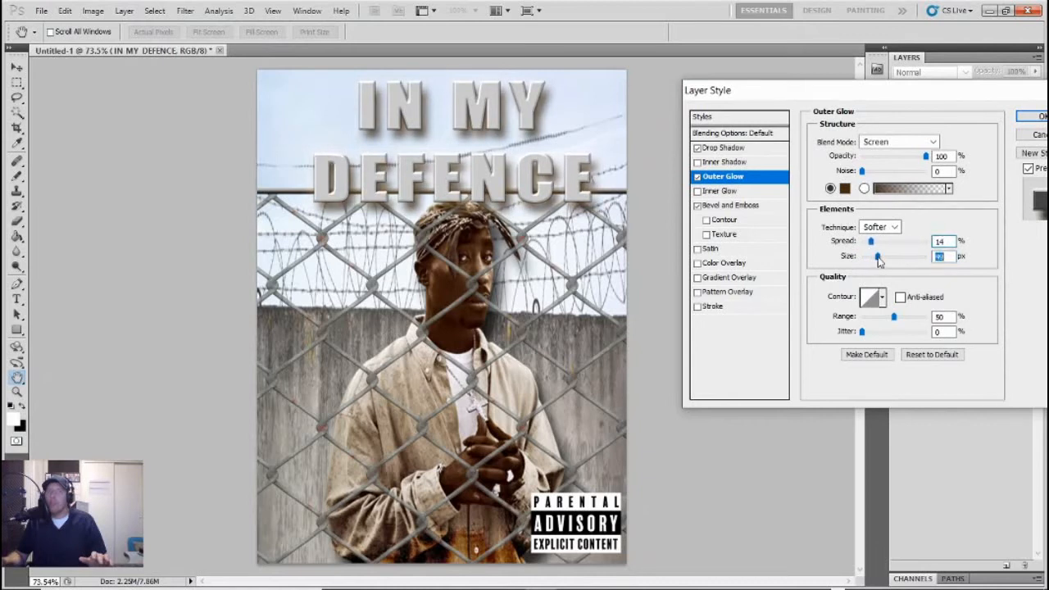
Change the outer glow colour to orange-brown a45d0c, set its size to 29 px with less spread, and apply the title's layer style
{"action": "left_click", "coordinate": [845, 188]}
{"action": "left_click", "coordinate": [770, 160]}
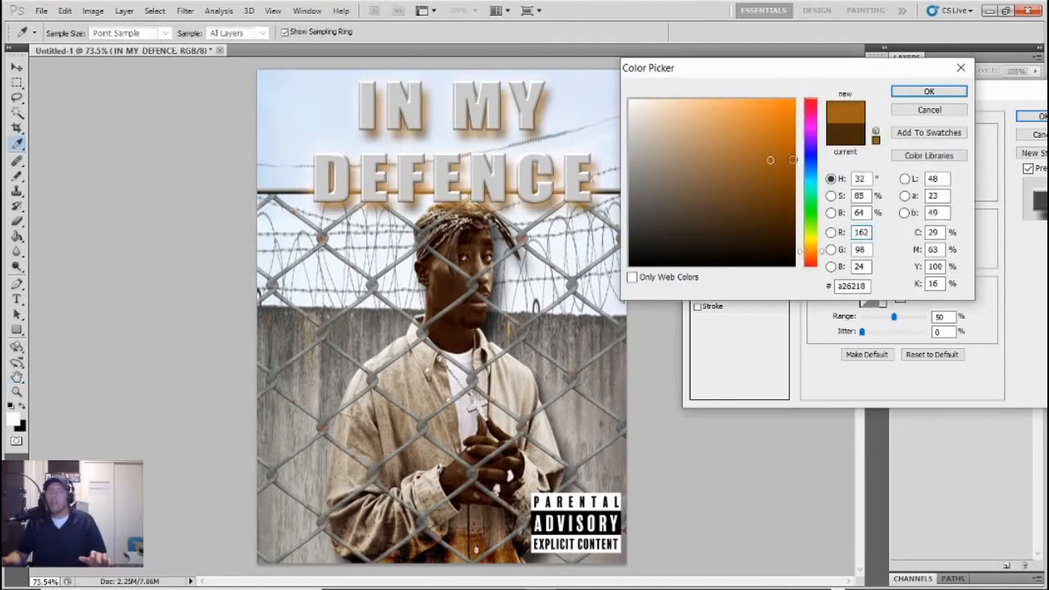
{"action": "left_click", "coordinate": [782, 159]}
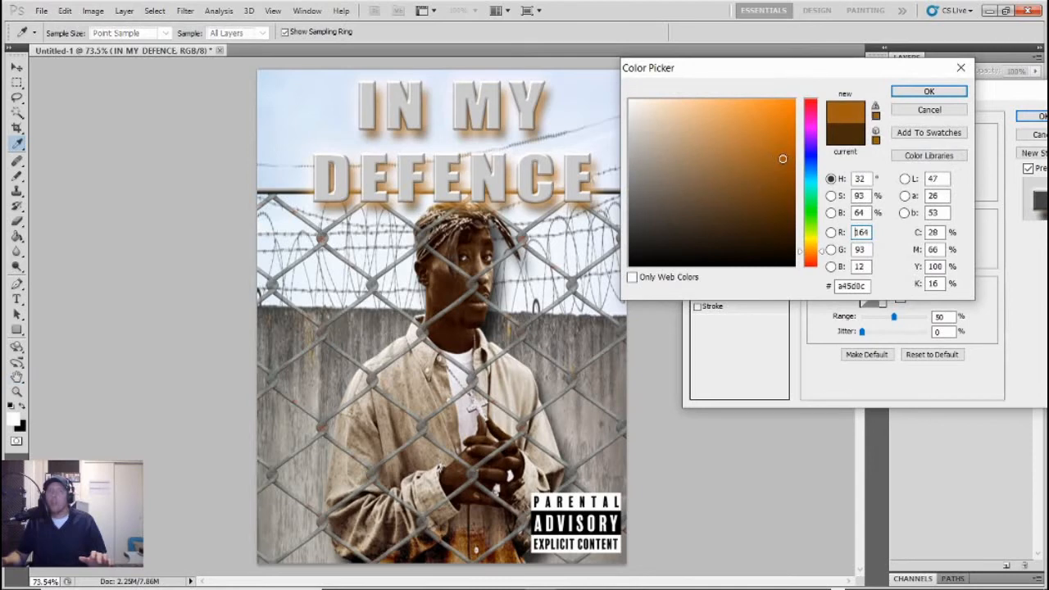
{"action": "left_click", "coordinate": [928, 92]}
{"action": "left_click_drag", "start_coordinate": [878, 259], "coordinate": [862, 245]}
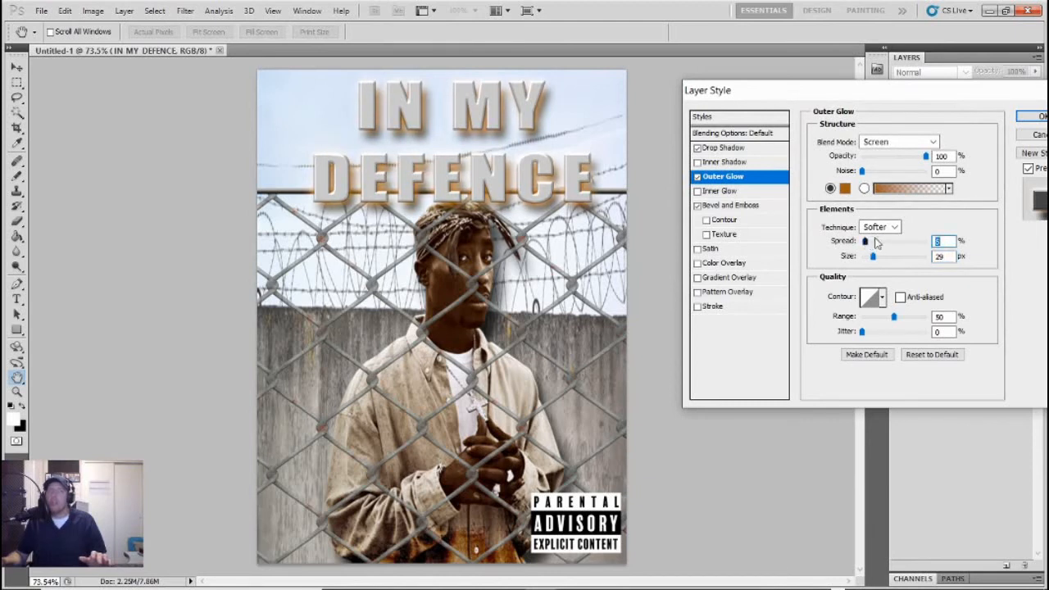
{"action": "left_click", "coordinate": [1032, 116]}
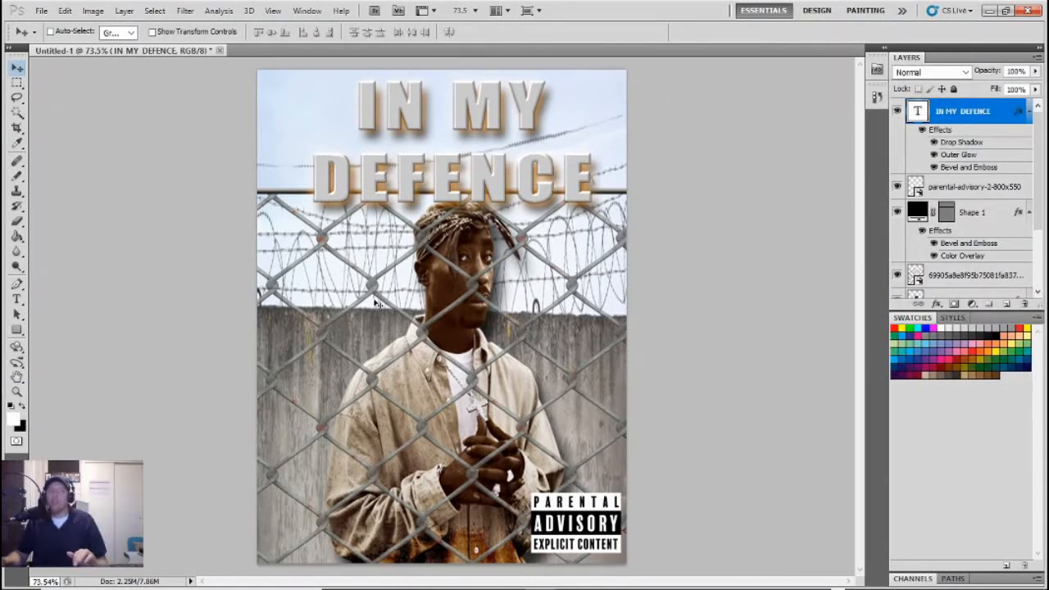
Switch to File Explorer and browse the PNG FILES NO BACKGROUND folder for a light effect to add to the cover
{"action": "mouse_move", "coordinate": [542, 585]}
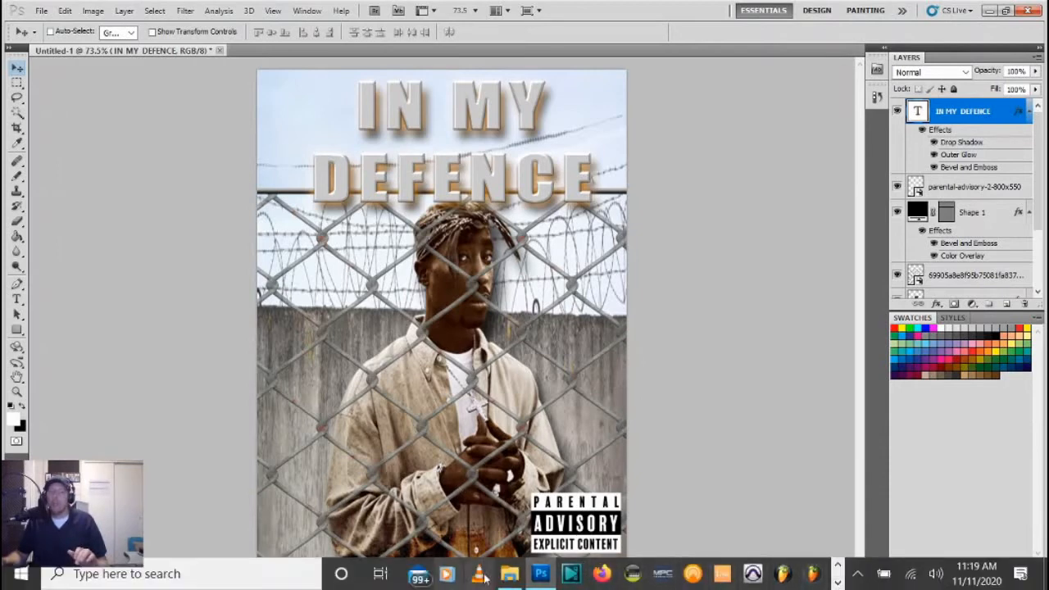
{"action": "left_click", "coordinate": [509, 575]}
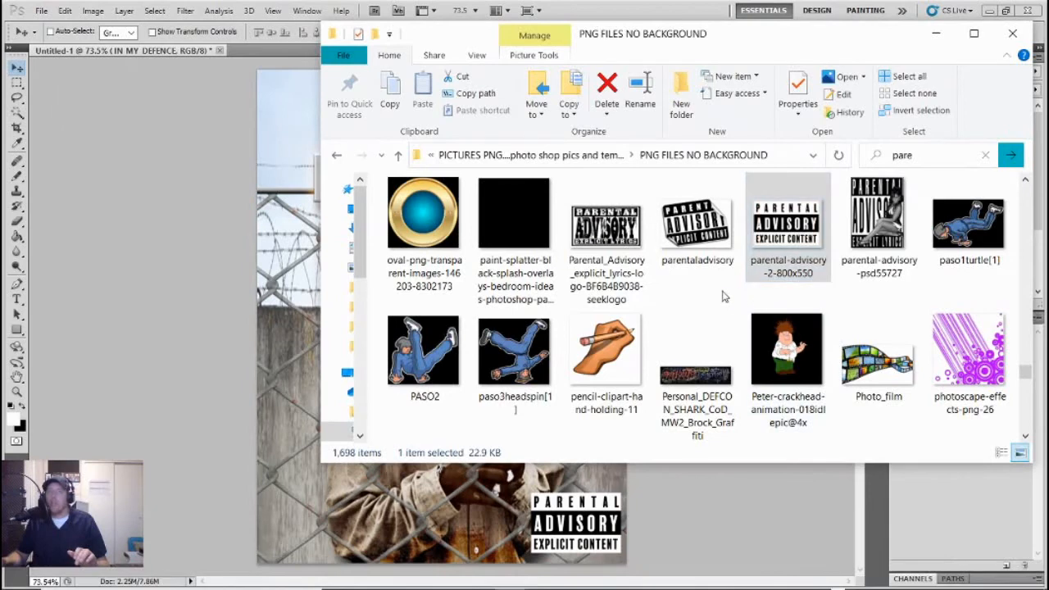
{"action": "scroll", "coordinate": [721, 299], "scroll_direction": "down", "scroll_amount": 3}
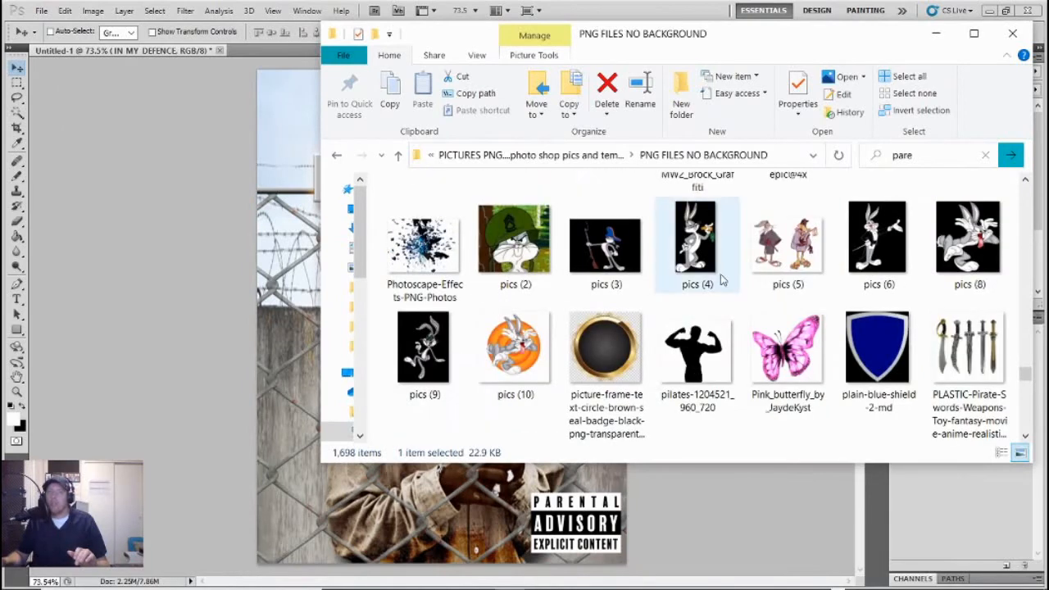
{"action": "scroll", "coordinate": [697, 300], "scroll_direction": "down", "scroll_amount": 15}
{"action": "scroll", "coordinate": [656, 308], "scroll_direction": "down", "scroll_amount": 3}
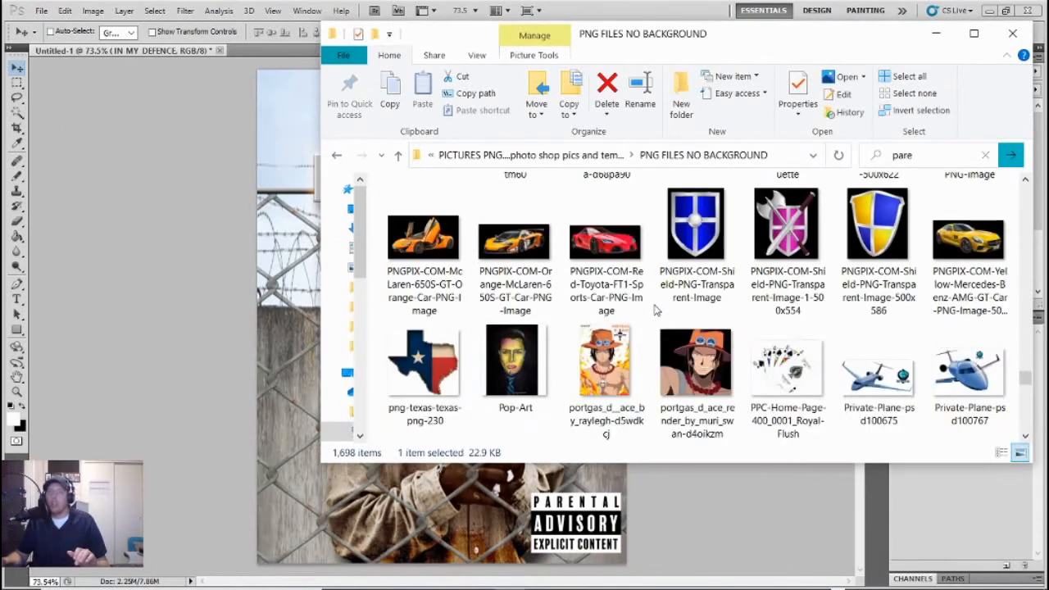
{"action": "scroll", "coordinate": [655, 309], "scroll_direction": "down", "scroll_amount": 1}
{"action": "scroll", "coordinate": [673, 283], "scroll_direction": "down", "scroll_amount": 8}
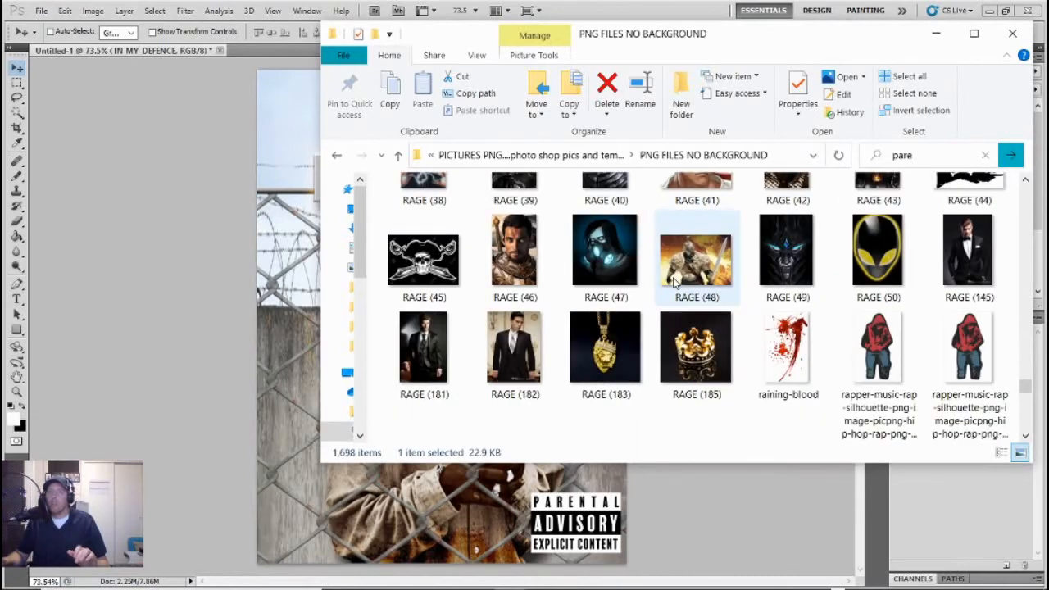
{"action": "scroll", "coordinate": [673, 280], "scroll_direction": "down", "scroll_amount": 2}
{"action": "scroll", "coordinate": [667, 281], "scroll_direction": "down", "scroll_amount": 2}
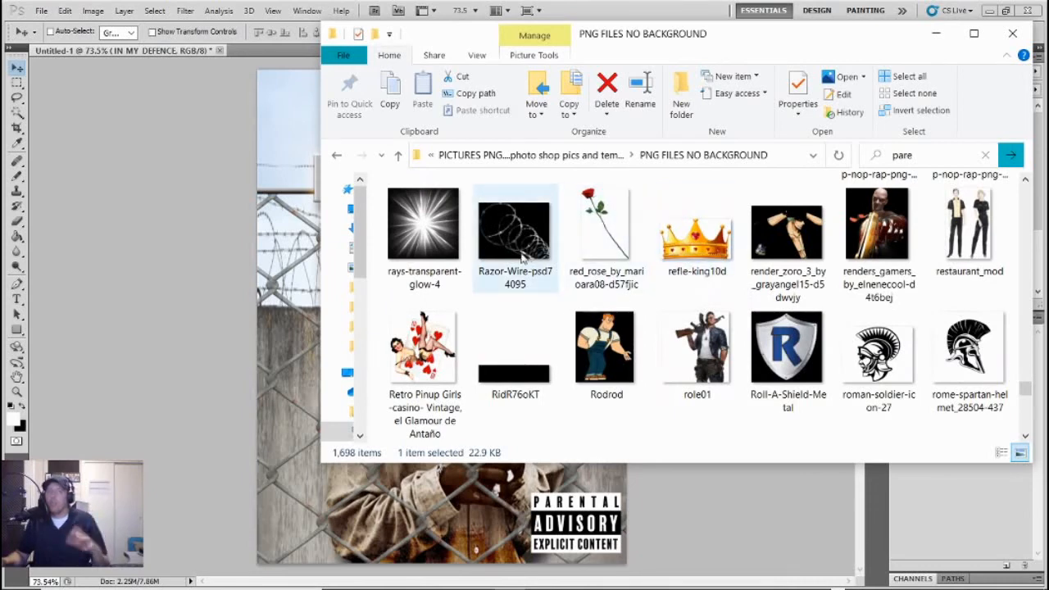
{"action": "scroll", "coordinate": [530, 262], "scroll_direction": "down", "scroll_amount": 3}
{"action": "scroll", "coordinate": [524, 250], "scroll_direction": "down", "scroll_amount": 5}
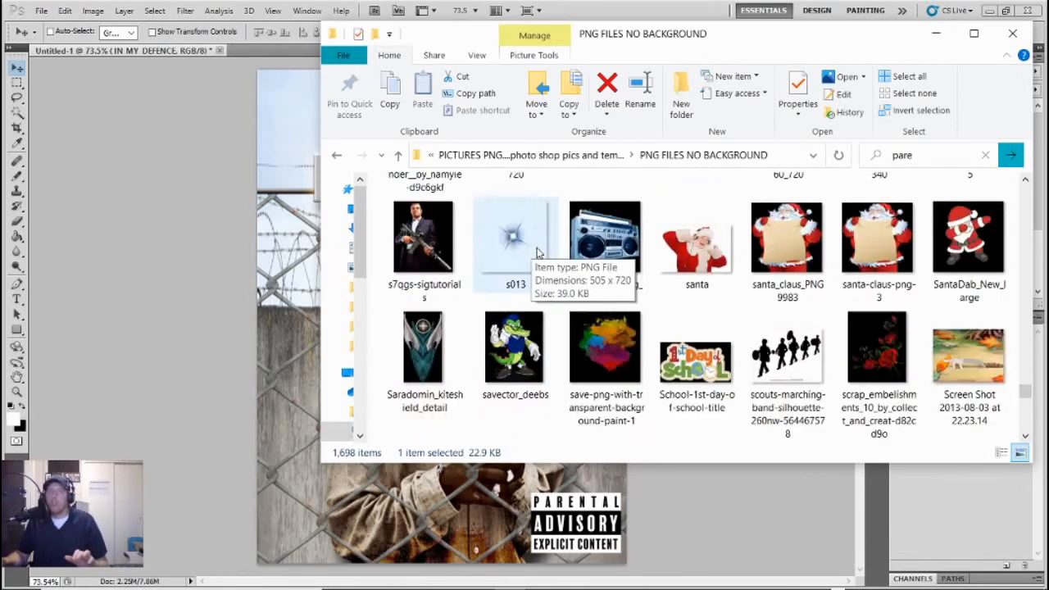
{"action": "scroll", "coordinate": [702, 319], "scroll_direction": "down", "scroll_amount": 5}
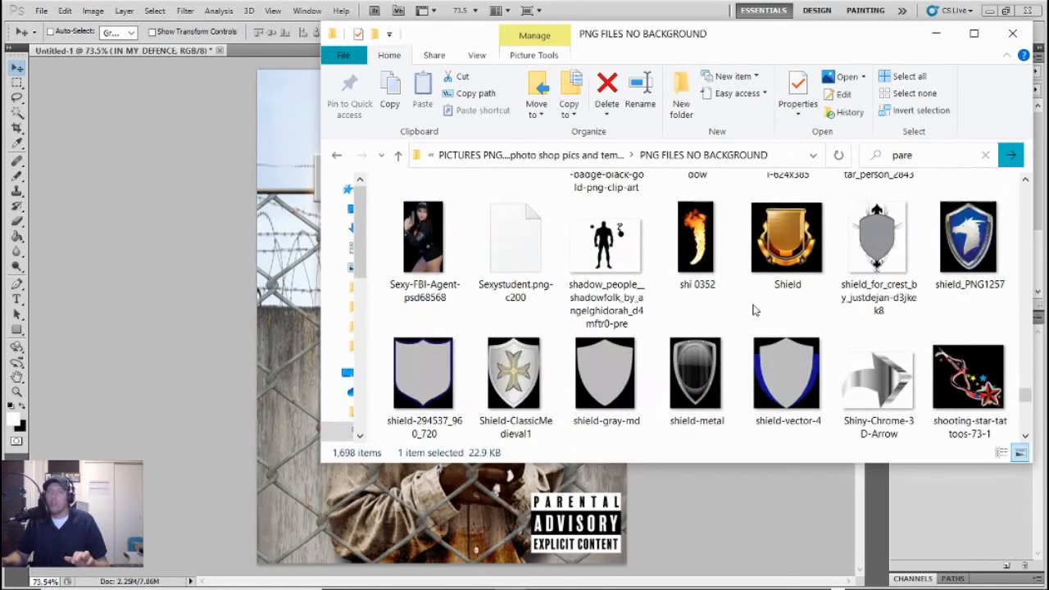
{"action": "scroll", "coordinate": [754, 309], "scroll_direction": "down", "scroll_amount": 12}
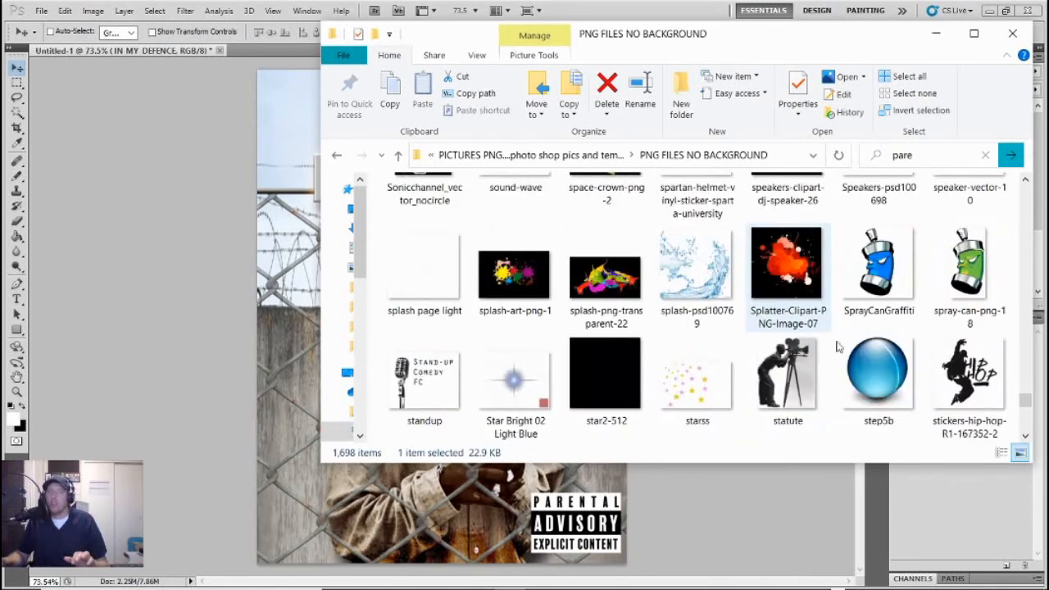
{"action": "left_click_drag", "start_coordinate": [1025, 401], "coordinate": [1023, 187]}
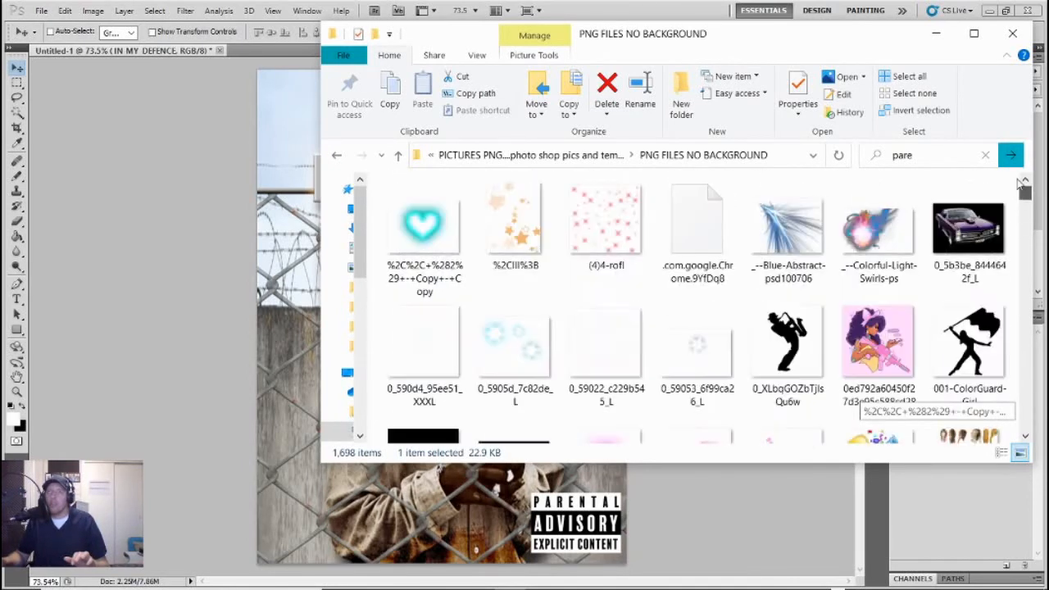
Place the 0_59053_6f99ca26_L light flare on the cover, scale it to about 125% and position it over the sky's upper-right corner
{"action": "left_click", "coordinate": [695, 354]}
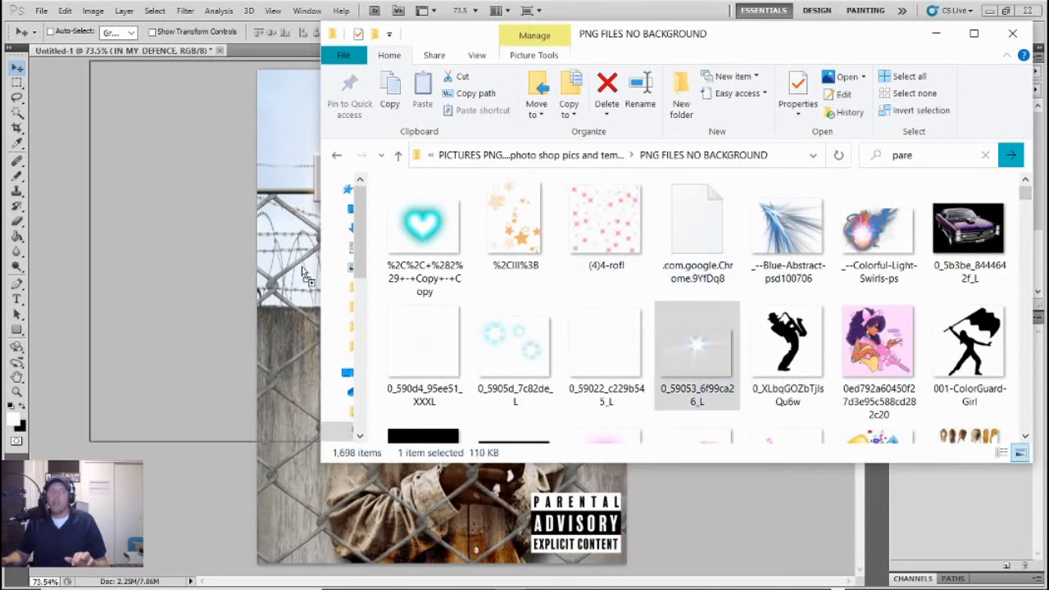
{"action": "left_click", "coordinate": [299, 272]}
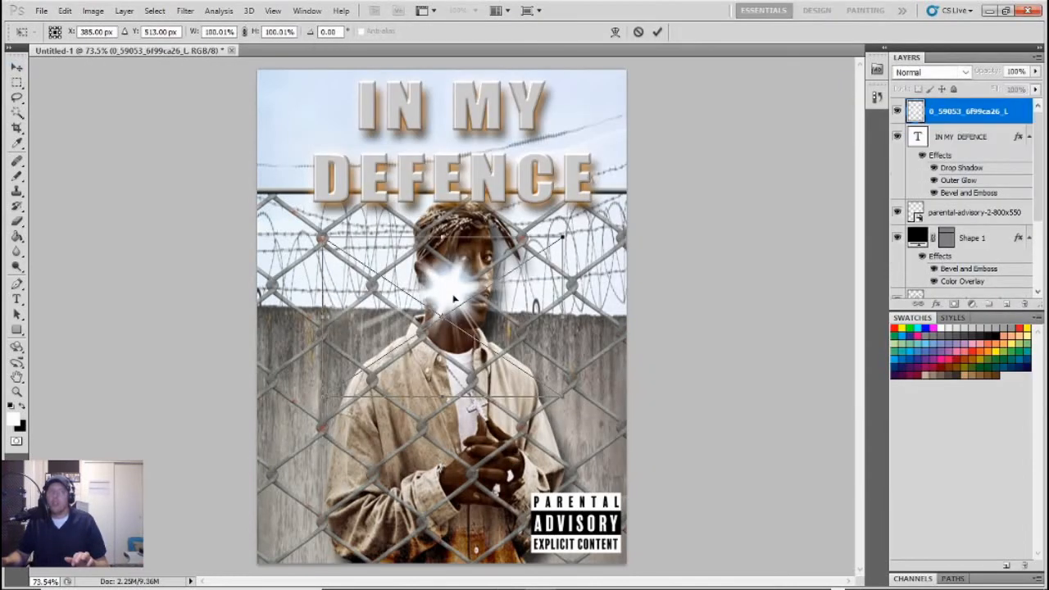
{"action": "left_click_drag", "start_coordinate": [453, 299], "coordinate": [574, 115]}
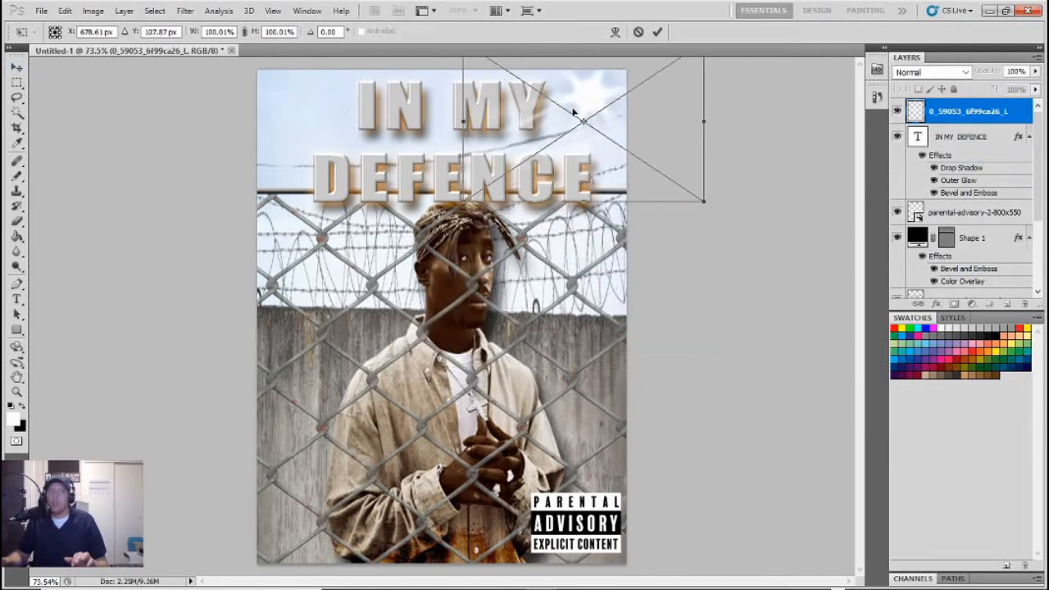
{"action": "left_click_drag", "start_coordinate": [631, 142], "coordinate": [613, 230]}
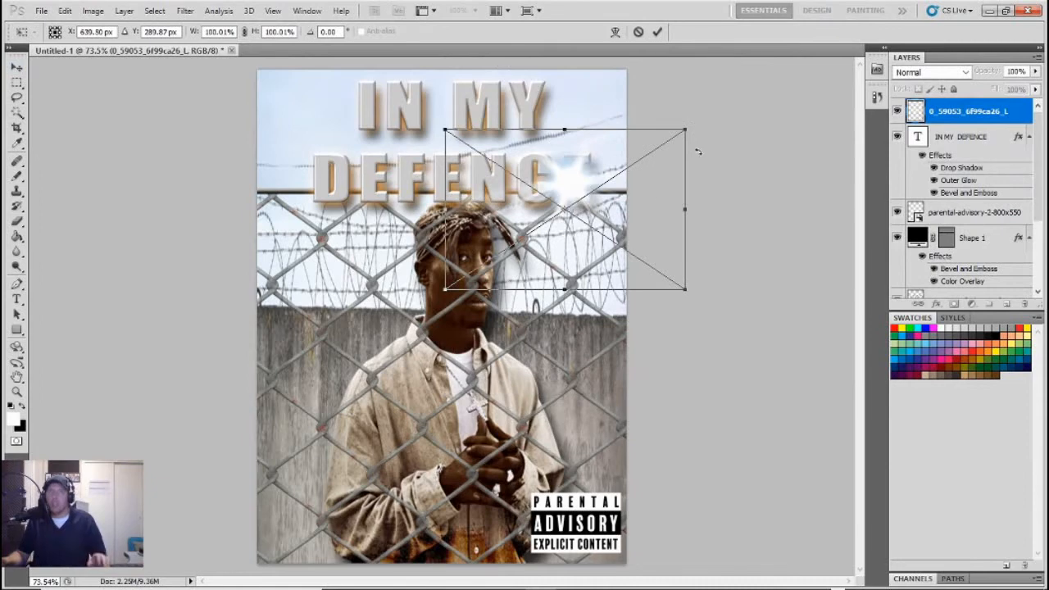
{"action": "left_click_drag", "start_coordinate": [696, 121], "coordinate": [756, 80]}
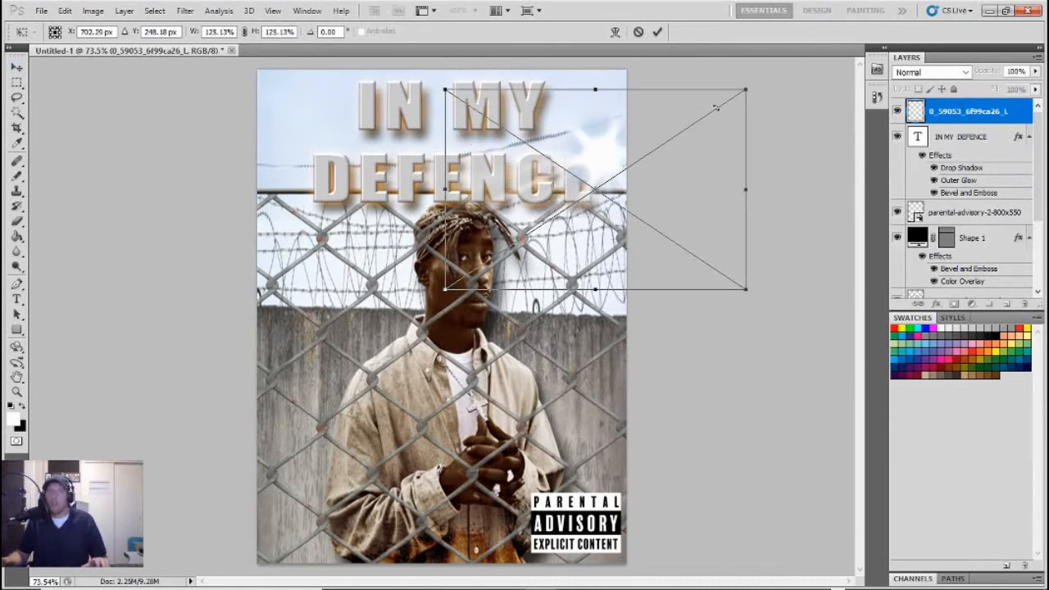
{"action": "left_click_drag", "start_coordinate": [645, 199], "coordinate": [655, 124]}
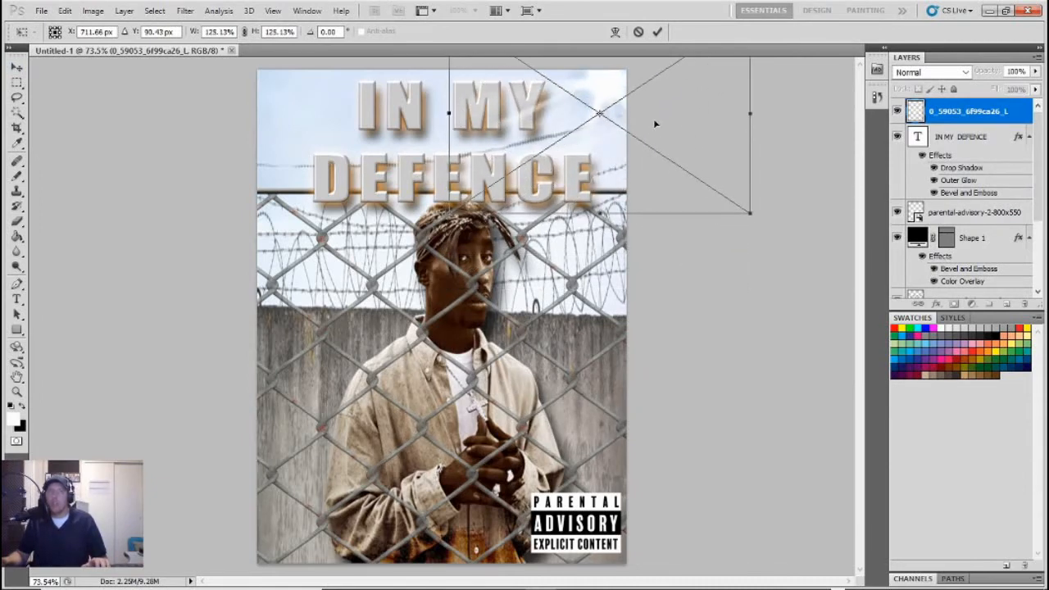
{"action": "left_click", "coordinate": [17, 83]}
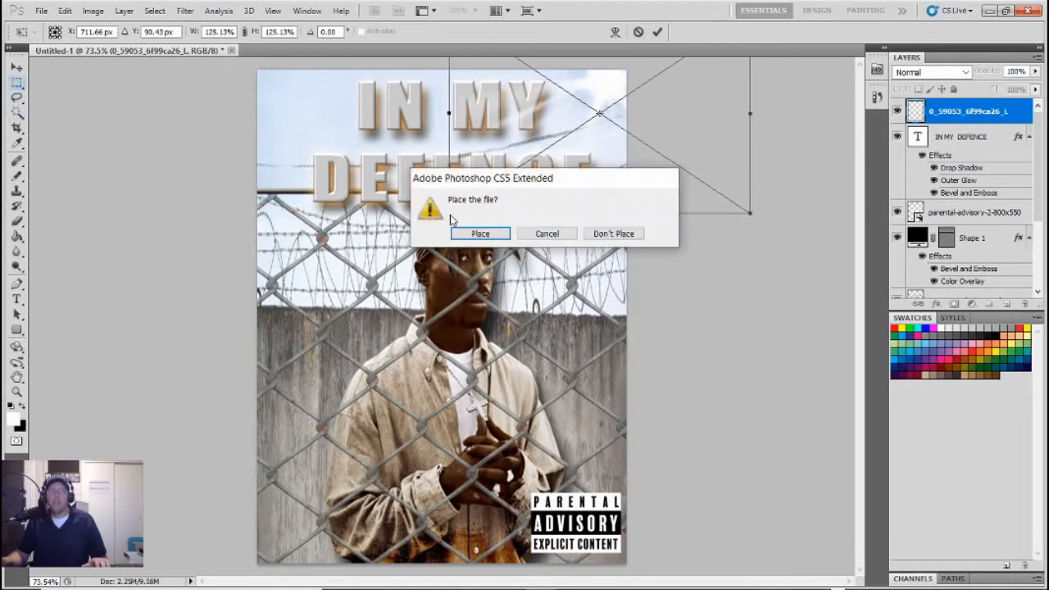
{"action": "left_click", "coordinate": [480, 234]}
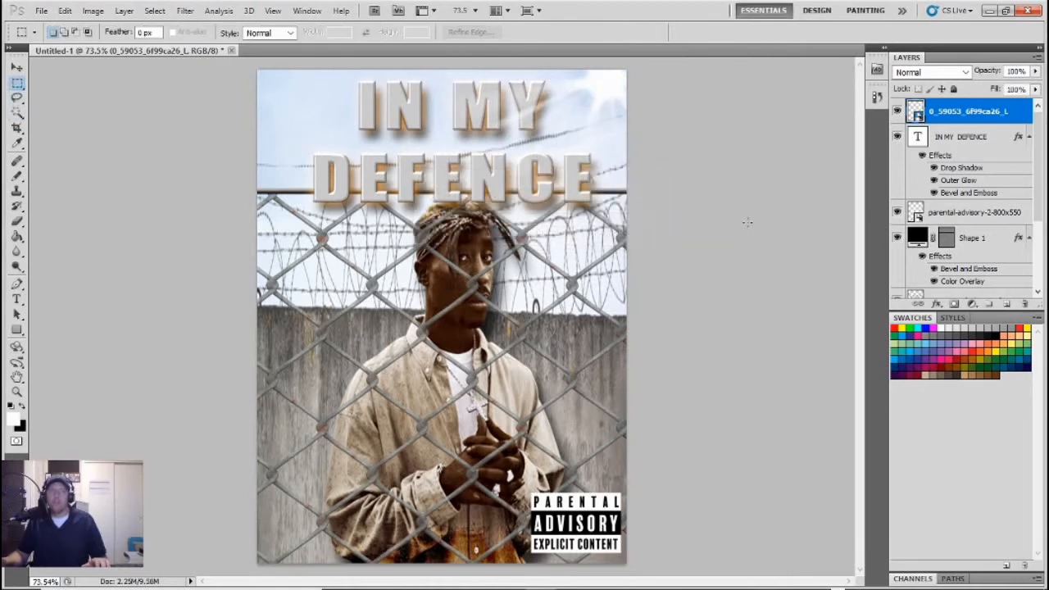
Add a drop shadow to the light flare layer, briefly trying an outer glow and turning it off
{"action": "right_click", "coordinate": [958, 111]}
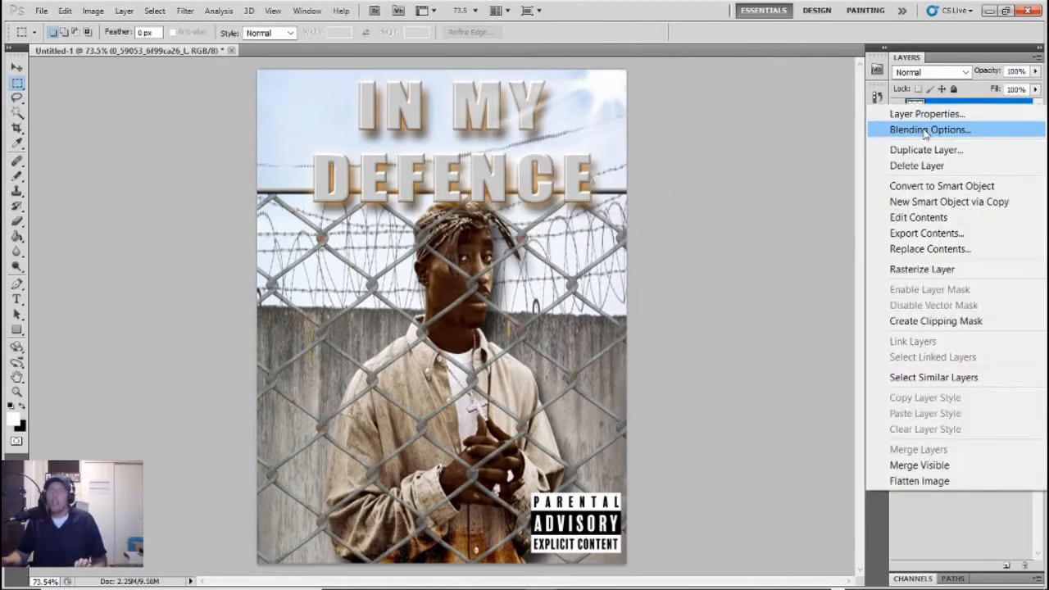
{"action": "left_click", "coordinate": [924, 131]}
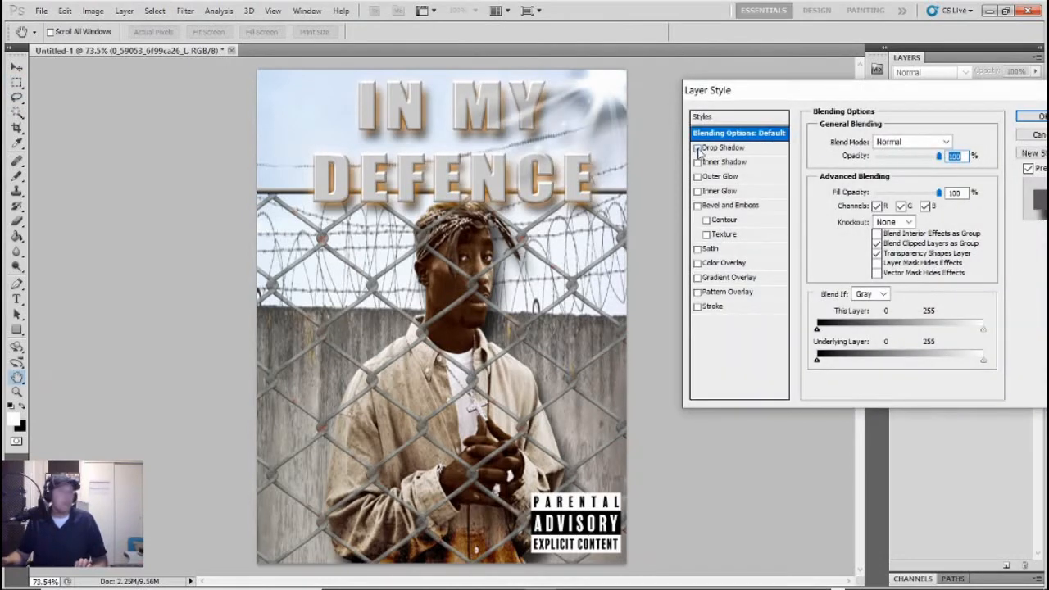
{"action": "left_click", "coordinate": [697, 148]}
{"action": "left_click", "coordinate": [697, 177]}
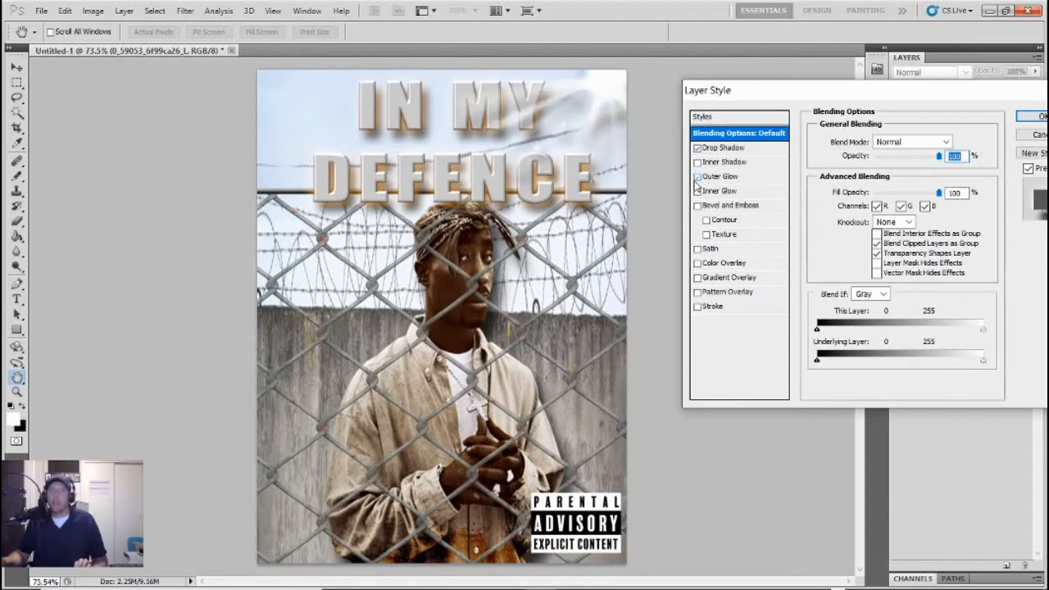
{"action": "left_click", "coordinate": [696, 183]}
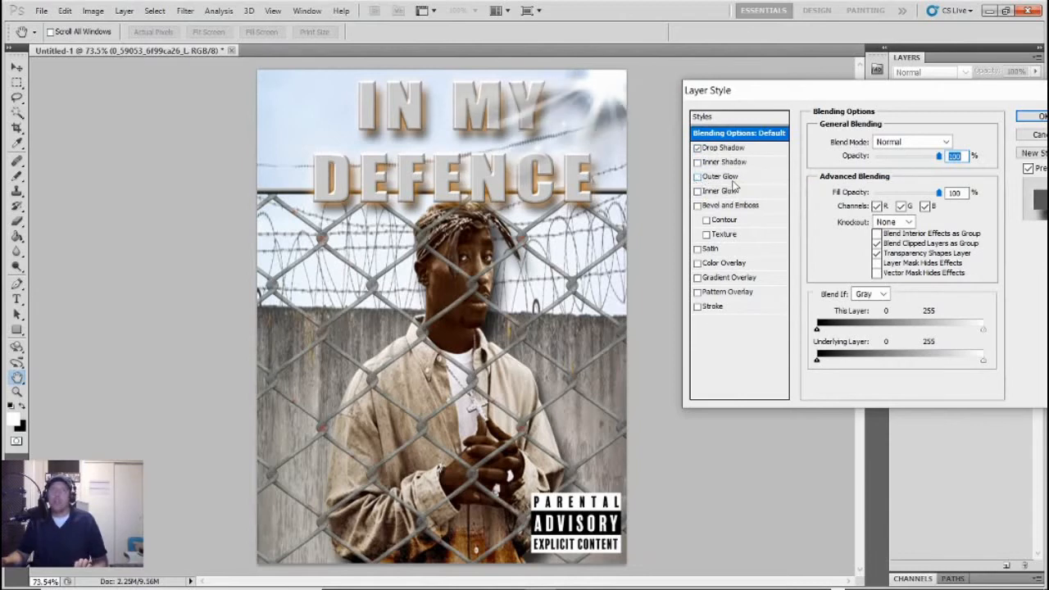
{"action": "left_click", "coordinate": [1031, 117]}
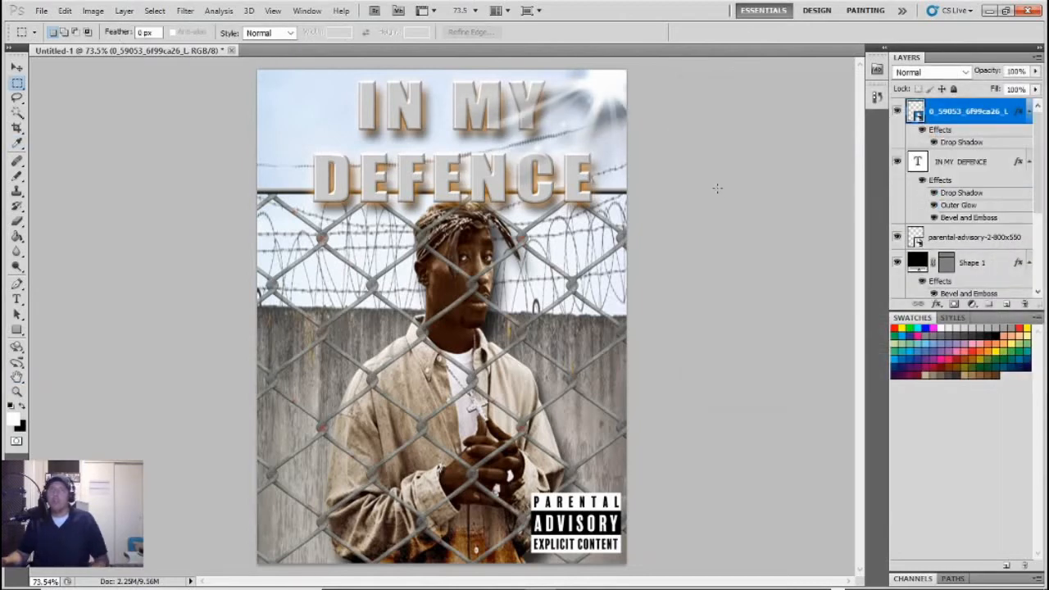
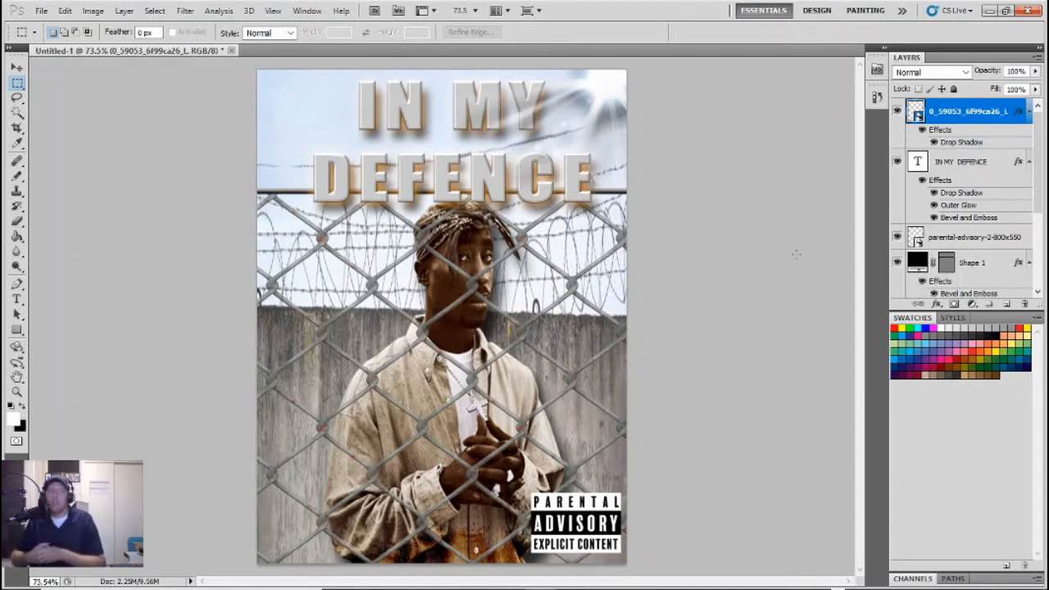
Add a text box over the fence beside the rapper with the word MIXTAPE in 72 pt Impact
{"action": "mouse_move", "coordinate": [783, 580]}
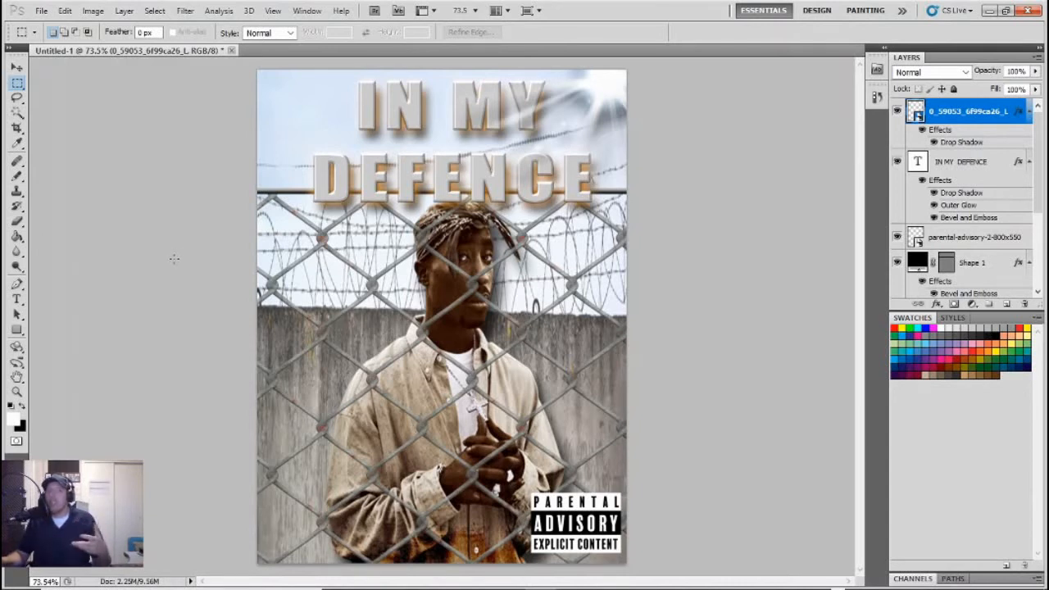
{"action": "left_click", "coordinate": [17, 299]}
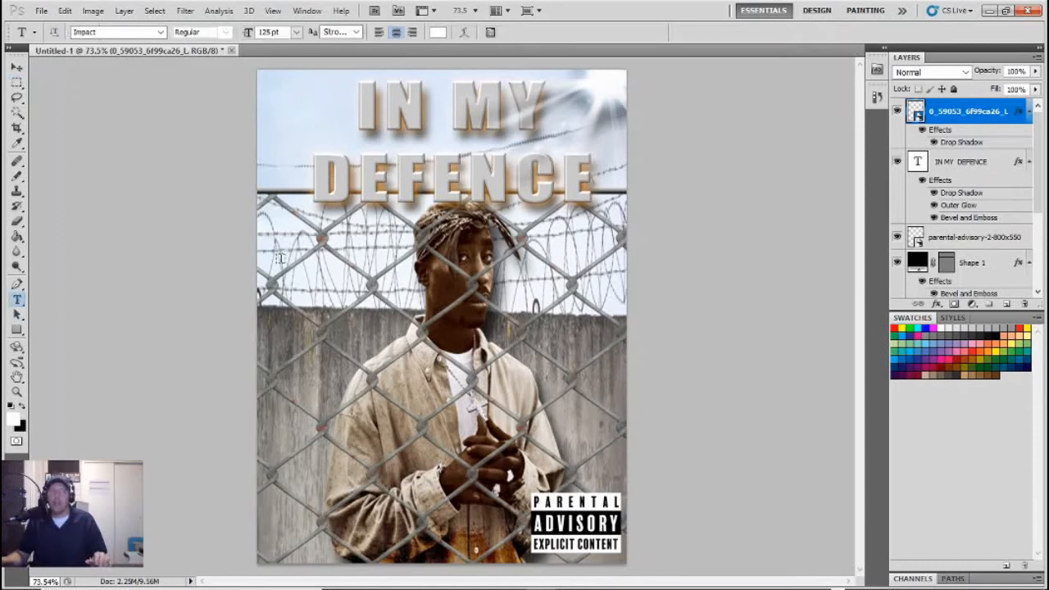
{"action": "left_click_drag", "start_coordinate": [338, 387], "coordinate": [438, 435]}
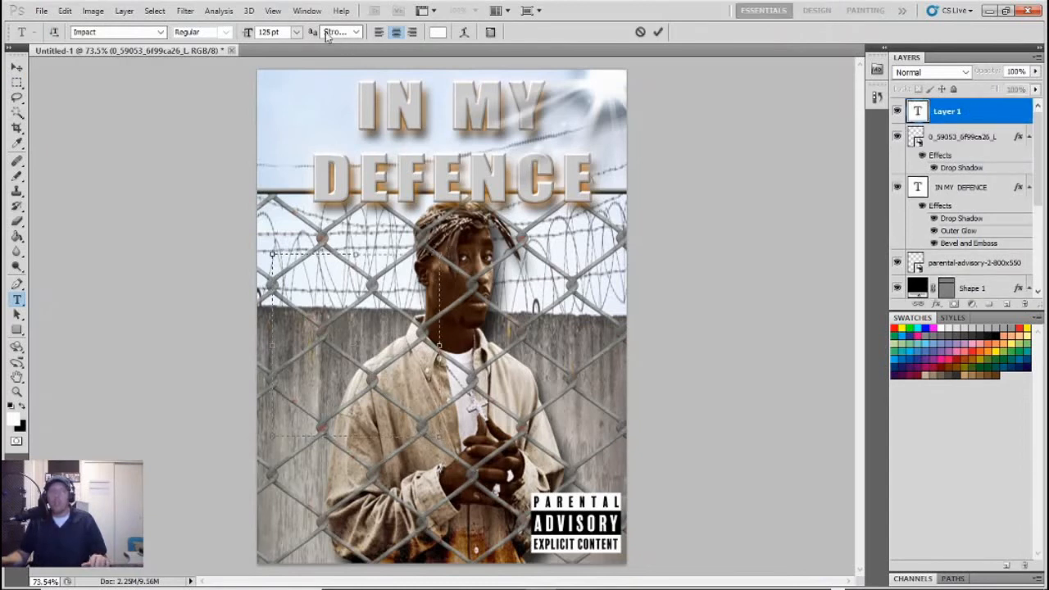
{"action": "left_click", "coordinate": [295, 32]}
{"action": "left_click", "coordinate": [287, 274]}
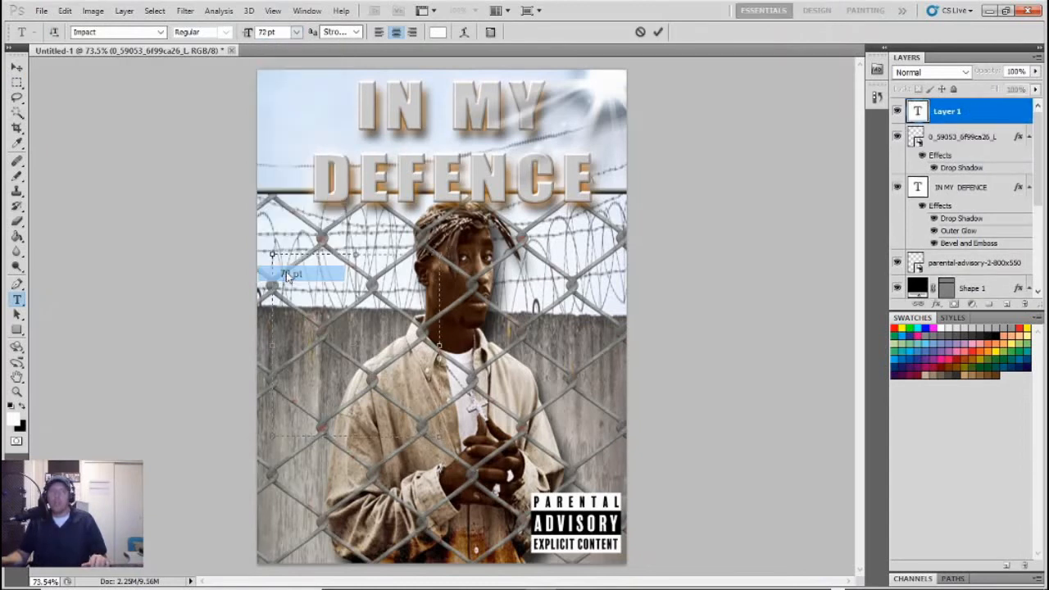
{"action": "type", "text": "MI"}
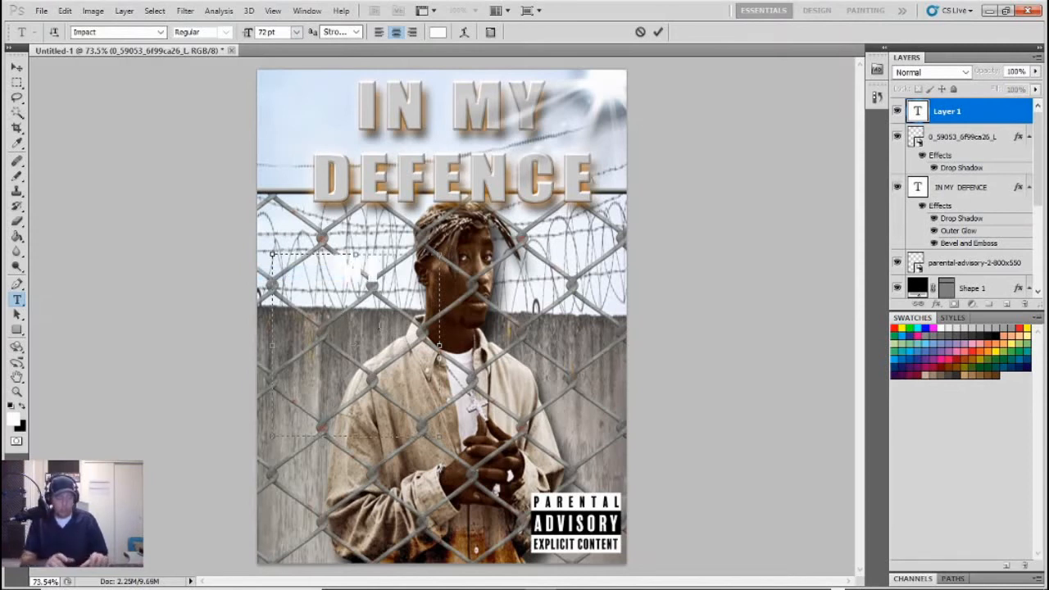
{"action": "type", "text": "XTAPE"}
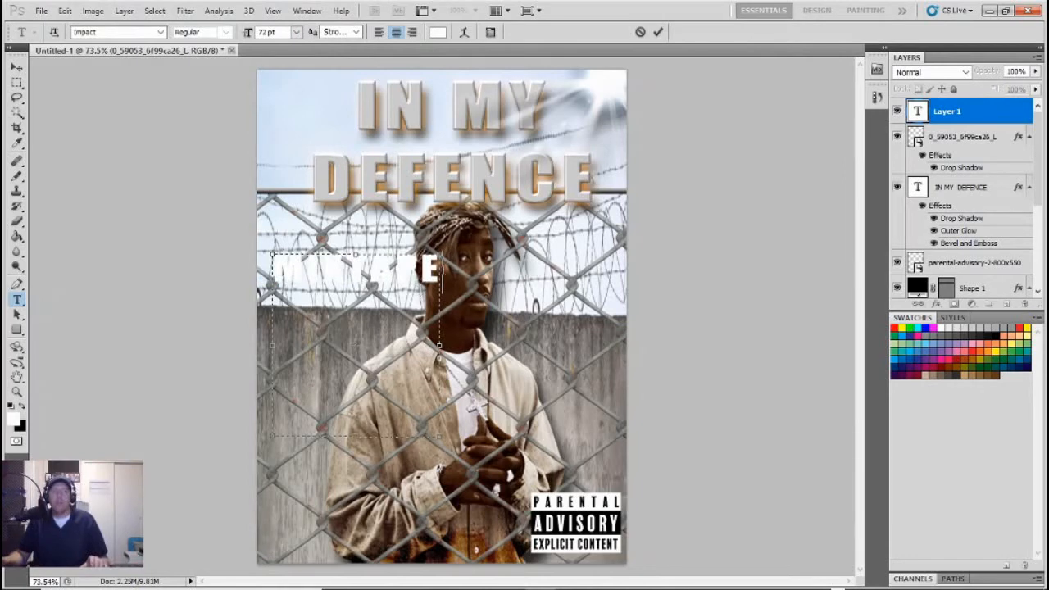
Change the MIXTAPE text to Lithos Pro at 60 pt and move it slightly up and to the right
{"action": "left_click_drag", "start_coordinate": [435, 277], "coordinate": [274, 283]}
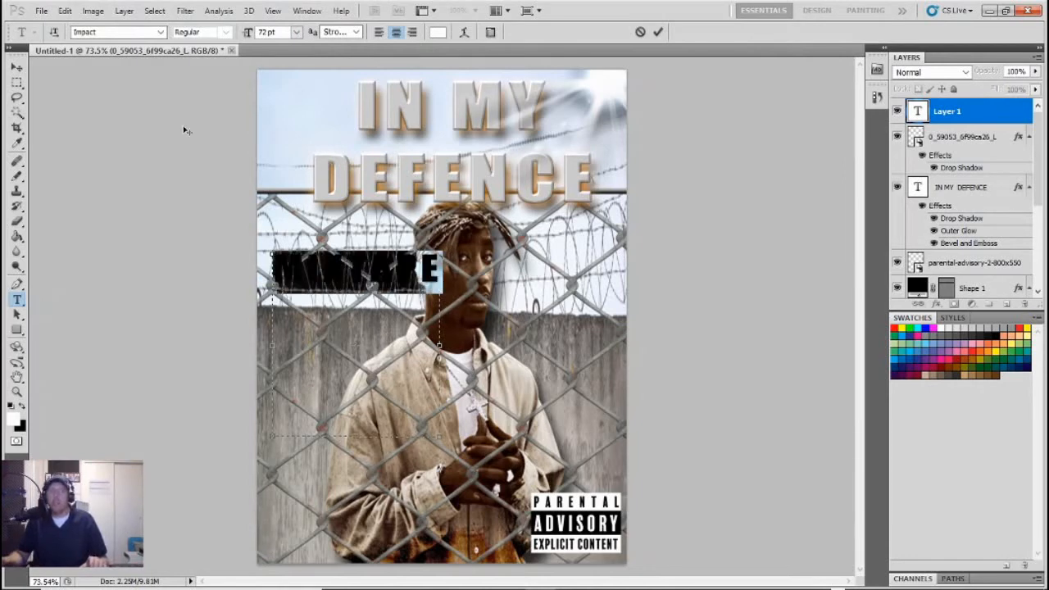
{"action": "left_click", "coordinate": [161, 34]}
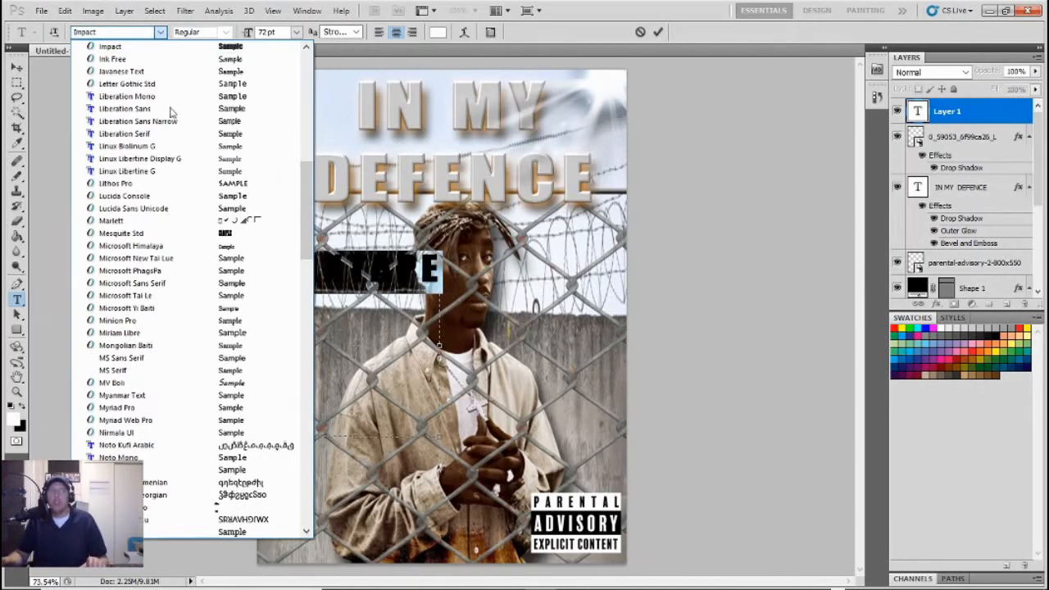
{"action": "left_click", "coordinate": [208, 185]}
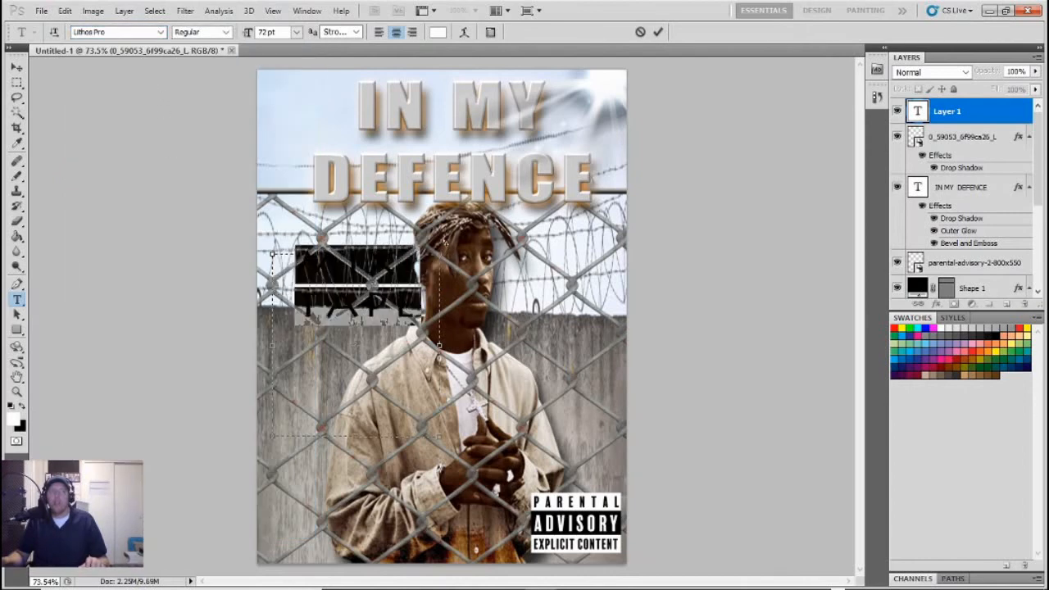
{"action": "left_click", "coordinate": [296, 32]}
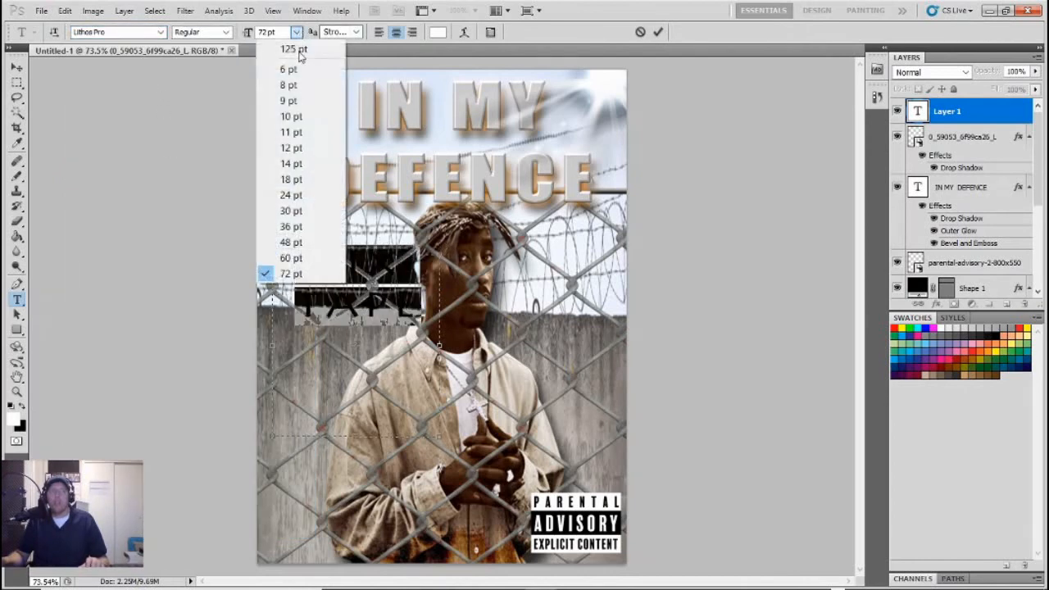
{"action": "left_click", "coordinate": [303, 258]}
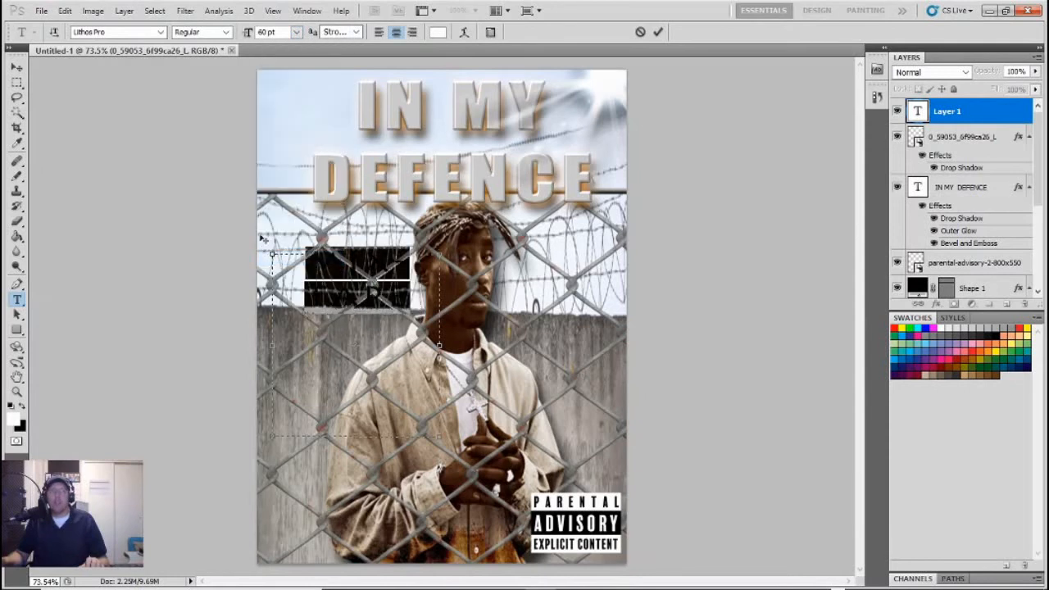
{"action": "left_click", "coordinate": [17, 67]}
{"action": "left_click_drag", "start_coordinate": [328, 287], "coordinate": [352, 263]}
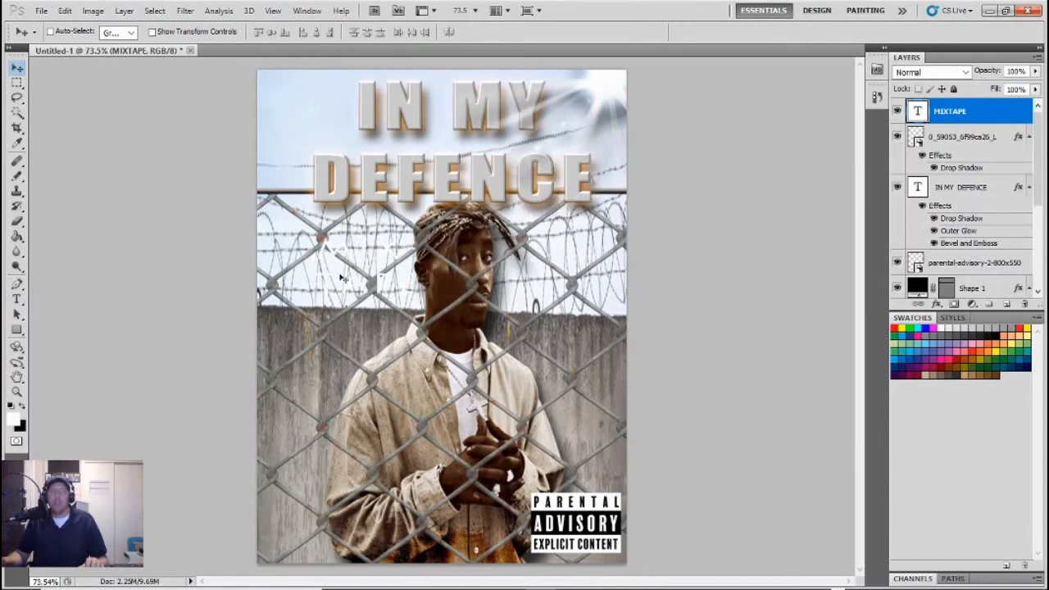
Select all of the MIXTAPE text and reduce its size to 48 pt
{"action": "left_click", "coordinate": [16, 299]}
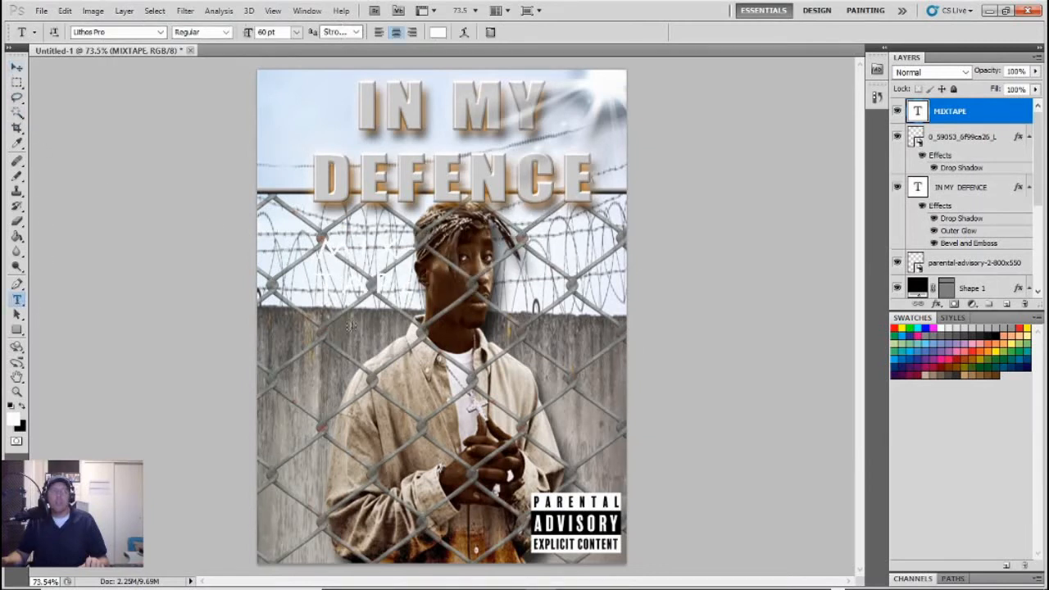
{"action": "left_click", "coordinate": [344, 283]}
{"action": "key", "text": "ctrl+a"}
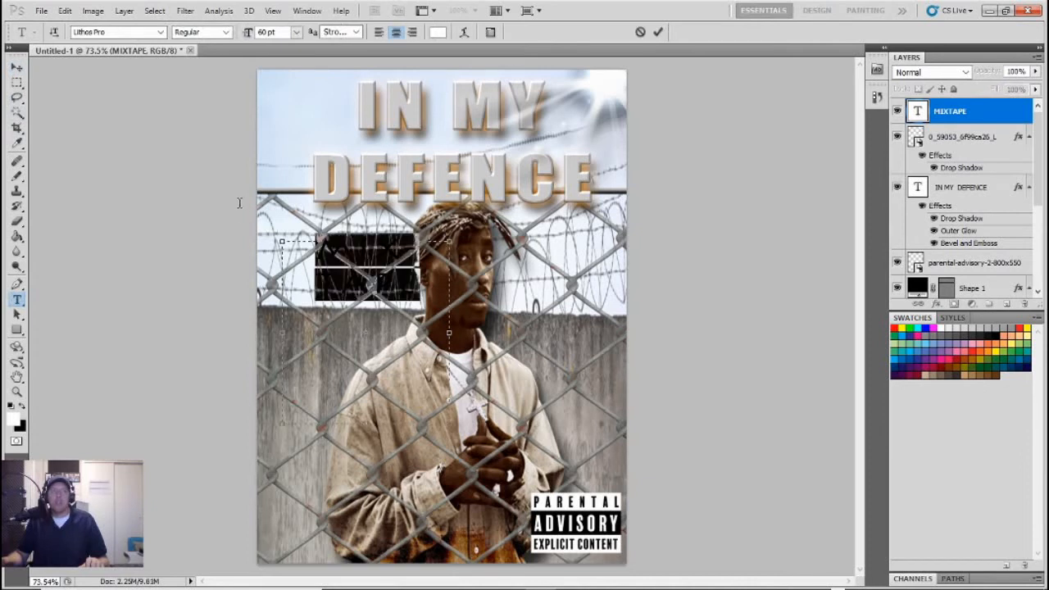
{"action": "left_click", "coordinate": [297, 33]}
{"action": "left_click", "coordinate": [300, 238]}
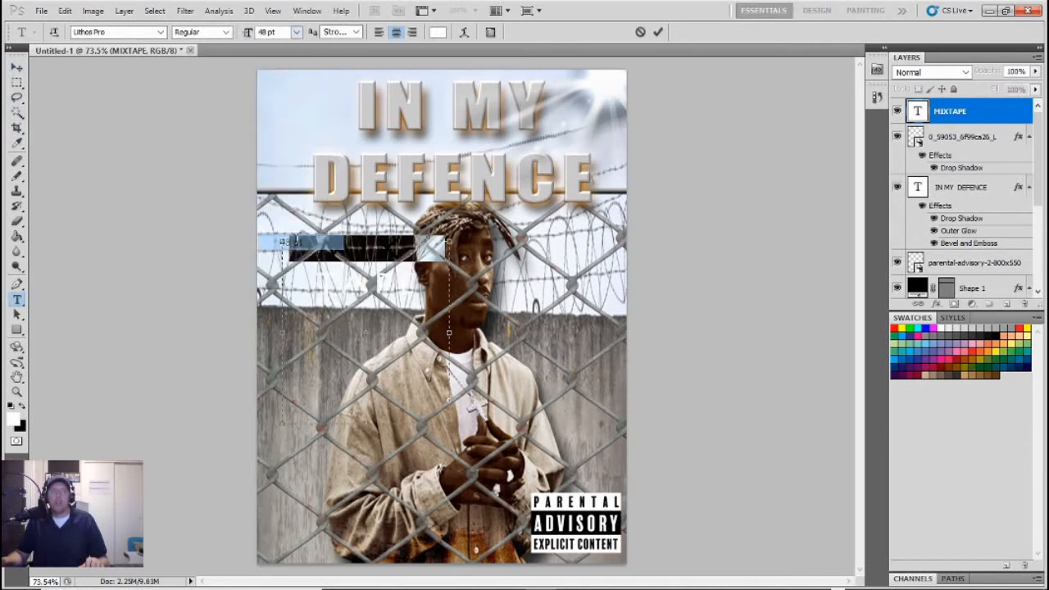
Move the MIXTAPE text up to the cover's left edge, just beneath the word DEFENCE
{"action": "left_click", "coordinate": [17, 66]}
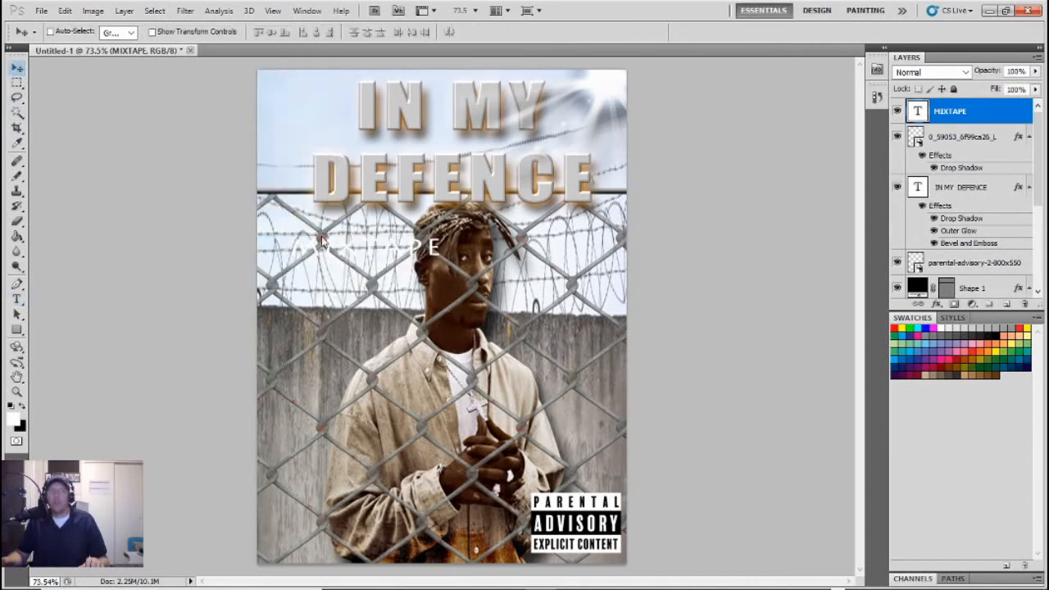
{"action": "left_click_drag", "start_coordinate": [328, 242], "coordinate": [355, 225]}
{"action": "left_click", "coordinate": [16, 299]}
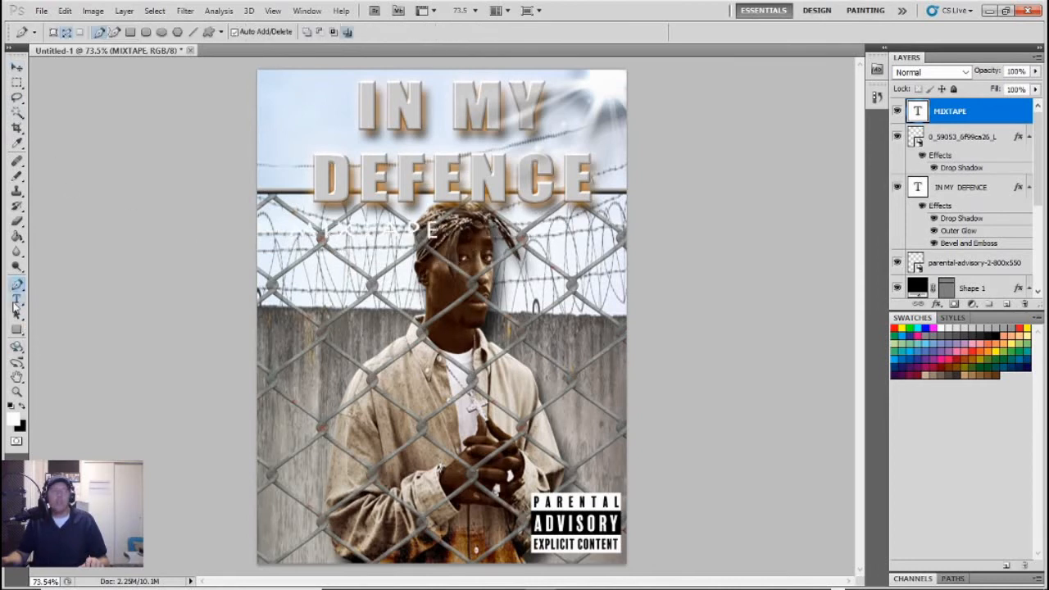
{"action": "left_click", "coordinate": [352, 231]}
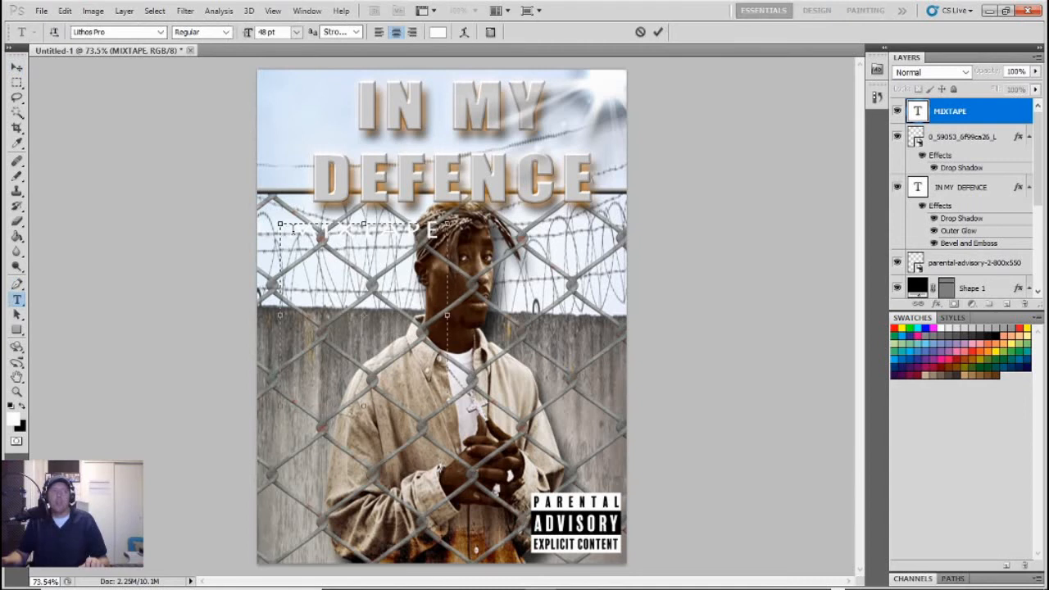
{"action": "left_click", "coordinate": [17, 67]}
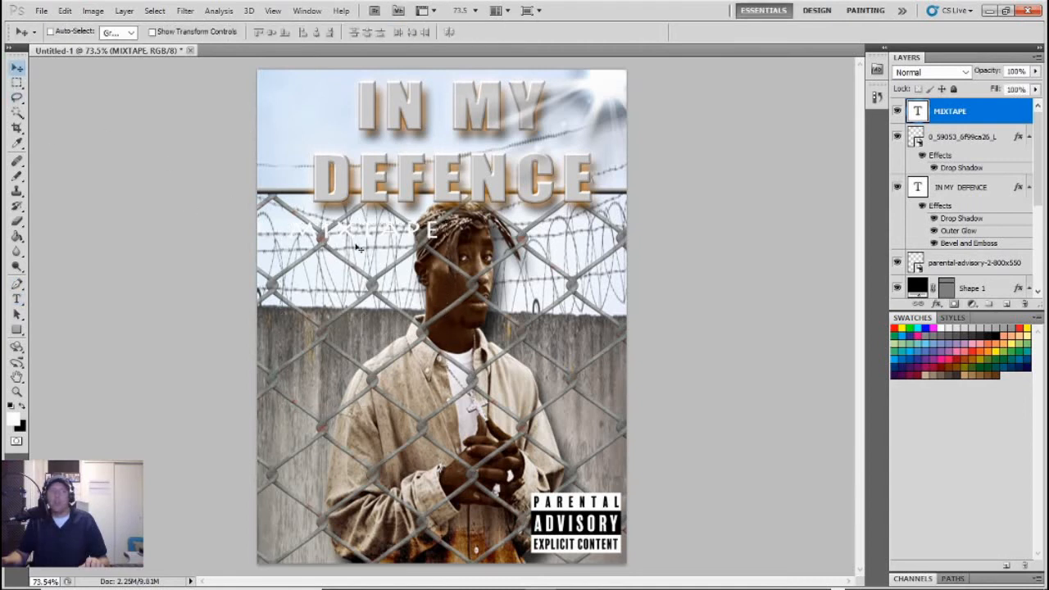
{"action": "mouse_move", "coordinate": [333, 235]}
{"action": "left_mouse_down"}
{"action": "mouse_move", "coordinate": [322, 239]}
{"action": "mouse_move", "coordinate": [324, 229]}
{"action": "left_mouse_up"}
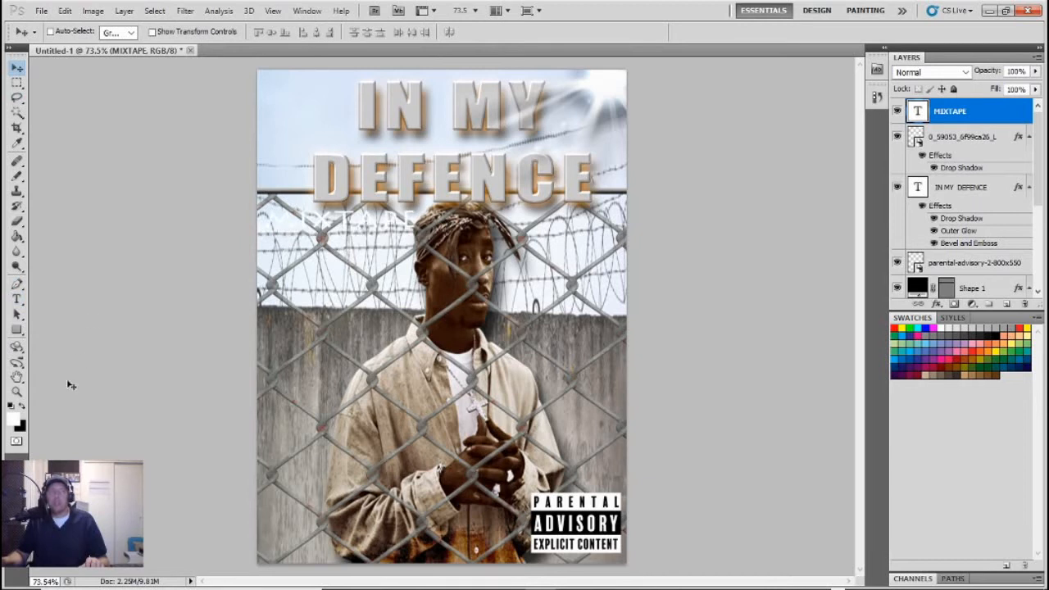
Select all of the MIXTAPE text and set its size to 42 pt
{"action": "left_click", "coordinate": [17, 300]}
{"action": "left_click", "coordinate": [335, 221]}
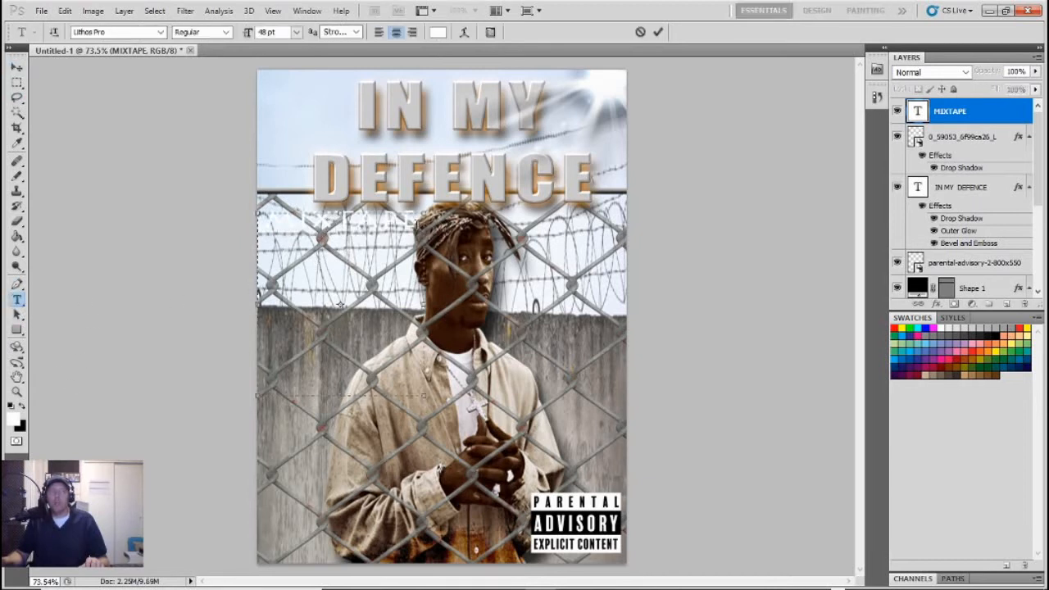
{"action": "left_click_drag", "start_coordinate": [422, 221], "coordinate": [240, 227]}
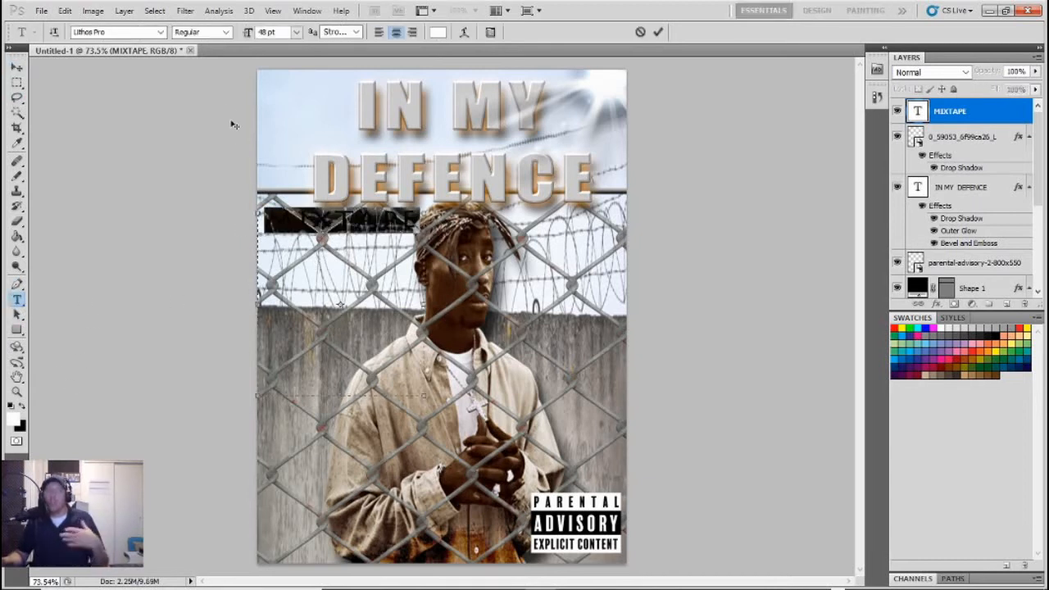
{"action": "left_click", "coordinate": [296, 32]}
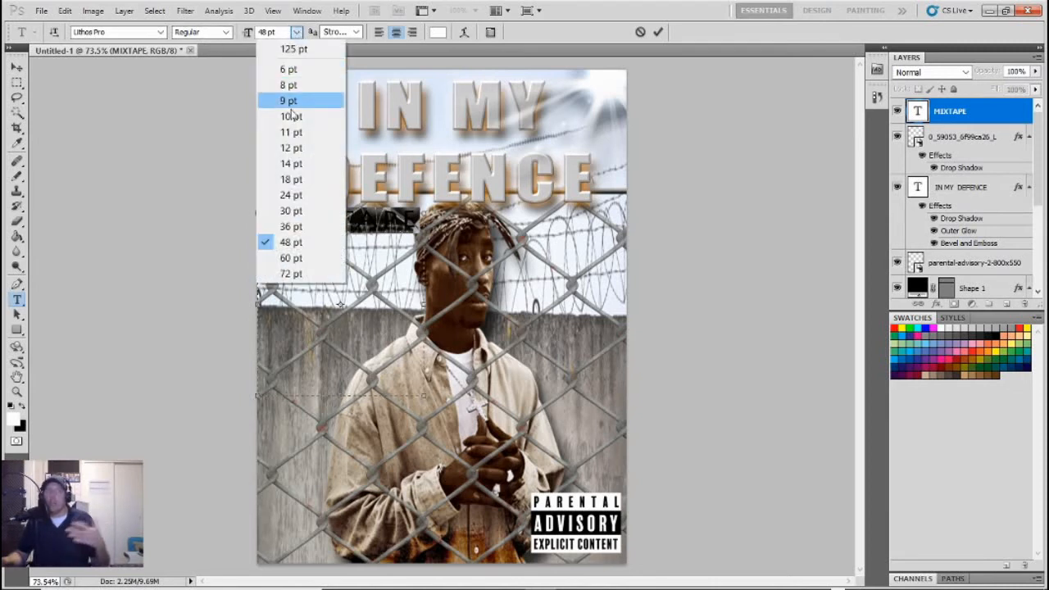
{"action": "left_click", "coordinate": [291, 226]}
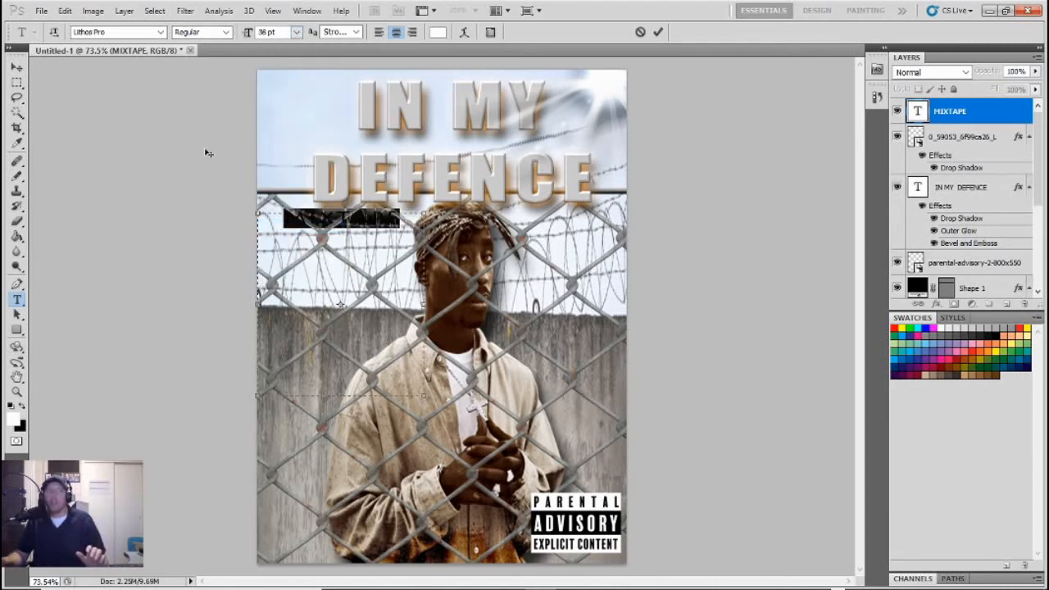
{"action": "left_click", "coordinate": [268, 32]}
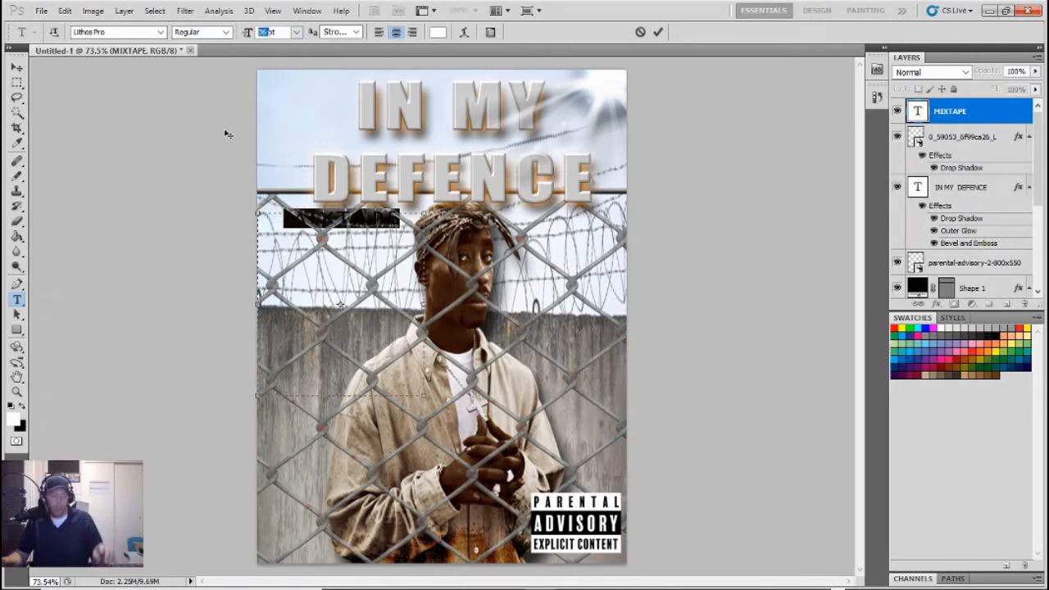
{"action": "type", "text": "42"}
{"action": "key", "text": "Return"}
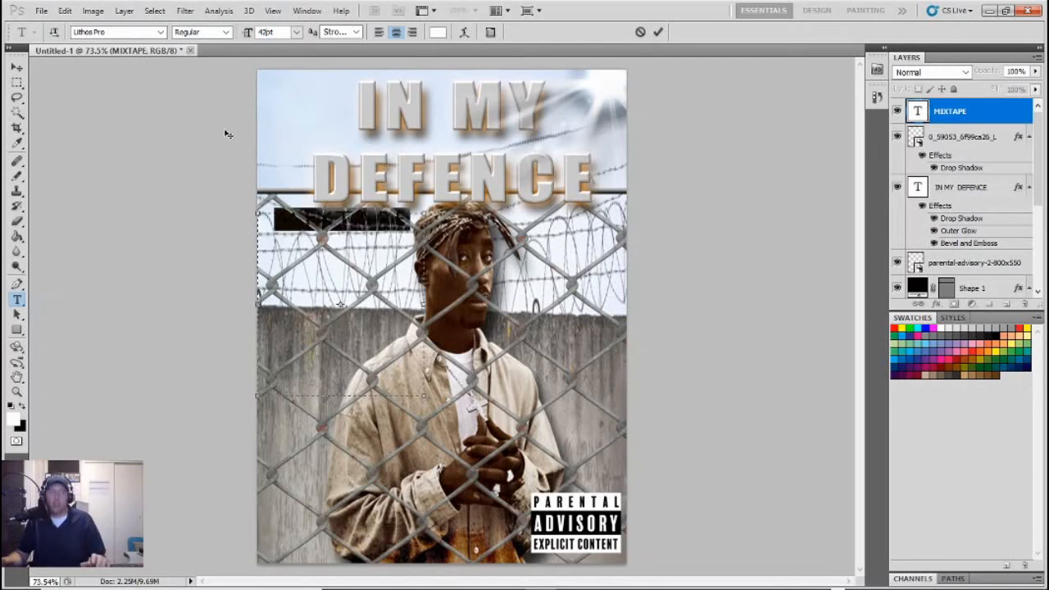
Move the MIXTAPE text slightly down, away from the word DEFENCE
{"action": "left_click", "coordinate": [16, 82]}
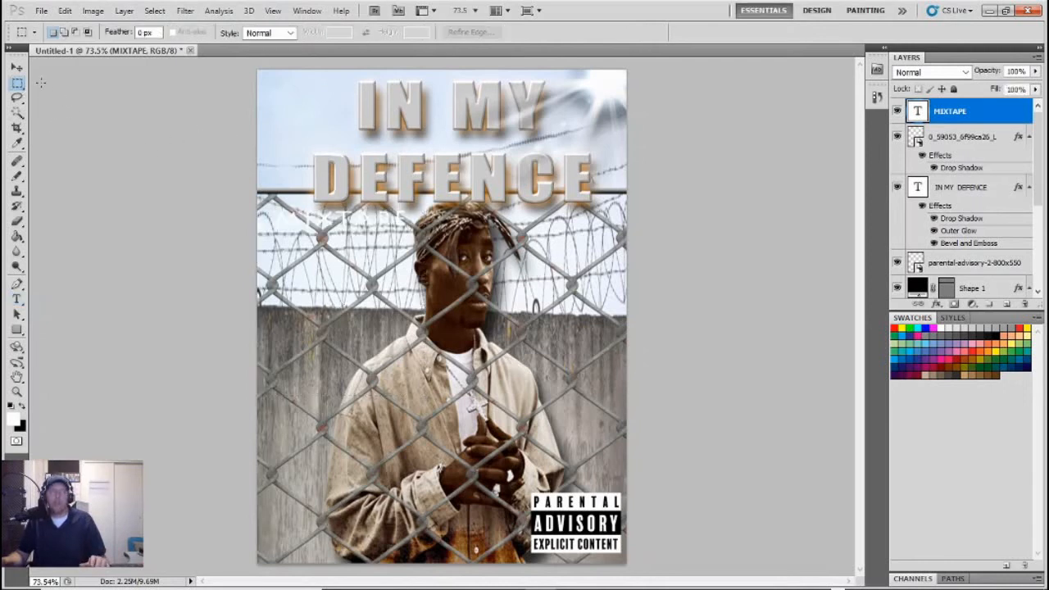
{"action": "left_click", "coordinate": [18, 68]}
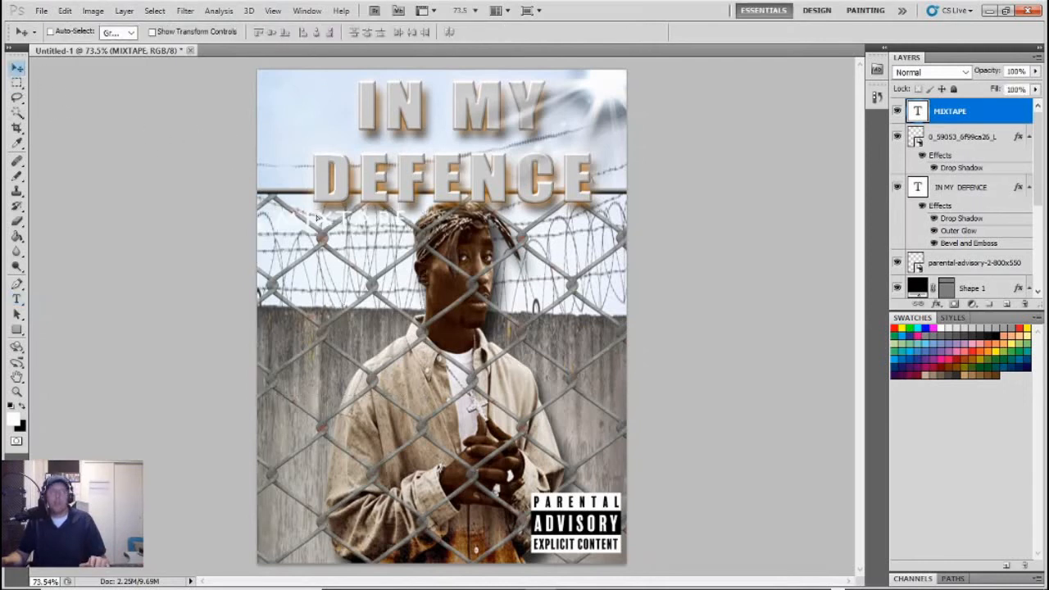
{"action": "left_click_drag", "start_coordinate": [316, 218], "coordinate": [318, 223]}
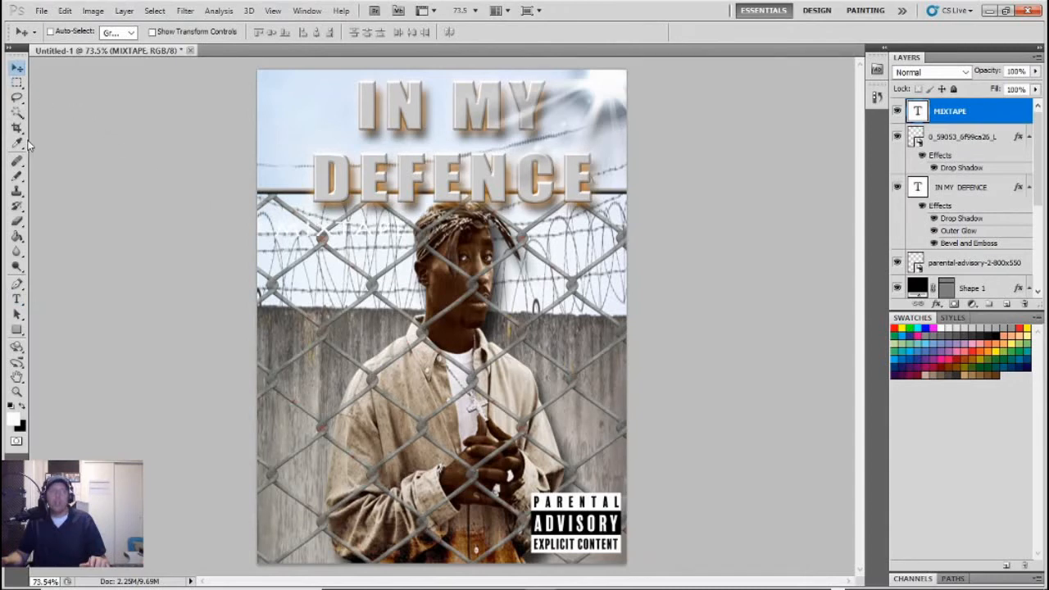
Add a drop shadow to the MIXTAPE layer with 4 px distance, about 59% spread and 7 px size
{"action": "right_click", "coordinate": [946, 120]}
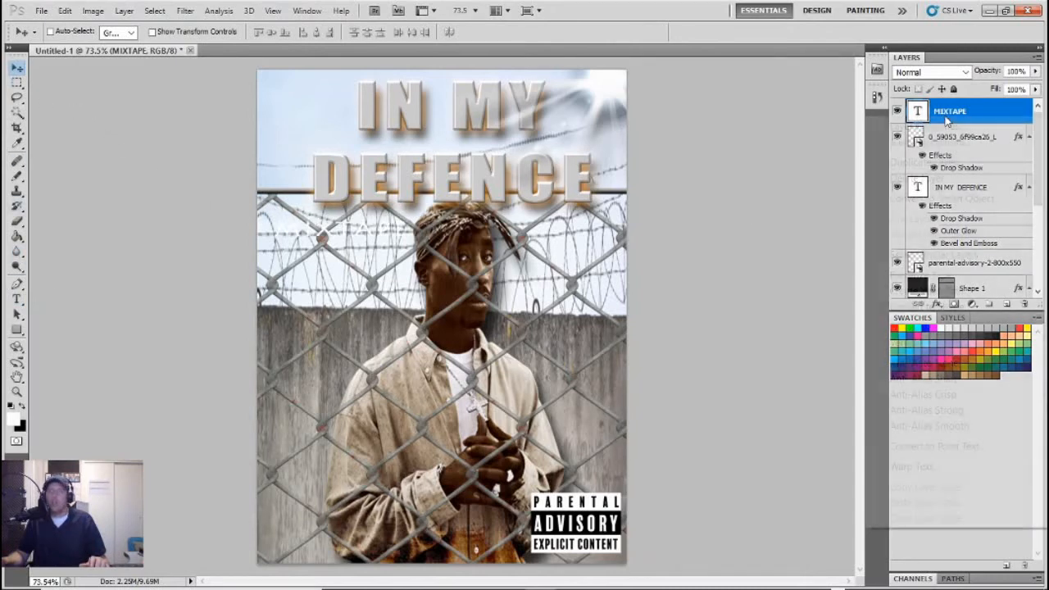
{"action": "left_click", "coordinate": [929, 144]}
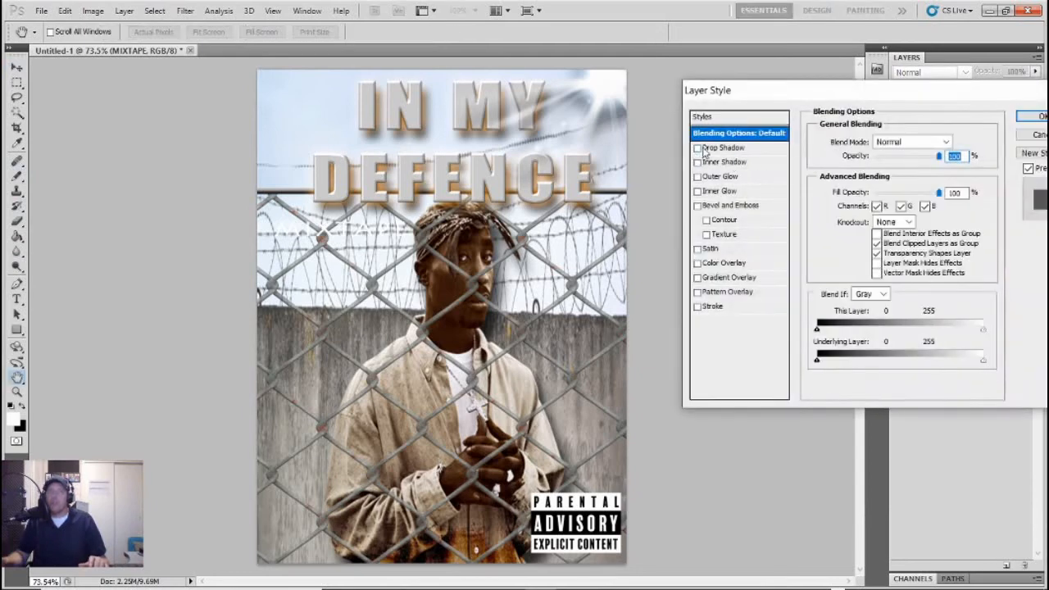
{"action": "left_click", "coordinate": [701, 148]}
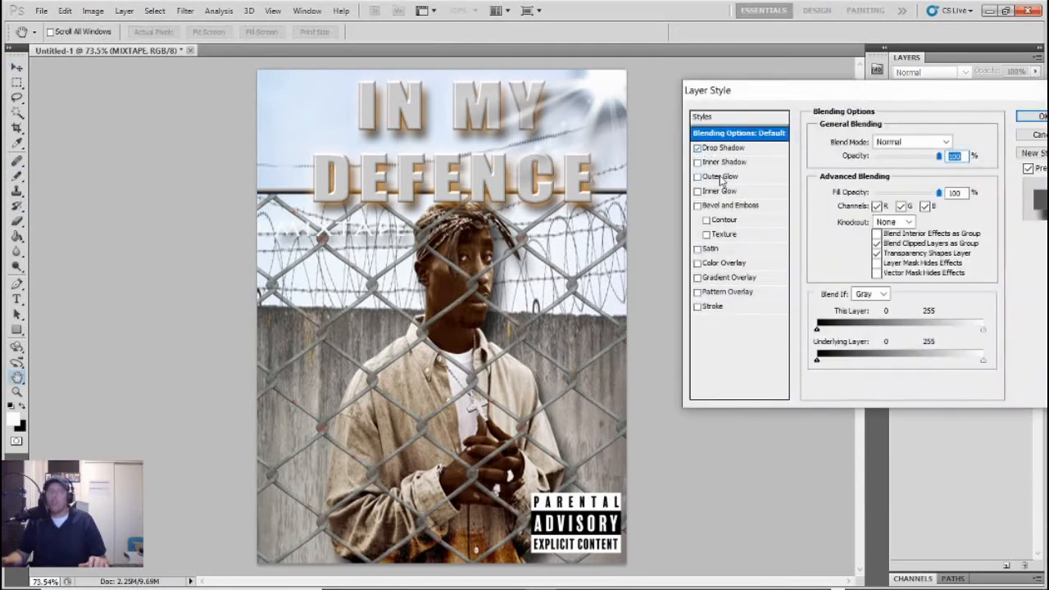
{"action": "left_click", "coordinate": [726, 148]}
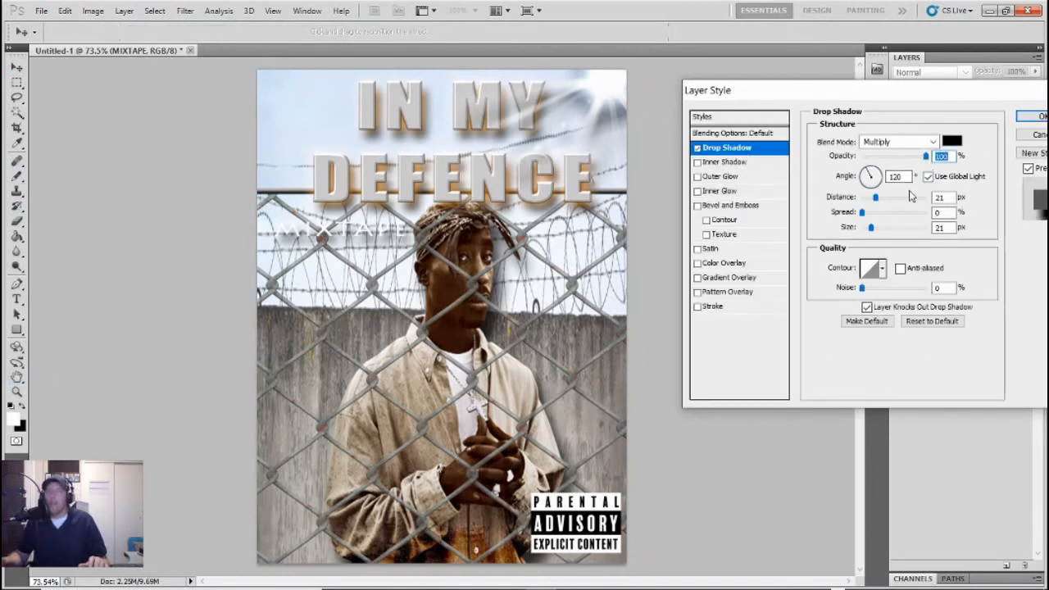
{"action": "left_click_drag", "start_coordinate": [875, 198], "coordinate": [863, 205]}
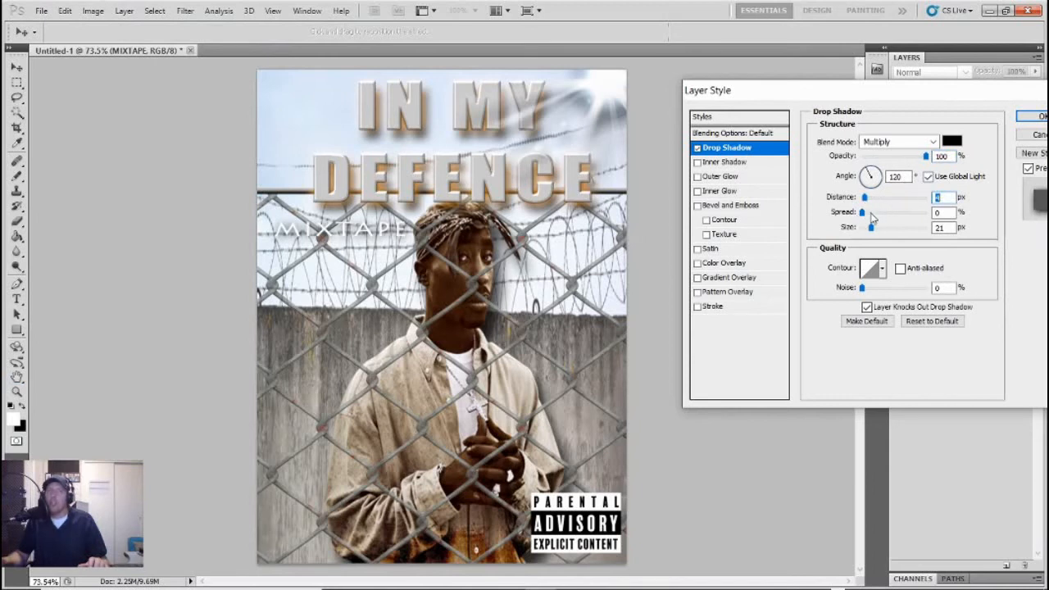
{"action": "left_click_drag", "start_coordinate": [862, 212], "coordinate": [873, 215]}
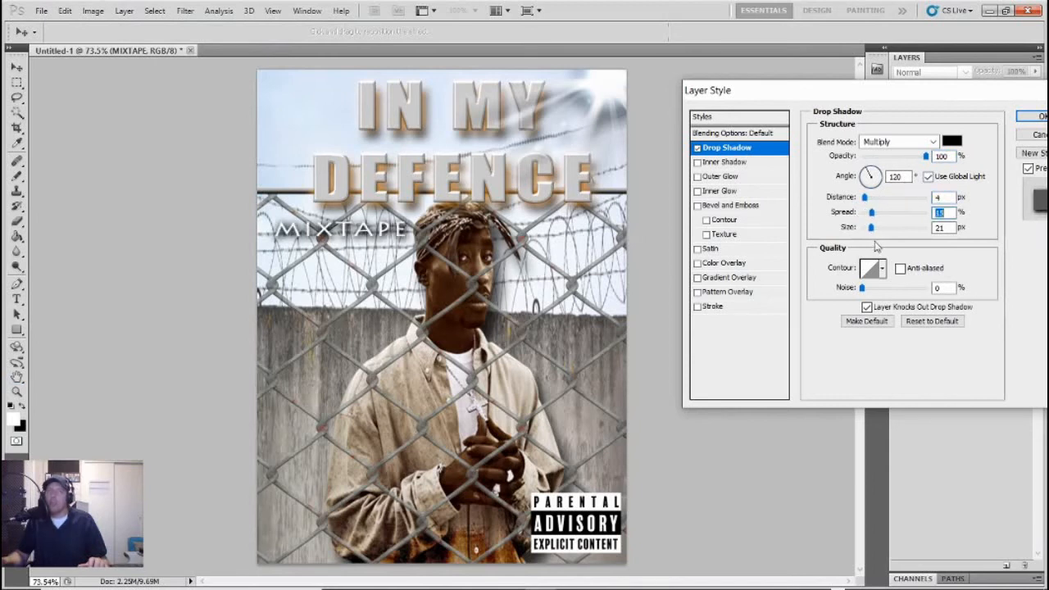
{"action": "left_click_drag", "start_coordinate": [870, 228], "coordinate": [899, 204]}
{"action": "left_click", "coordinate": [871, 213]}
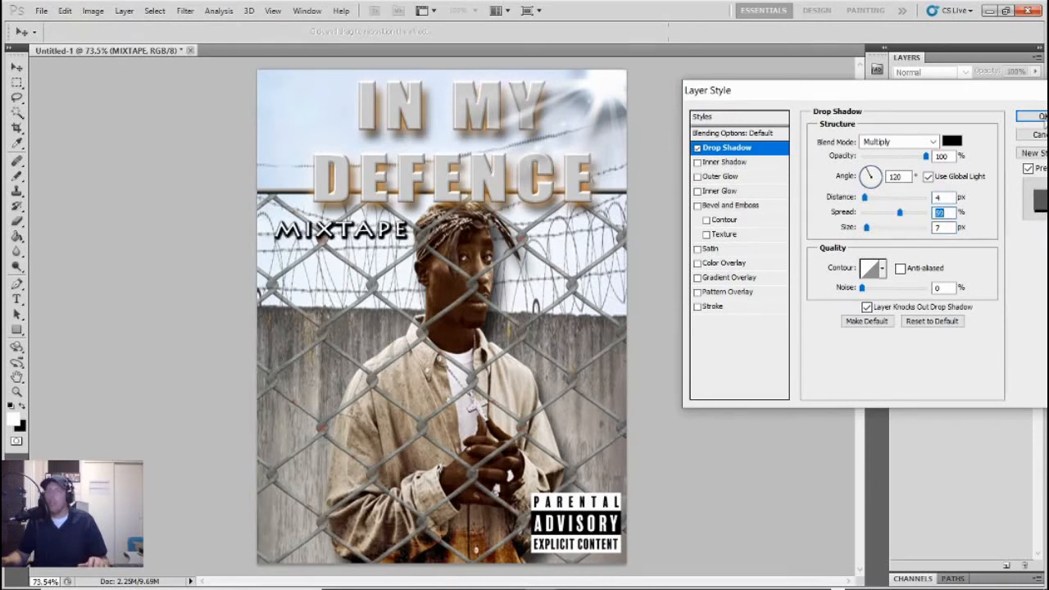
{"action": "left_click", "coordinate": [1033, 116]}
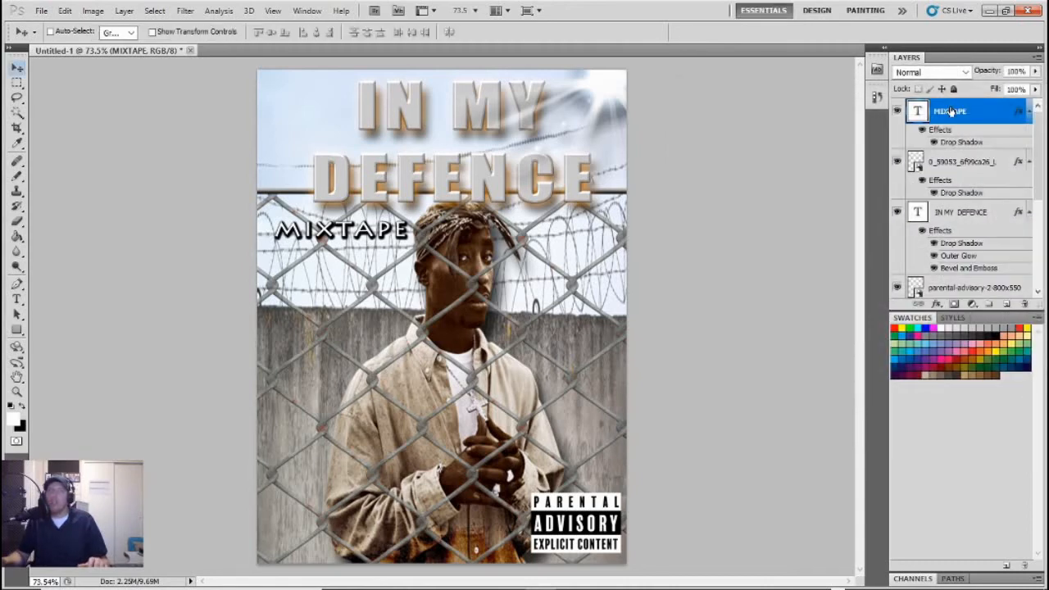
Add a color overlay to the MIXTAPE layer in tan bf8f5a, sampled from the glow around the DEFENCE title
{"action": "right_click", "coordinate": [951, 111]}
{"action": "left_click", "coordinate": [926, 138]}
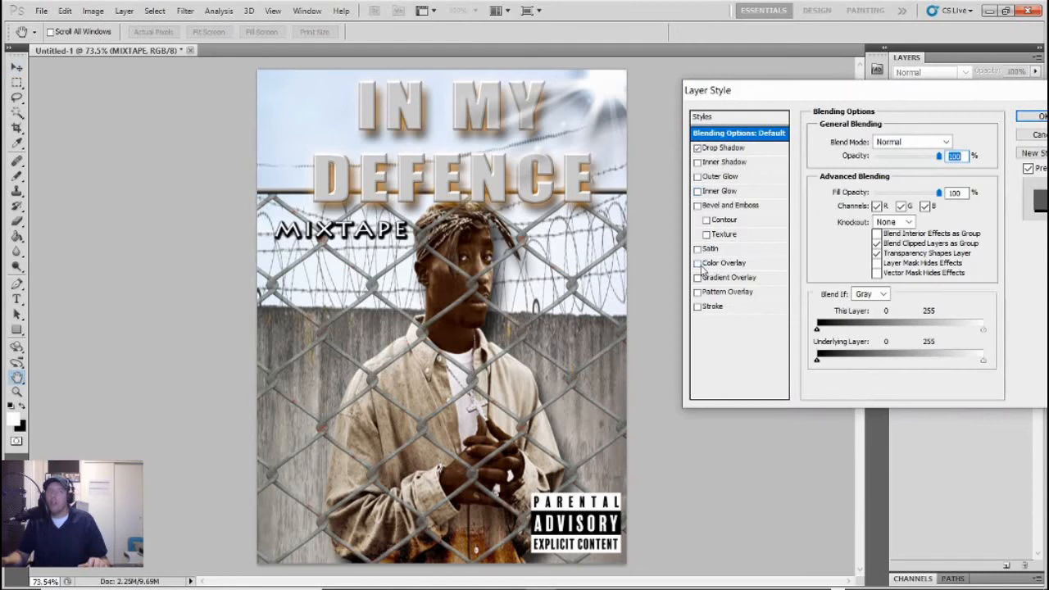
{"action": "left_click", "coordinate": [697, 263]}
{"action": "left_click", "coordinate": [721, 262]}
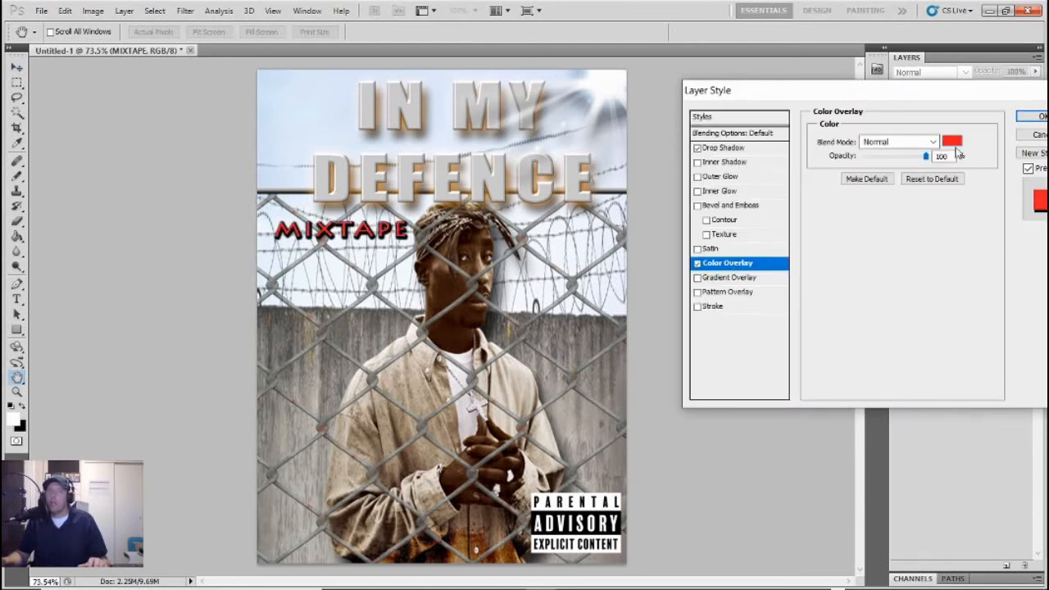
{"action": "left_click", "coordinate": [953, 142]}
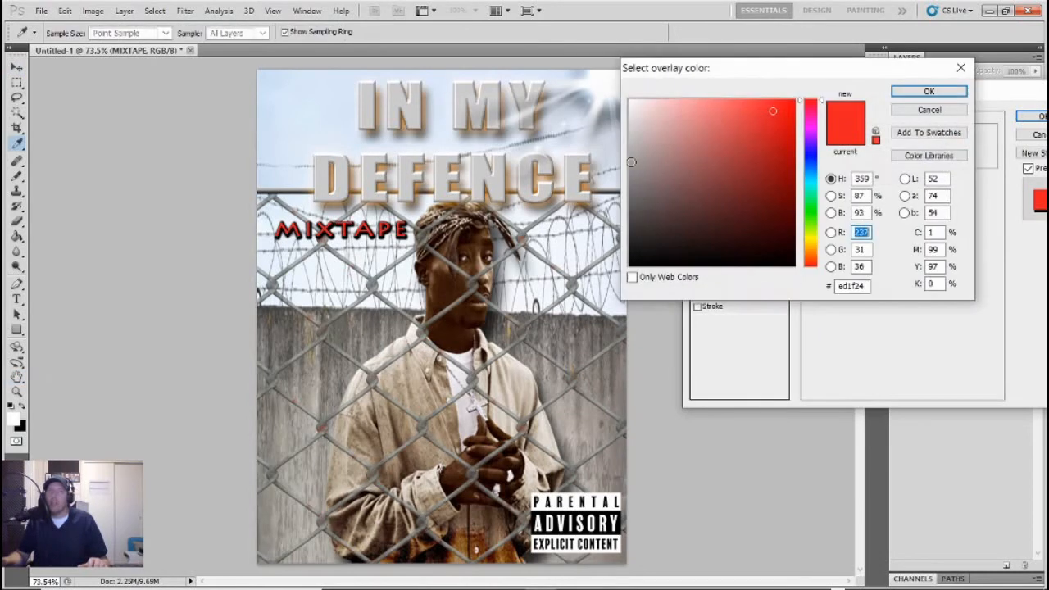
{"action": "left_click", "coordinate": [478, 178]}
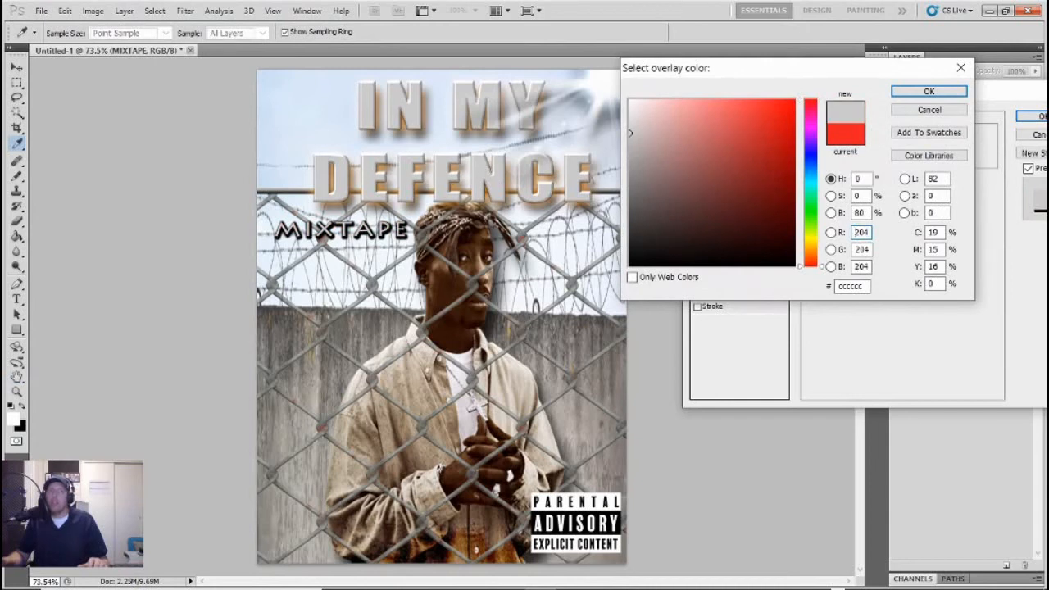
{"action": "left_click", "coordinate": [417, 182]}
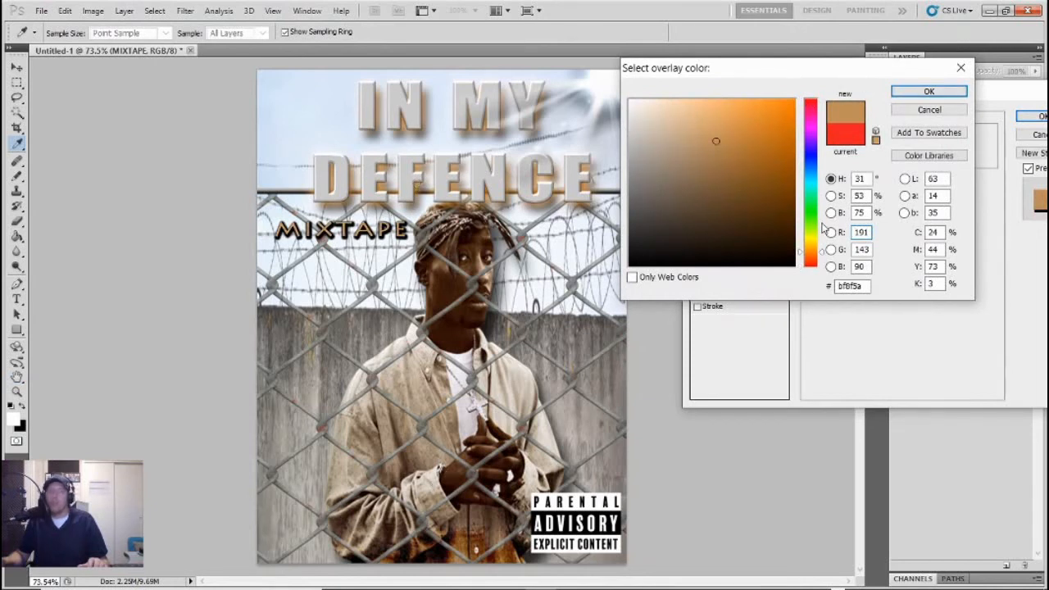
{"action": "left_click", "coordinate": [928, 91]}
{"action": "left_click", "coordinate": [1040, 117]}
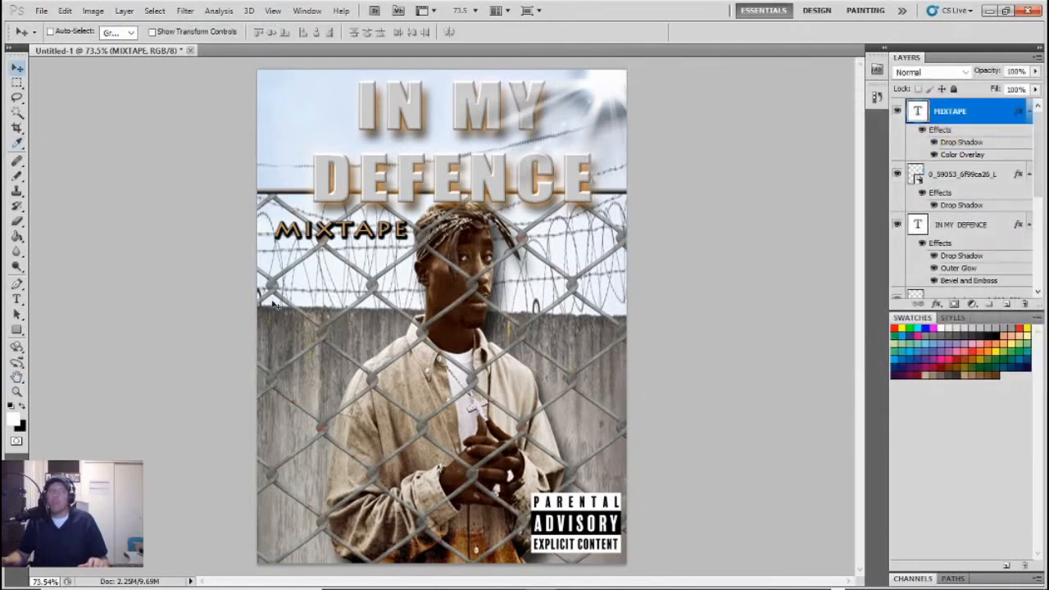